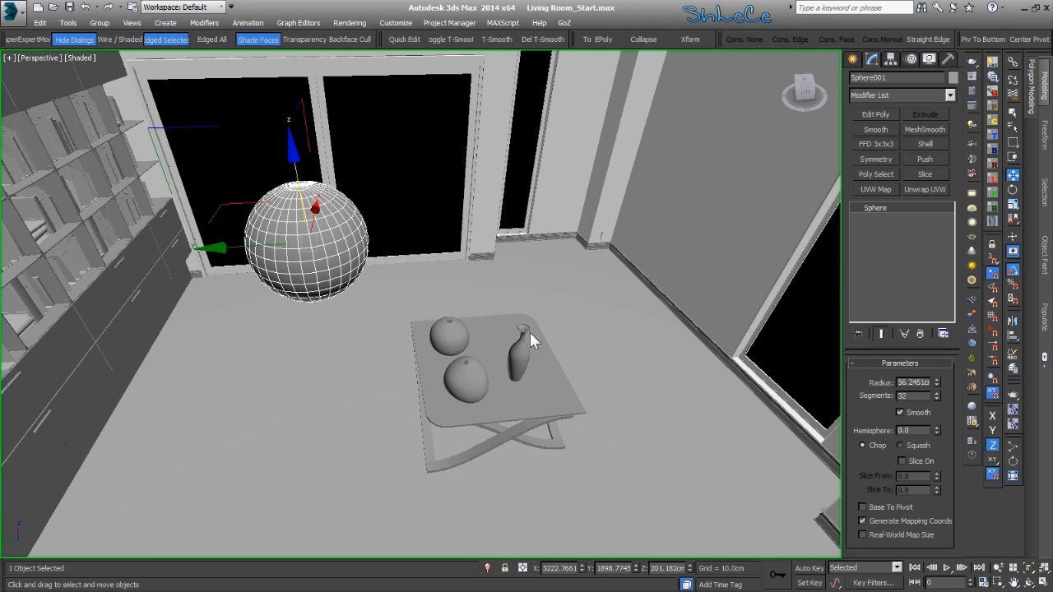
- Squash the sphere along its Z axis to about 75% with non-uniform Scale
key(r)
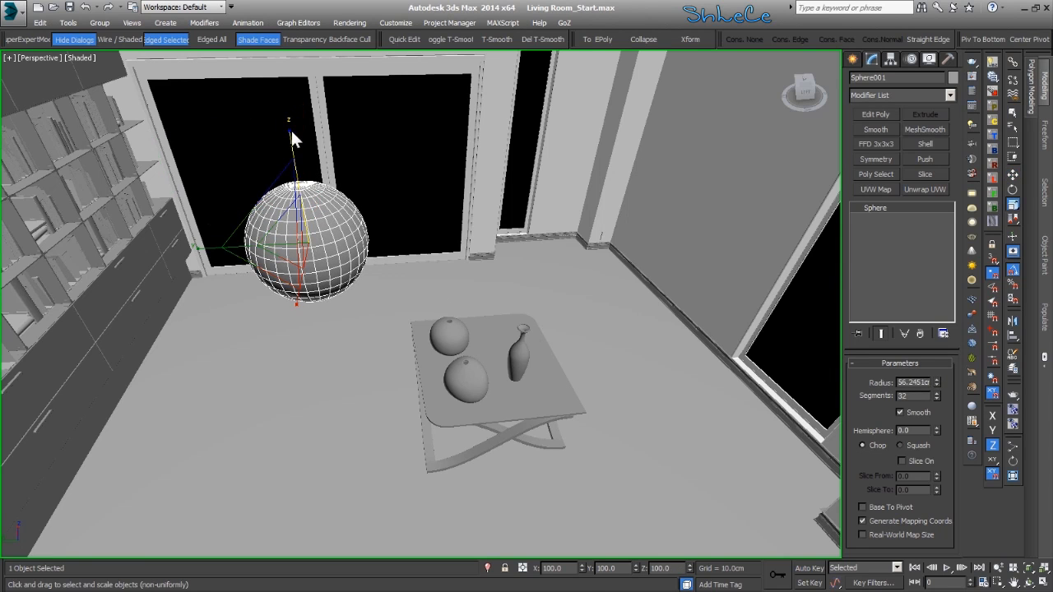
drag(289, 128, 296, 148)
alt+middle_drag(296, 147, 306, 157)
drag(306, 158, 308, 148)
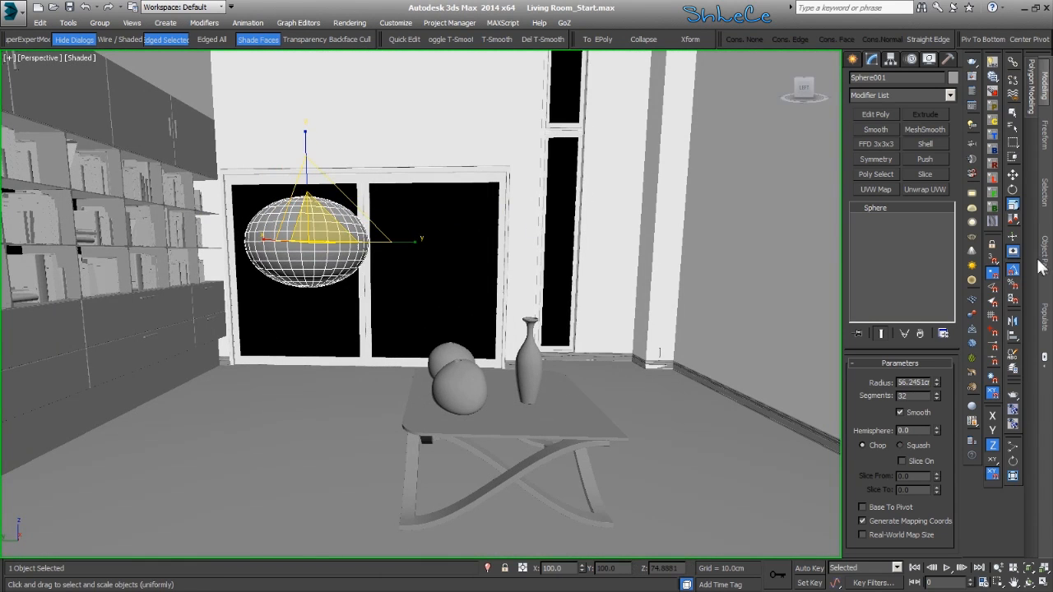
- Set the sphere's segments to 16
double_click(906, 399)
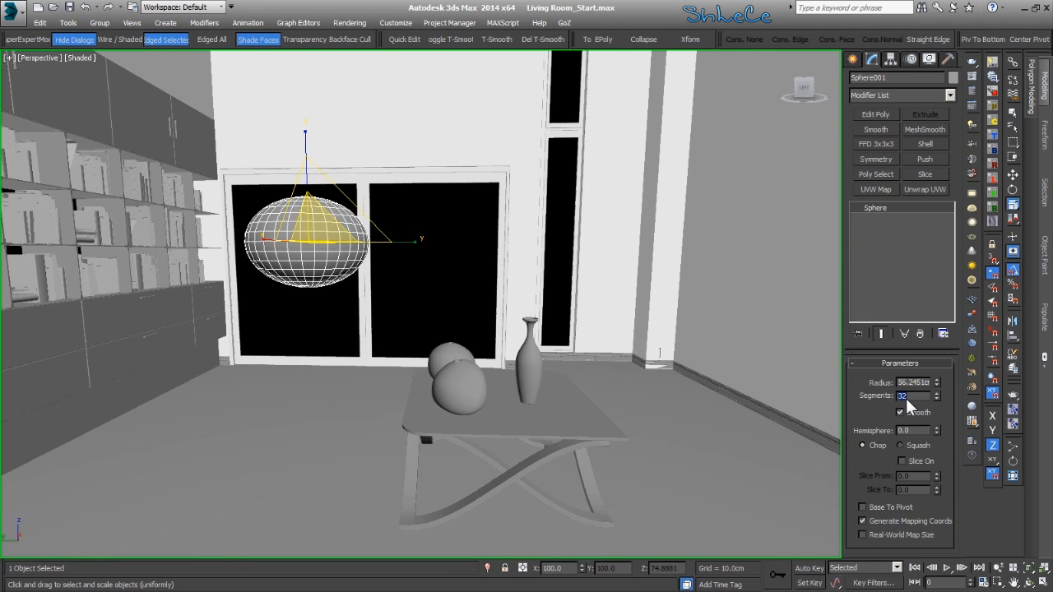
text(16)
key(Return)
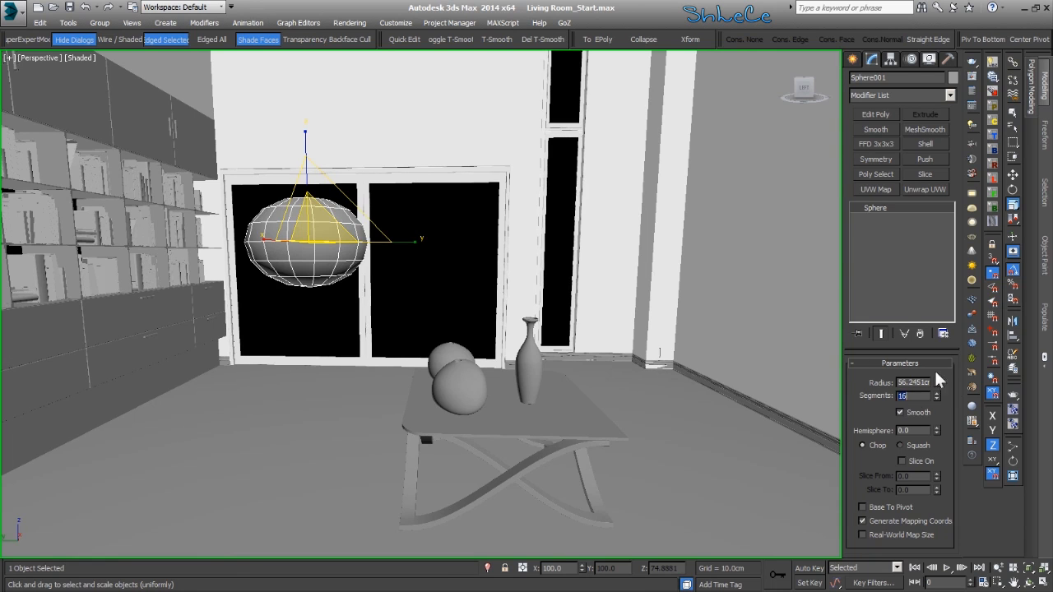
- Add an Edit Poly modifier to the sphere and select every other vertical edge loop around it
alt+middle_drag(409, 326, 403, 352)
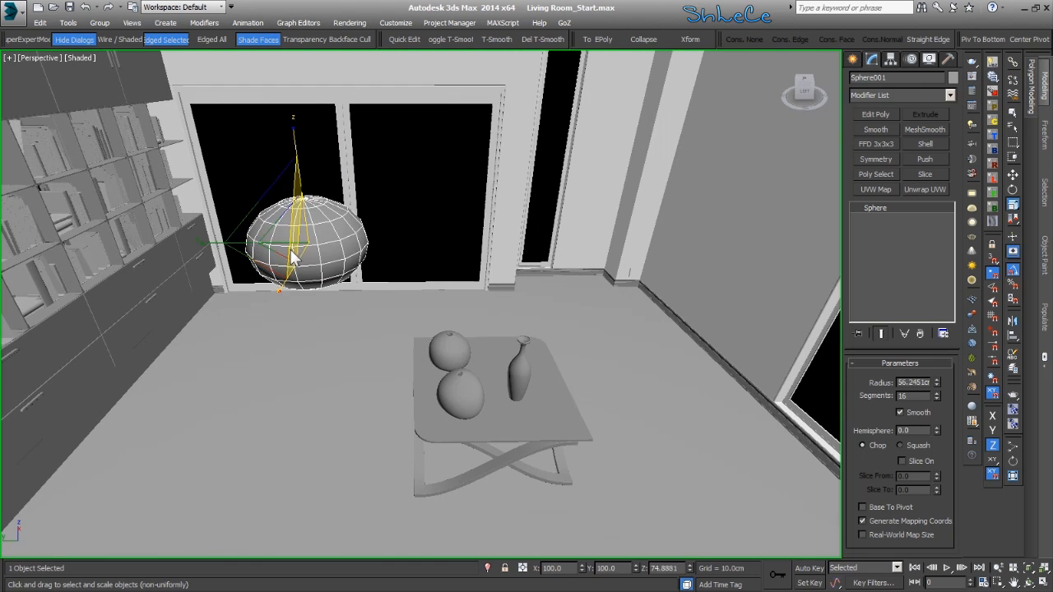
scroll(290, 223, up, 3)
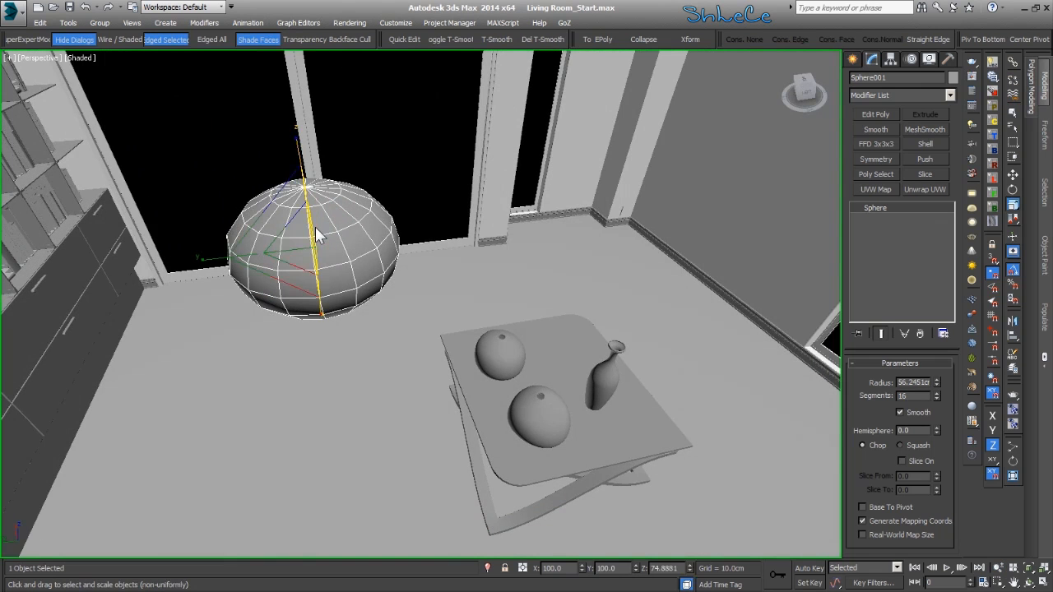
click(878, 118)
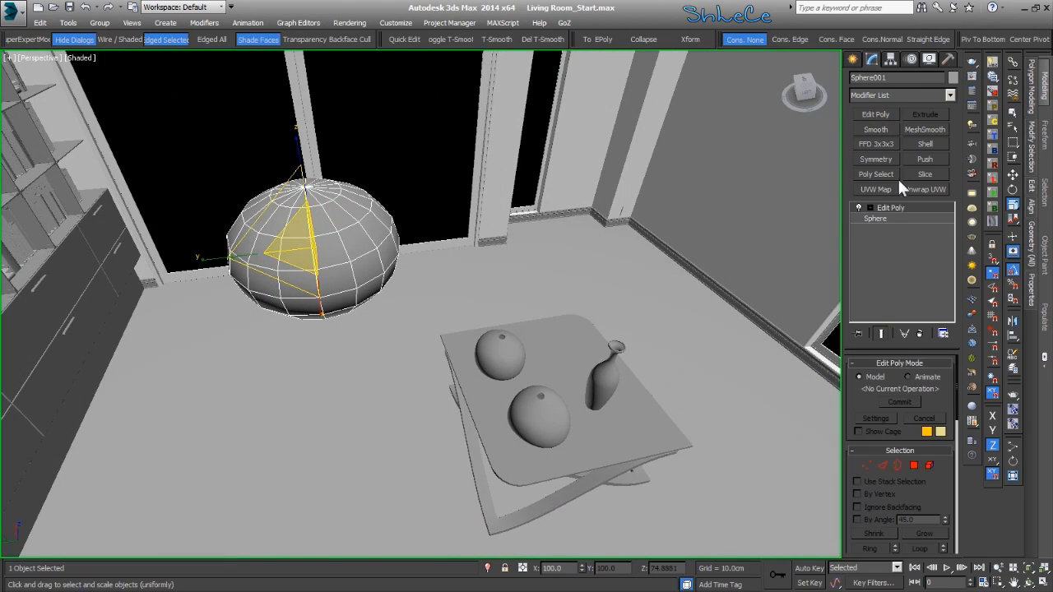
click(880, 465)
middle_drag(467, 254, 484, 291)
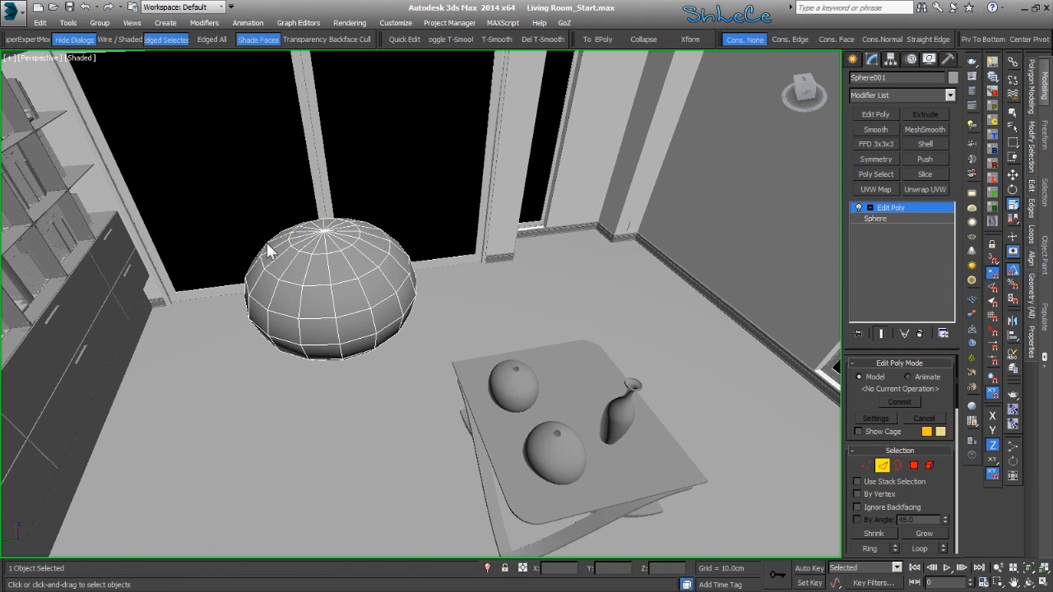
click(328, 269)
alt+middle_drag(350, 273, 449, 301)
alt+middle_drag(520, 298, 490, 362)
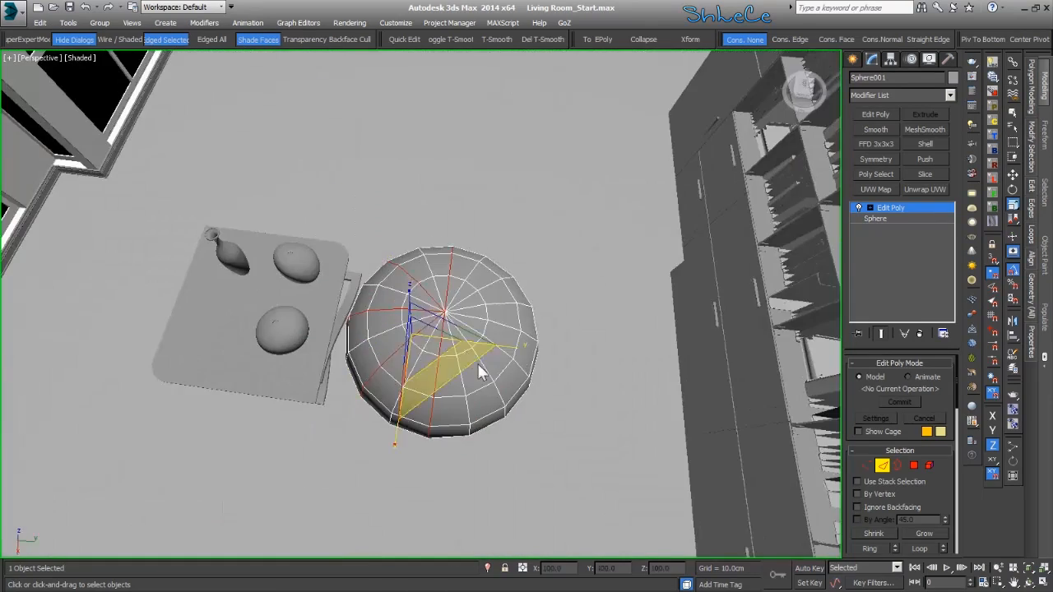
ctrl+double_click(506, 326)
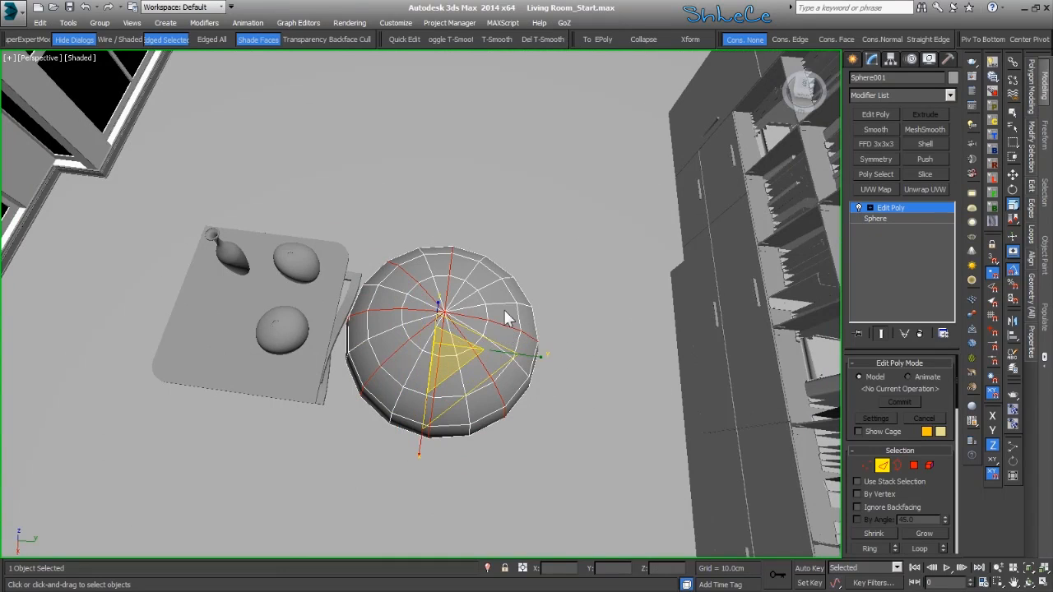
alt+middle_drag(494, 297, 609, 298)
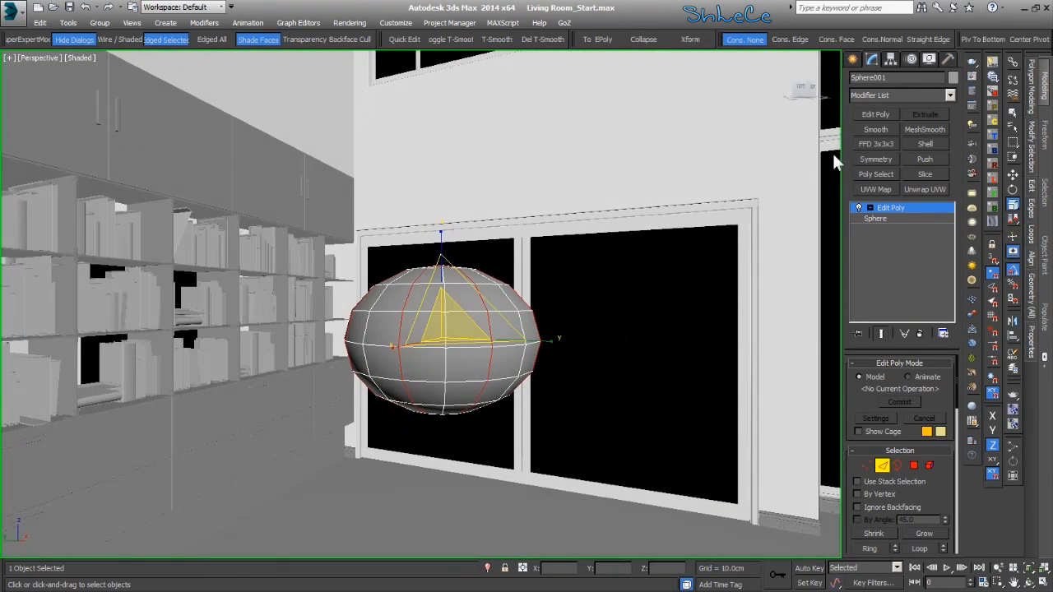
- Apply a Push modifier to the selected edge loops with a push value of about 7.41 cm
click(925, 159)
drag(946, 383, 946, 413)
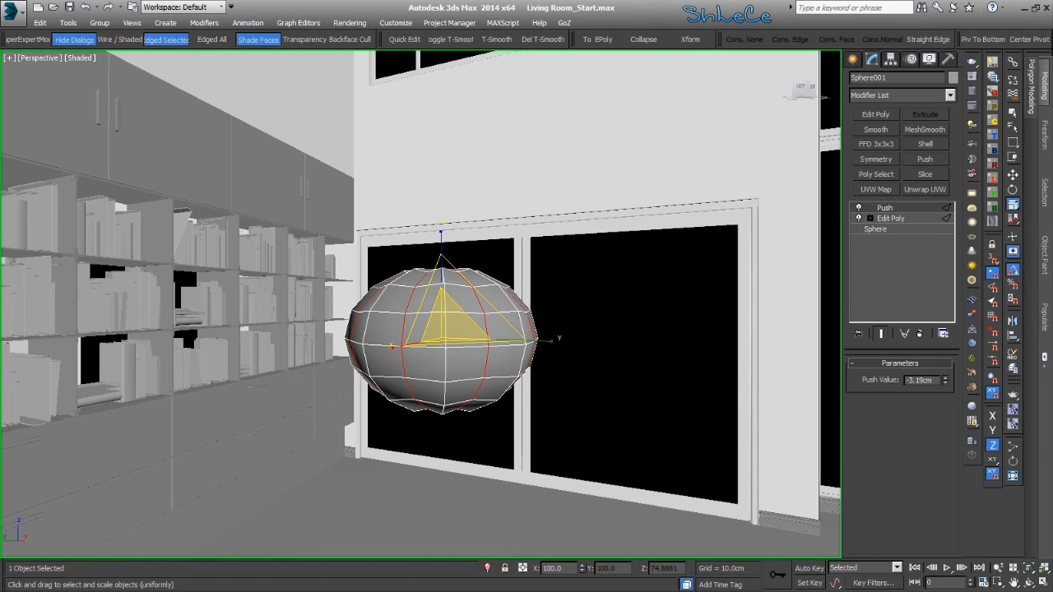
alt+middle_drag(460, 365, 521, 331)
scroll(492, 353, up, 5)
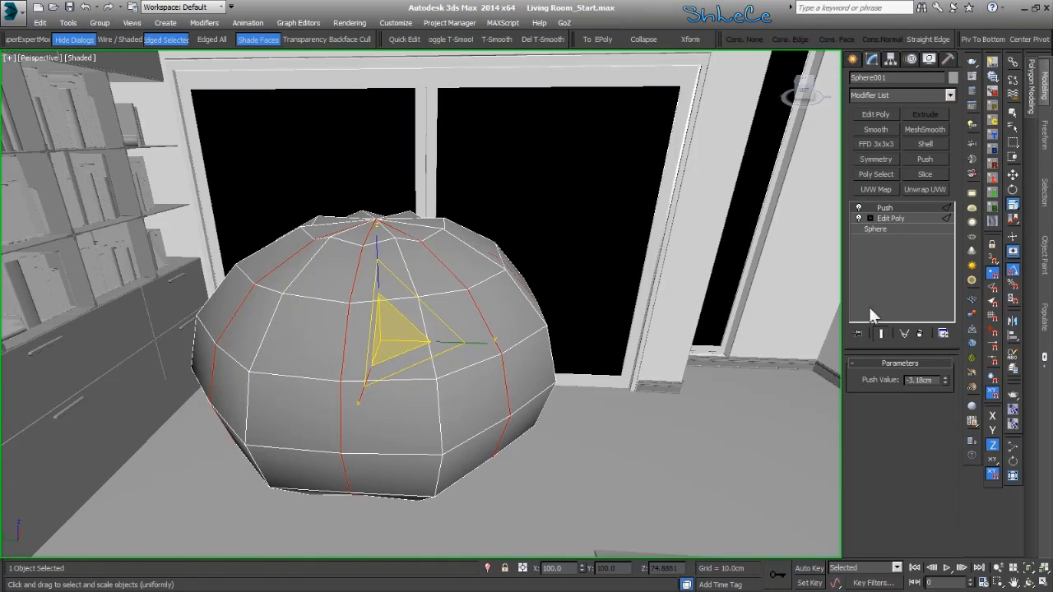
drag(947, 378, 942, 160)
alt+middle_drag(441, 288, 521, 278)
- Apply a MeshSmooth modifier on top of Push and raise its iterations by one
click(913, 130)
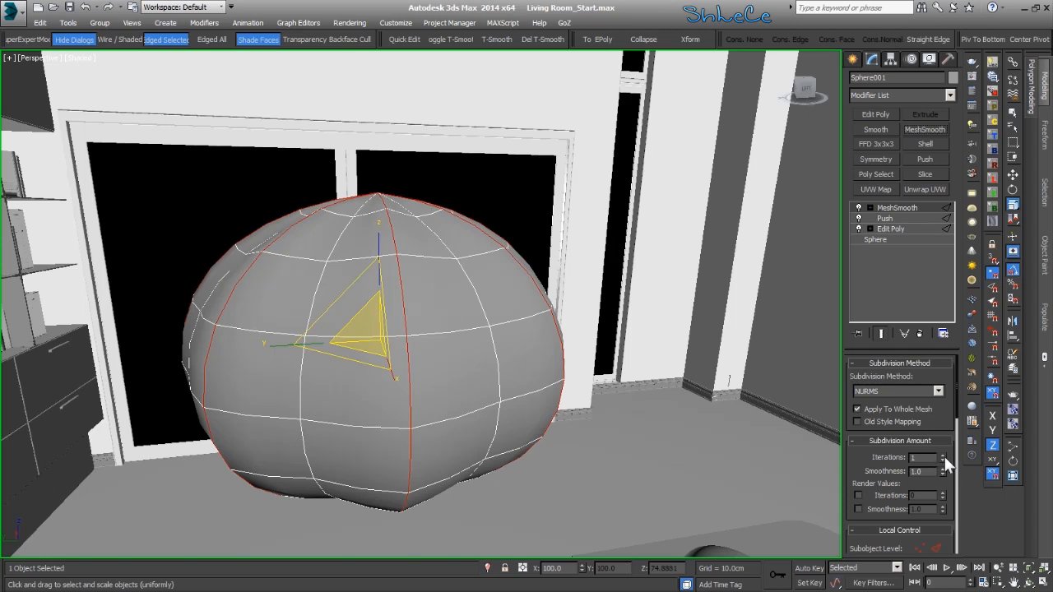
click(943, 456)
alt+middle_drag(526, 257, 444, 305)
- Deepen the ribs by raising the Push modifier's value to about 14.6 cm
click(910, 219)
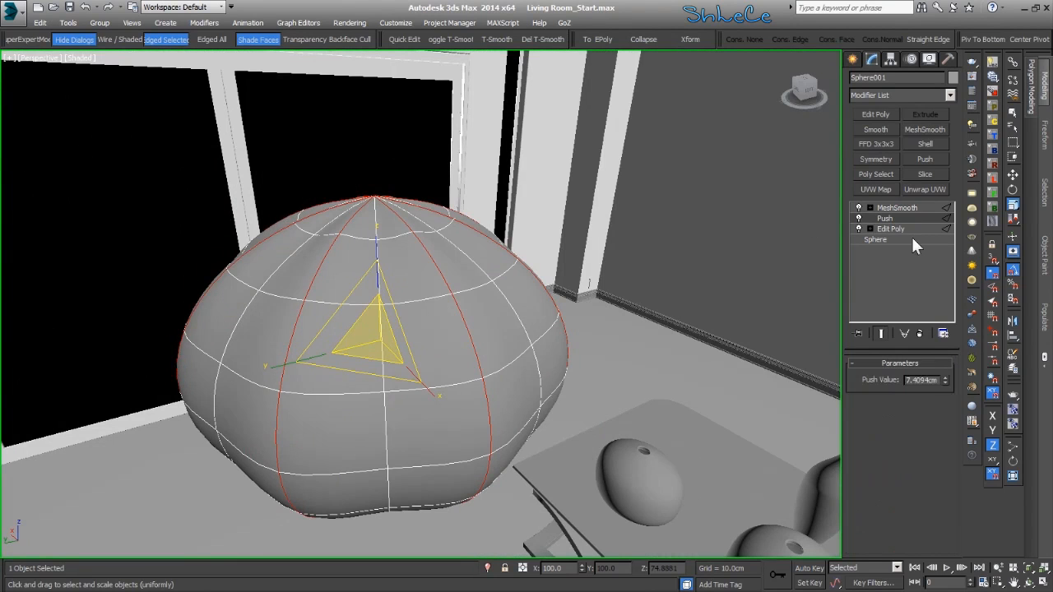
drag(945, 380, 949, 316)
mouse_move(413, 267)
alt+middle_down()
mouse_move(406, 243)
mouse_move(404, 255)
alt+middle_up()
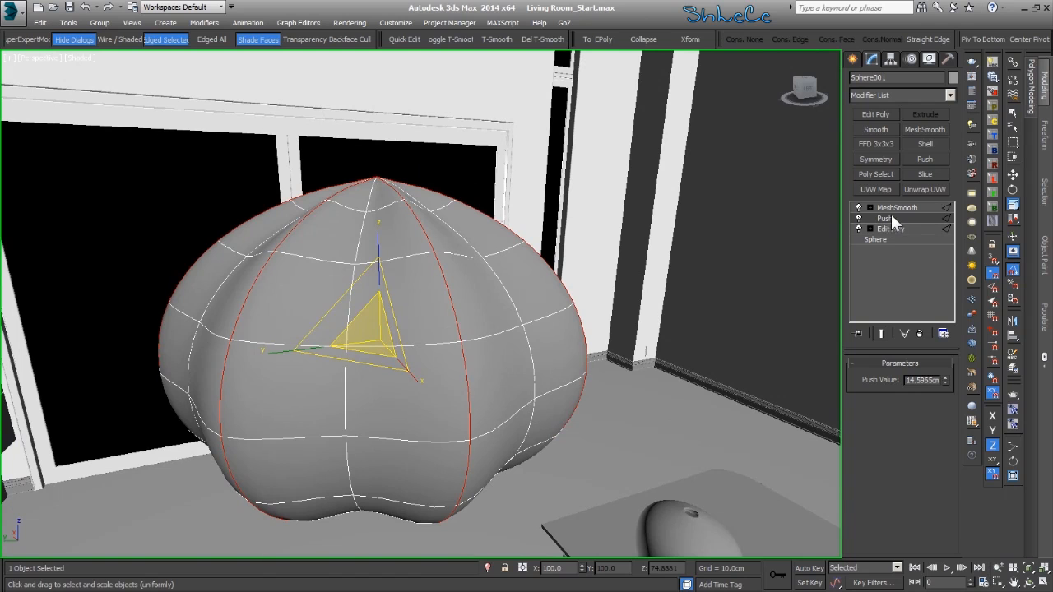
- Insert an Edit Poly modifier between Push and MeshSmooth and move the sphere's top and bottom centre vertices inward
click(875, 114)
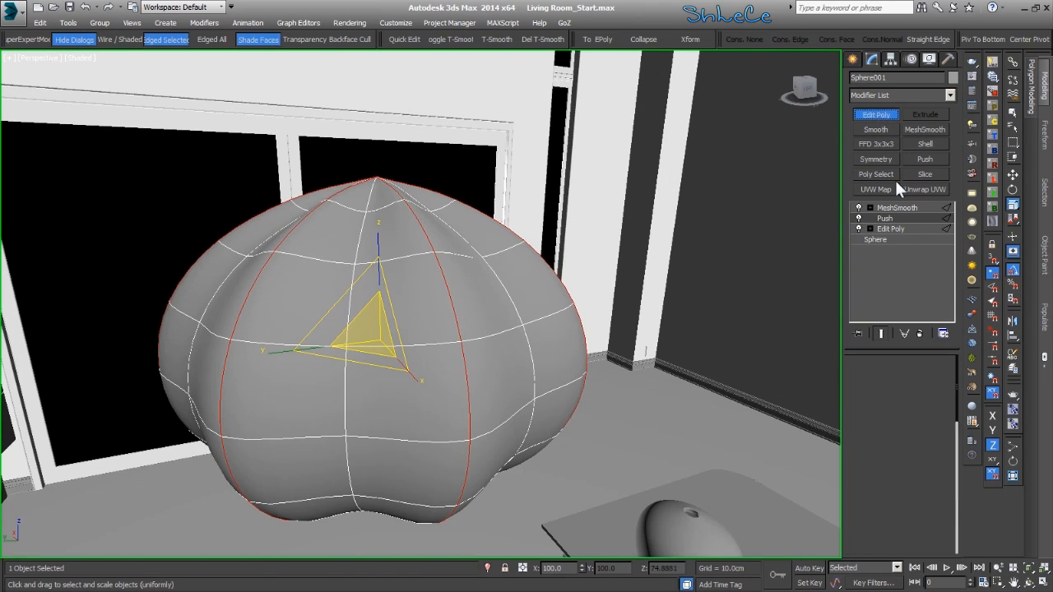
click(866, 465)
drag(390, 147, 344, 196)
drag(365, 105, 367, 119)
alt+middle_drag(424, 317, 440, 246)
alt+middle_drag(303, 451, 319, 378)
scroll(336, 342, down, 10)
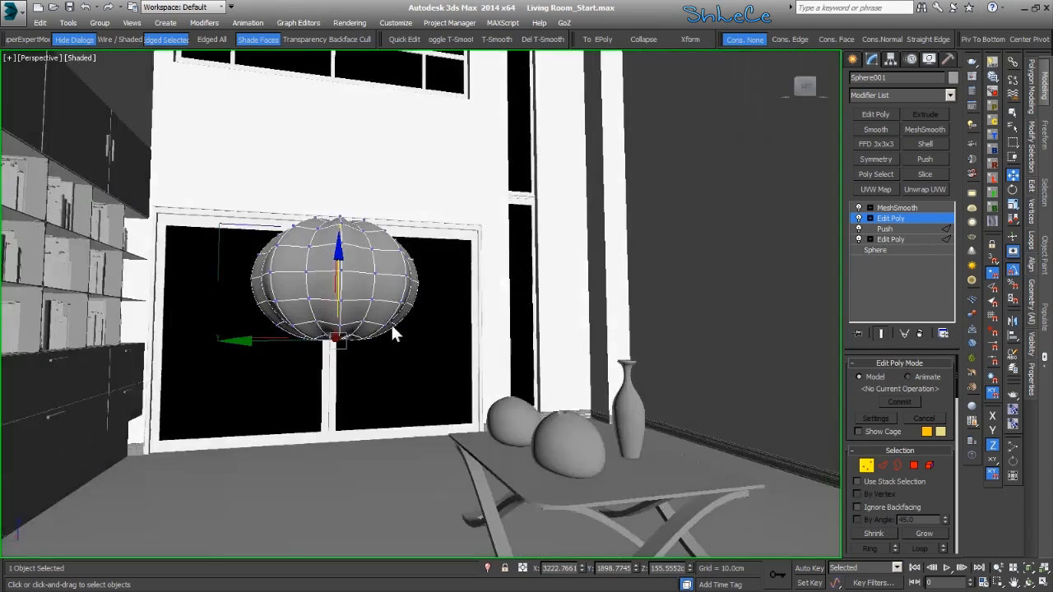
alt+middle_drag(391, 323, 388, 348)
mouse_move(306, 235)
alt+middle_down()
mouse_move(302, 286)
mouse_move(314, 228)
alt+middle_up()
scroll(313, 228, up, 8)
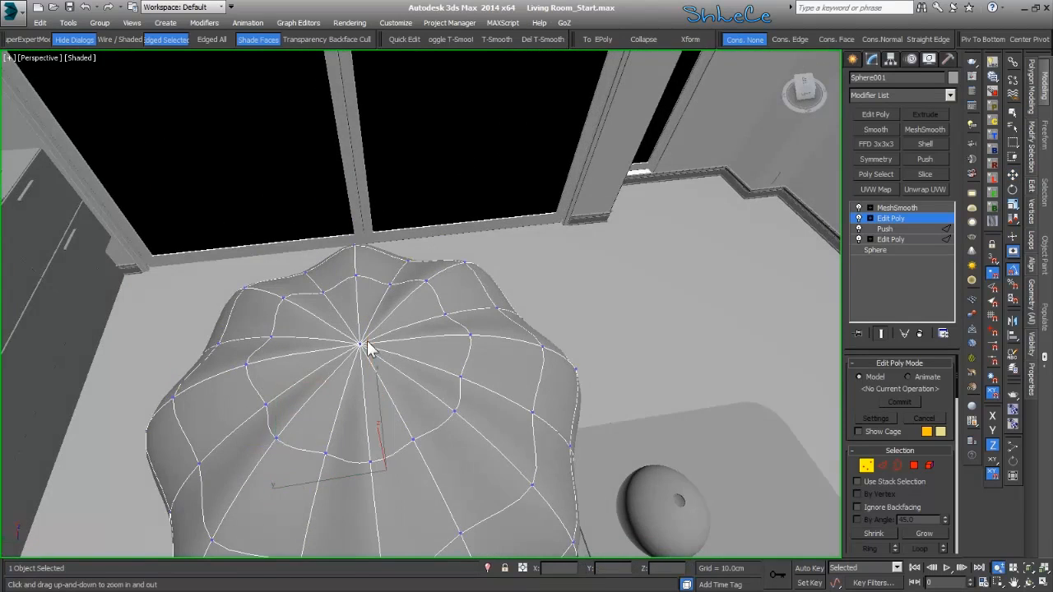
- Create a small cylinder on the tabletop with AutoGrid, about 2.4 cm in radius and 1.9 cm high
click(856, 63)
middle_drag(459, 475, 385, 327)
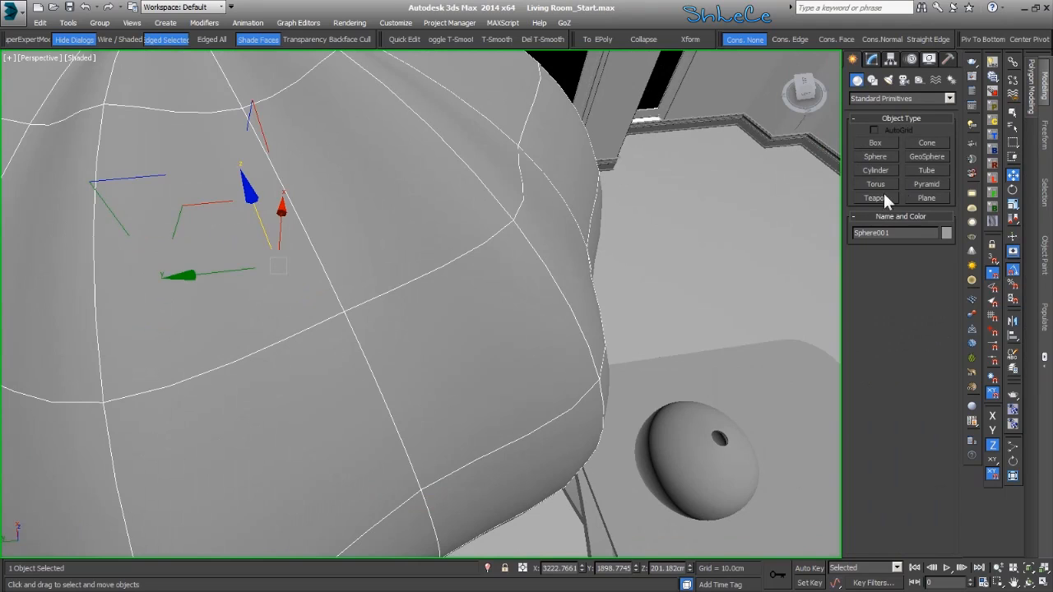
click(877, 170)
scroll(644, 392, down, 5)
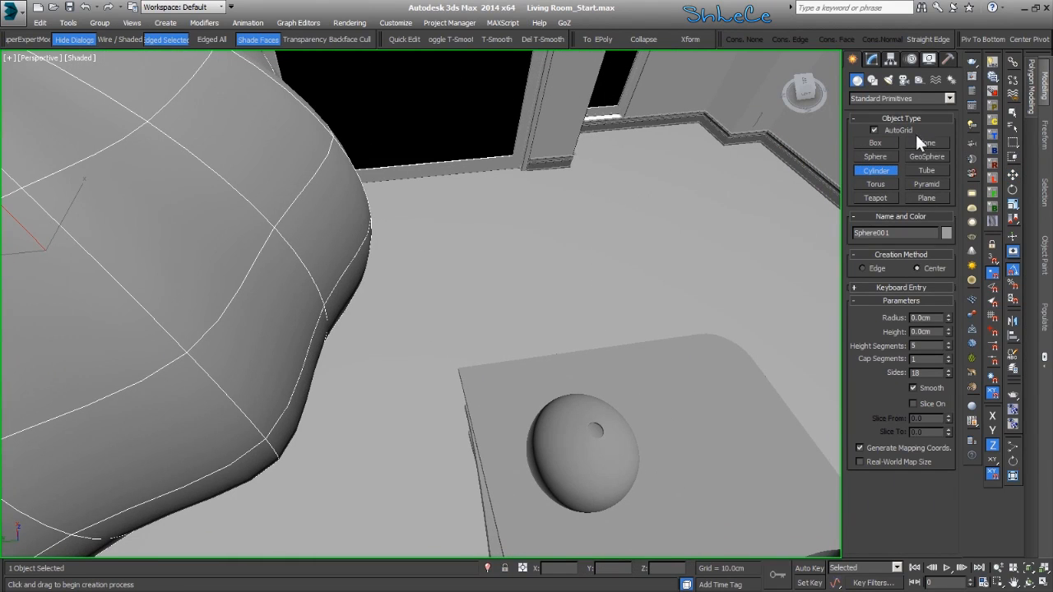
drag(743, 487, 749, 491)
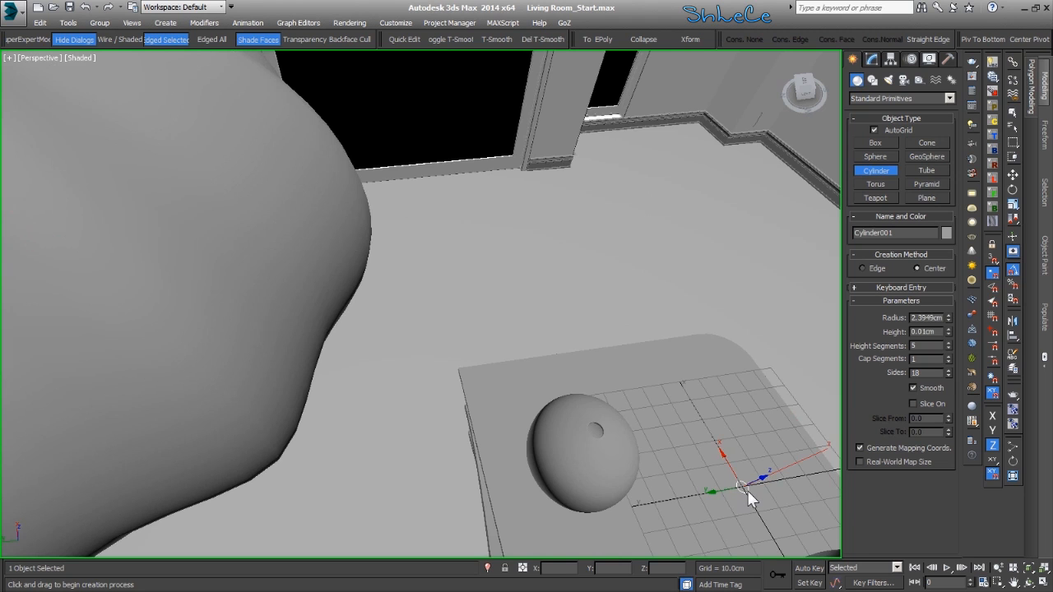
key(w)
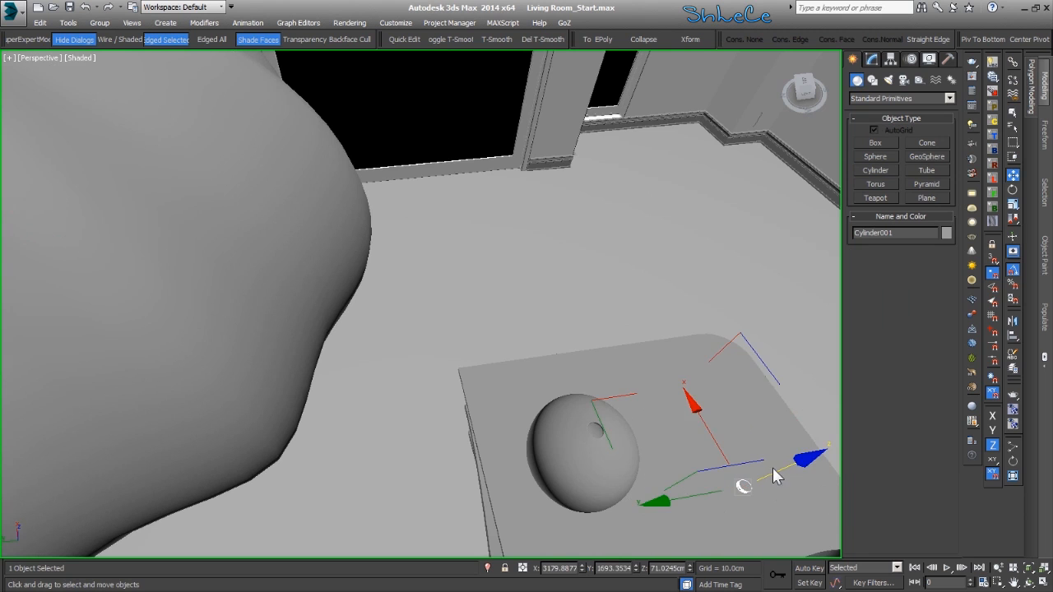
- Move the cylinder off the table and onto the top centre of the ribbed sphere
drag(777, 467, 821, 278)
scroll(682, 329, down, 5)
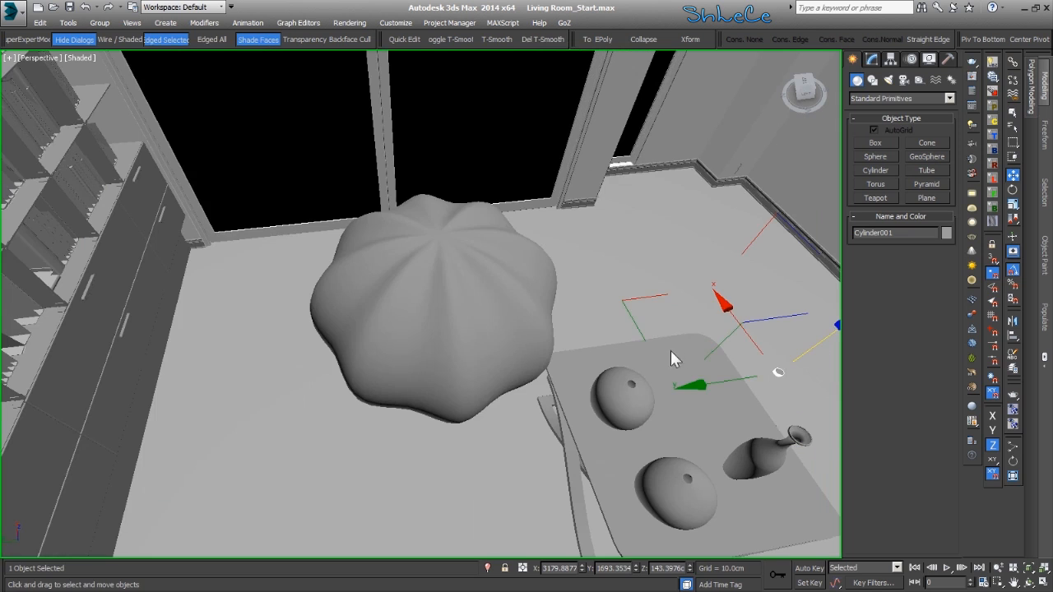
drag(633, 297, 333, 297)
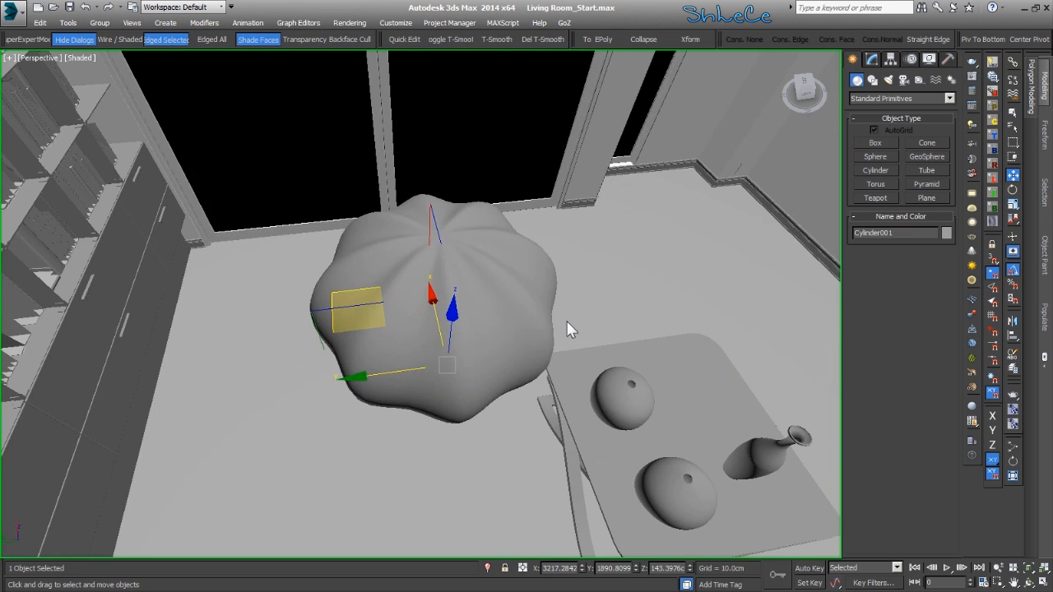
drag(450, 334, 438, 207)
scroll(444, 245, up, 5)
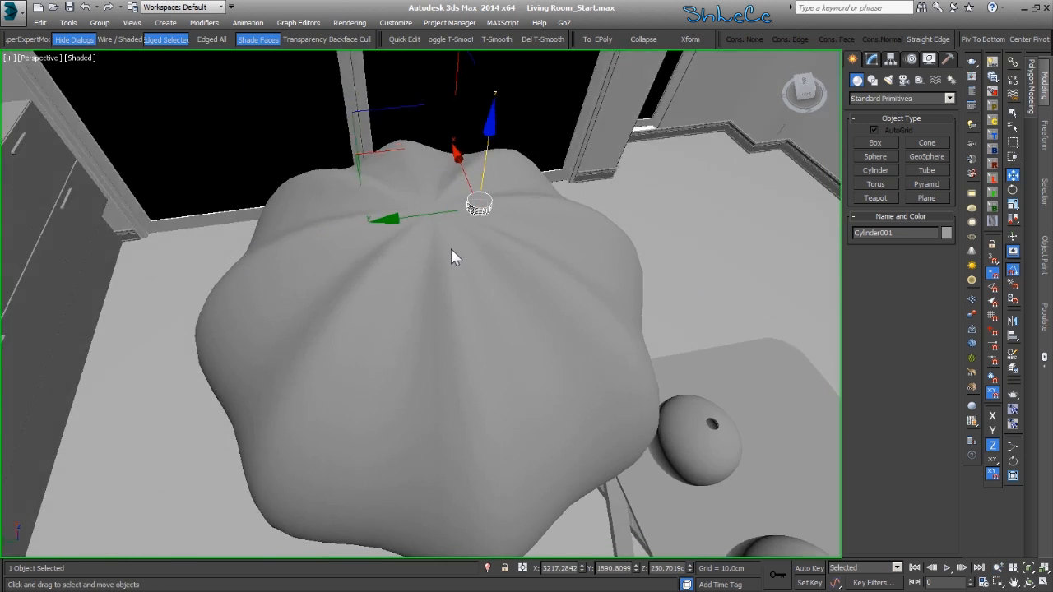
drag(371, 146, 324, 148)
mouse_move(433, 153)
mouse_down()
mouse_move(435, 176)
mouse_move(437, 161)
mouse_up()
- Set the cylinder's height segments to 1 and enlarge its radius to about 3.54 cm
click(872, 58)
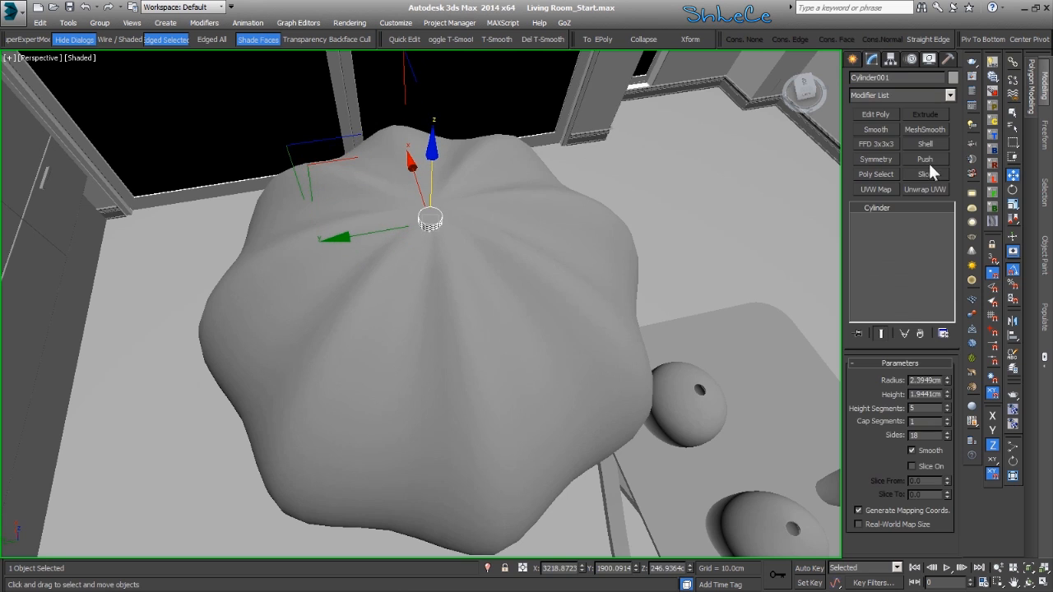
right_click(948, 407)
drag(946, 378, 946, 346)
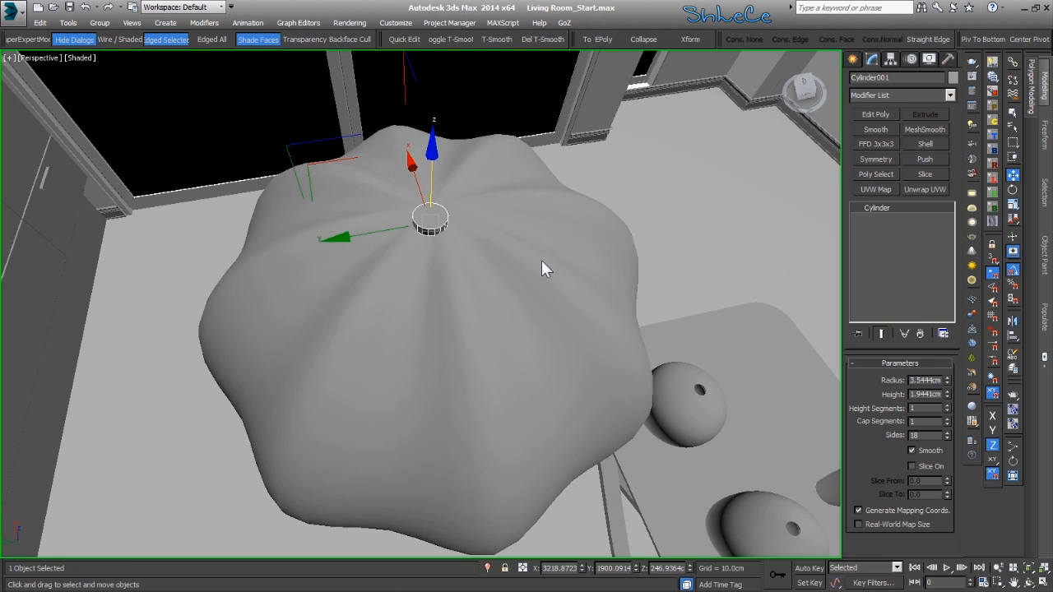
- Fine-tune the cylinder's position so it sits centred where the ribs meet on top of the sphere
drag(334, 170, 346, 148)
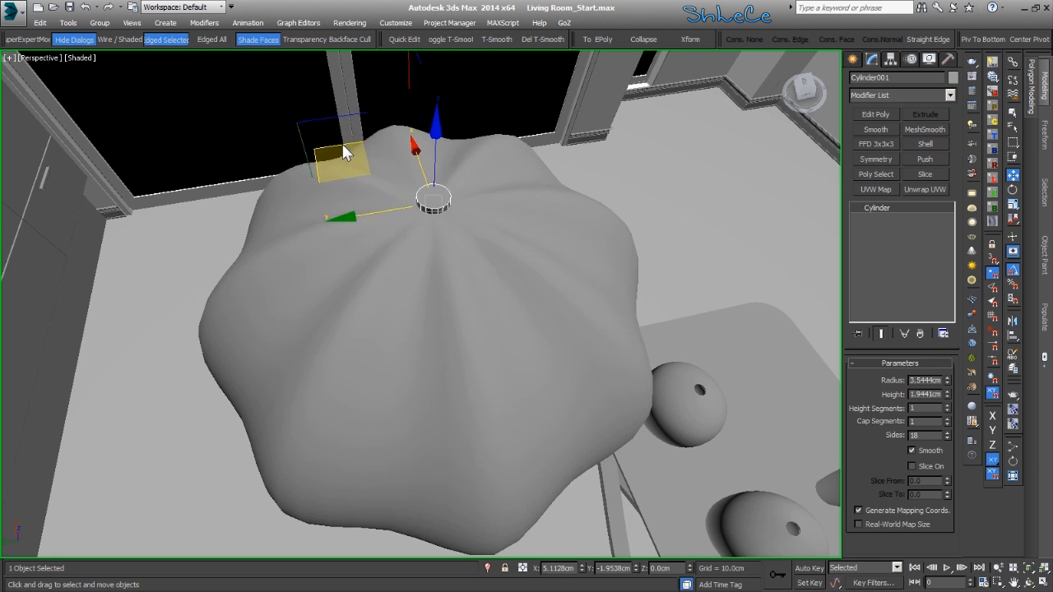
drag(433, 151, 435, 156)
alt+middle_drag(434, 169, 429, 200)
drag(306, 134, 312, 139)
alt+middle_drag(367, 204, 375, 153)
middle_drag(475, 245, 452, 227)
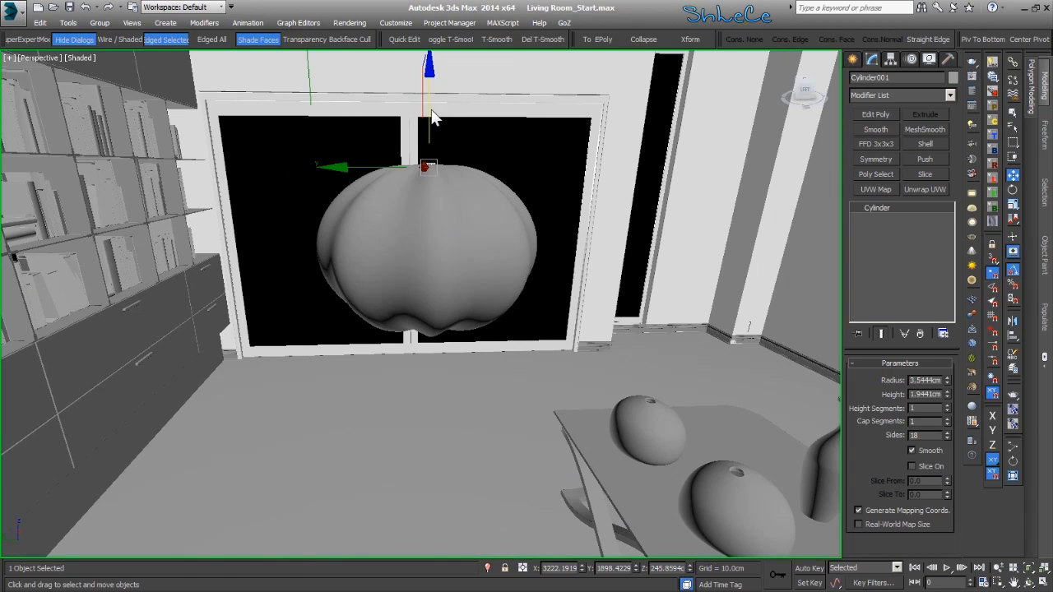
- Clone the cylinder downward and place the copy at the bottom centre of the ribbed sphere
shift+drag(436, 168, 444, 246)
click(458, 272)
click(527, 356)
mouse_move(448, 346)
ctrl+alt+middle_down()
mouse_move(447, 317)
mouse_move(461, 301)
mouse_move(448, 262)
ctrl+alt+middle_up()
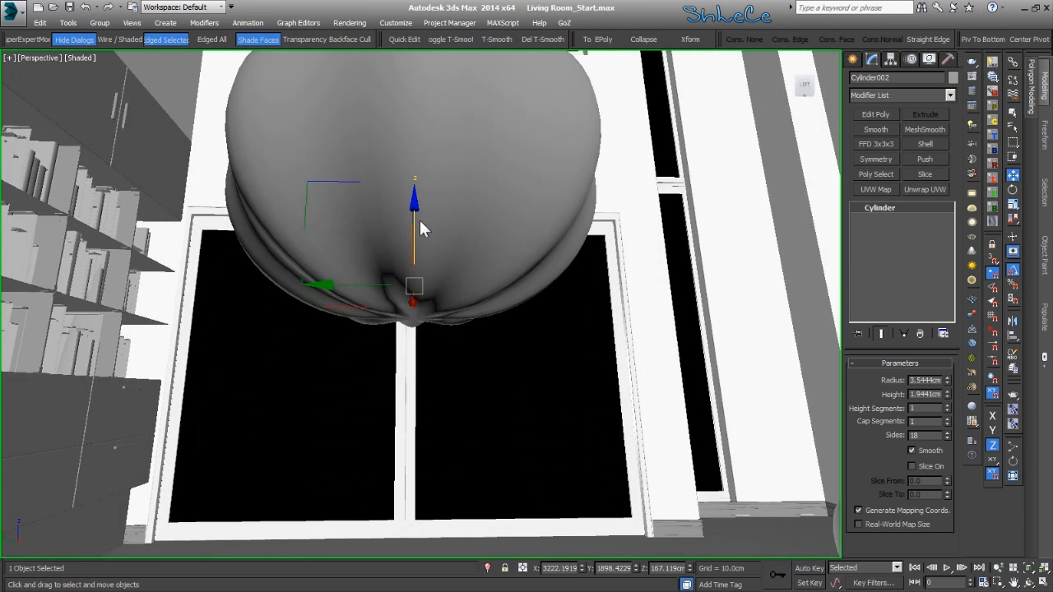
drag(415, 212, 422, 236)
ctrl+alt+middle_drag(407, 323, 411, 295)
mouse_move(443, 335)
alt+middle_down()
mouse_move(442, 297)
mouse_move(444, 321)
alt+middle_up()
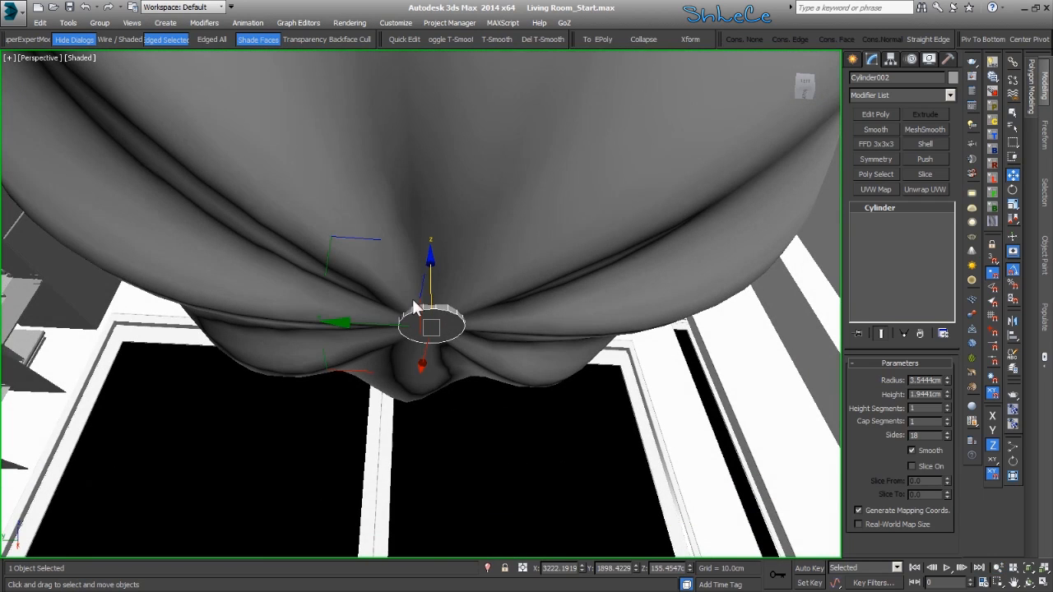
alt+middle_drag(494, 300, 489, 343)
ctrl+alt+middle_drag(470, 298, 491, 289)
scroll(488, 286, down, 3)
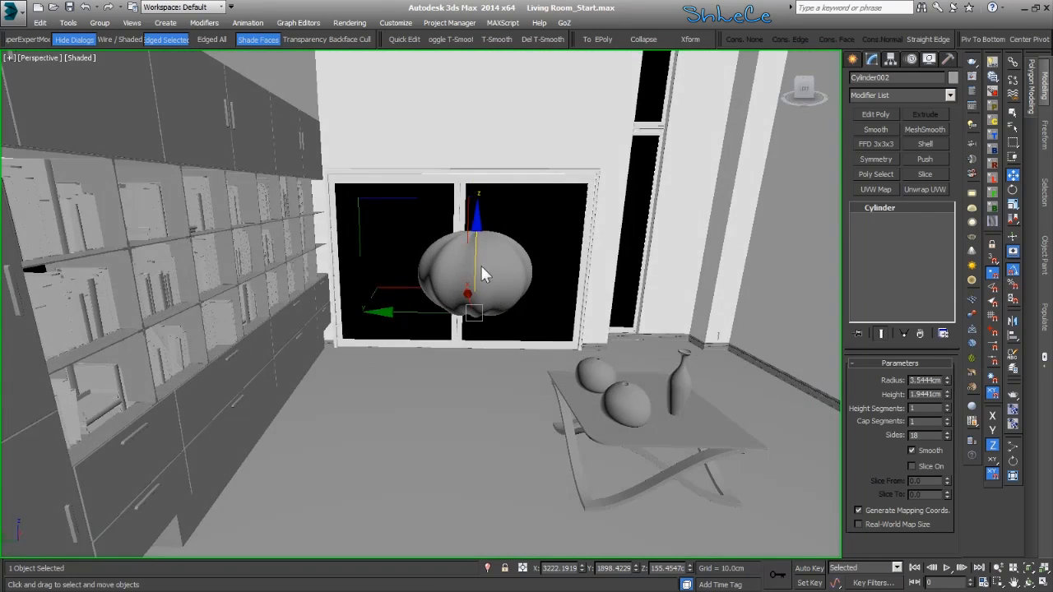
- Group the ribbed sphere with its two cylinder caps, keeping the default group name
scroll(483, 255, up, 3)
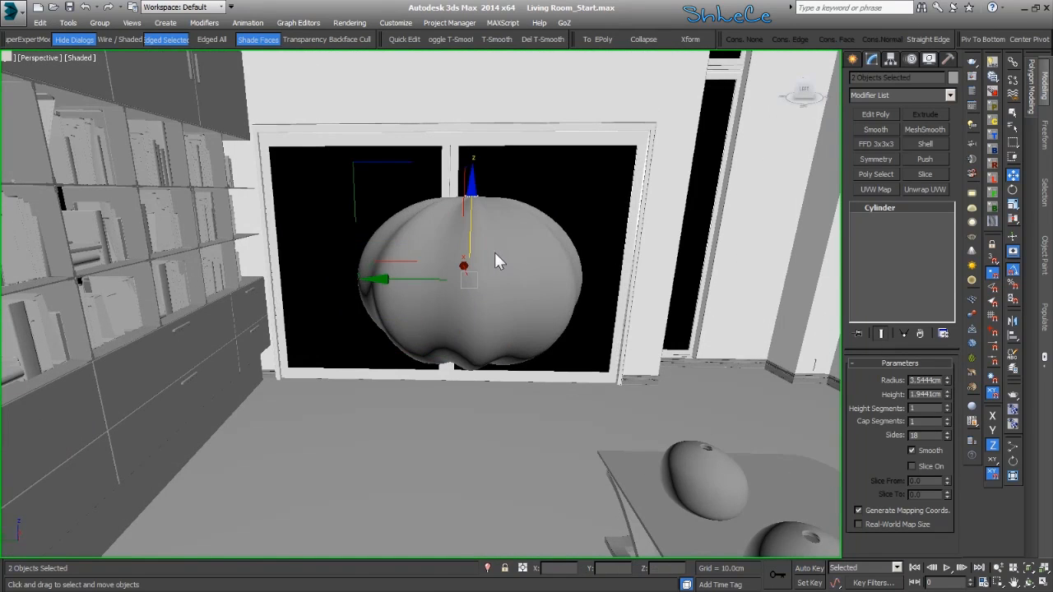
click(498, 256)
key(r)
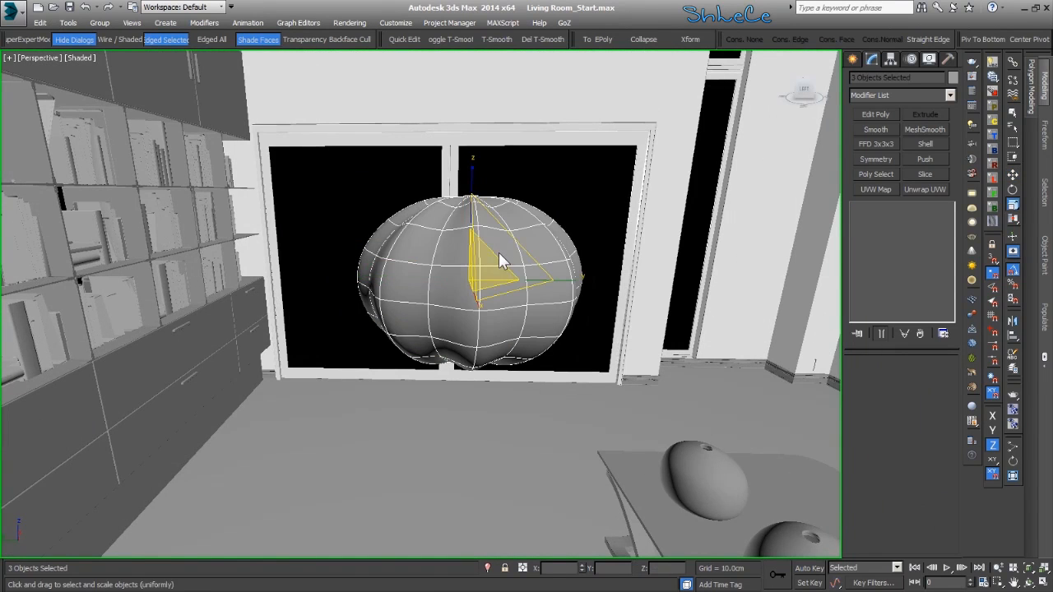
click(99, 22)
click(112, 39)
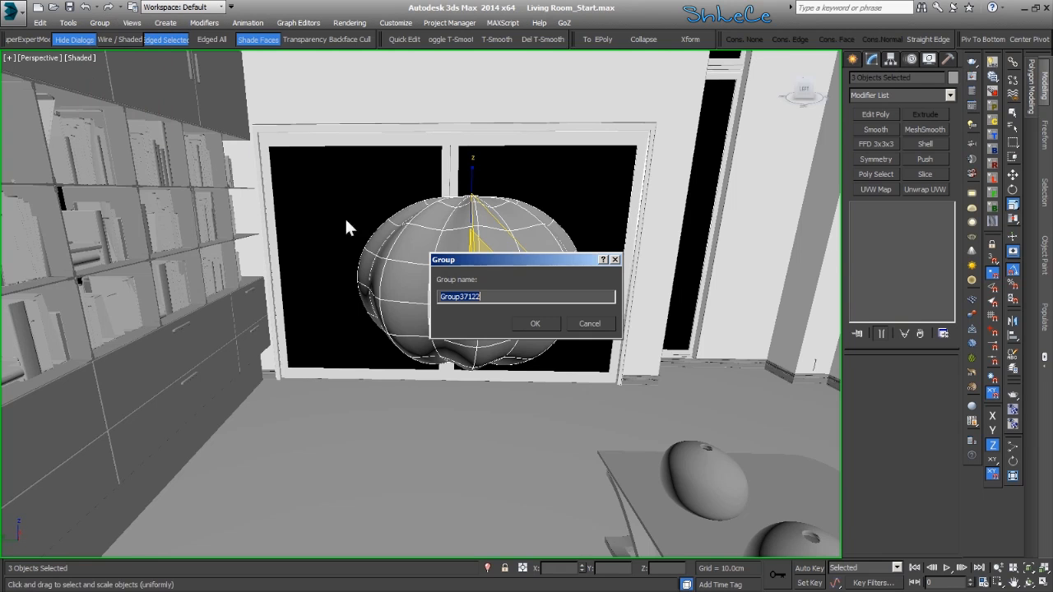
click(529, 324)
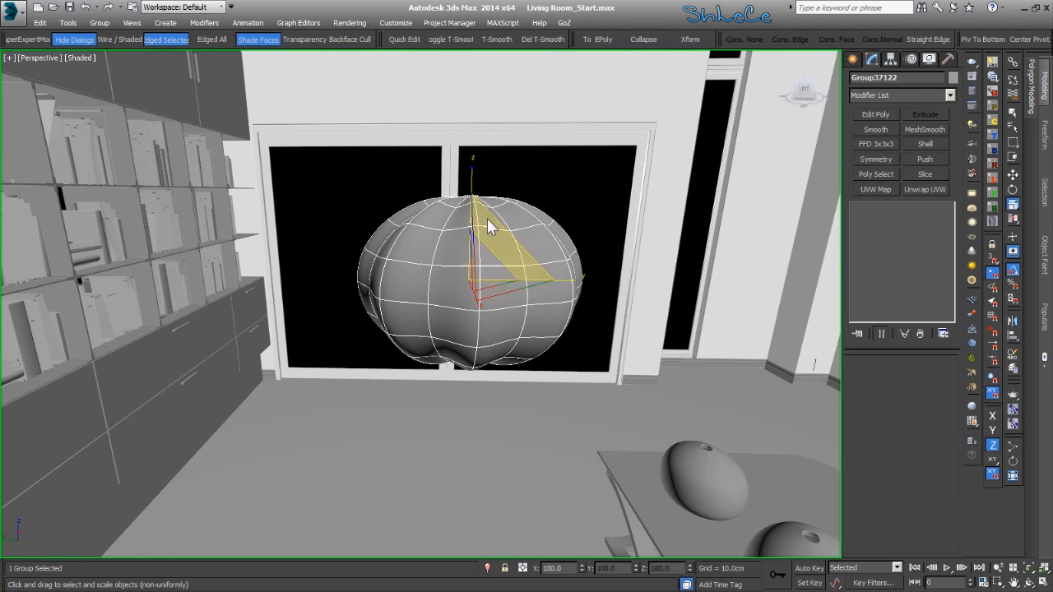
- Squash the grouped pumpkin shape vertically to about 87% of its height
drag(469, 166, 473, 178)
alt+middle_drag(491, 209, 528, 236)
drag(471, 192, 472, 189)
alt+middle_drag(483, 212, 521, 289)
- Isolate the pumpkin group and draw a straight vertical line about 310 cm long up from its top centre in the Front view
key(alt+q)
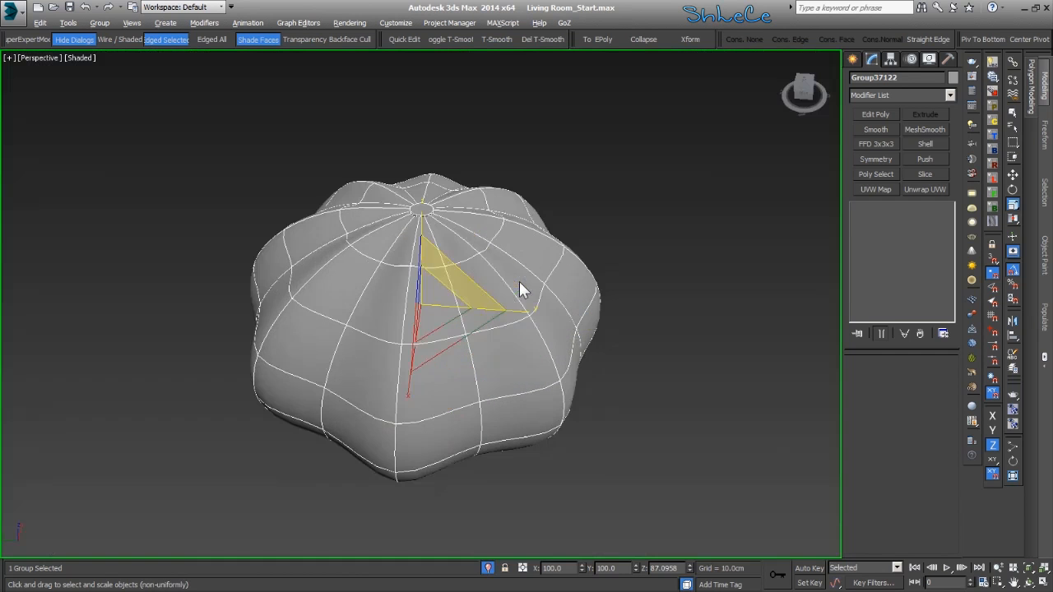
key(f)
scroll(453, 269, down, 6)
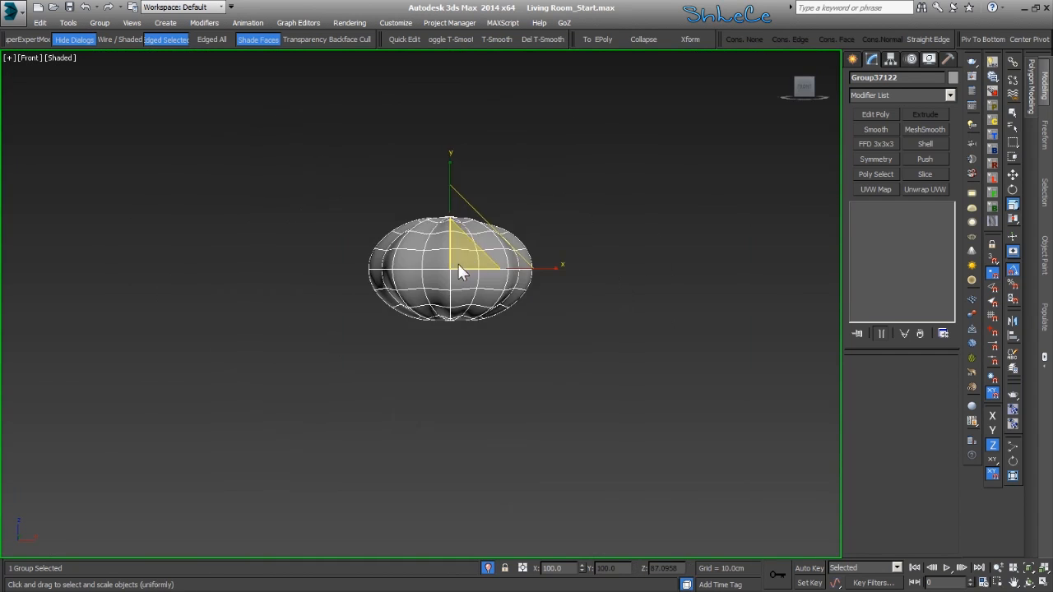
click(543, 189)
middle_drag(543, 188, 518, 222)
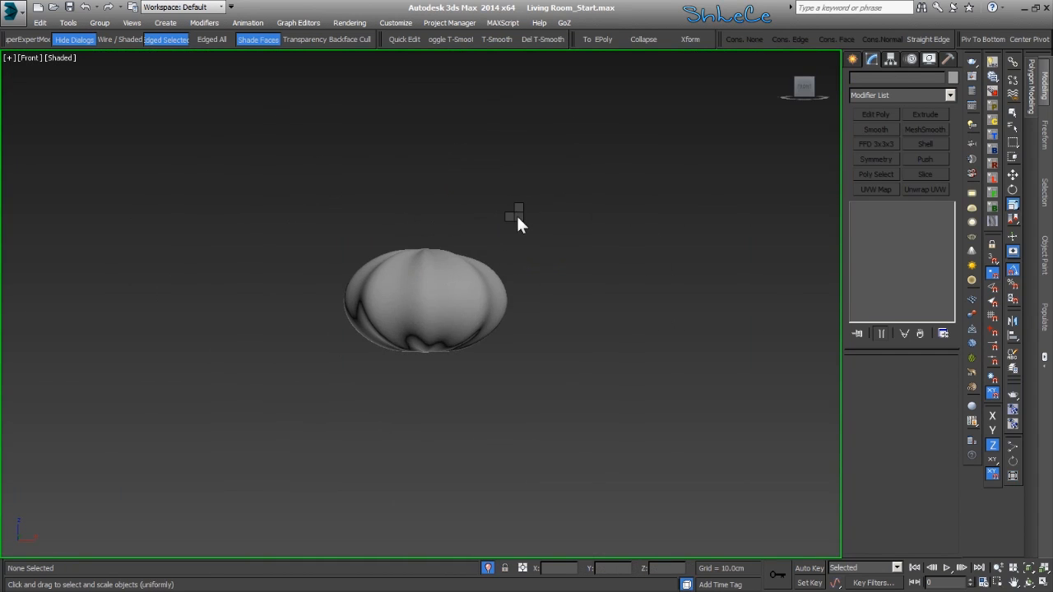
click(548, 162)
middle_drag(381, 247, 384, 377)
scroll(407, 379, down, 2)
click(421, 378)
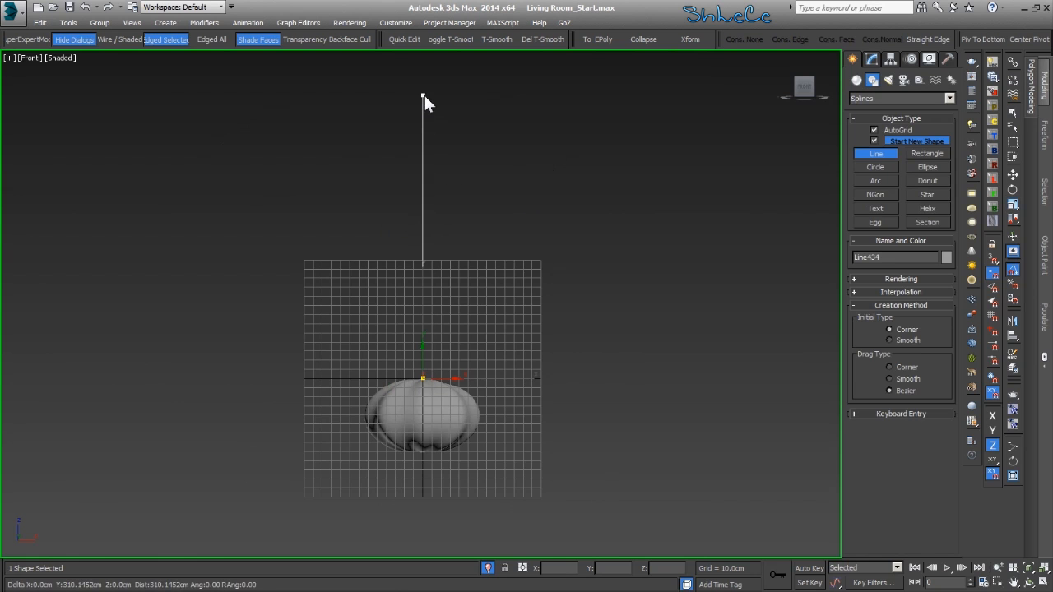
click(424, 96)
right_click(566, 264)
right_click(568, 265)
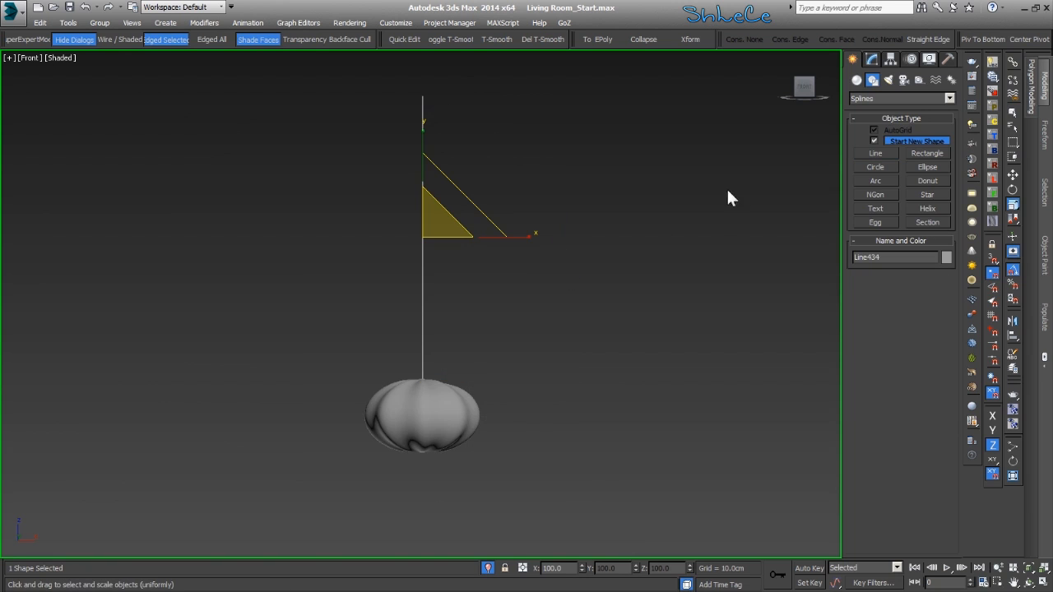
- Make the vertical line renderable as a solid cord in both the renderer and the viewport
click(872, 60)
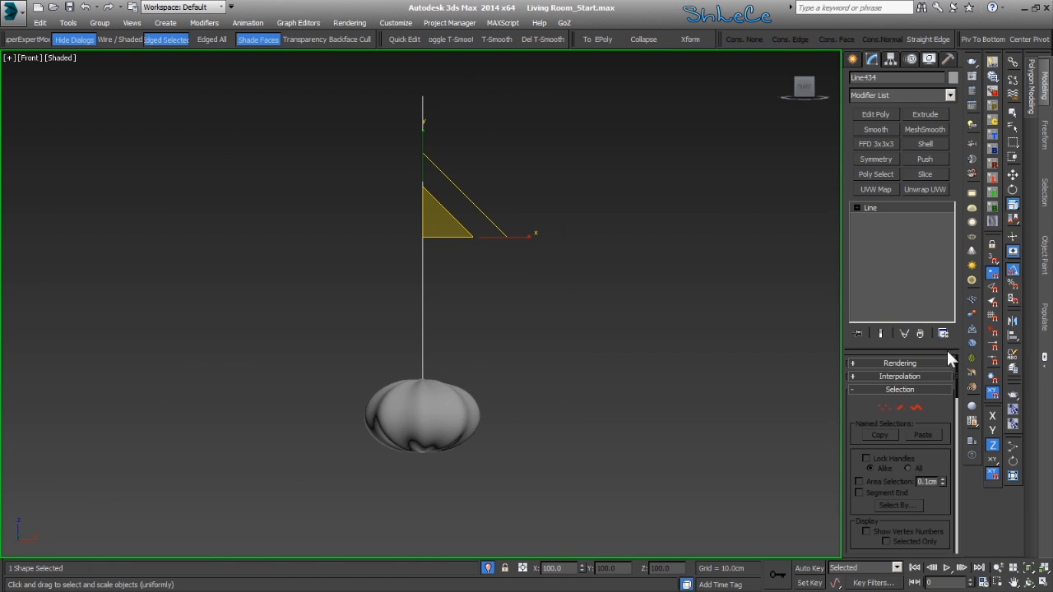
click(907, 364)
click(904, 386)
click(887, 363)
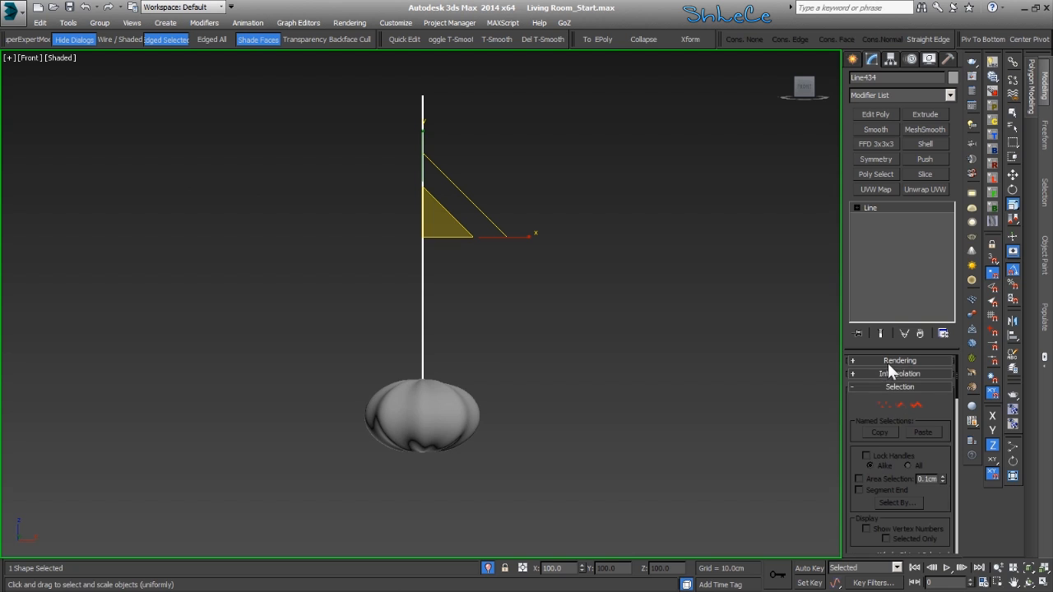
click(880, 361)
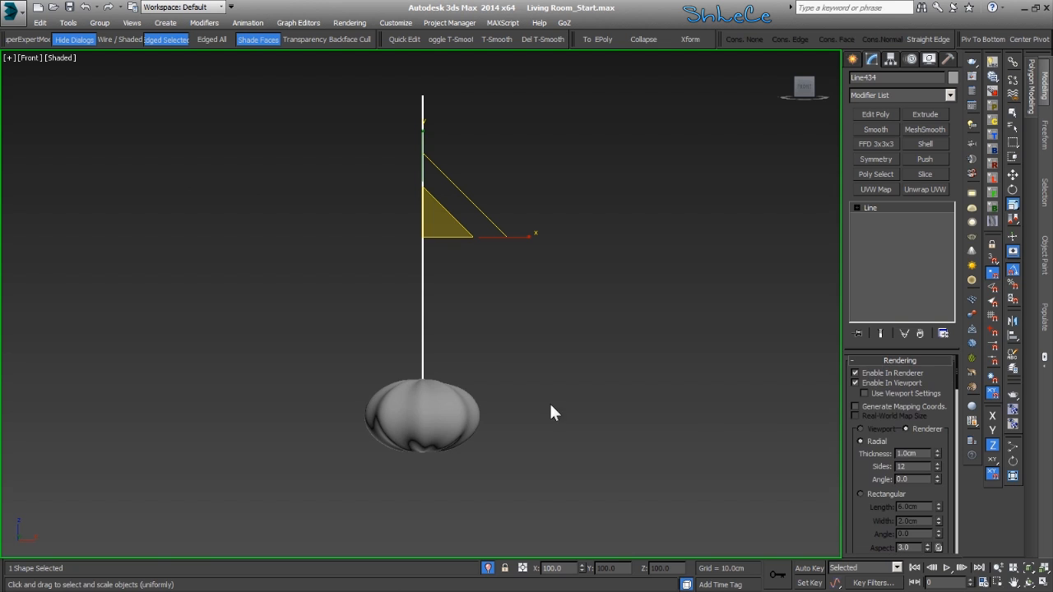
- Centre the cord sideways over the top cap in the Front view and lower it to touch the cap, at Z about 396 cm
scroll(407, 376, up, 8)
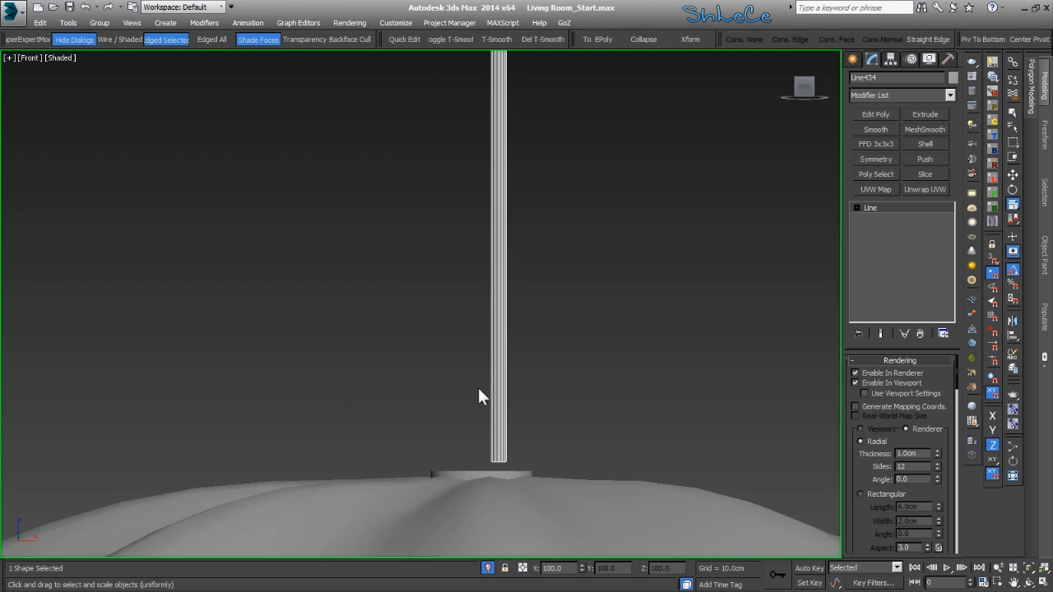
key(w)
drag(584, 570, 588, 587)
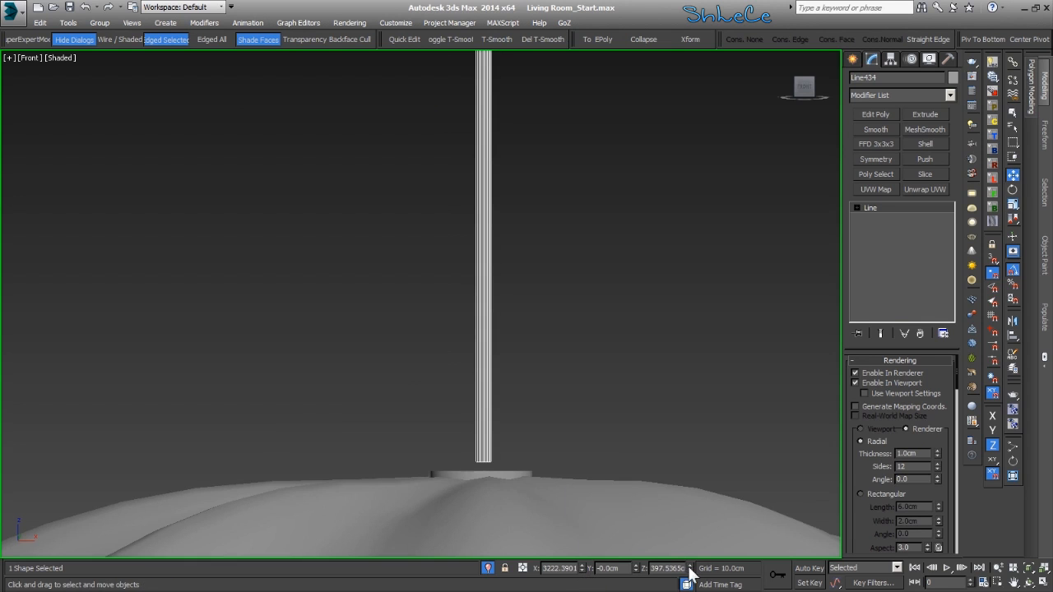
scroll(586, 429, down, 2)
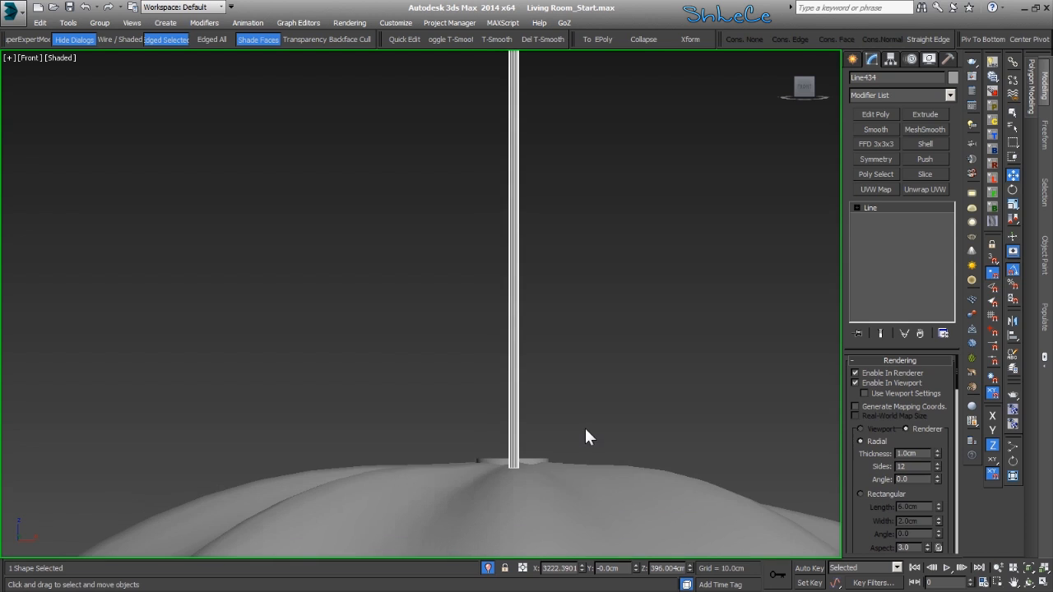
- Move the cord along Y in the Top view to the point where the pumpkin's ribs meet, at about 1898.3 cm
key(t)
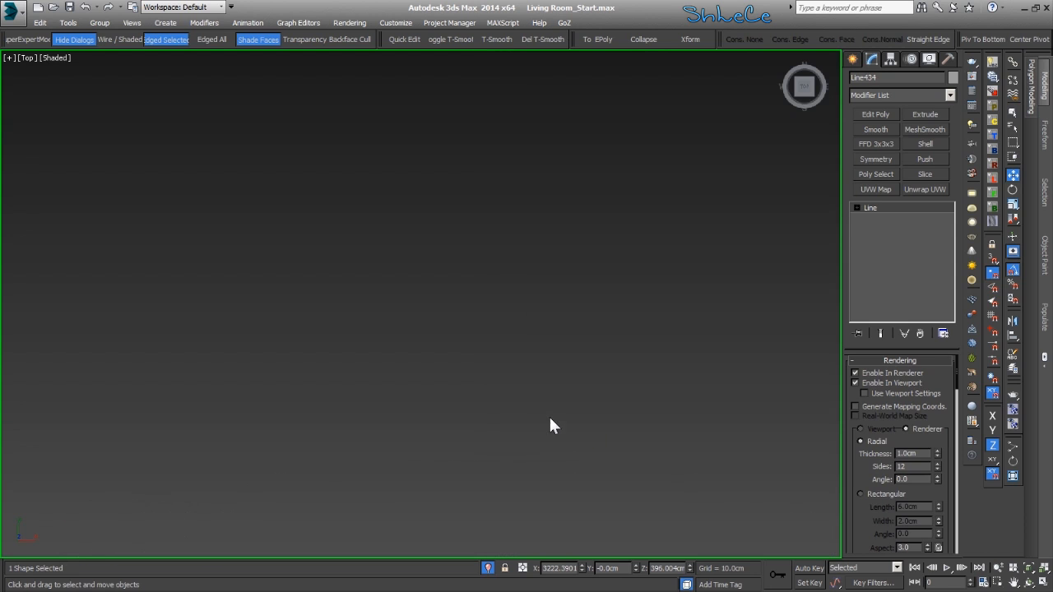
scroll(477, 403, down, 4)
mouse_move(619, 382)
middle_down()
mouse_move(485, 355)
mouse_move(524, 377)
mouse_move(603, 383)
middle_up()
scroll(491, 367, down, 2)
drag(584, 346, 586, 244)
middle_drag(584, 295, 420, 315)
scroll(420, 316, up, 5)
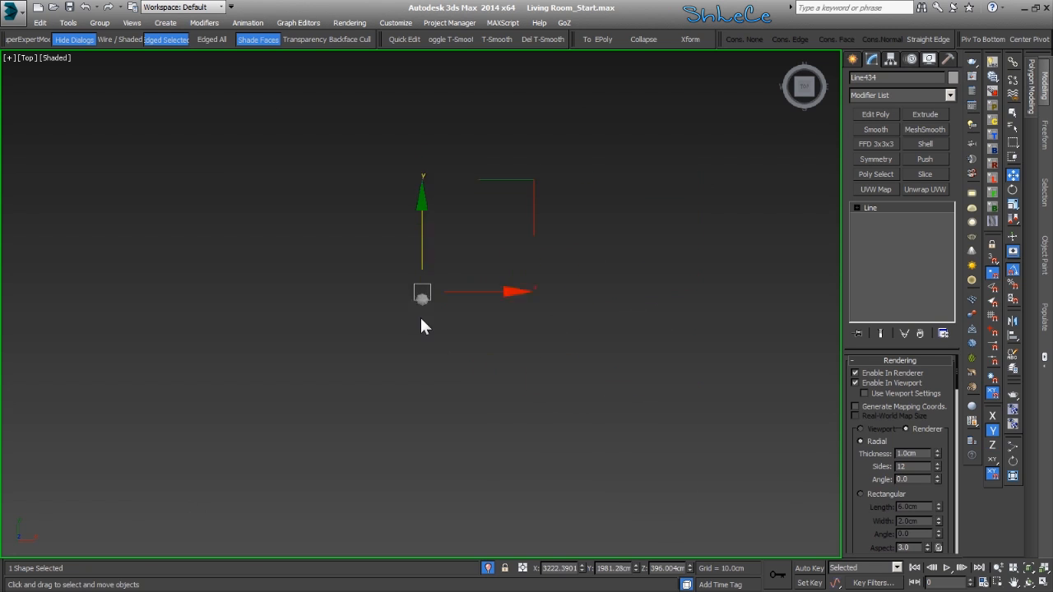
scroll(403, 228, up, 3)
scroll(466, 278, up, 3)
drag(450, 239, 457, 355)
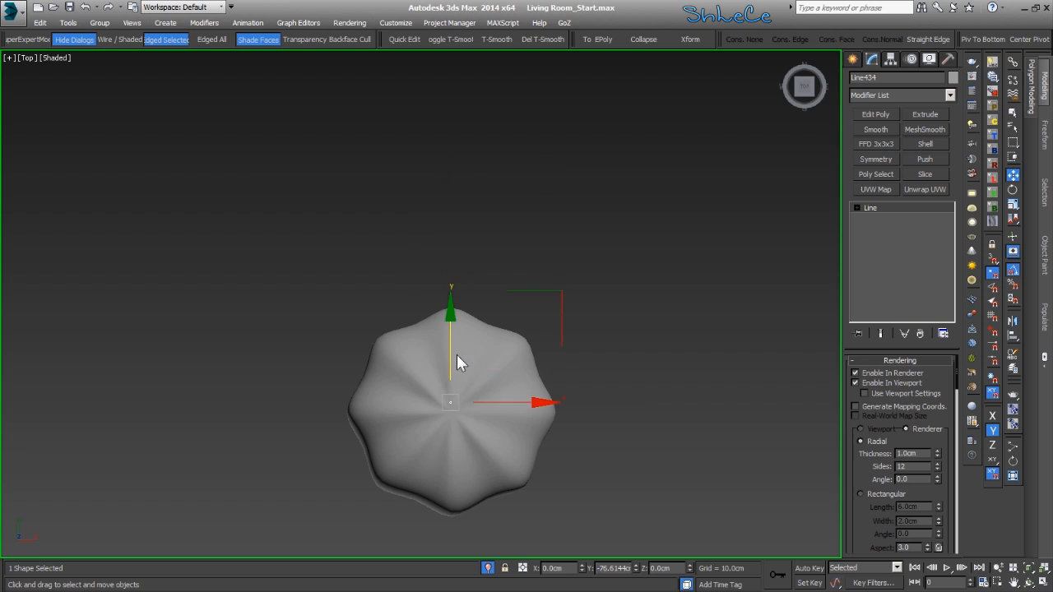
scroll(458, 359, up, 6)
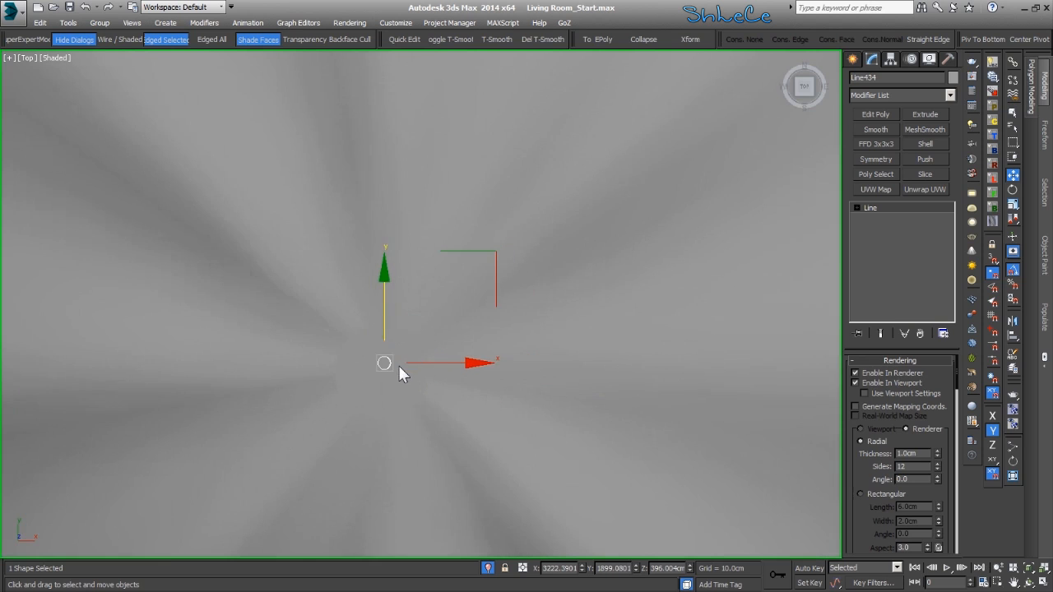
drag(379, 324, 379, 337)
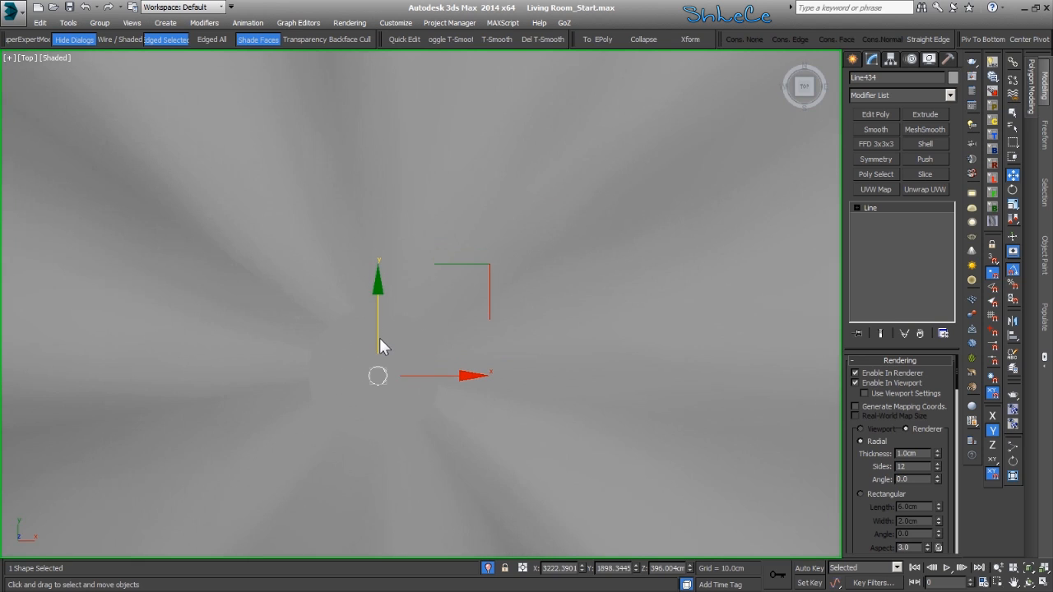
- Select the cord together with the pumpkin group and exit isolation to show the whole room again in Perspective view
scroll(380, 337, down, 8)
alt+middle_drag(387, 341, 352, 264)
middle_drag(476, 431, 439, 358)
scroll(439, 359, down, 4)
drag(557, 316, 222, 524)
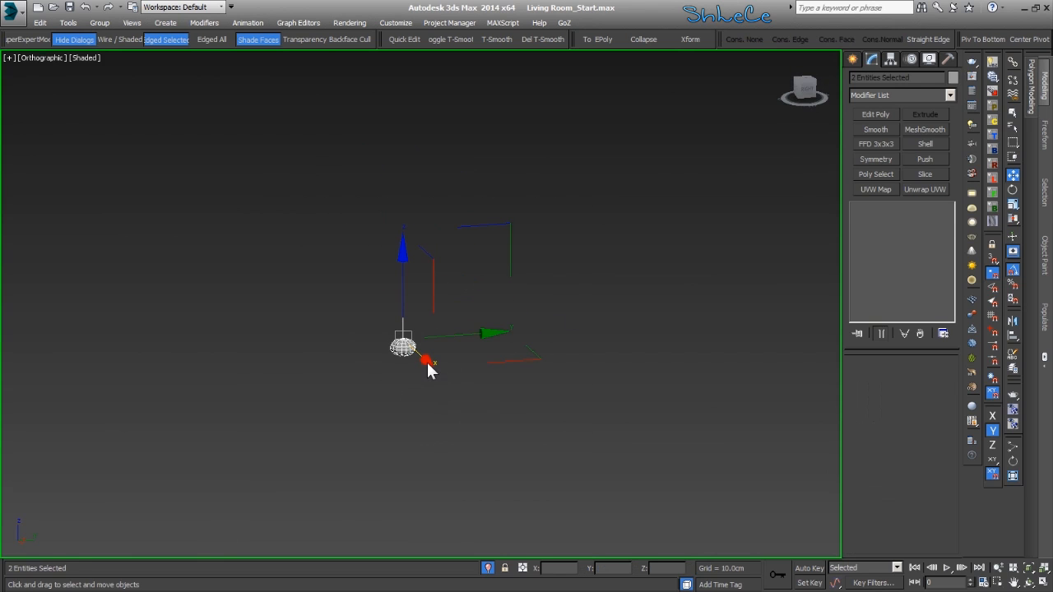
key(p)
key(z)
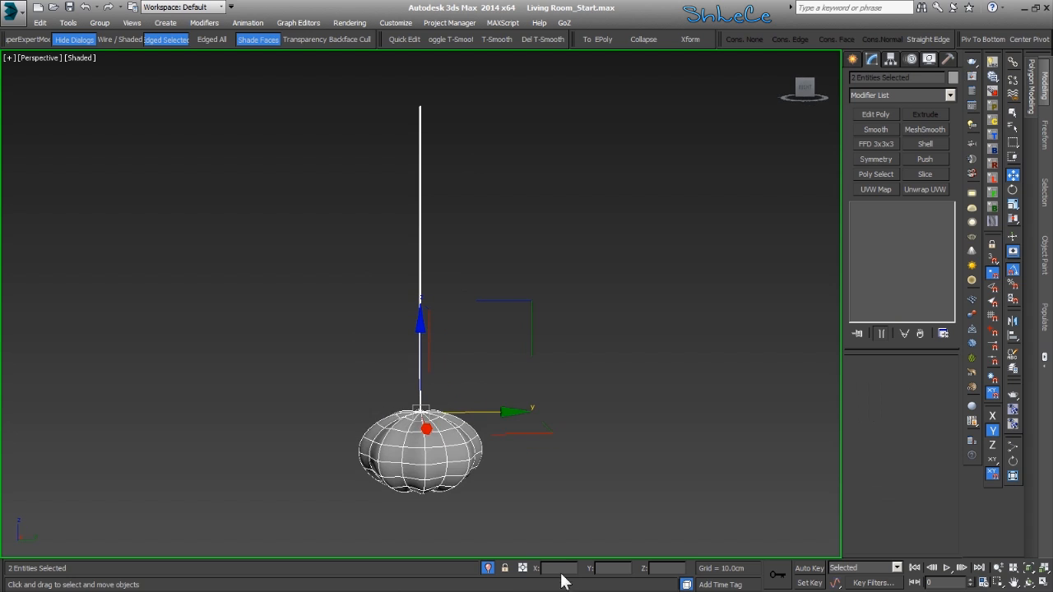
click(487, 569)
- Raise the pumpkin and its cord about 71 cm so they hang higher in the room
middle_drag(489, 459, 505, 306)
scroll(453, 355, down, 4)
scroll(482, 329, up, 4)
scroll(484, 332, down, 4)
middle_drag(498, 349, 444, 270)
alt+middle_drag(495, 353, 499, 395)
drag(418, 233, 434, 158)
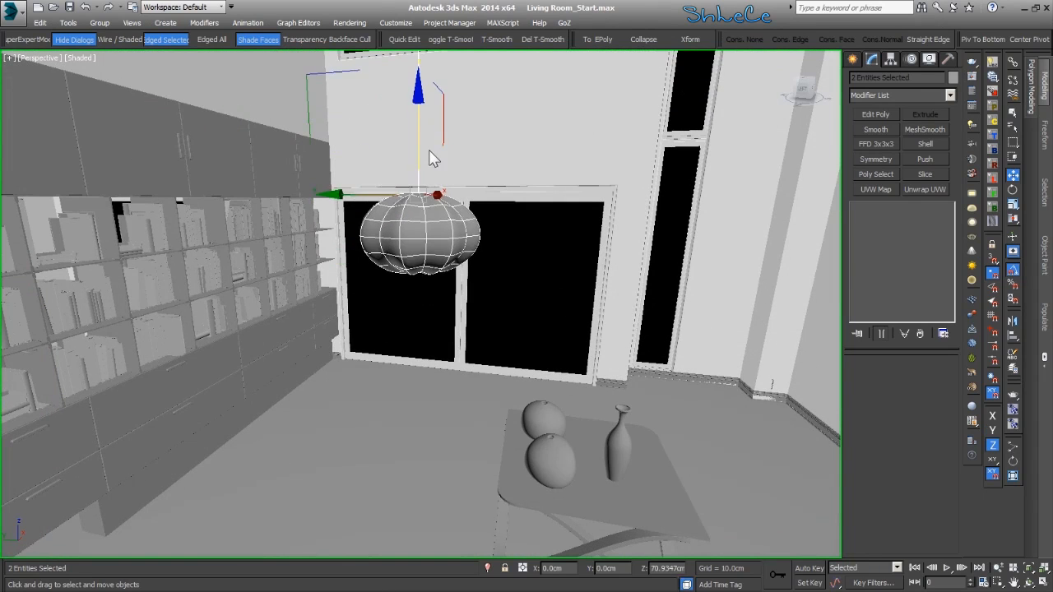
- Group the pumpkin and cord under the default name and move the pendant along Y to about 1732 cm
click(100, 22)
click(107, 37)
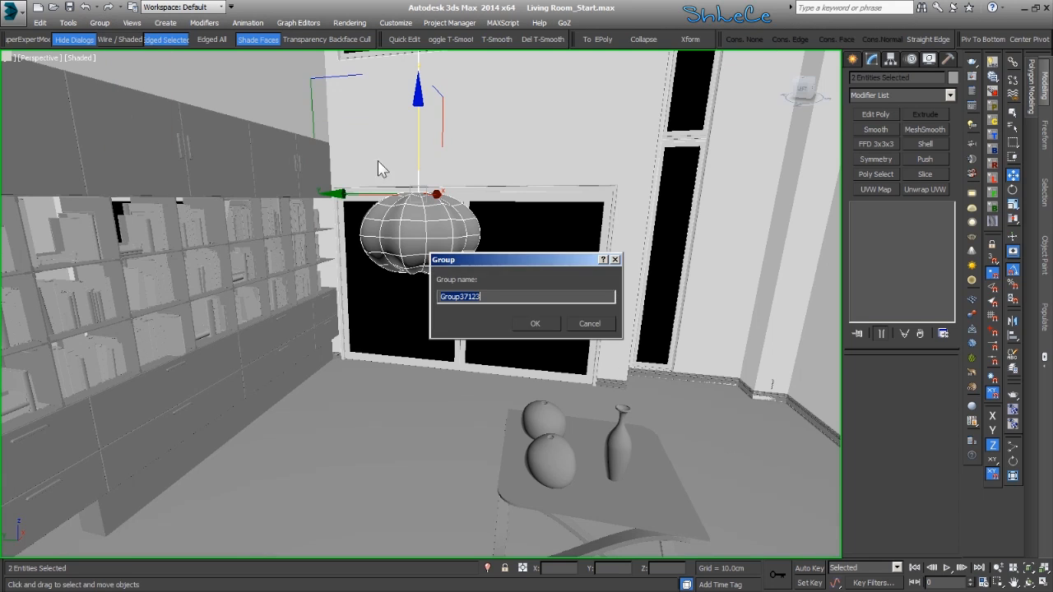
click(536, 325)
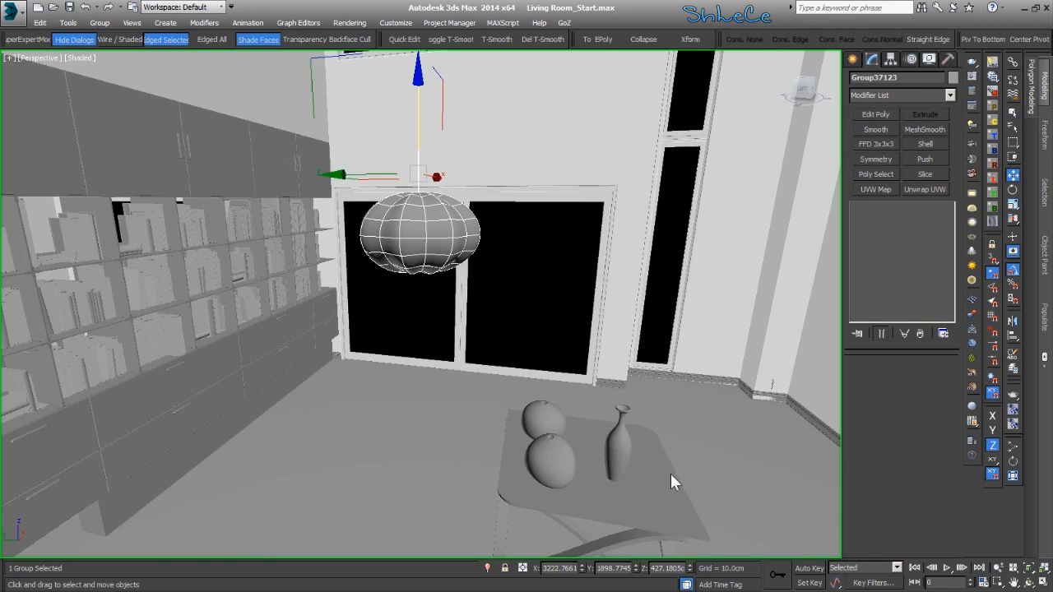
drag(360, 186, 531, 195)
- Create a square-based box about 11.2 cm wide and 150 cm high on the floor near the window corner
alt+middle_drag(531, 195, 600, 222)
middle_drag(565, 272, 461, 247)
alt+middle_drag(461, 247, 393, 322)
ctrl+alt+middle_drag(621, 367, 614, 345)
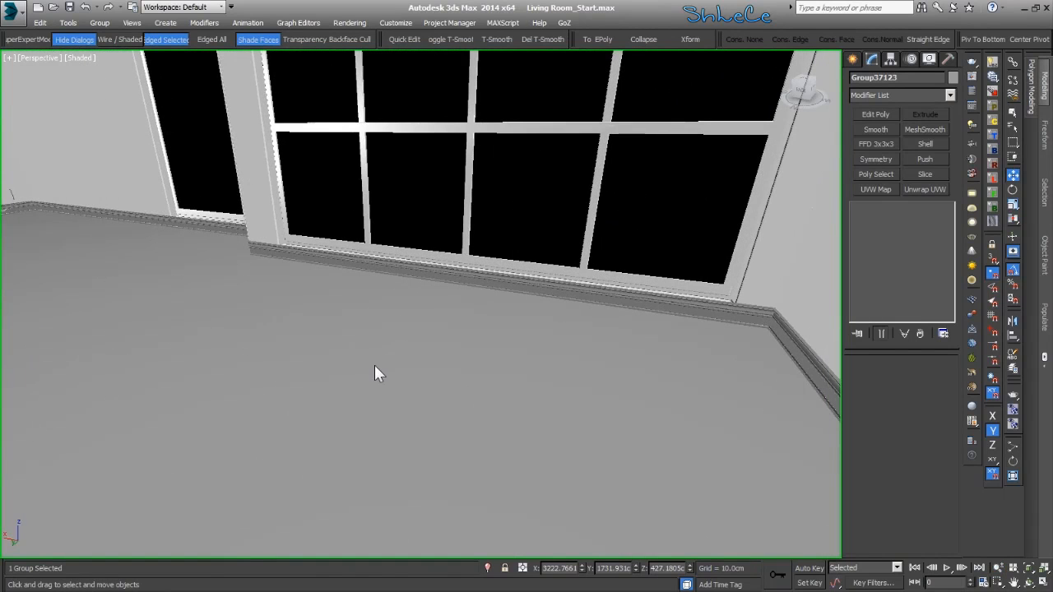
click(414, 339)
ctrl+drag(598, 349, 588, 351)
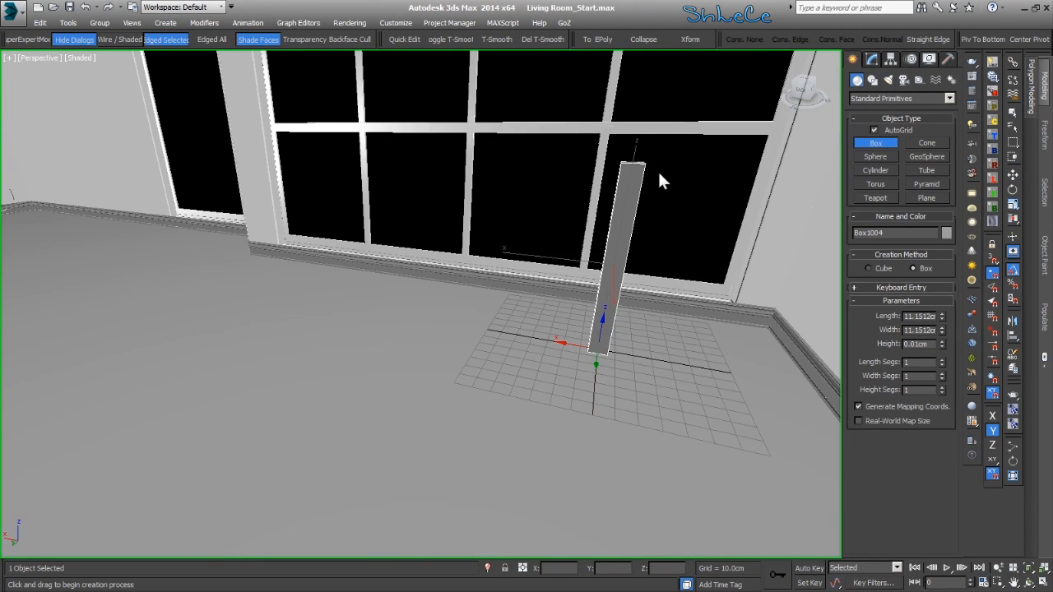
click(668, 109)
middle_drag(628, 195, 584, 256)
key(w)
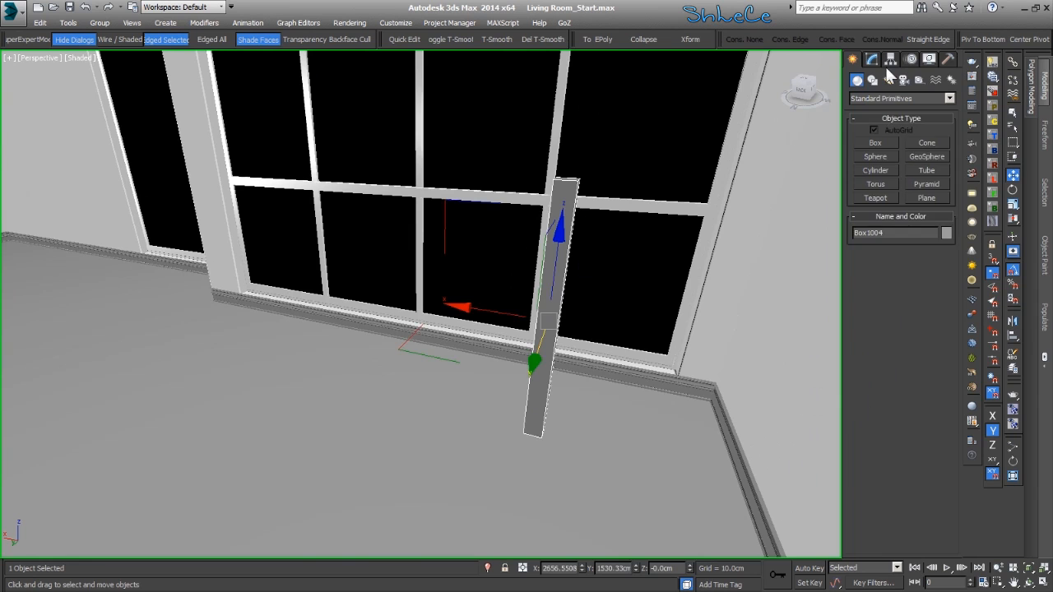
- Enlarge the box to about 21.2 cm in length and 18 cm in width, and give it 108 height segments
click(871, 60)
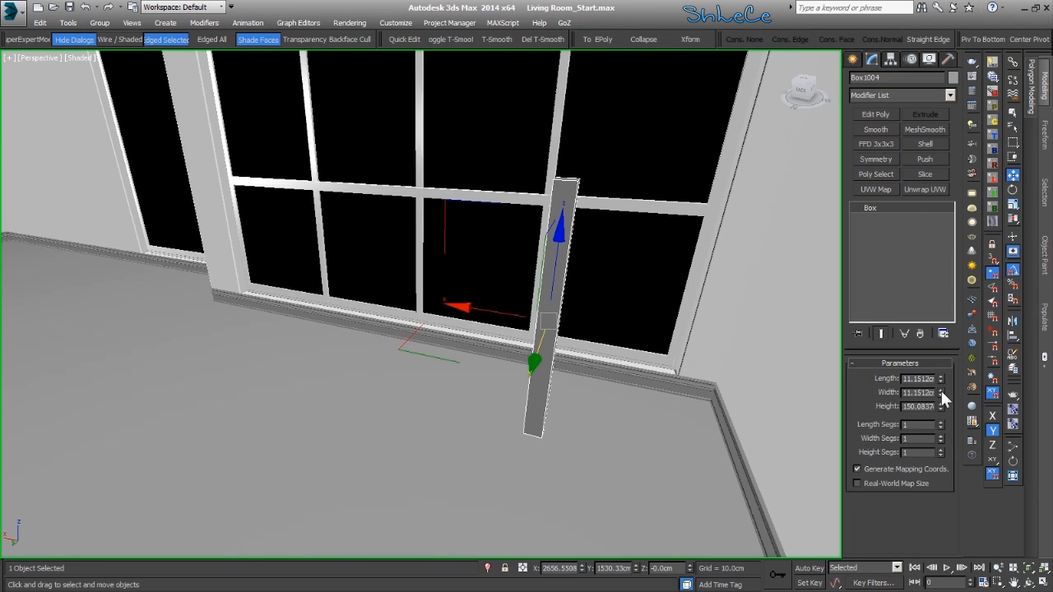
drag(942, 394, 941, 363)
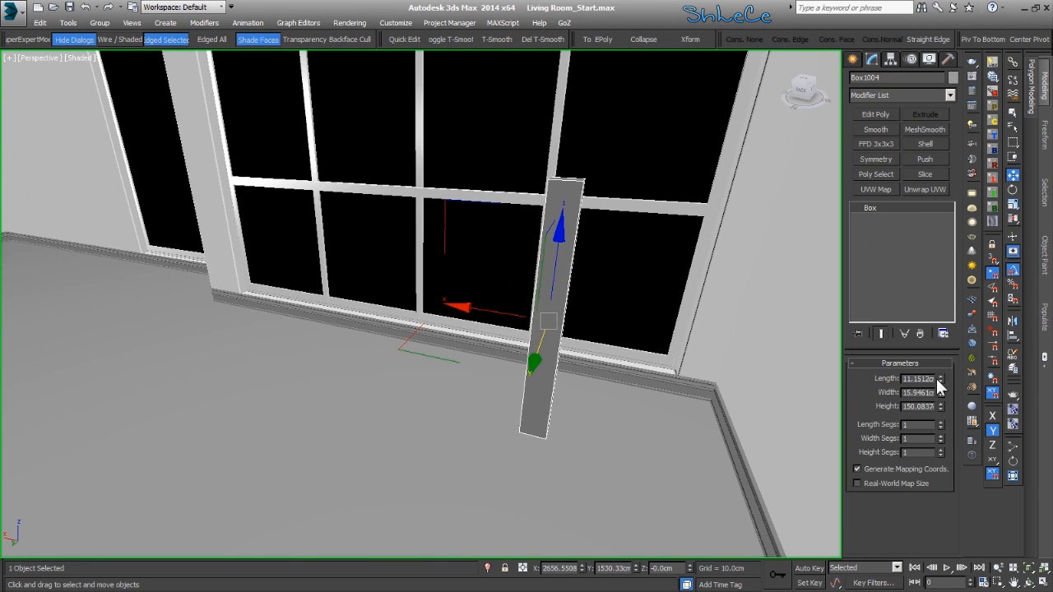
alt+middle_drag(584, 264, 630, 304)
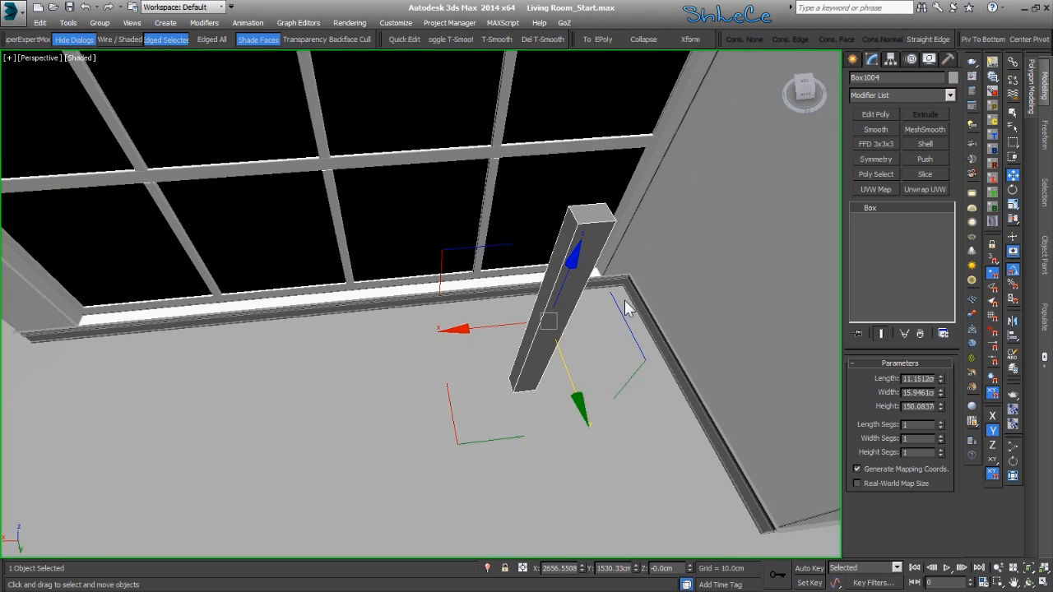
drag(941, 379, 941, 342)
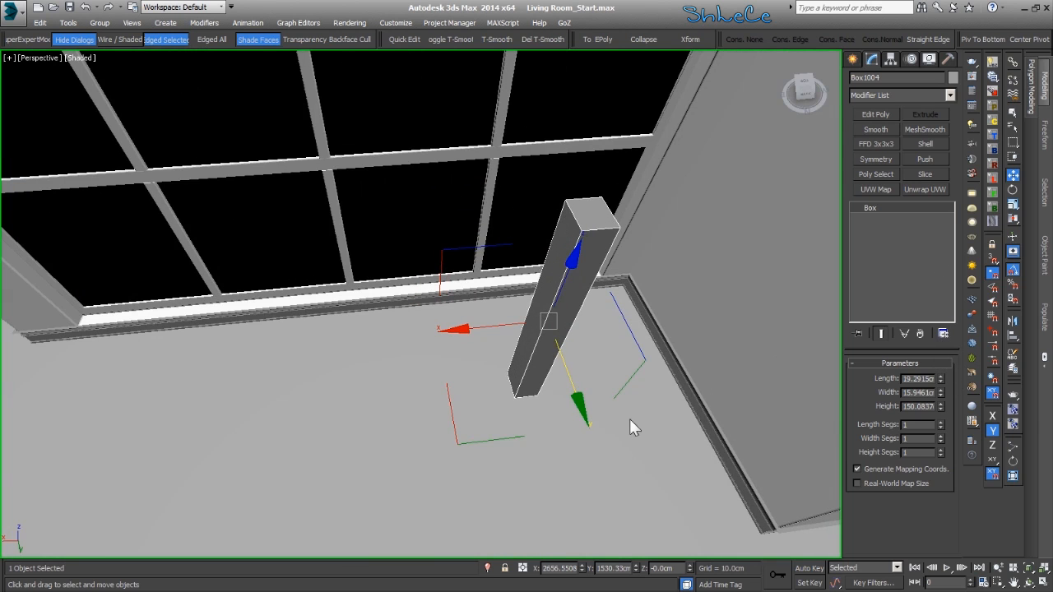
alt+middle_drag(662, 421, 715, 341)
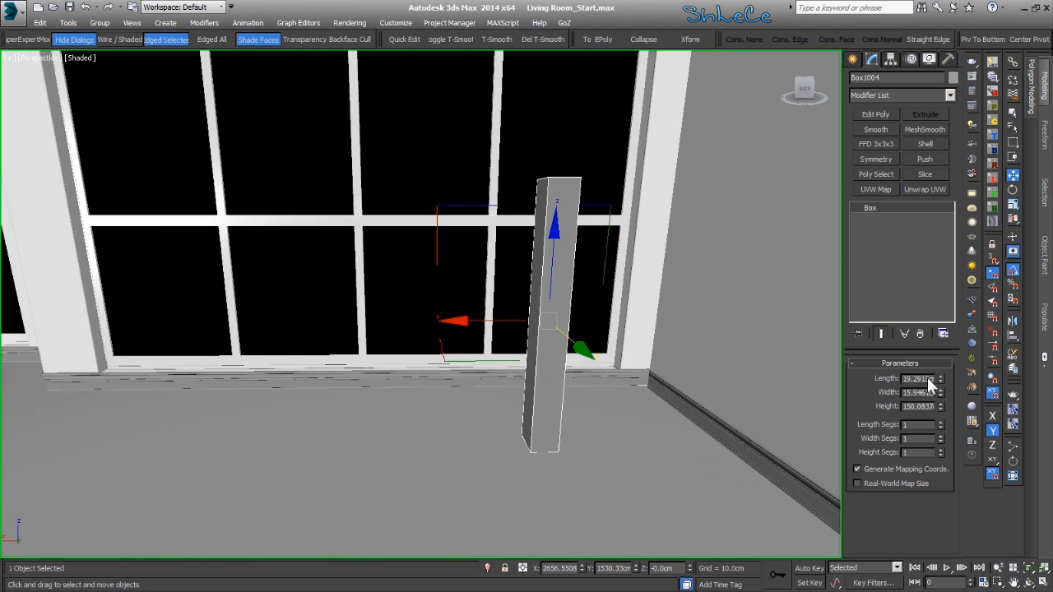
drag(940, 379, 937, 382)
drag(944, 456, 909, 441)
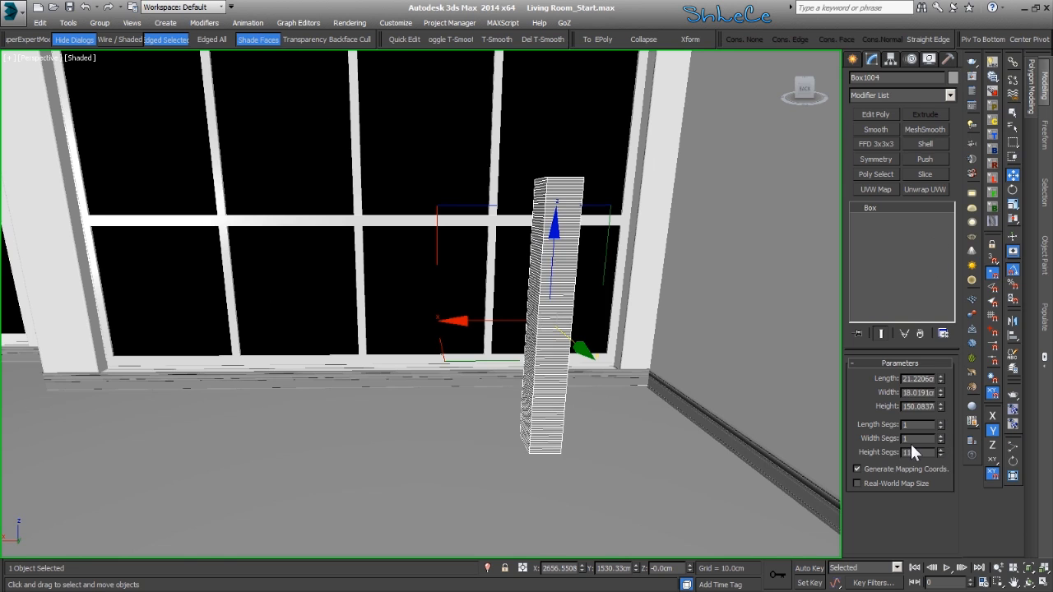
alt+middle_drag(604, 302, 841, 162)
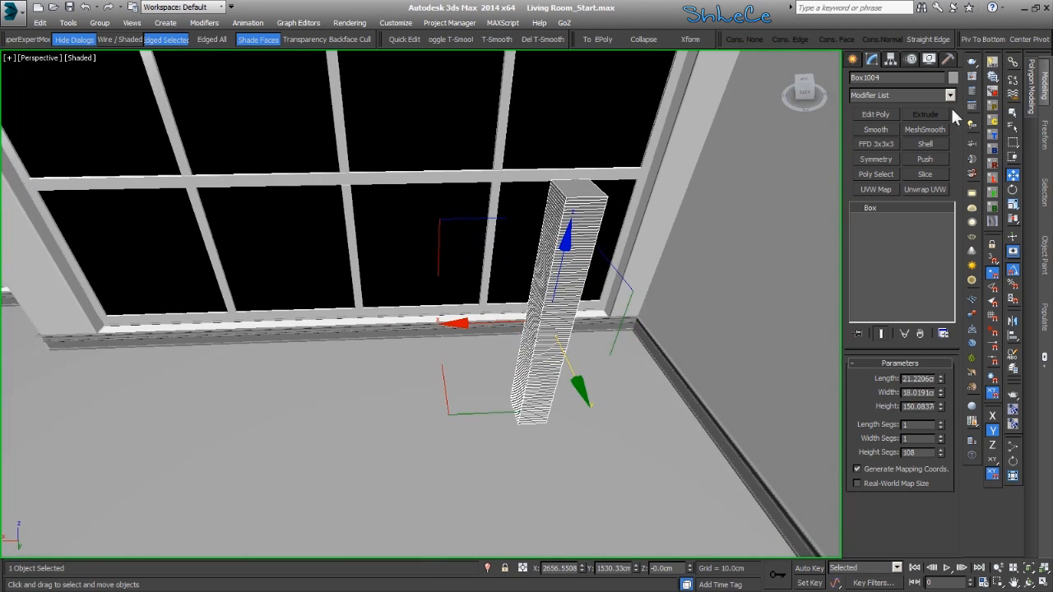
- Apply a Twist modifier to the tall box with an angle of 39 about the Z axis
click(904, 95)
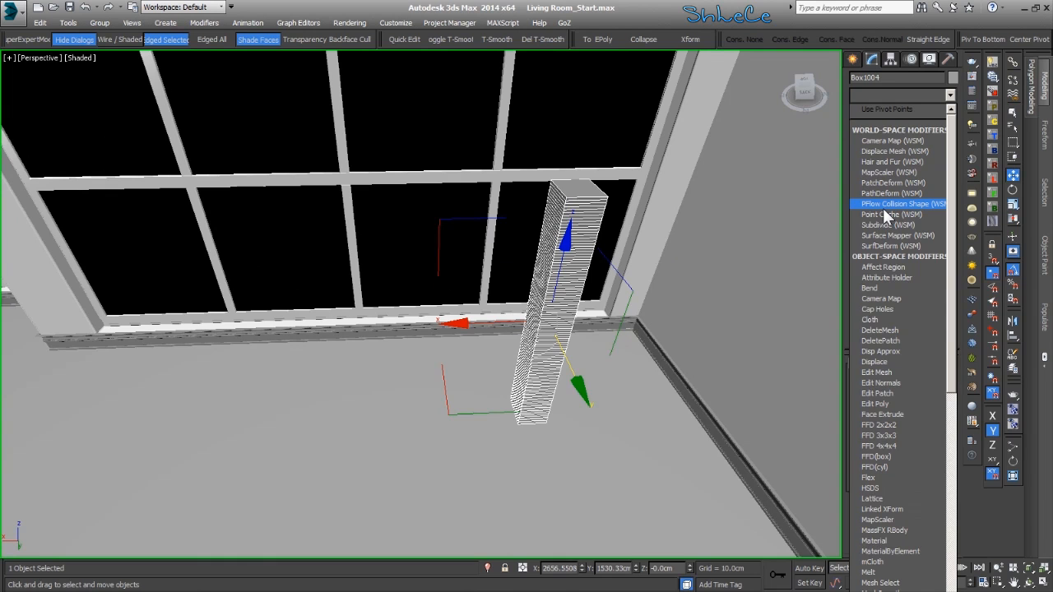
key(t)
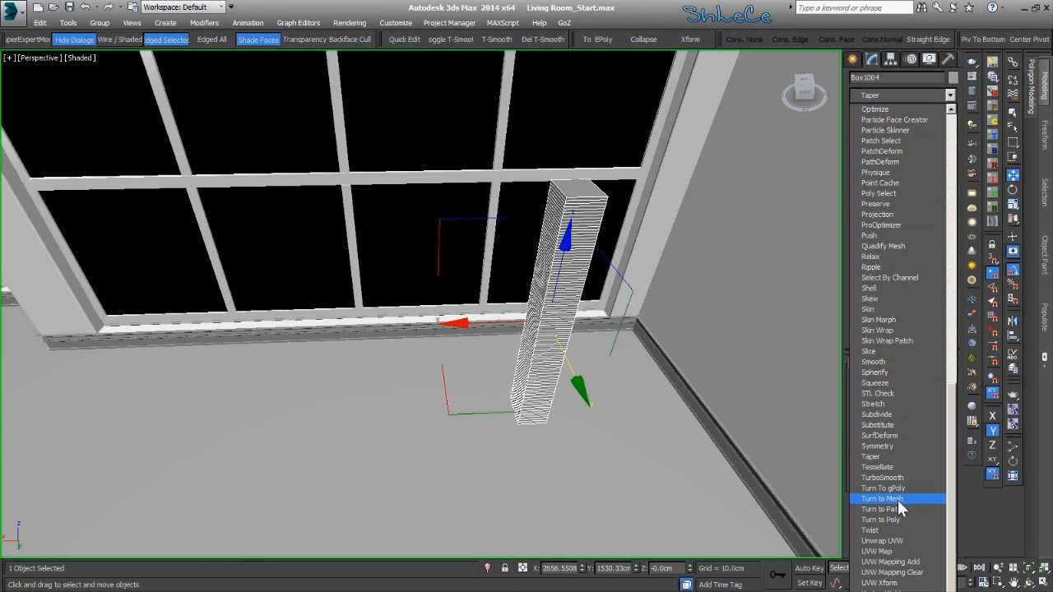
click(895, 531)
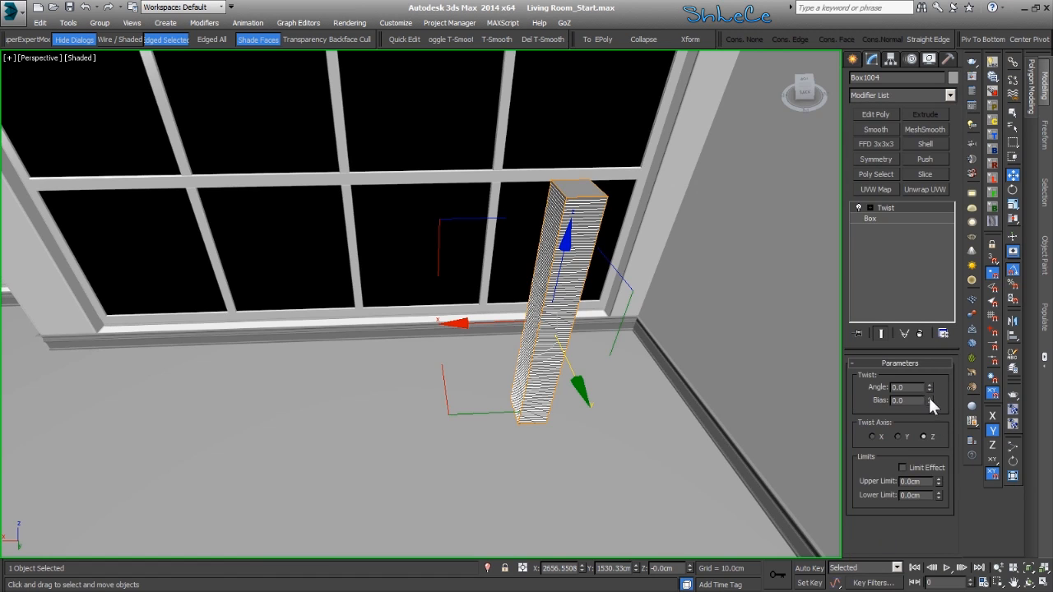
drag(928, 386, 929, 332)
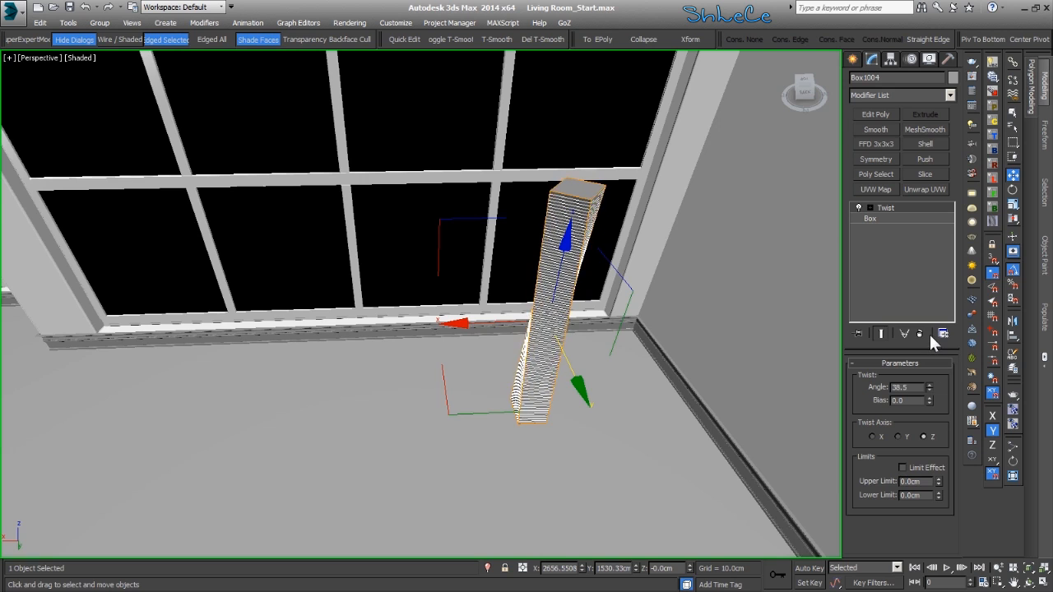
alt+middle_drag(605, 295, 518, 287)
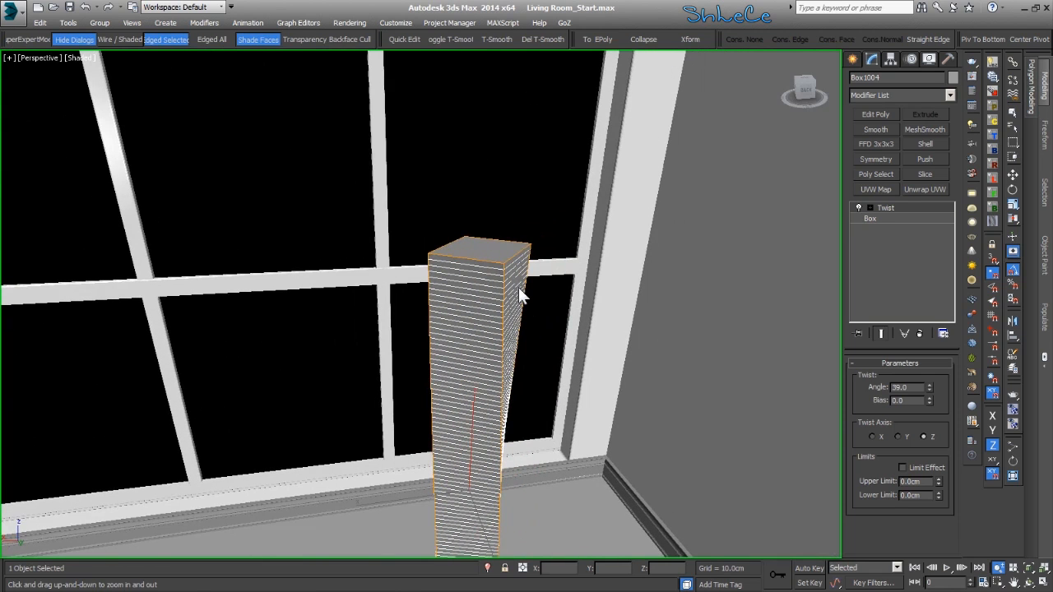
- Add an Edit Poly modifier to the twisted box and select the four edges around its top face
click(874, 114)
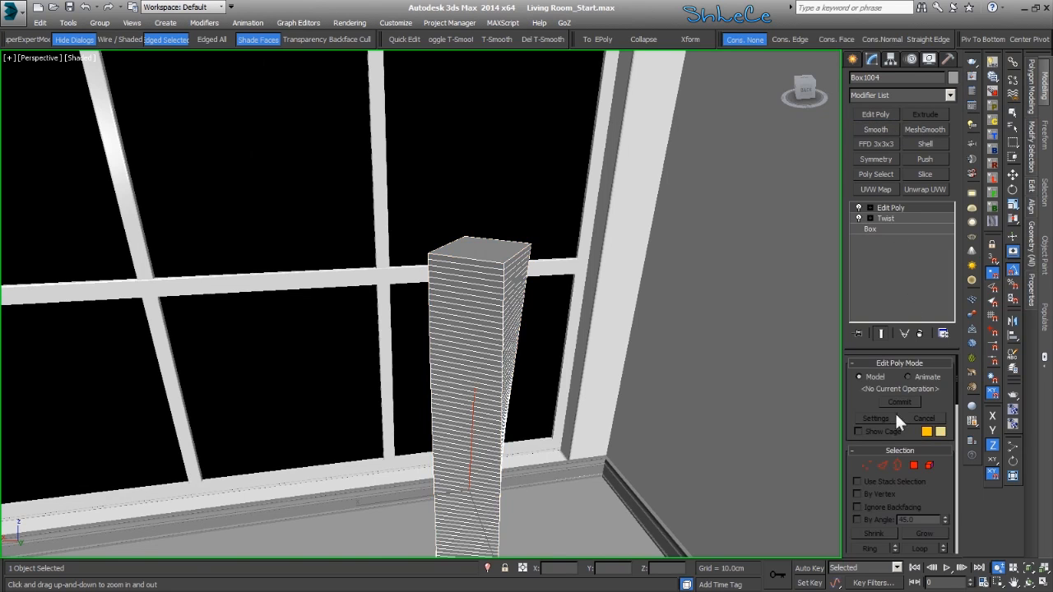
click(882, 466)
scroll(478, 292, up, 8)
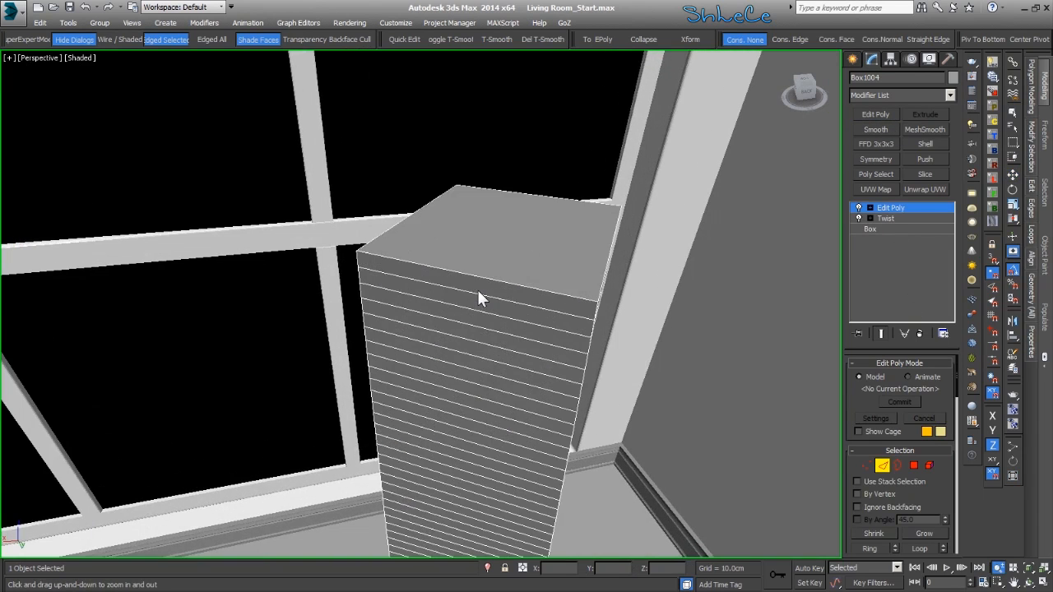
click(482, 279)
alt+middle_drag(485, 288, 503, 320)
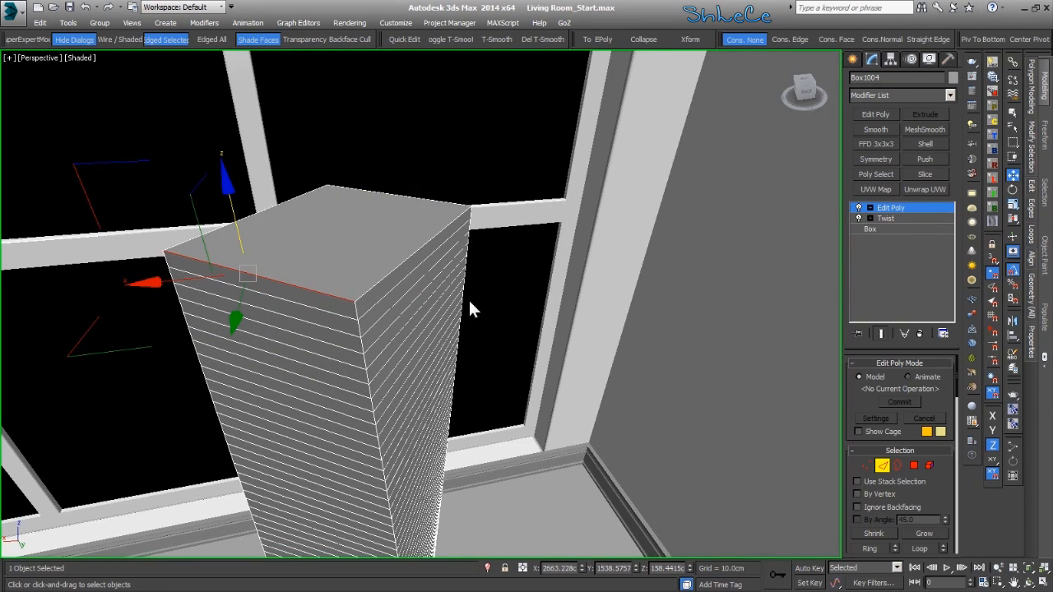
ctrl+click(363, 289)
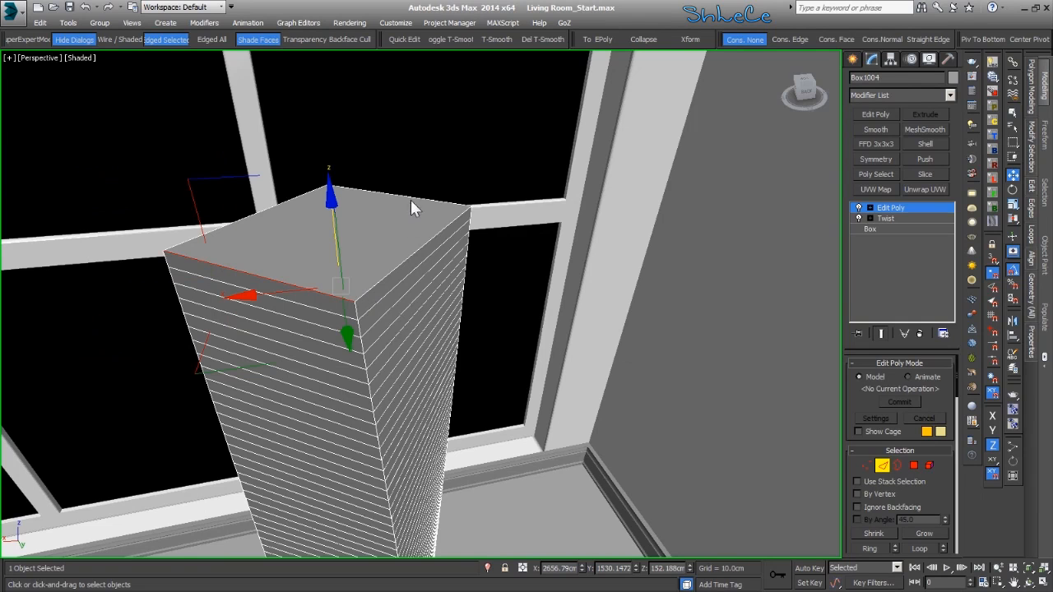
click(411, 200)
ctrl+click(388, 275)
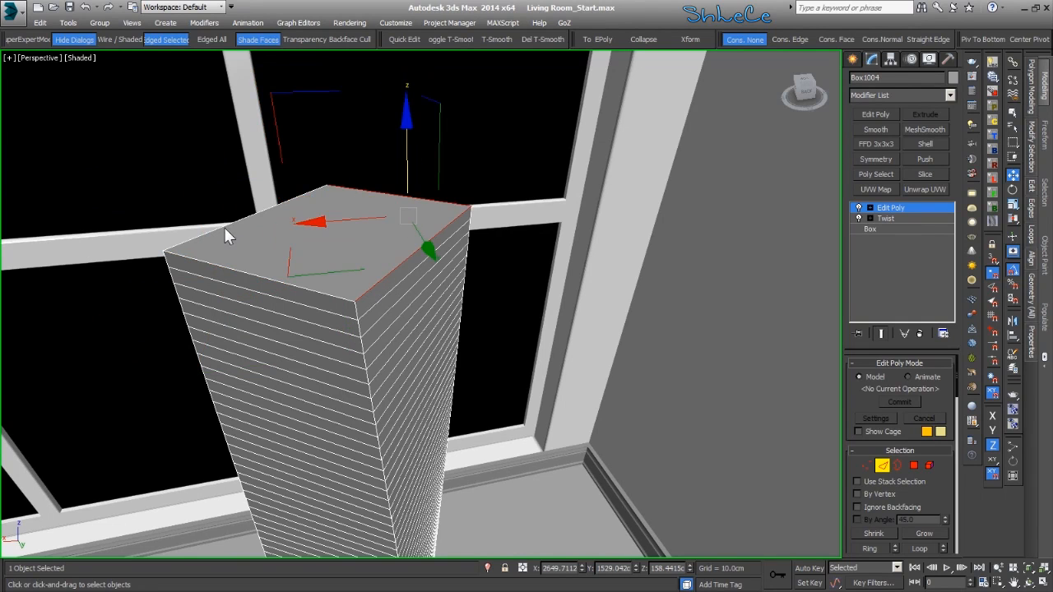
ctrl+click(224, 228)
ctrl+click(297, 285)
- Add the full-height vertical corner edges of the box to the edge selection
alt+middle_drag(354, 312, 403, 265)
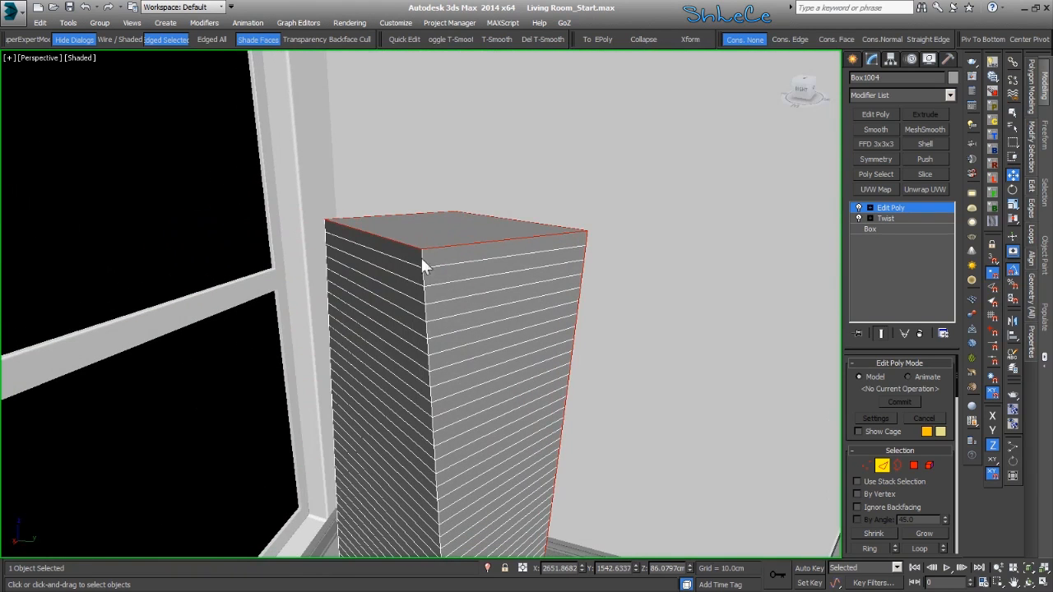
alt+middle_drag(343, 253, 378, 255)
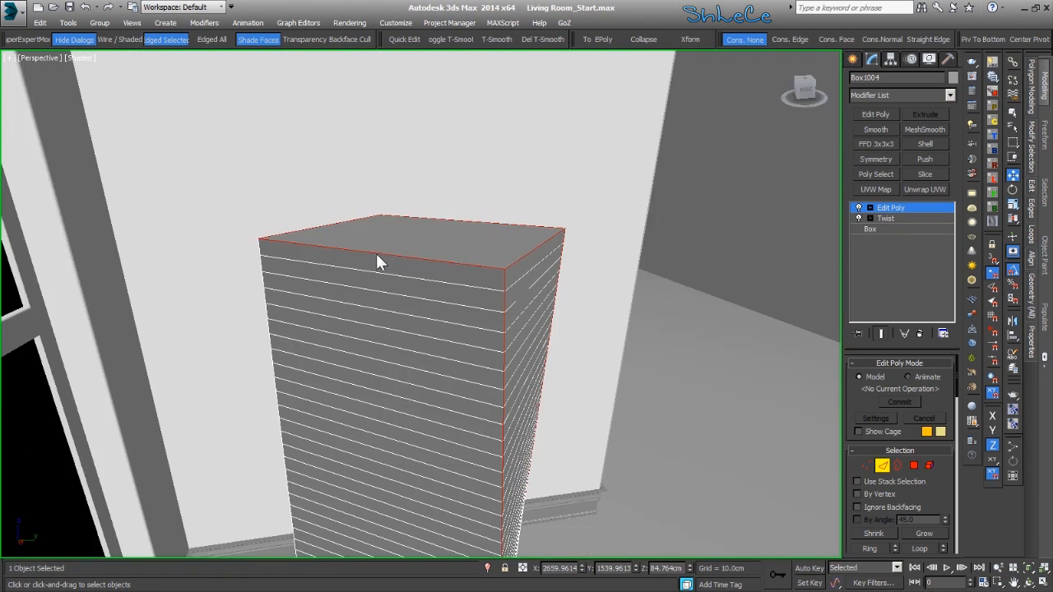
ctrl+double_click(262, 258)
alt+middle_drag(625, 288, 465, 172)
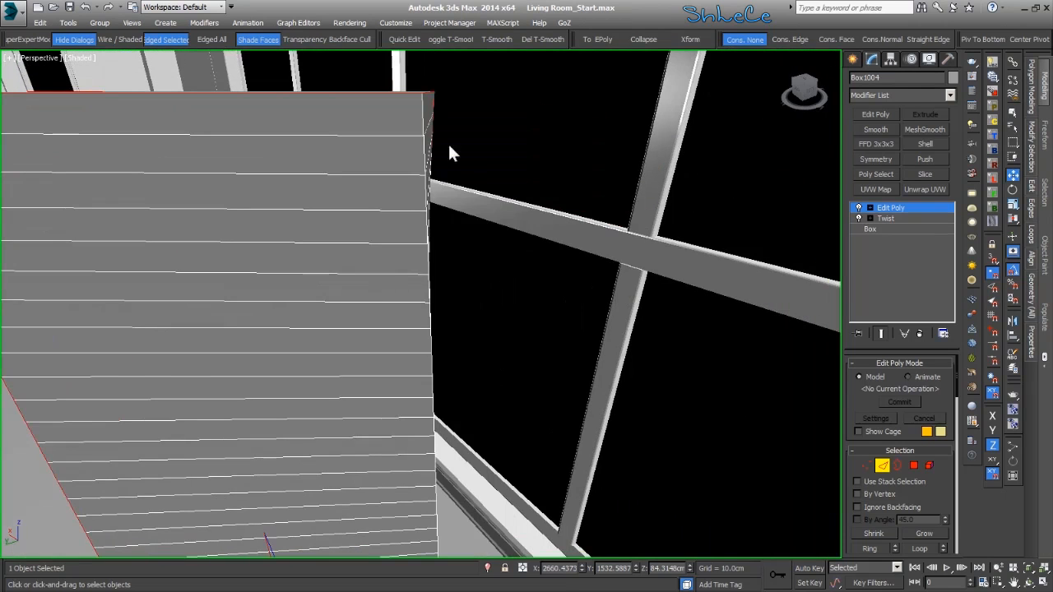
- Isolate the box and add the edges around its bottom face to the edge selection
scroll(416, 164, down, 5)
alt+middle_drag(437, 277, 542, 311)
key(alt+q)
alt+middle_drag(594, 357, 498, 279)
scroll(497, 281, up, 3)
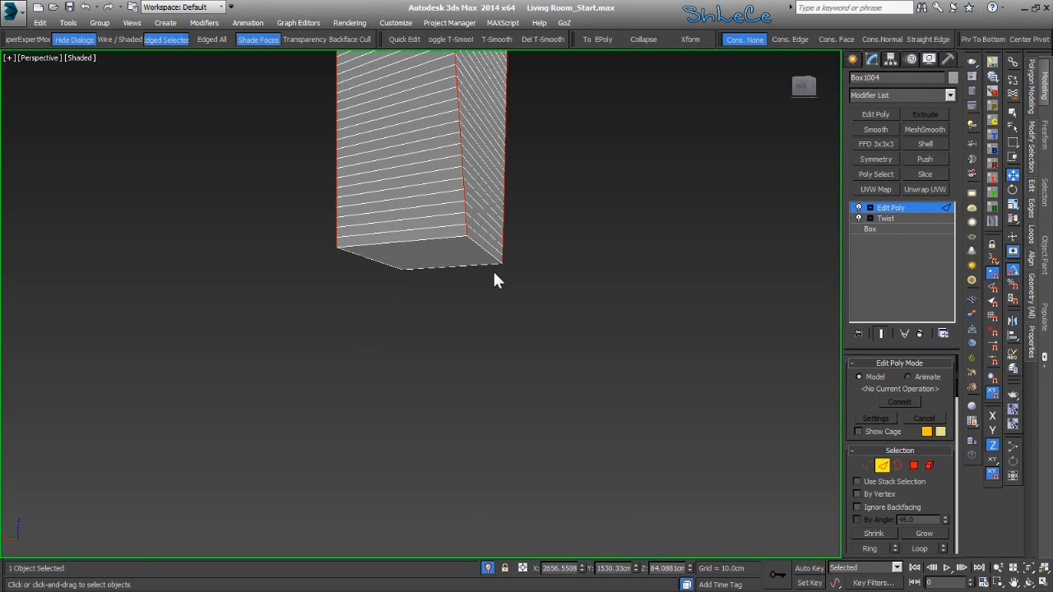
key(f)
scroll(486, 274, up, 5)
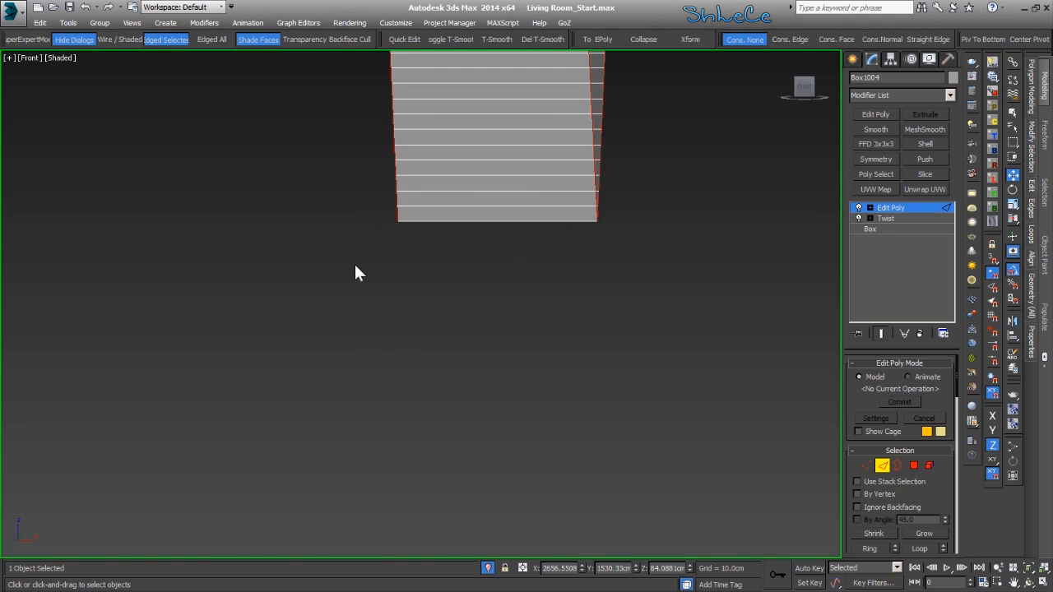
drag(298, 323, 721, 208)
scroll(575, 323, down, 6)
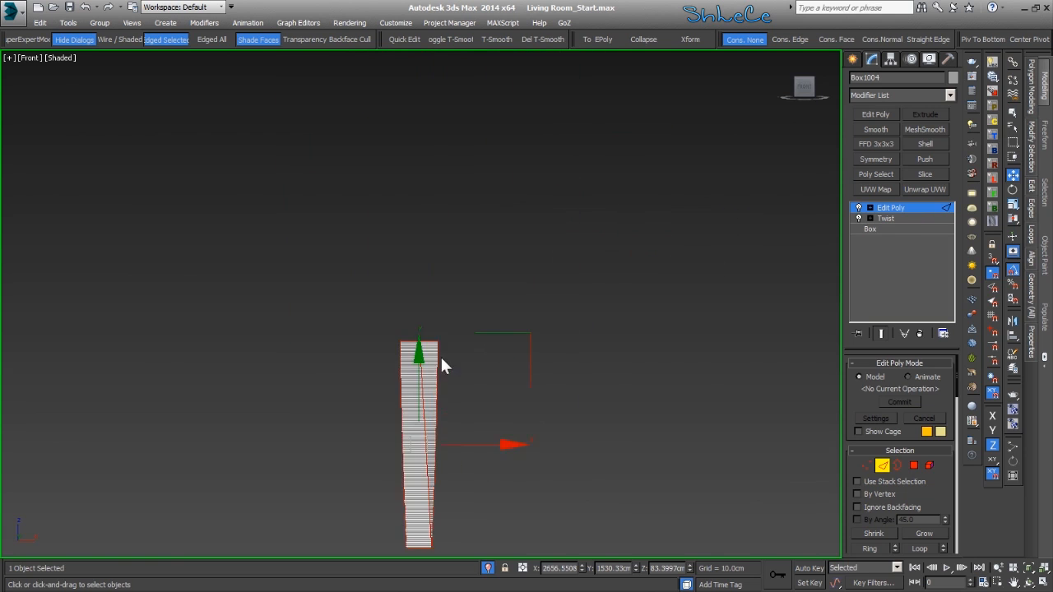
- Chamfer the selected outer edges of the box with a small, multi-segment rounding
alt+middle_drag(442, 364, 423, 423)
scroll(422, 428, up, 2)
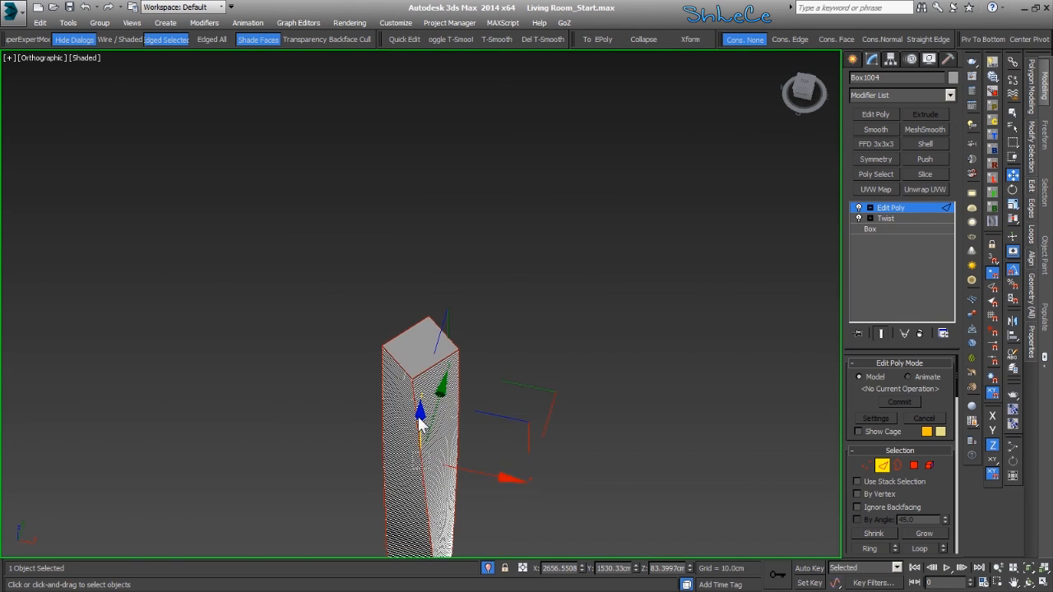
key(p)
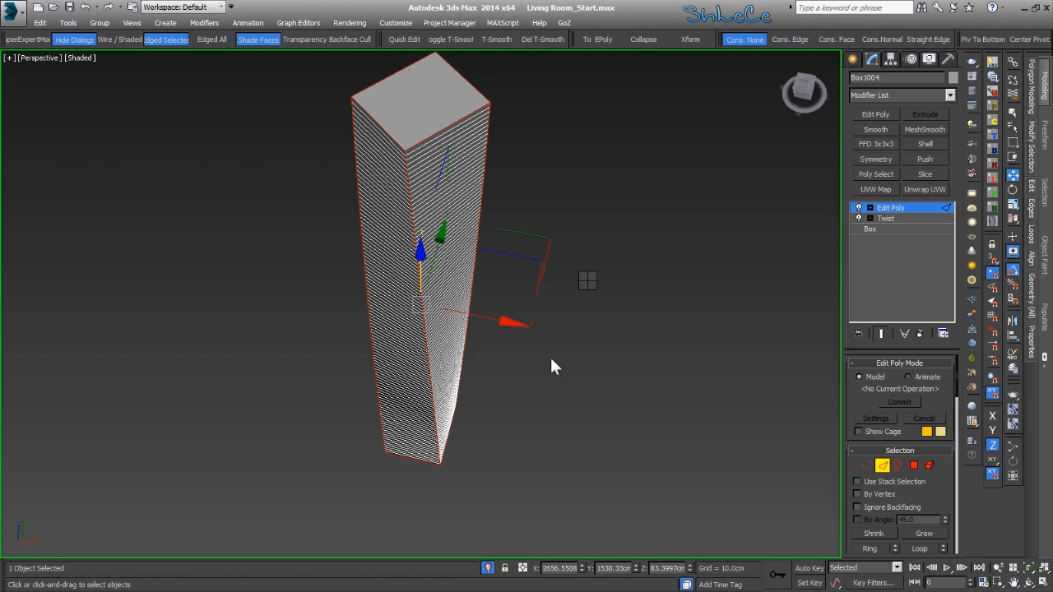
click(509, 377)
middle_drag(404, 138, 404, 150)
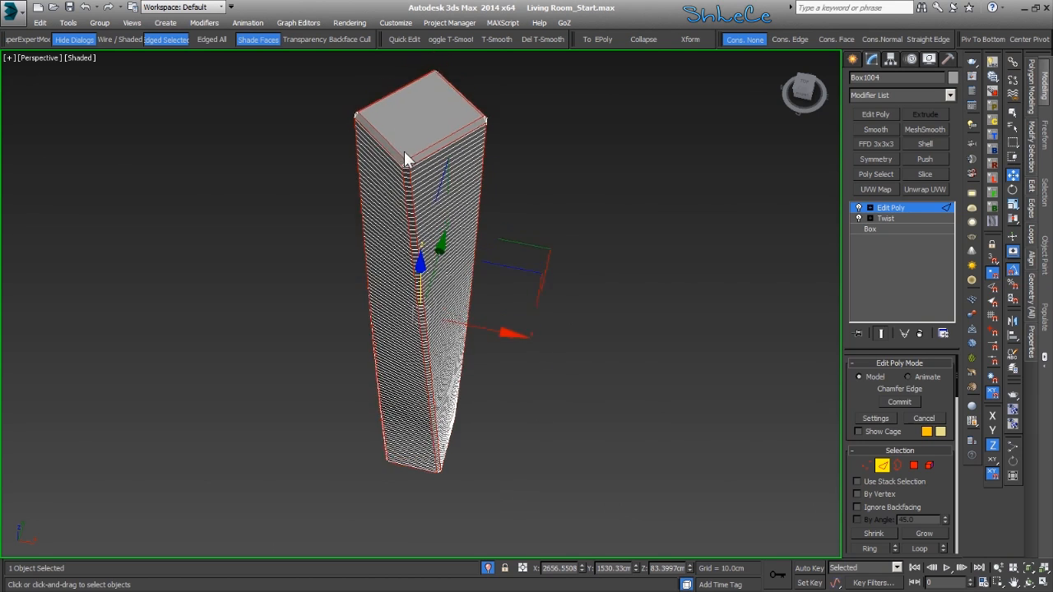
scroll(411, 184, up, 5)
drag(435, 310, 435, 278)
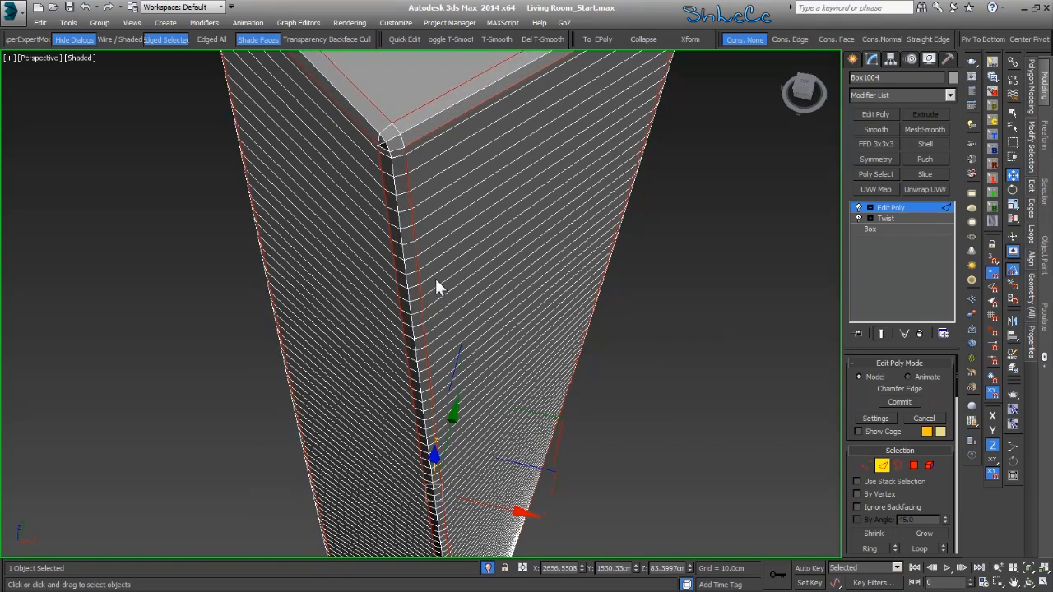
click(439, 319)
- Inspect the chamfered edges of the twisted box from its top down to its base
alt+middle_drag(438, 319, 608, 164)
middle_drag(609, 165, 566, 221)
scroll(602, 307, down, 3)
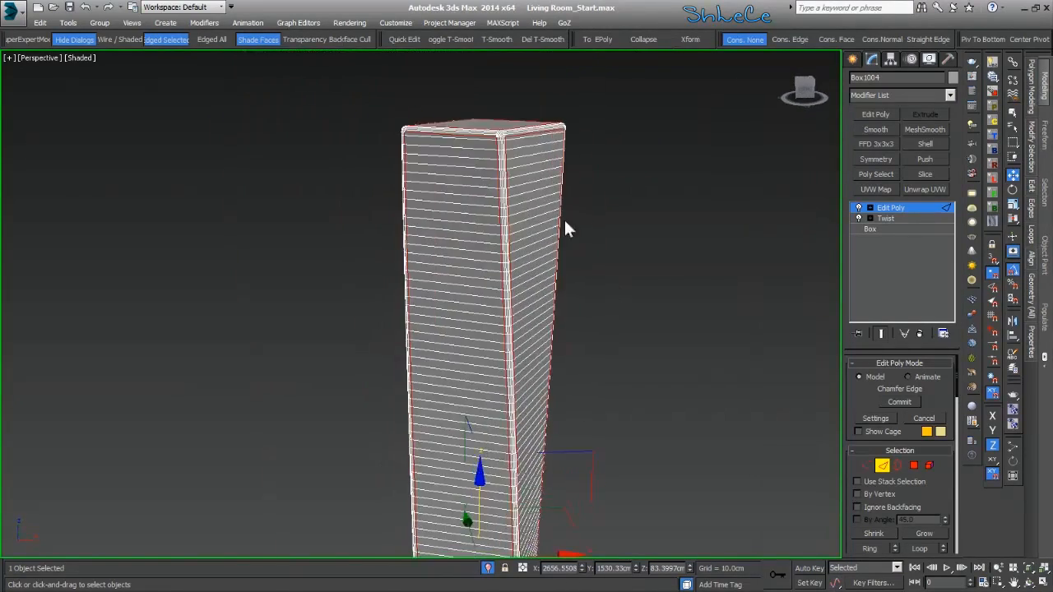
middle_drag(507, 148, 479, 217)
scroll(479, 217, up, 2)
middle_drag(476, 368, 455, 234)
scroll(526, 321, down, 5)
middle_drag(527, 325, 510, 246)
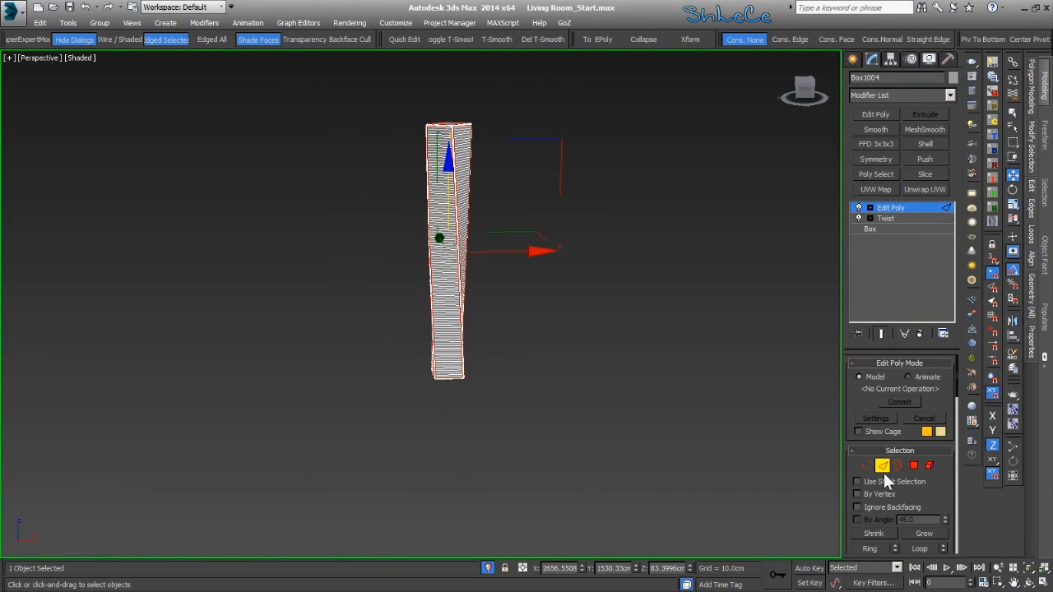
- Leave edge editing and create a sphere of about 1.18 cm radius on the box's underside near a corner
click(883, 468)
alt+middle_drag(499, 393, 452, 339)
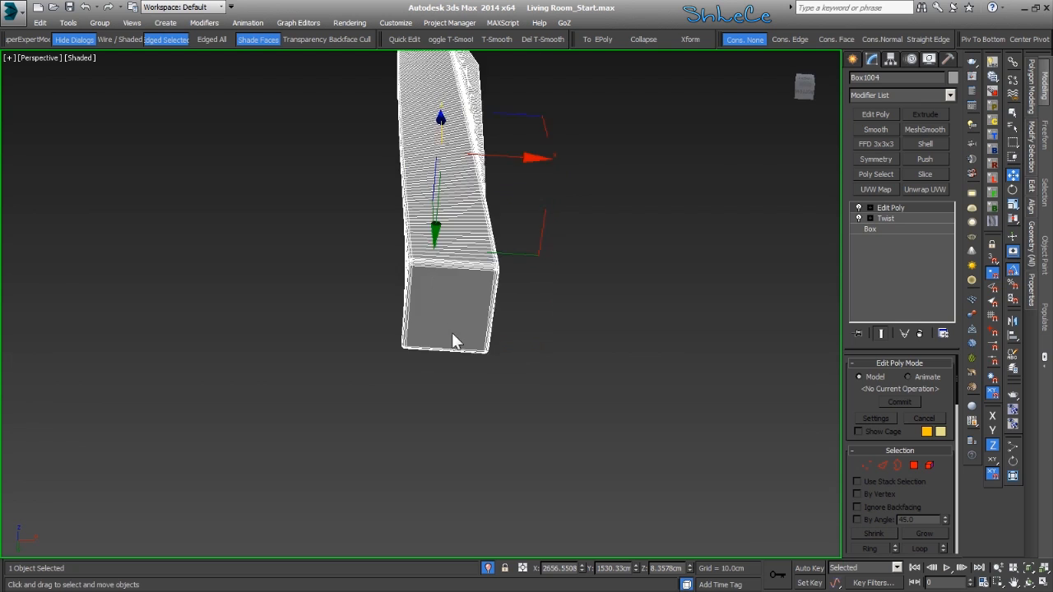
scroll(457, 333, up, 2)
click(681, 169)
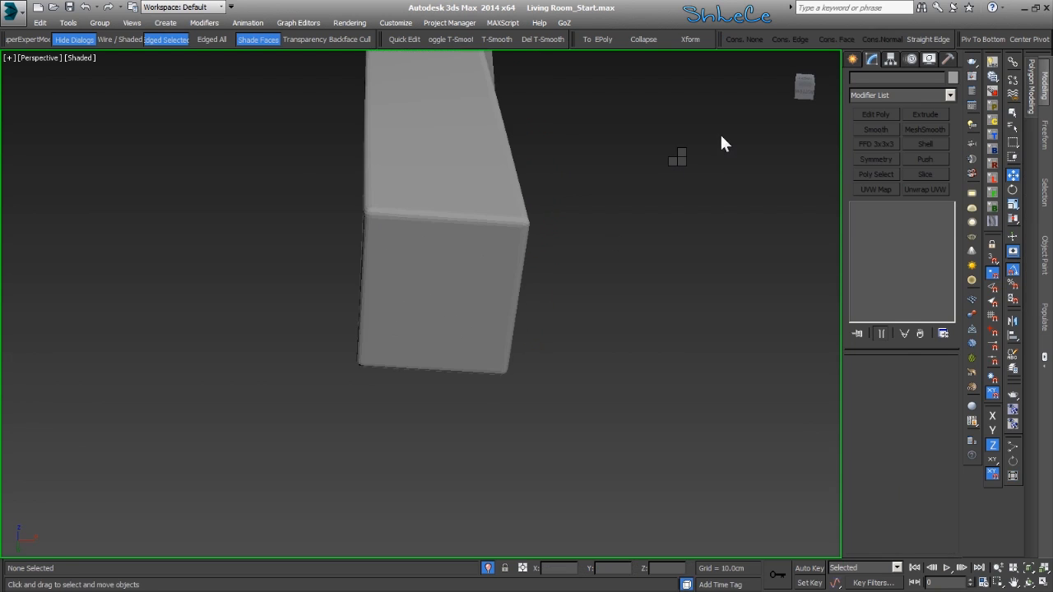
click(713, 141)
drag(493, 251, 500, 256)
alt+middle_drag(501, 260, 468, 306)
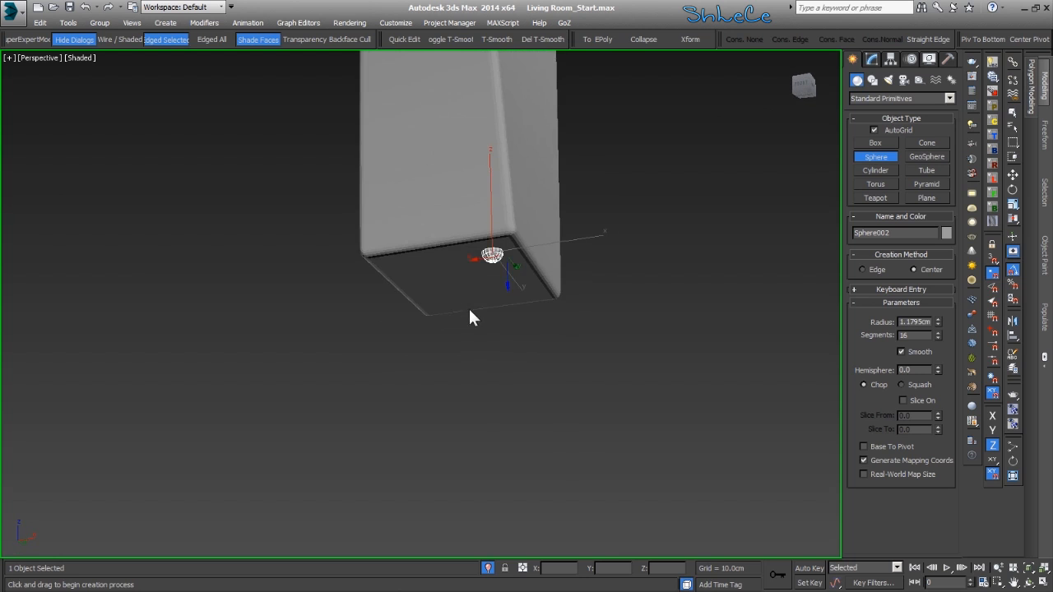
- Adjust the hemisphere amount of the small foot sphere under the box
key(alt+z)
drag(505, 277, 507, 263)
right_click(507, 262)
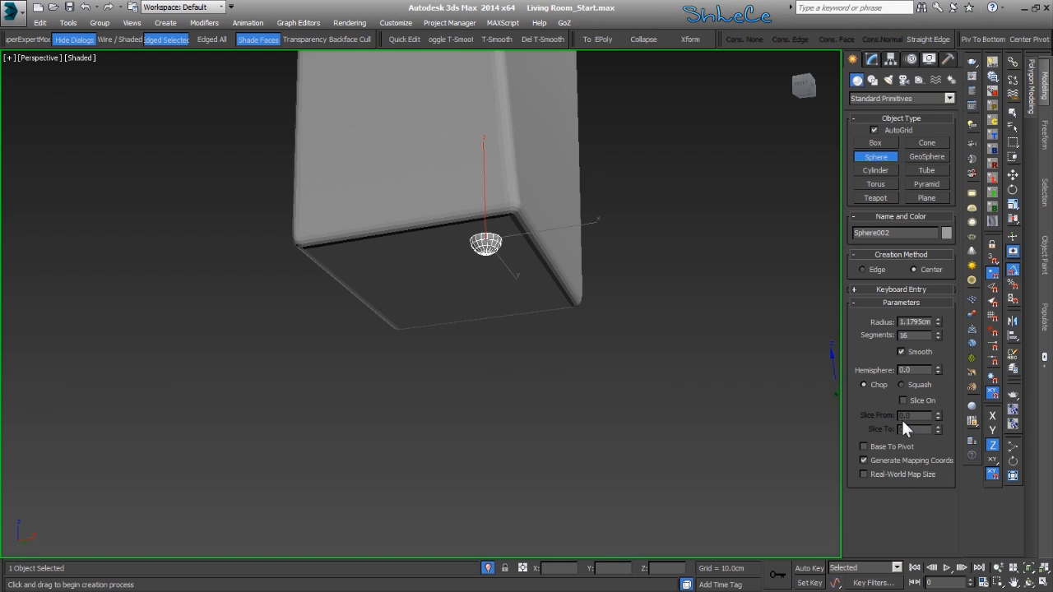
drag(938, 368, 923, 306)
- Clone the foot about 10.5 cm along X as an instance, and clone both feet along Y to the opposite corners
alt+middle_drag(538, 281, 569, 273)
key(w)
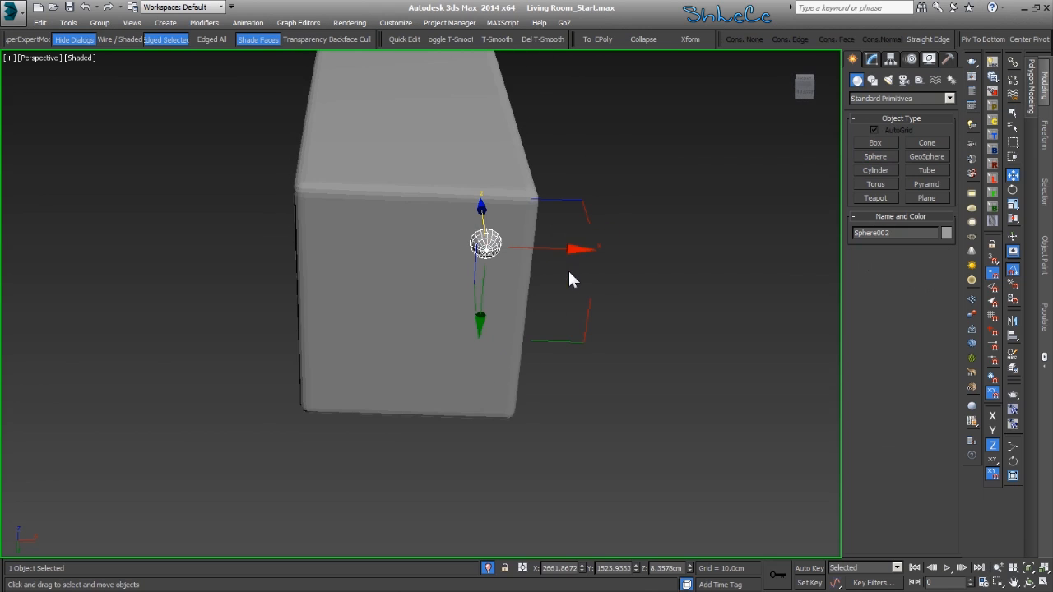
mouse_move(574, 267)
shift+mouse_down()
mouse_move(493, 247)
mouse_move(425, 247)
shift+mouse_up()
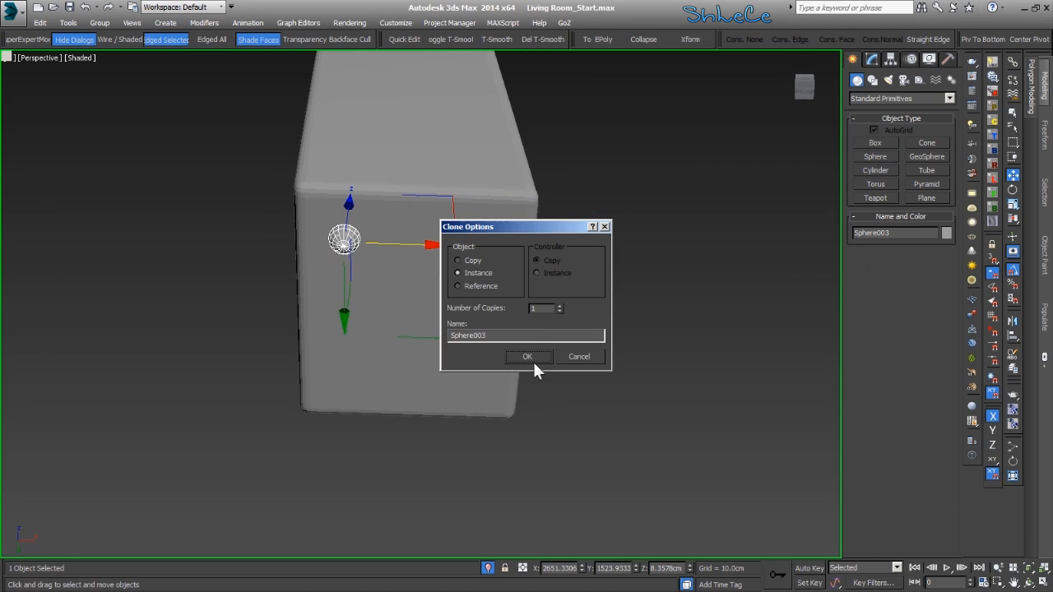
click(528, 356)
ctrl+click(487, 245)
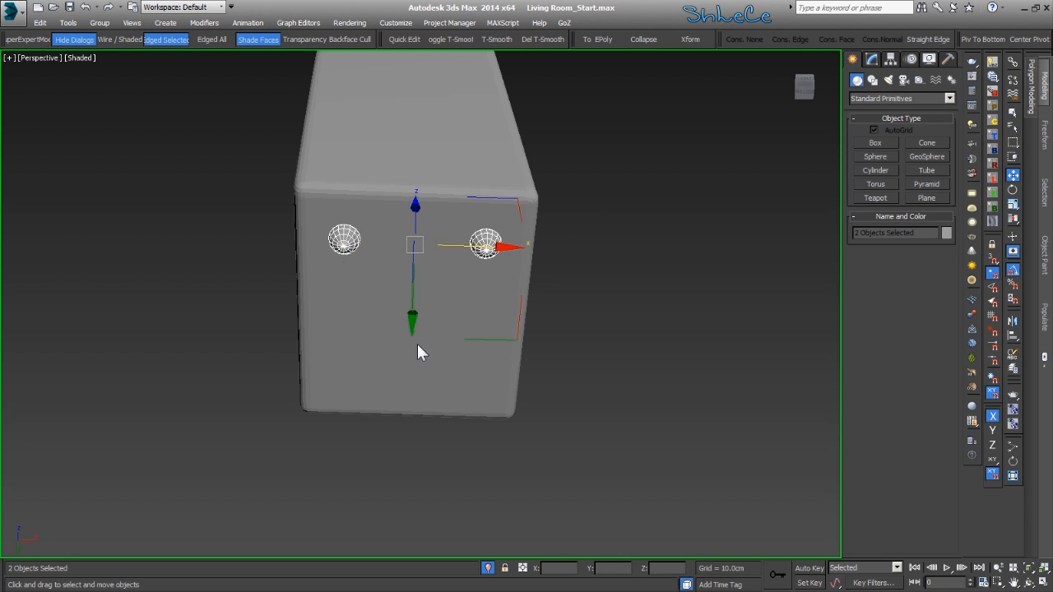
shift+drag(411, 322, 429, 462)
key(Return)
- Draw a curved three-point line as a cord running from beside the box to its base
alt+middle_drag(478, 390, 400, 416)
alt+middle_drag(485, 372, 424, 423)
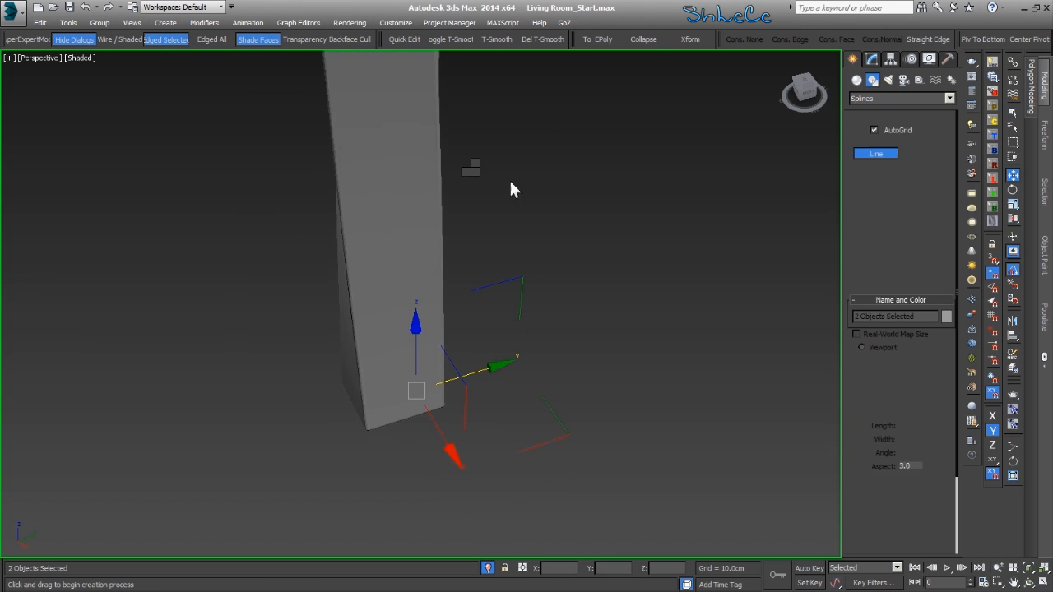
middle_drag(452, 410, 469, 360)
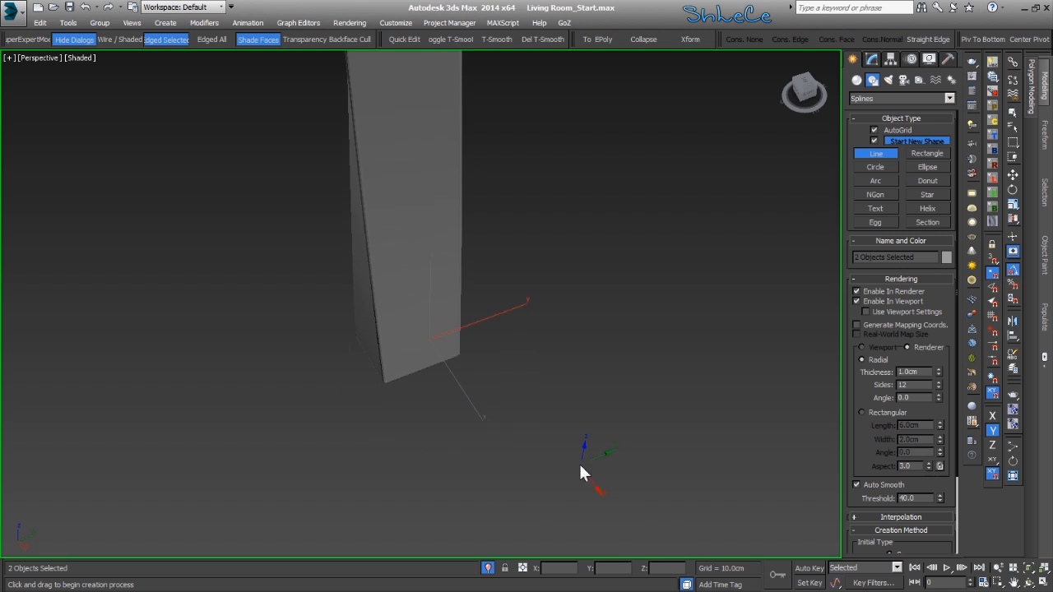
alt+middle_drag(581, 470, 513, 411)
click(585, 483)
click(413, 464)
click(399, 337)
right_click(397, 336)
- Set the cord line's radial rendering thickness to 1.5 cm
alt+middle_drag(375, 408, 448, 319)
key(w)
alt+middle_drag(312, 451, 387, 454)
alt+middle_drag(448, 380, 383, 458)
scroll(429, 406, up, 5)
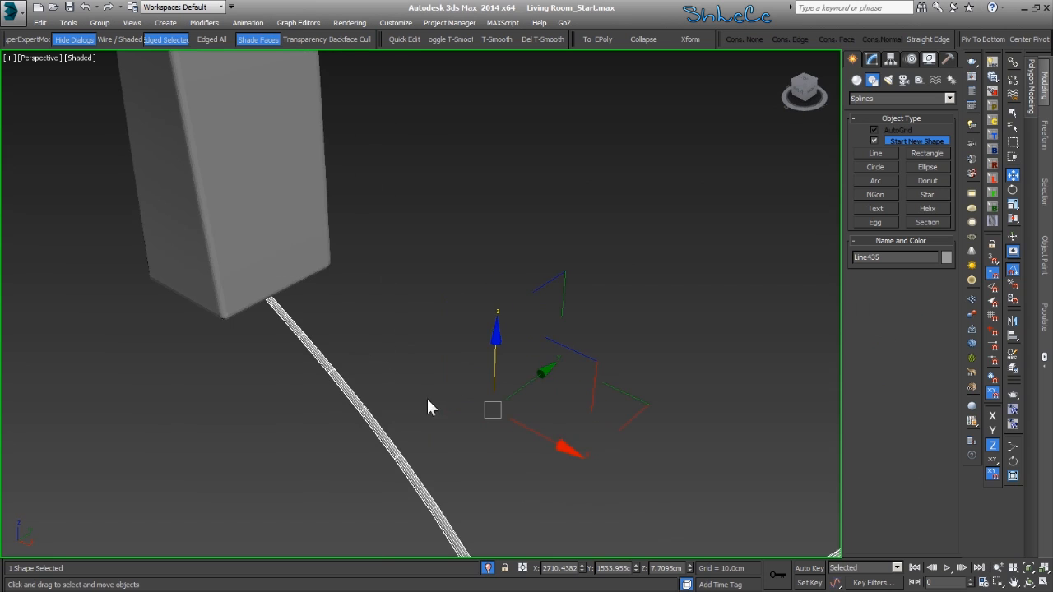
click(873, 61)
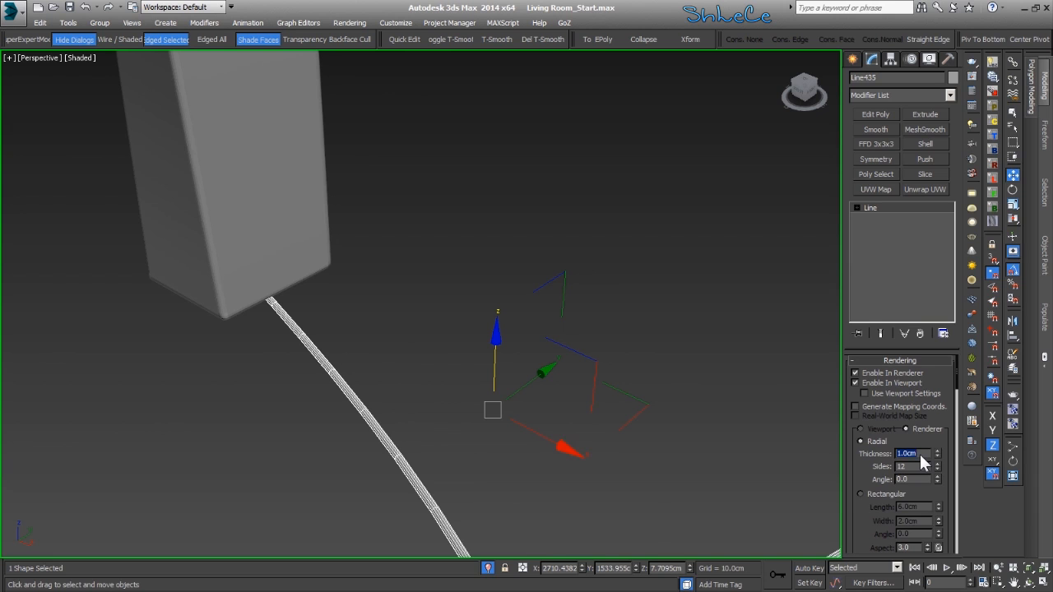
key(Return)
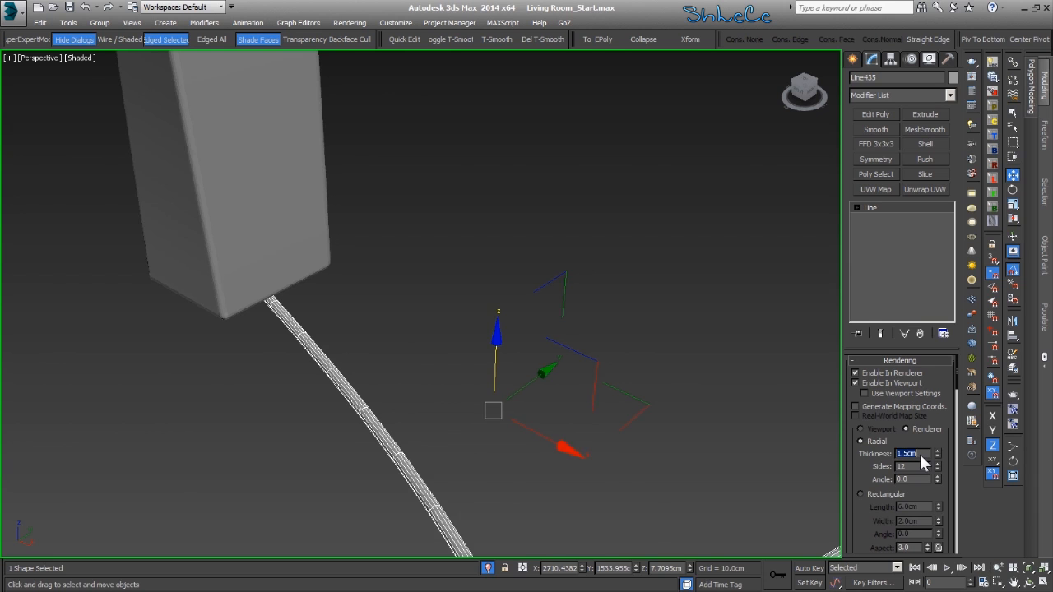
- Switch the cord line's interpolation to Adaptive and check where the cord meets the box's feet
alt+middle_drag(450, 365, 672, 481)
drag(860, 452, 869, 220)
drag(882, 421, 903, 519)
click(900, 467)
click(891, 504)
middle_drag(398, 331, 436, 305)
scroll(360, 395, up, 5)
scroll(381, 359, up, 3)
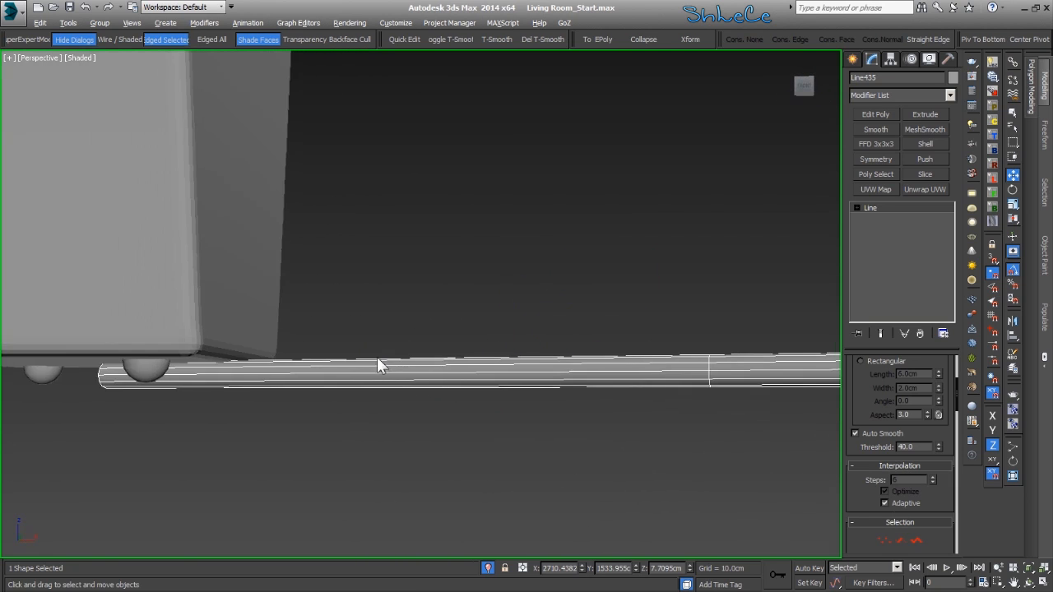
- Select the lamp box together with its feet and cord and combine them into one group
alt+middle_drag(380, 364, 334, 404)
scroll(416, 371, down, 6)
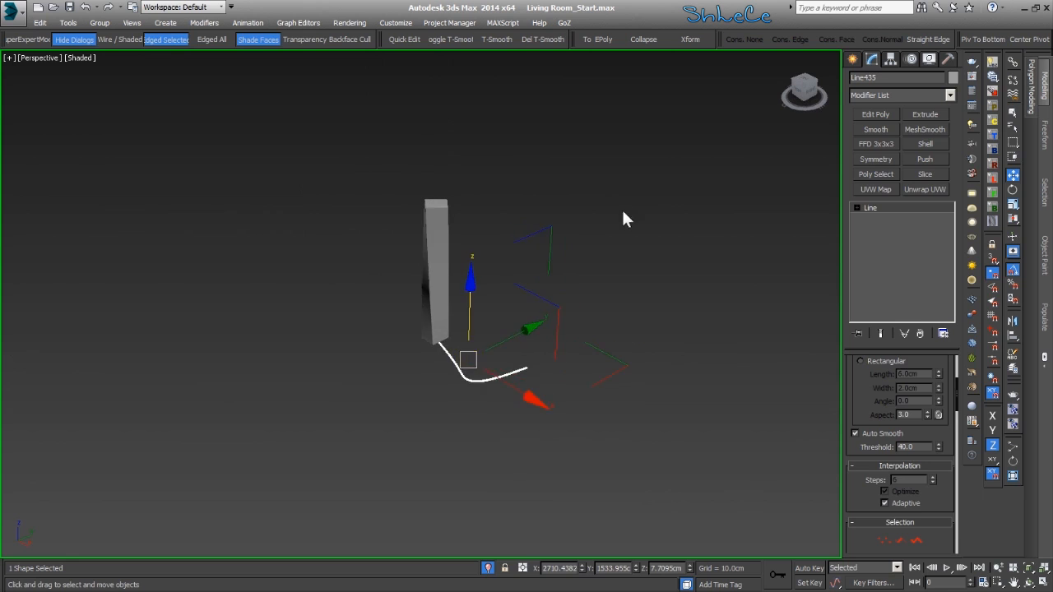
click(573, 290)
drag(628, 172, 340, 446)
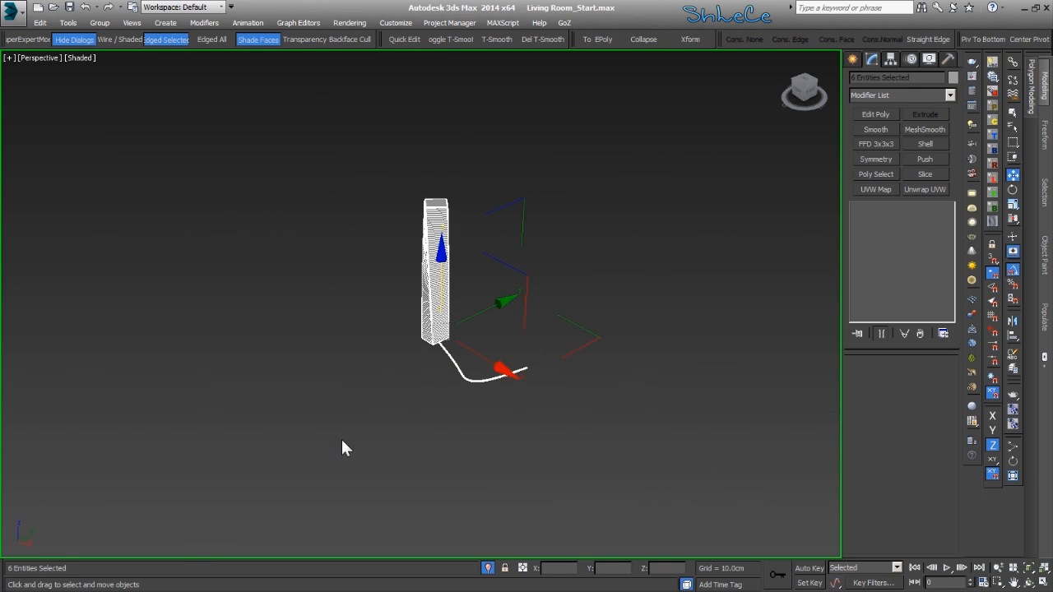
click(99, 22)
click(120, 37)
click(536, 324)
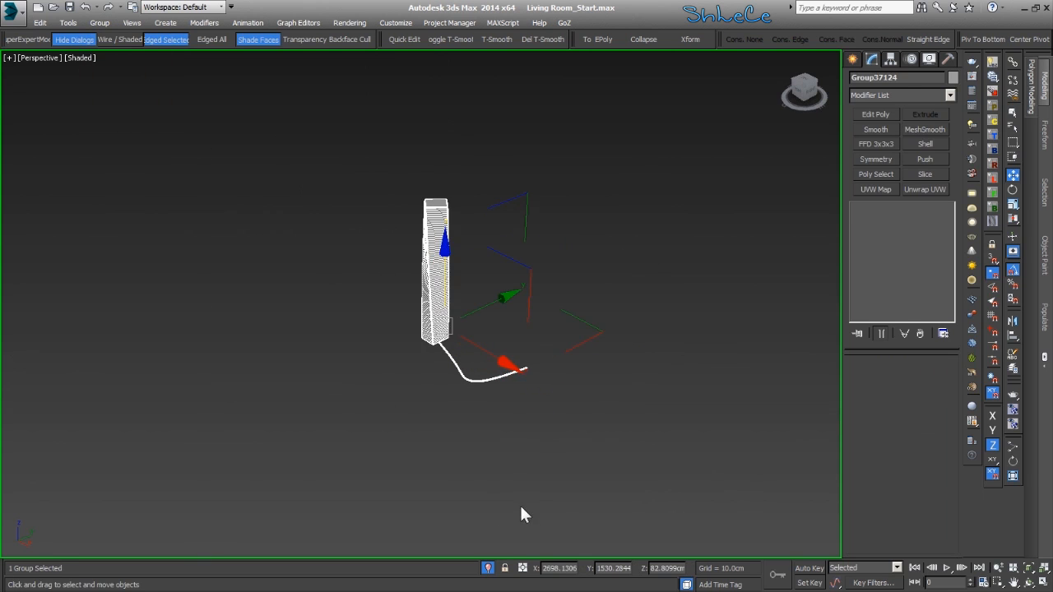
- Exit isolation to bring back the room and move the grouped box lamp across the floor in the XY plane
middle_drag(470, 388, 472, 399)
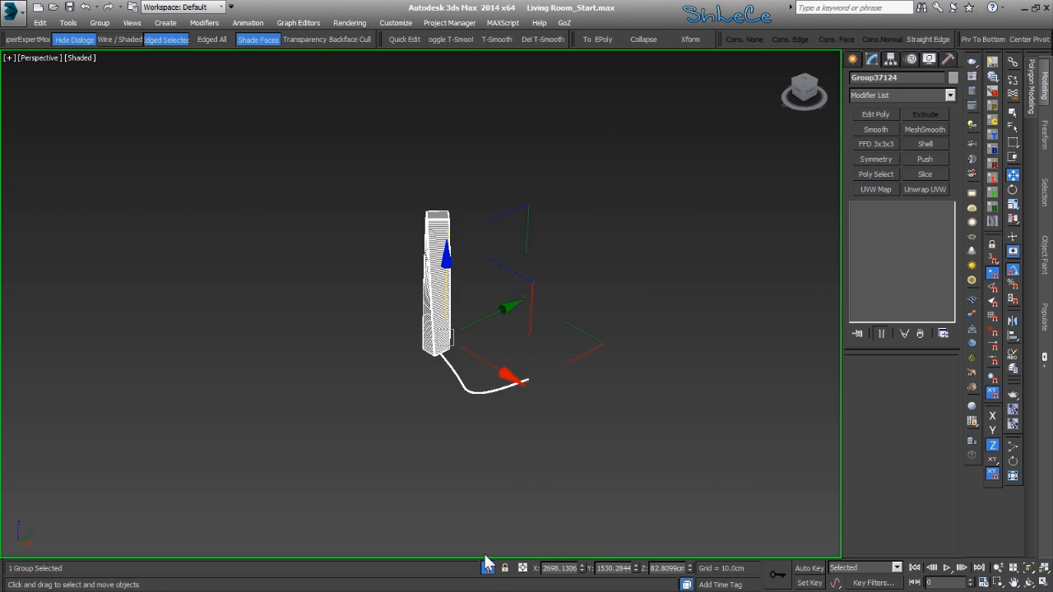
click(488, 569)
alt+middle_drag(469, 284, 529, 291)
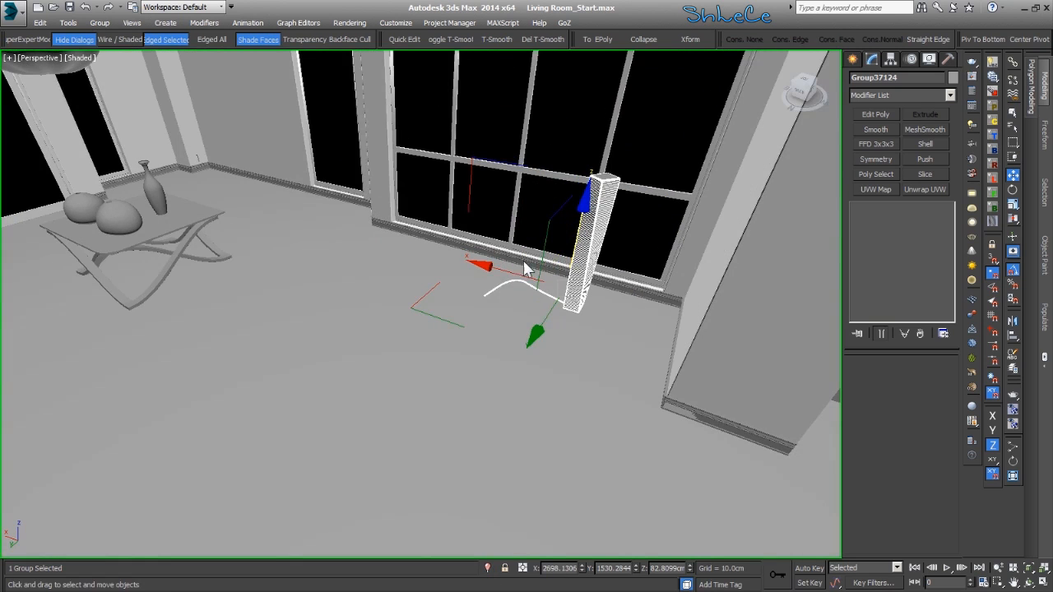
drag(431, 313, 495, 444)
alt+middle_drag(495, 443, 448, 381)
alt+middle_drag(489, 301, 492, 352)
click(406, 380)
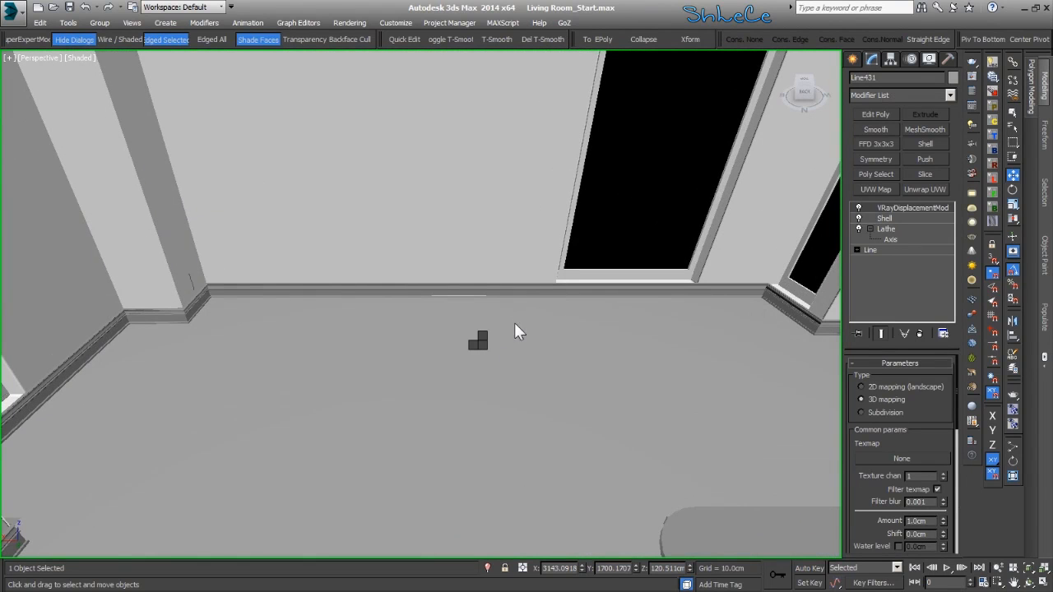
- Create a flat cylinder on the empty floor near the wall, about 30.3 cm in radius and 4.3 cm high
click(855, 60)
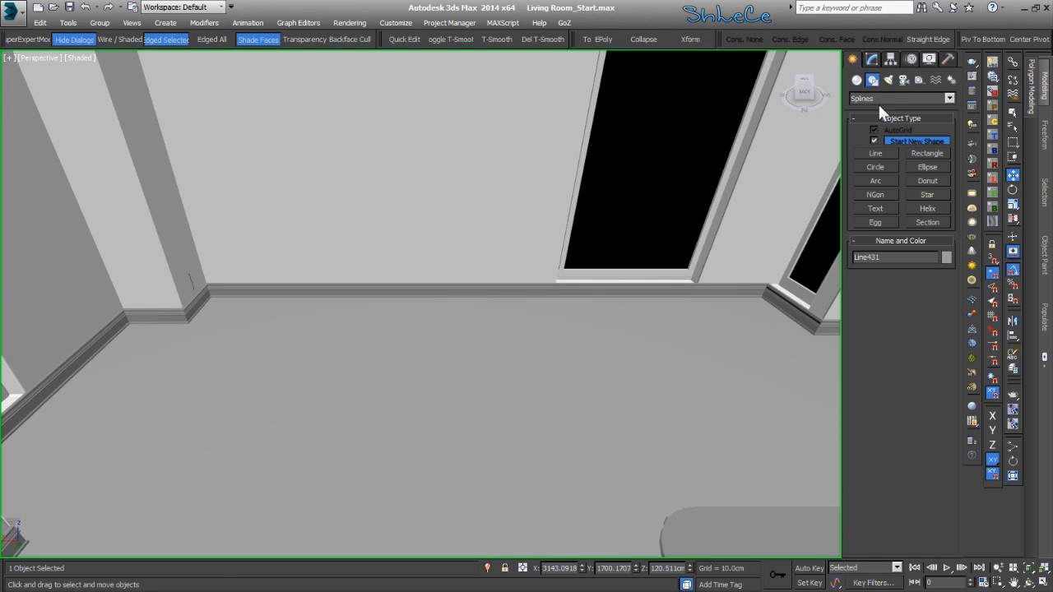
click(857, 80)
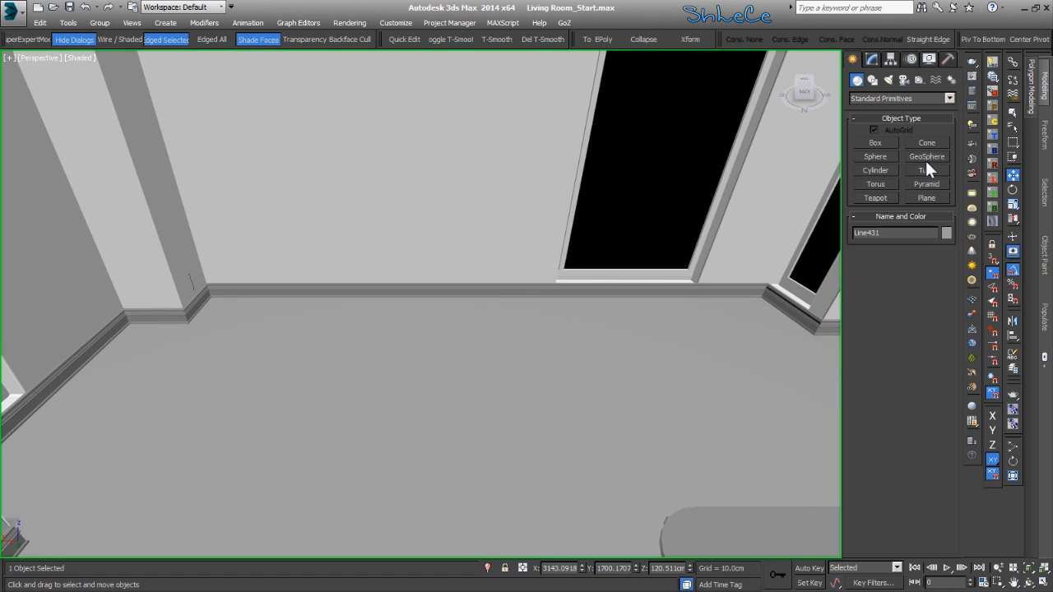
click(877, 170)
scroll(411, 342, up, 2)
drag(467, 332, 499, 339)
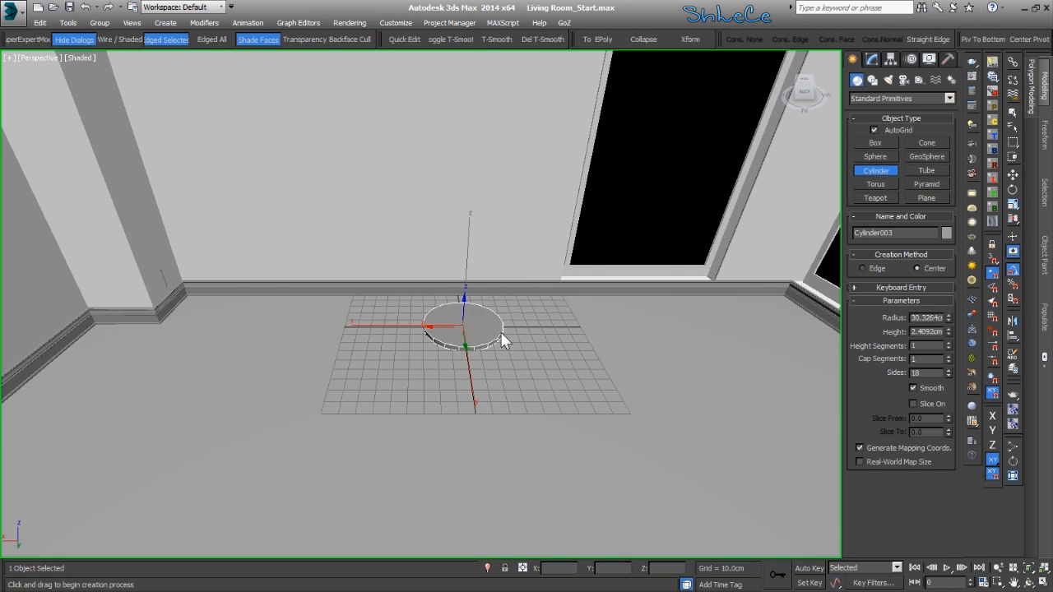
click(506, 339)
mouse_move(507, 356)
alt+middle_down()
mouse_move(506, 372)
mouse_move(492, 325)
mouse_move(494, 346)
alt+middle_up()
key(w)
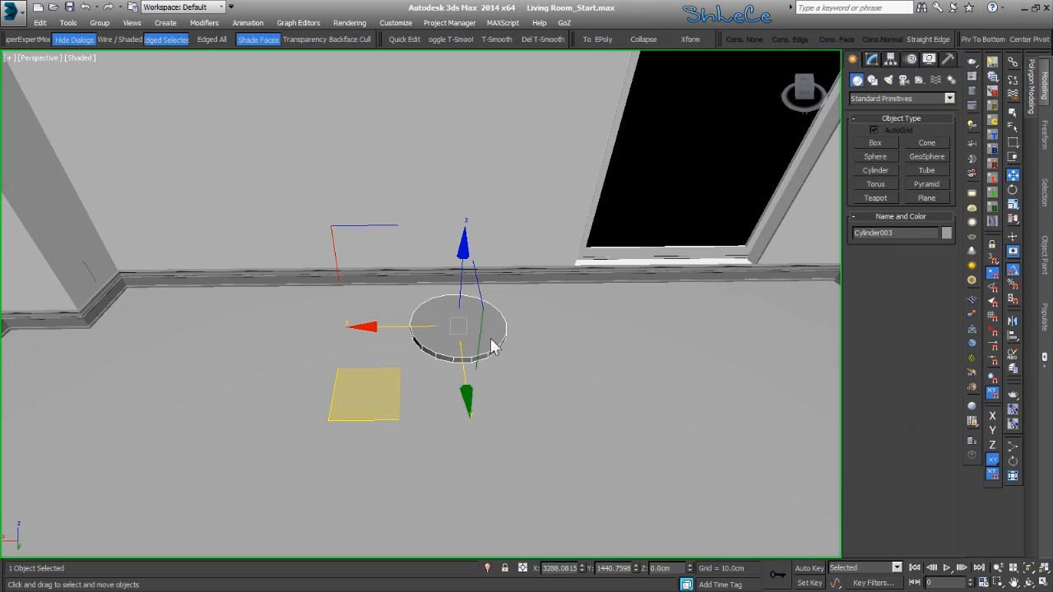
click(873, 63)
scroll(438, 330, up, 4)
right_click(893, 246)
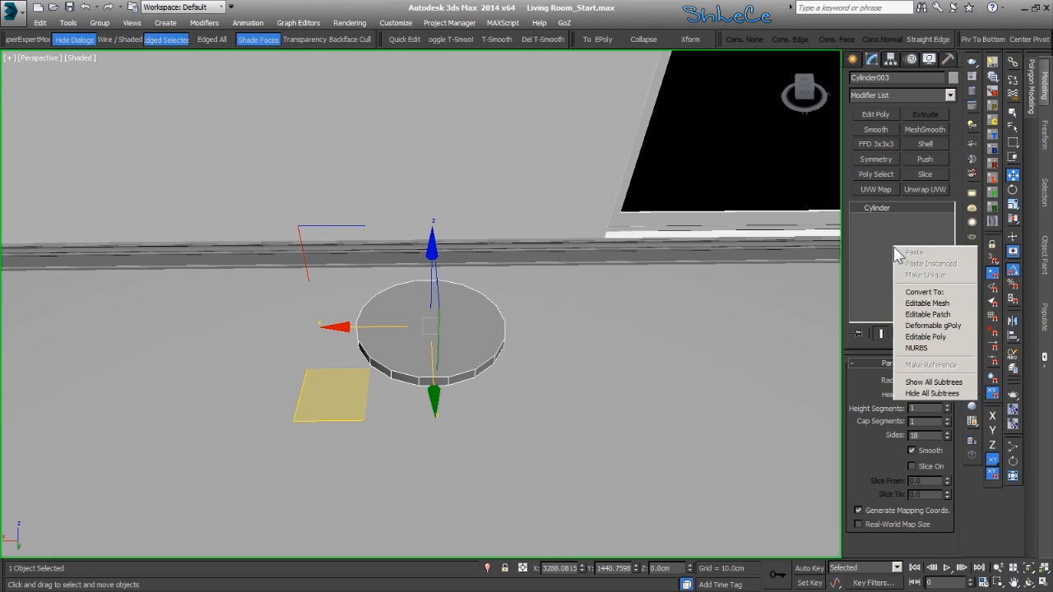
click(926, 337)
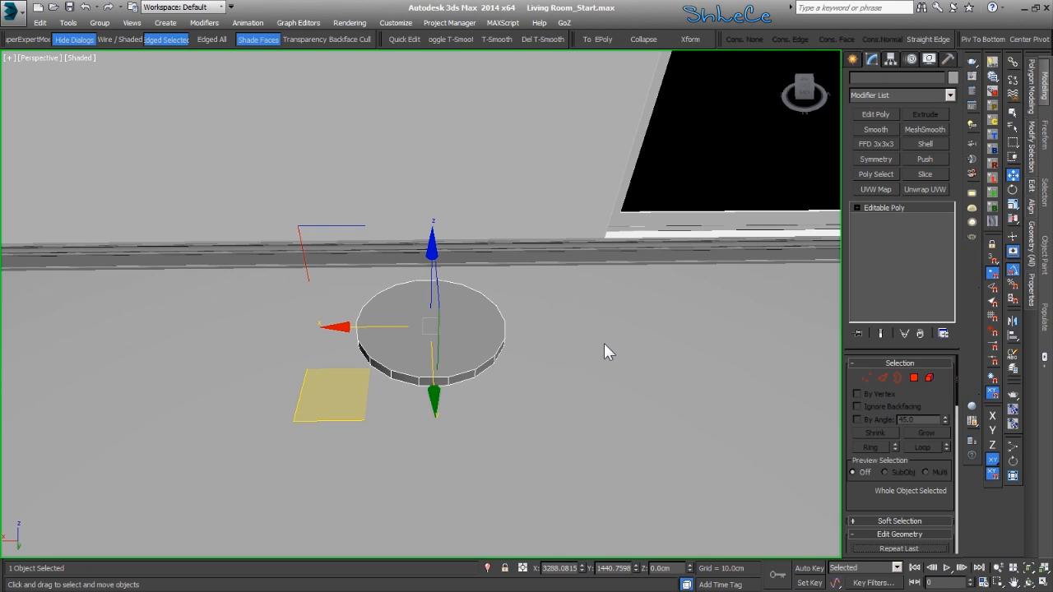
click(913, 378)
click(374, 332)
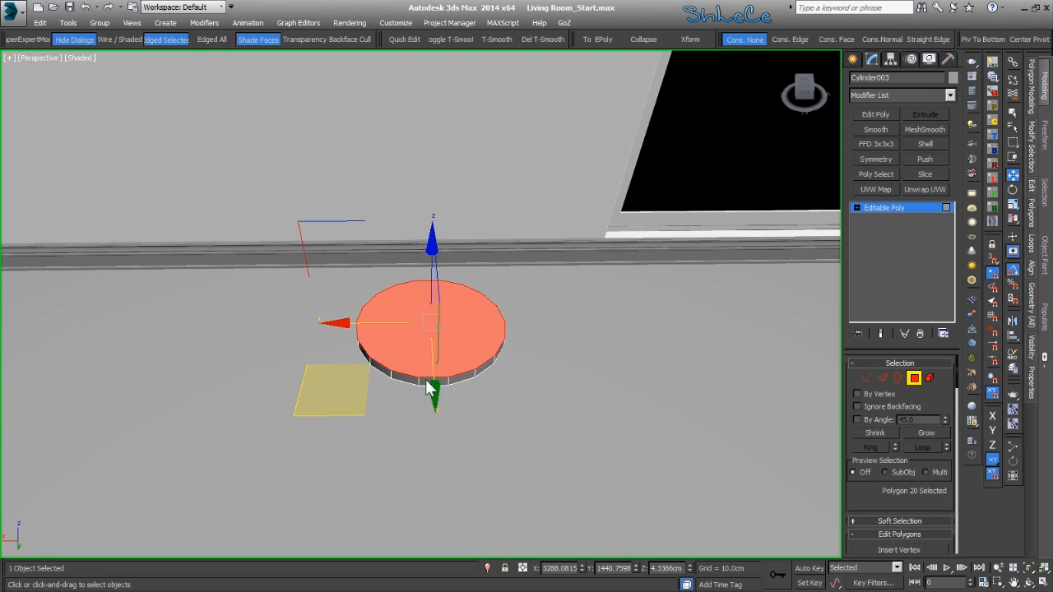
ctrl+click(882, 378)
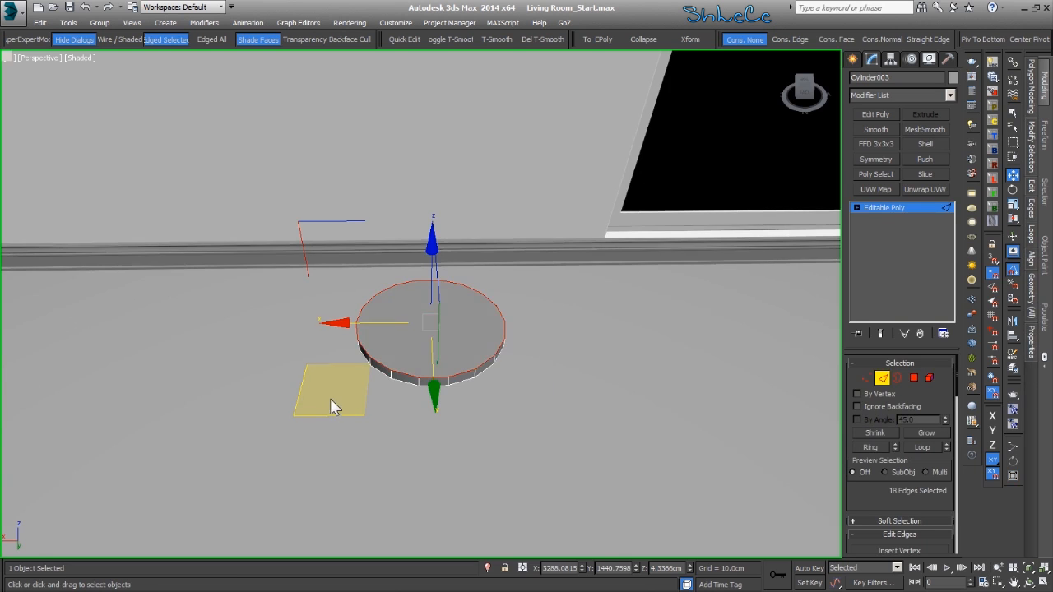
scroll(366, 382, up, 3)
scroll(897, 477, down, 3)
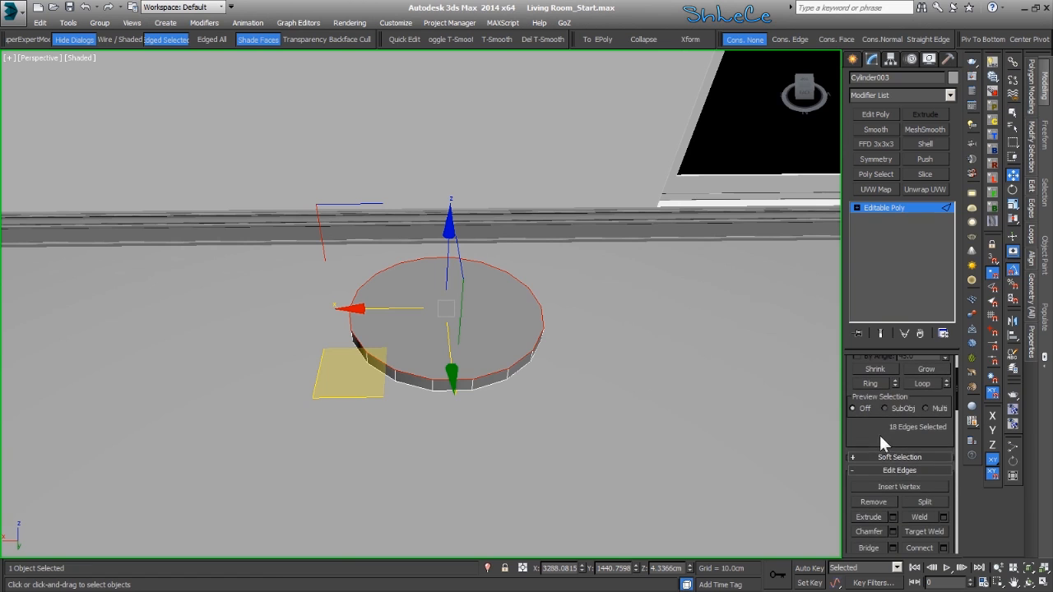
scroll(887, 453, up, 3)
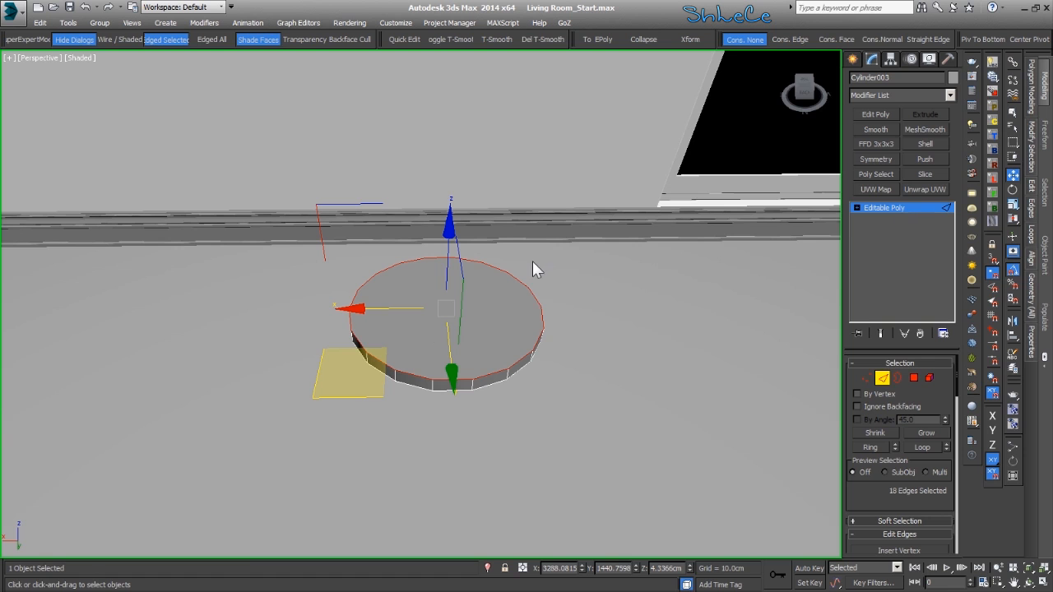
click(883, 377)
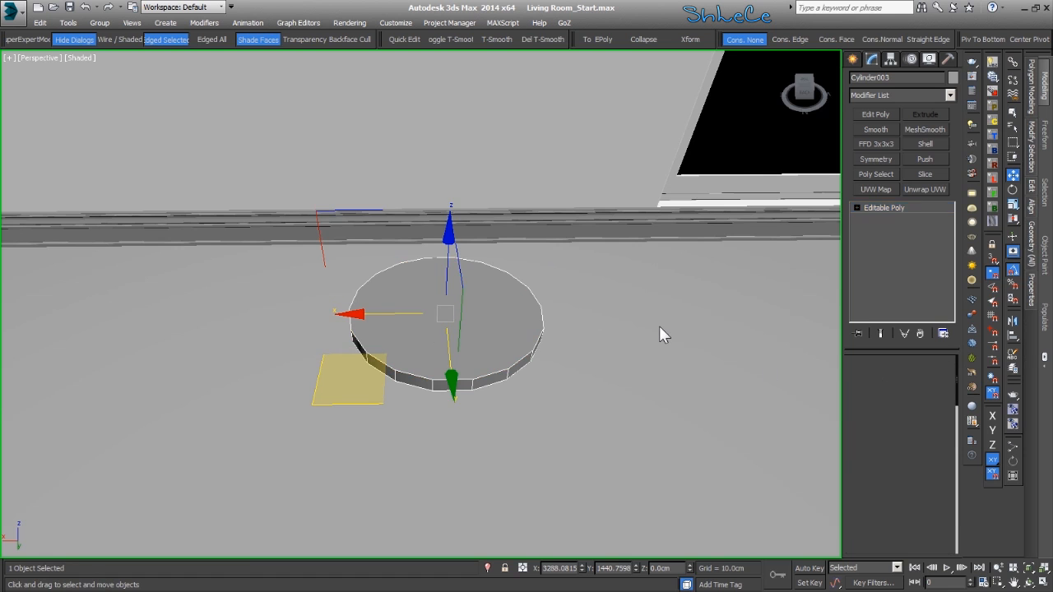
key(ctrl+z)
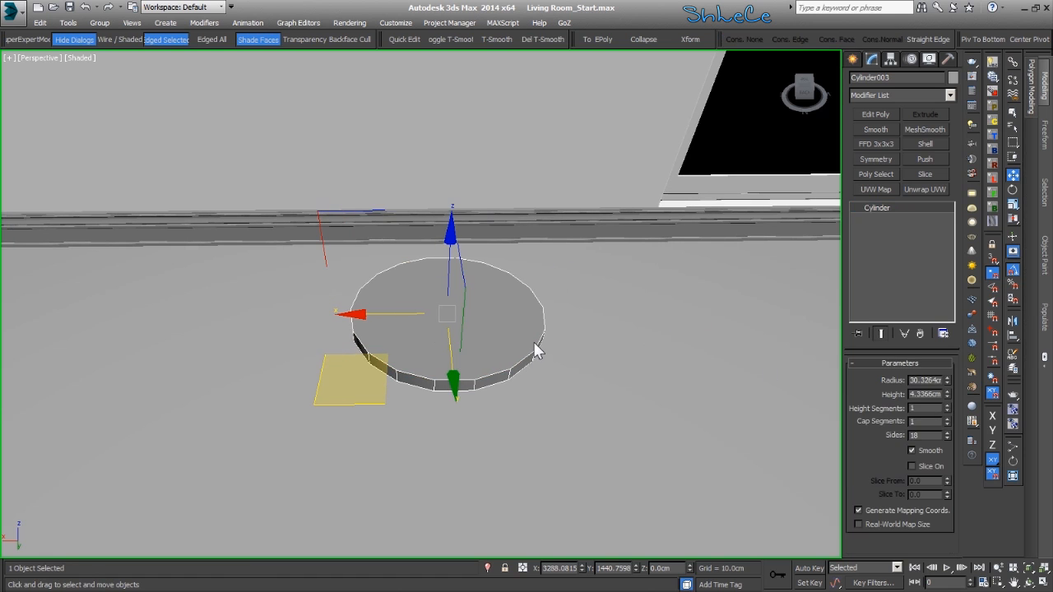
- Set the base cylinder's number of sides to 32
drag(947, 433, 921, 436)
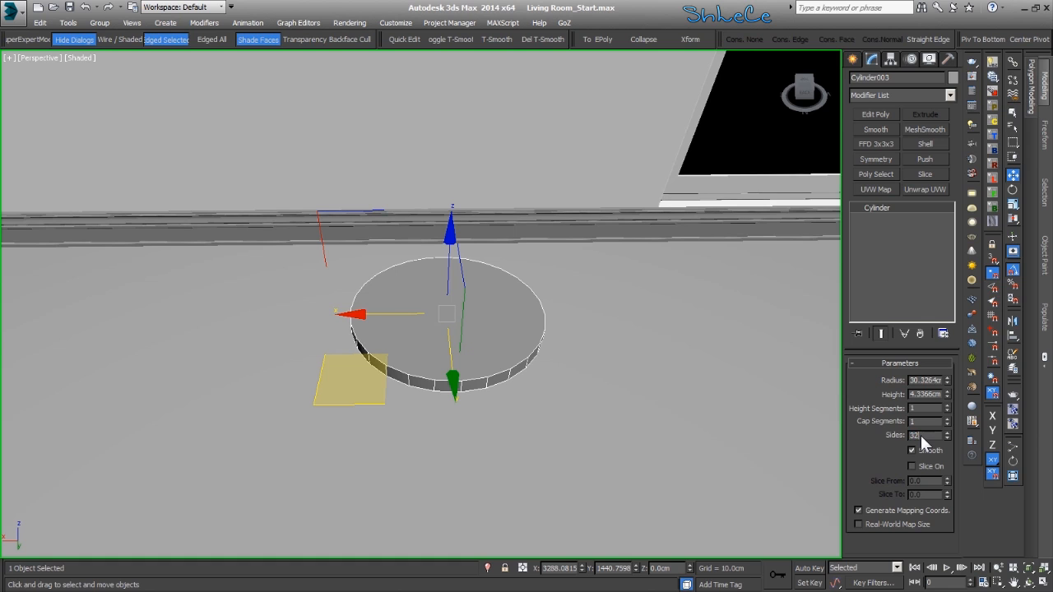
text(32)
key(Return)
- Convert the base cylinder to Editable Poly and select the border edges of its top face
alt+middle_drag(492, 417, 478, 367)
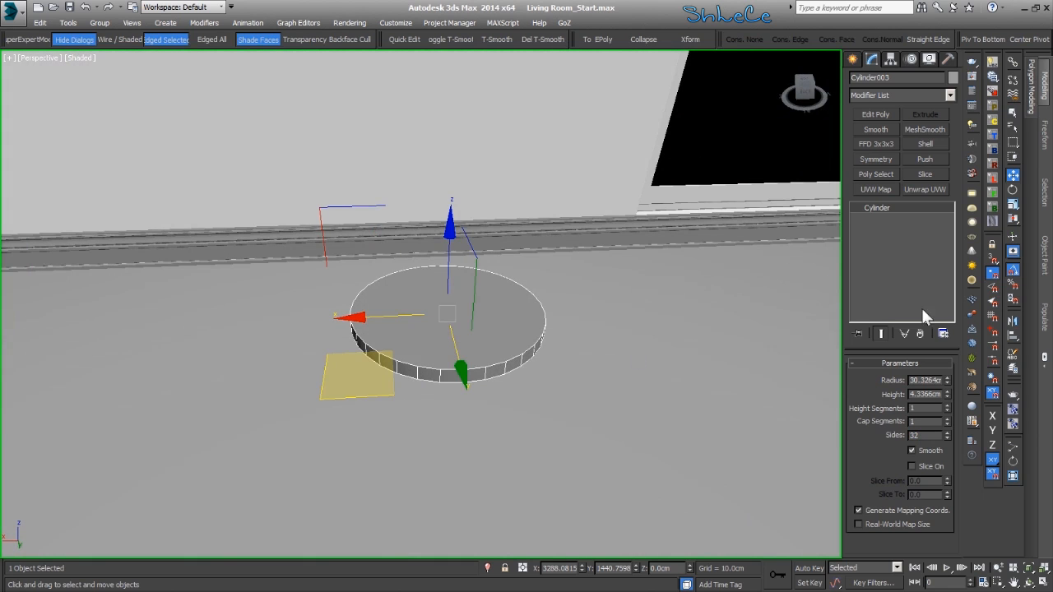
right_click(920, 267)
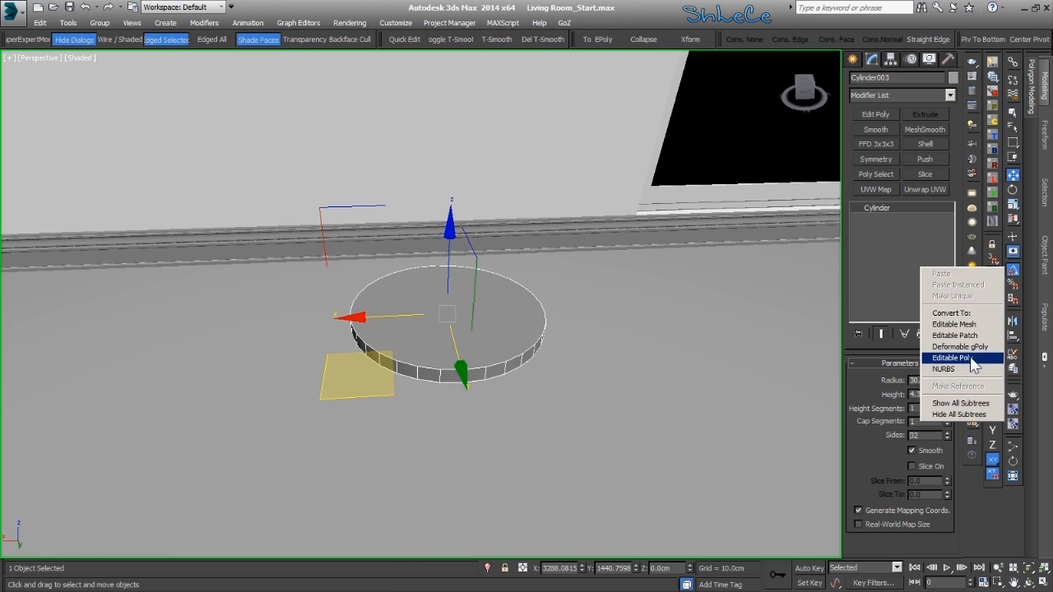
click(972, 359)
click(914, 378)
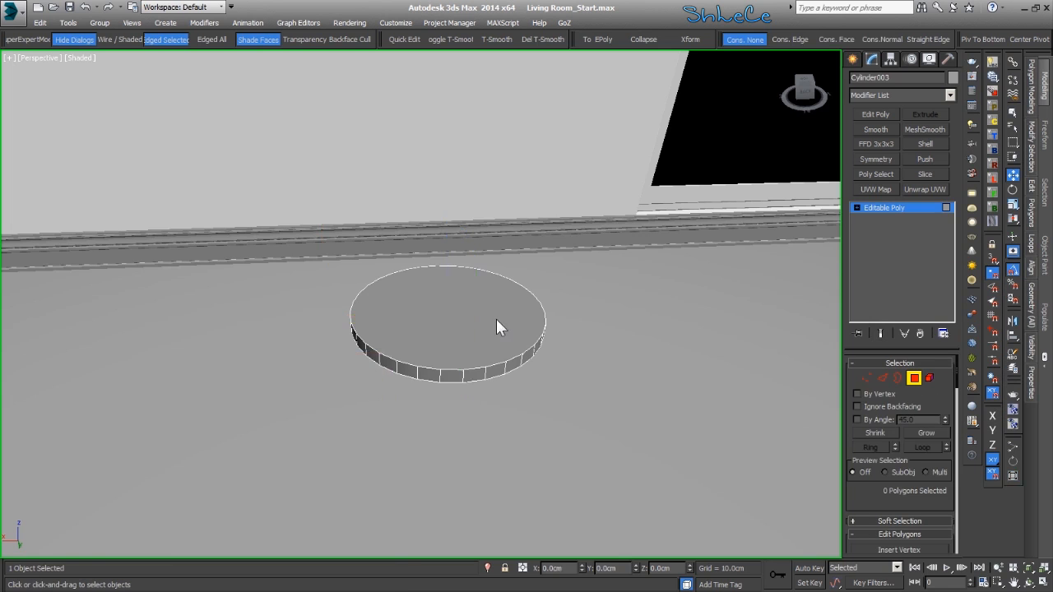
click(497, 321)
ctrl+click(882, 380)
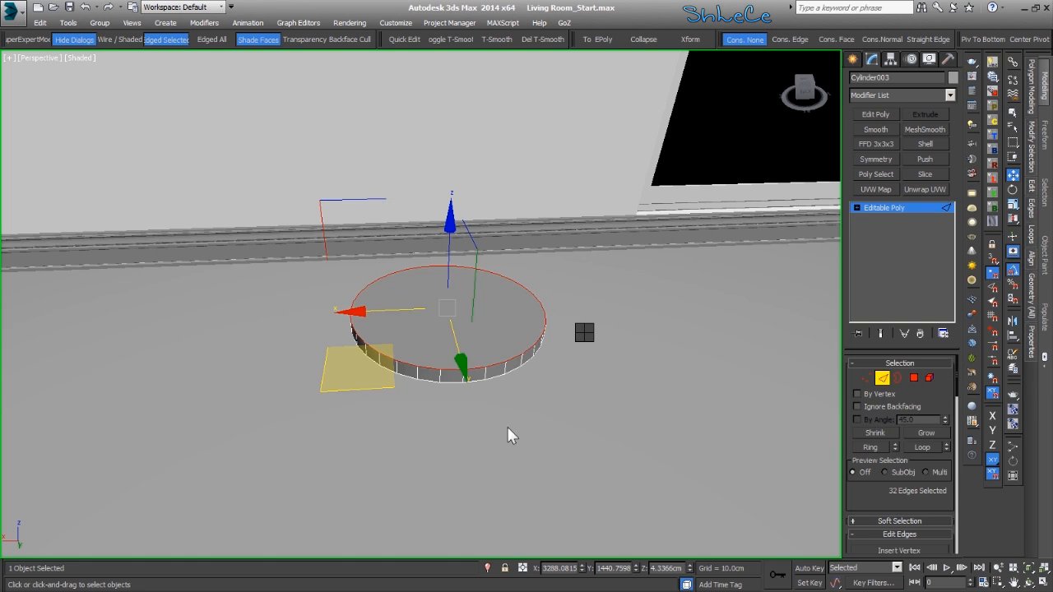
drag(431, 335, 430, 316)
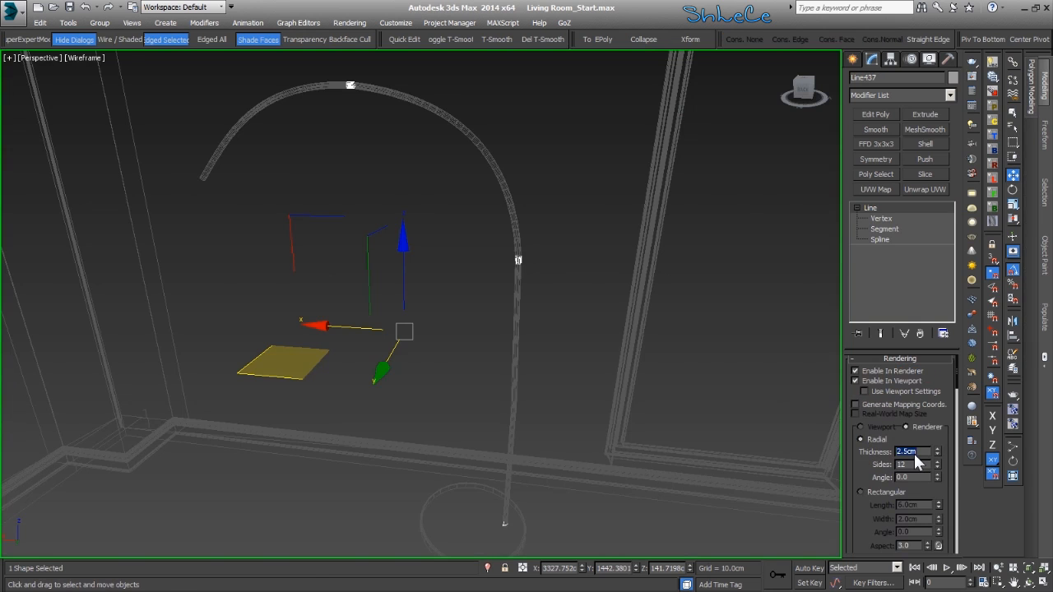
- Try radial thicknesses of 3 cm and 4 cm on the arched pole's collar pieces and settle on 3.2 cm
text(3)
key(Return)
middle_drag(509, 271, 495, 311)
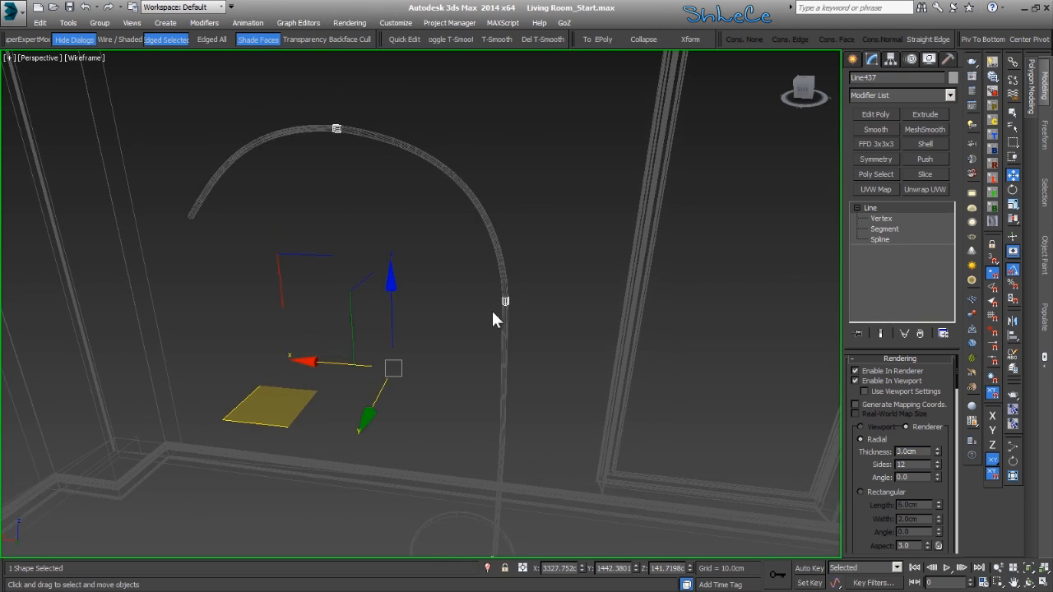
scroll(489, 314, up, 2)
key(F3)
scroll(523, 300, up, 5)
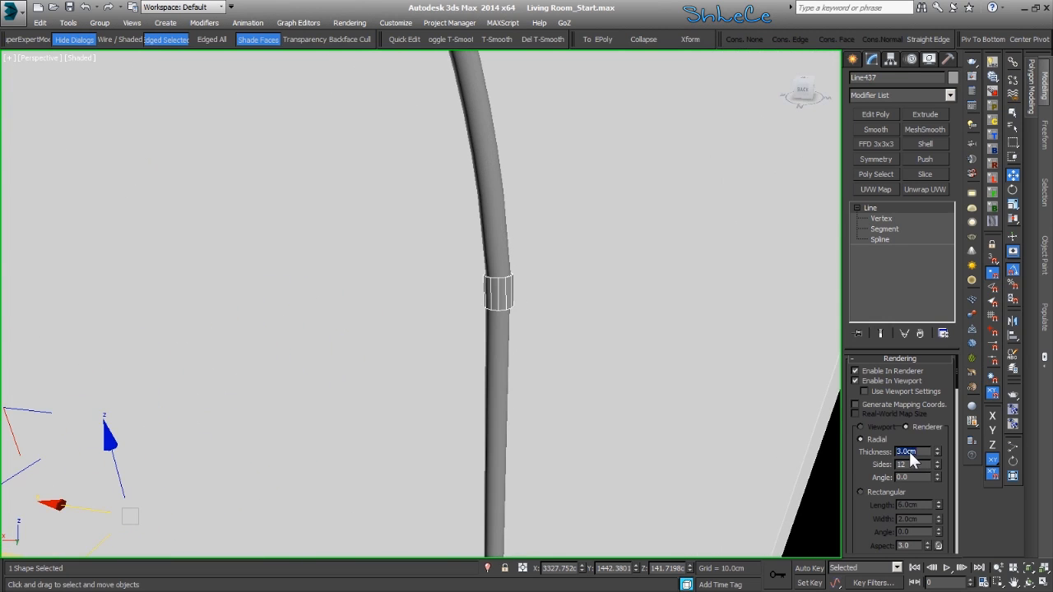
key(Return)
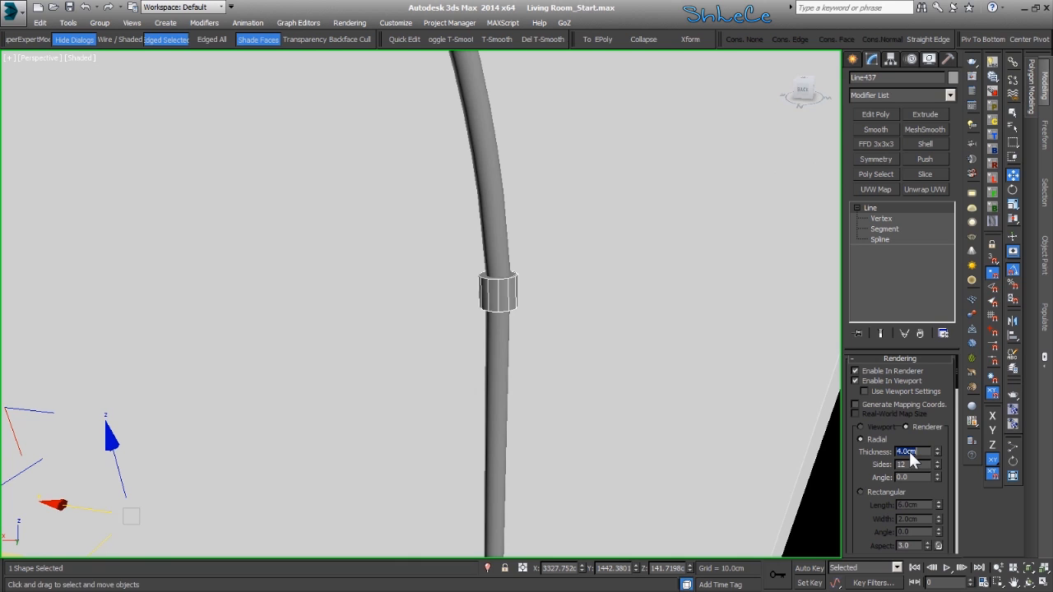
text(3.2)
key(Return)
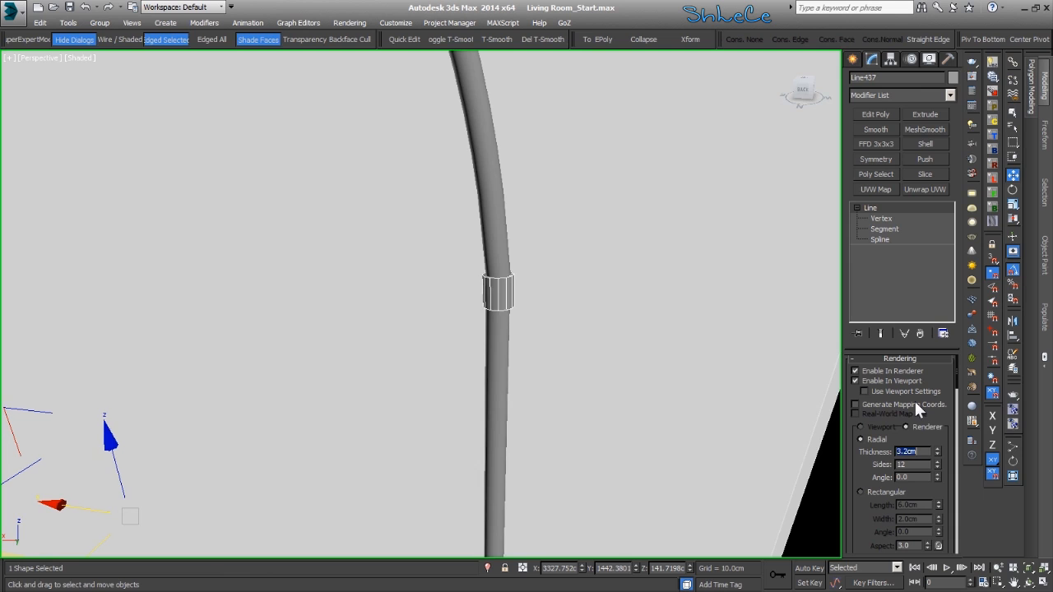
- Examine the arched pole's free end, its collars and where it meets the round base
scroll(565, 284, down, 2)
scroll(565, 289, down, 3)
alt+middle_drag(557, 296, 296, 263)
scroll(235, 264, up, 4)
scroll(317, 278, up, 3)
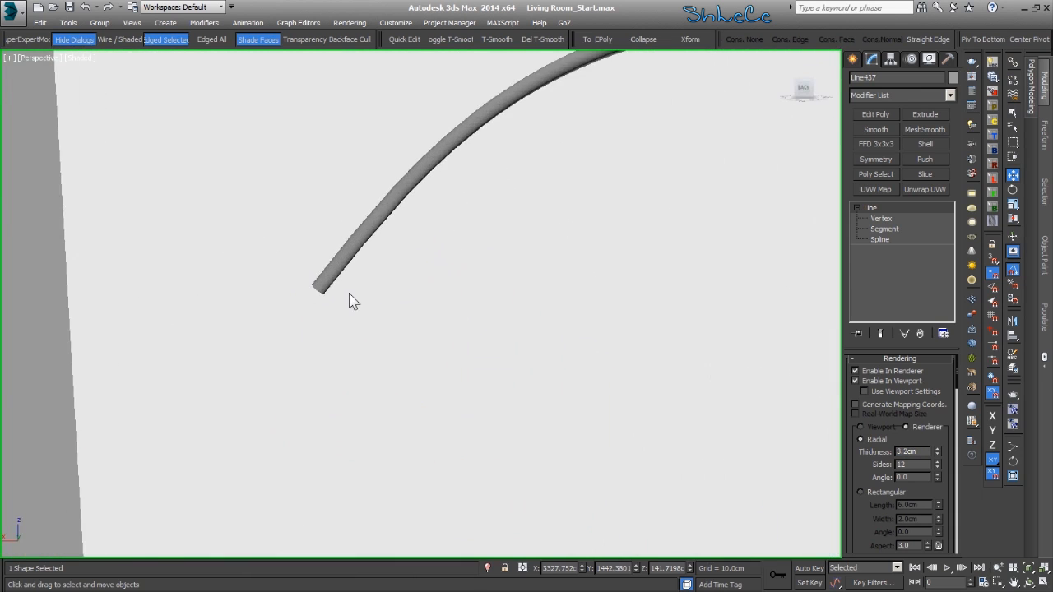
scroll(374, 311, down, 7)
scroll(483, 360, up, 7)
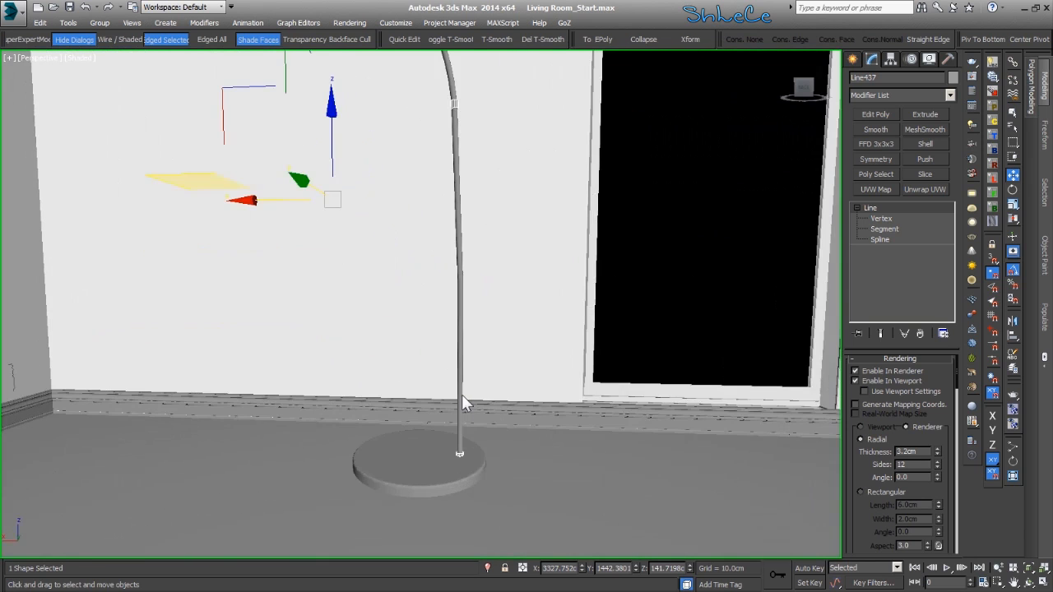
alt+middle_drag(486, 430, 540, 325)
middle_drag(515, 283, 515, 268)
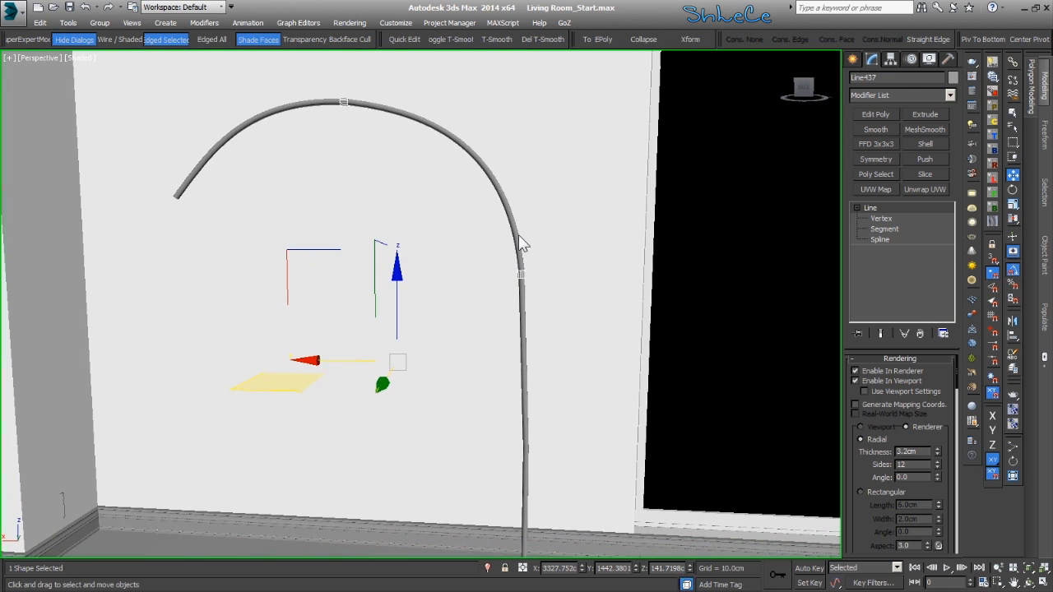
- Isolate the arched pole together with its collar pieces, show them in the front view and clear the selection
ctrl+click(520, 239)
ctrl+click(514, 239)
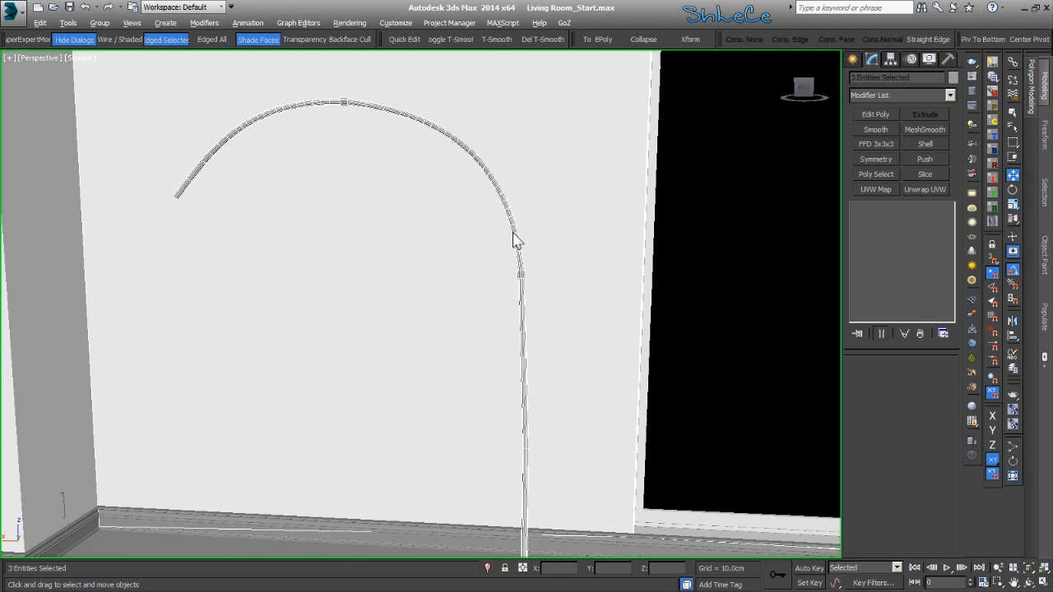
key(alt+q)
alt+click(497, 237)
key(alt+q)
key(alt+q)
alt+middle_drag(497, 278, 532, 263)
key(f)
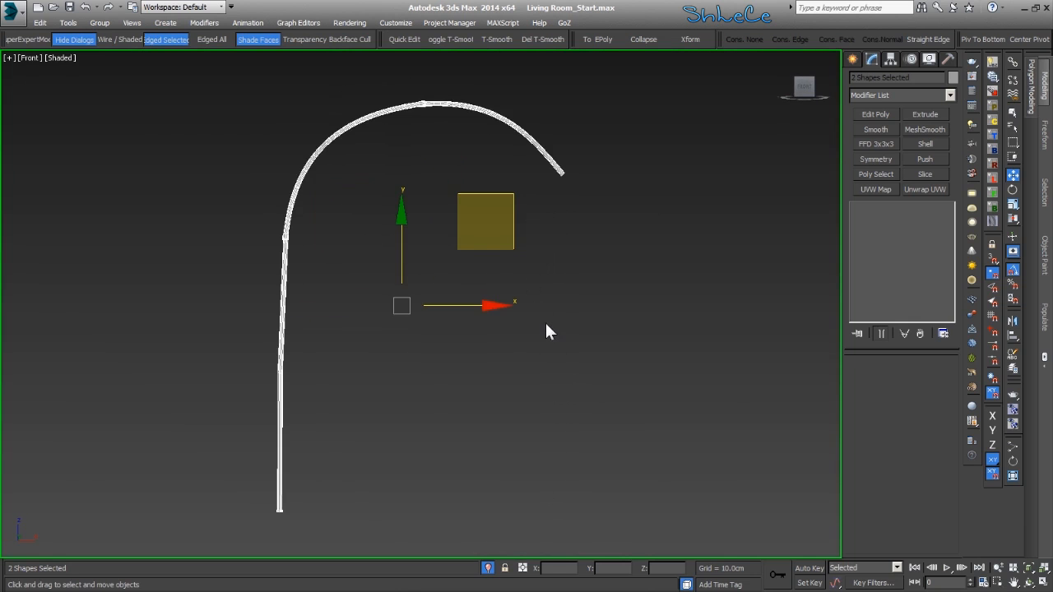
click(436, 291)
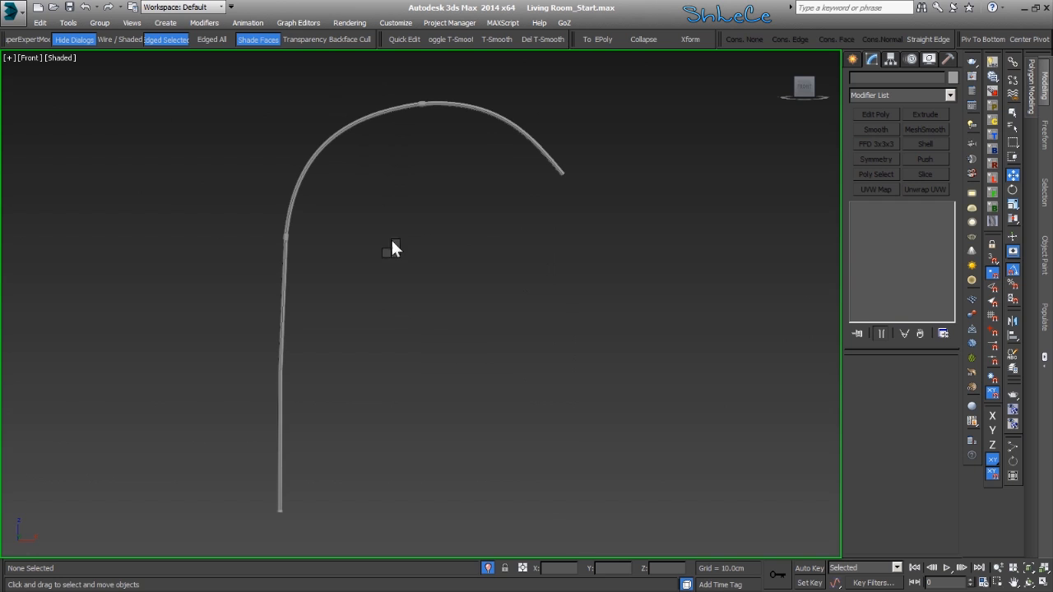
middle_drag(334, 231, 344, 344)
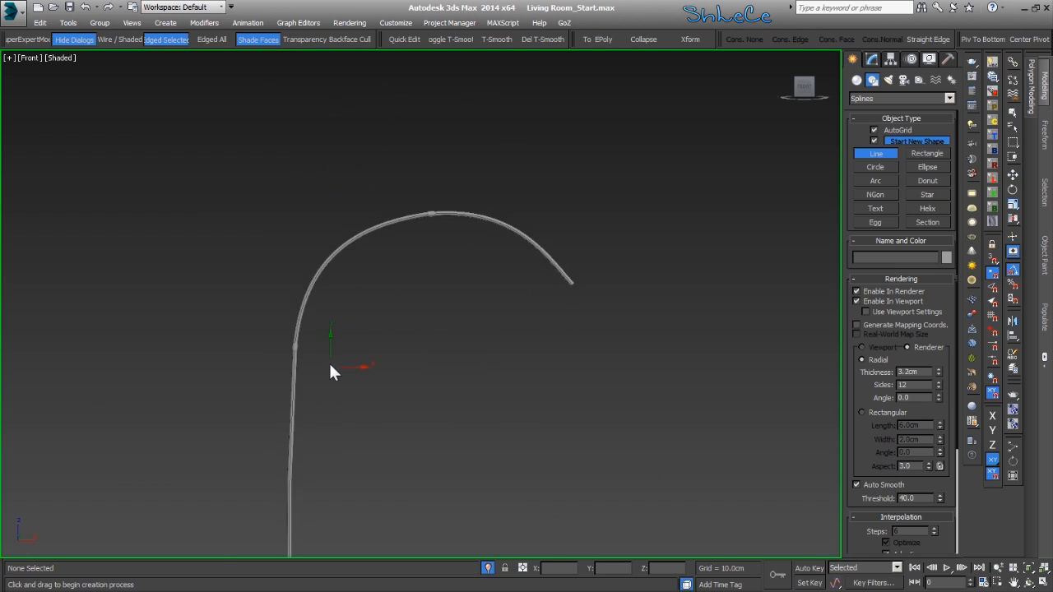
- Draw a three-point line from the arched pole's lower collar to its top collar and on to the free end
scroll(329, 354, up, 5)
click(239, 352)
scroll(236, 350, down, 4)
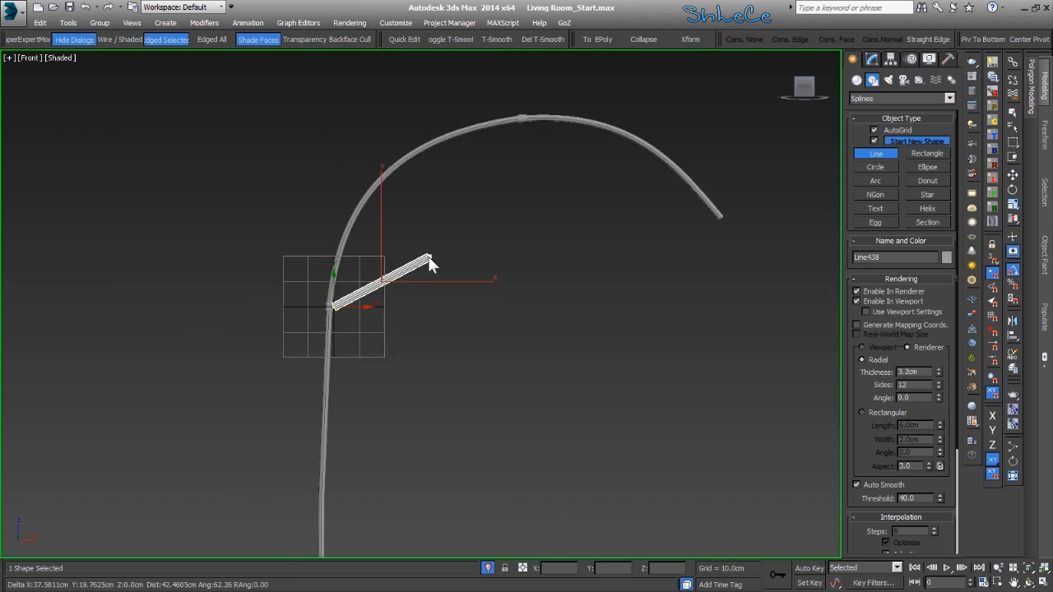
click(481, 198)
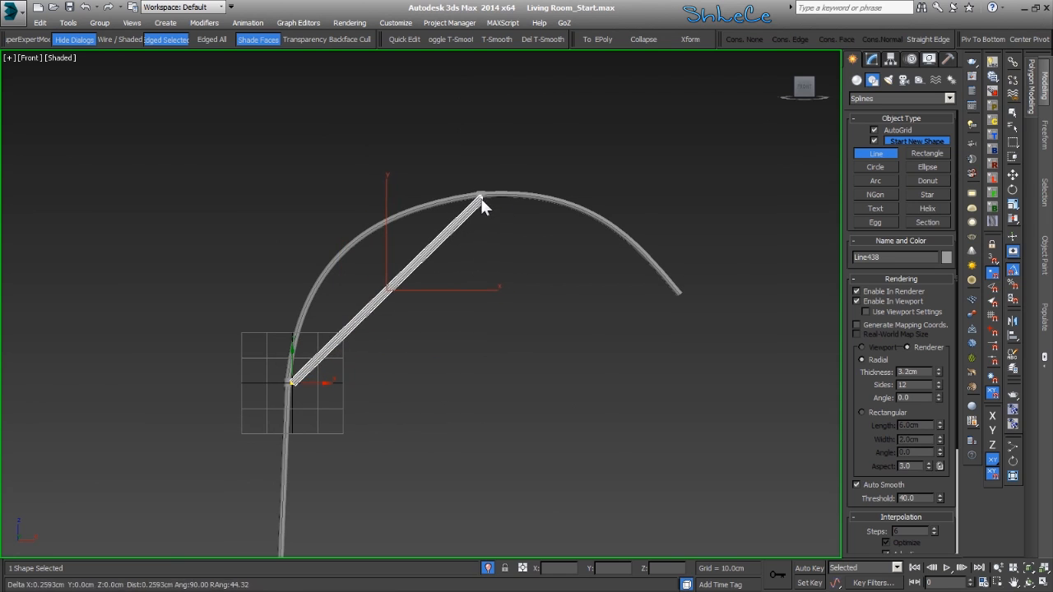
click(676, 294)
right_click(675, 294)
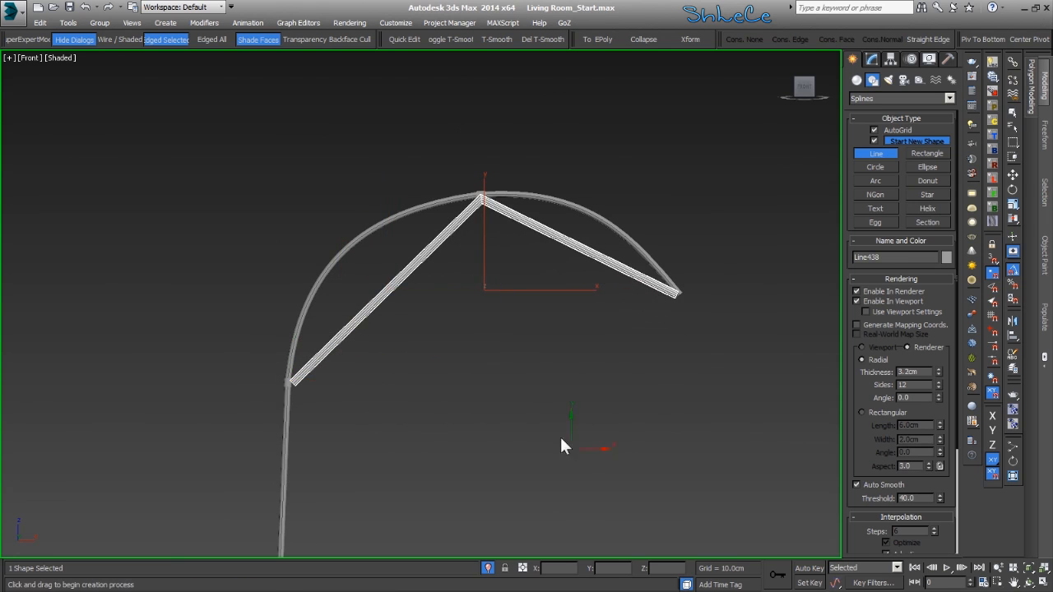
key(w)
- Try a 0.2 cm radial thickness on the new line and settle on 0.4 cm
click(875, 58)
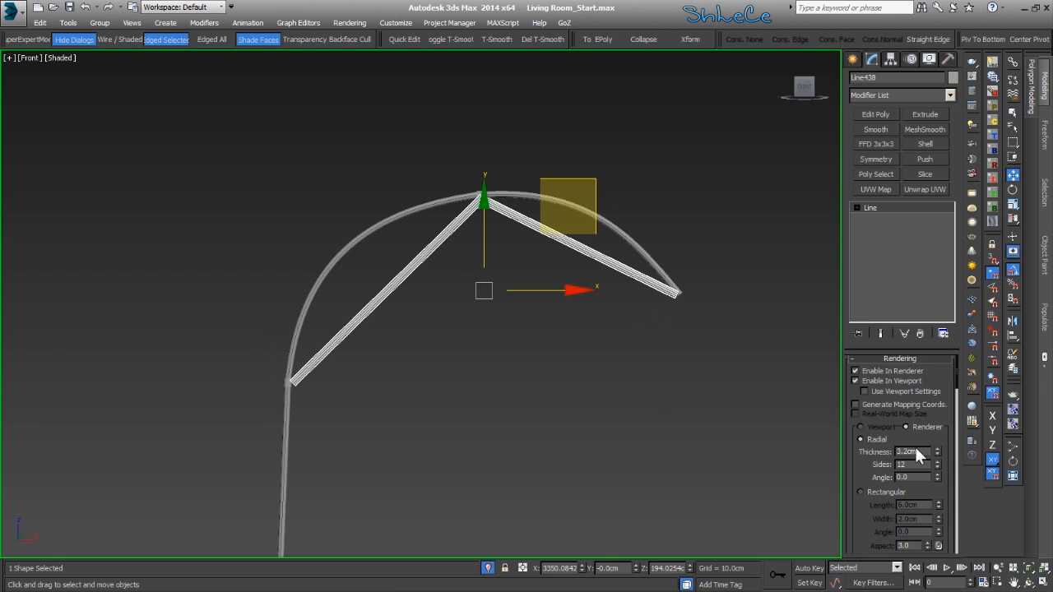
double_click(913, 452)
key(Return)
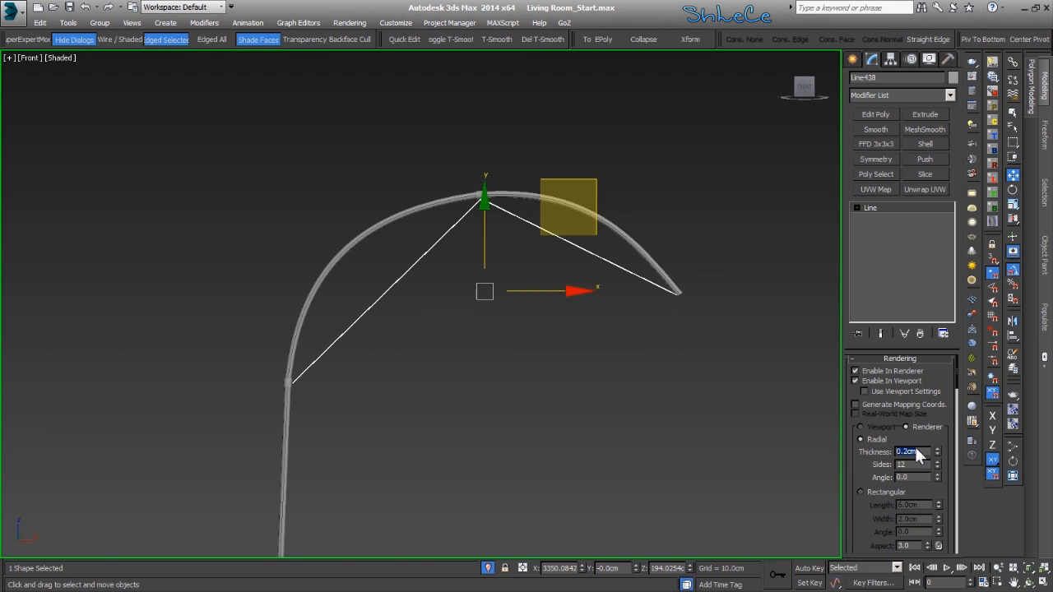
text(.4)
key(Return)
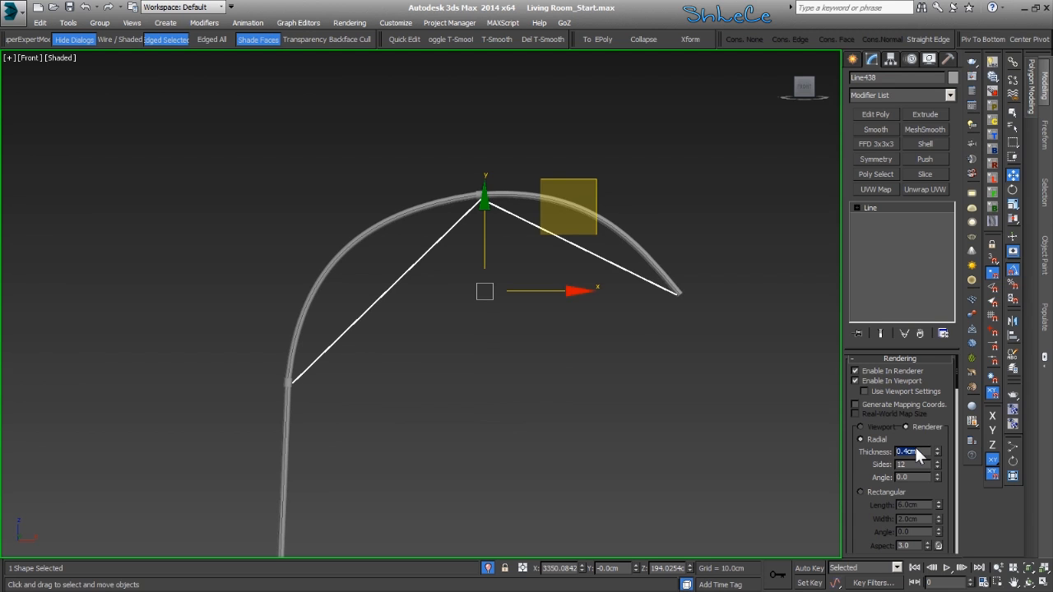
- Move the thin line's middle vertex to the underside of the top collar
scroll(518, 501, up, 2)
scroll(437, 165, up, 4)
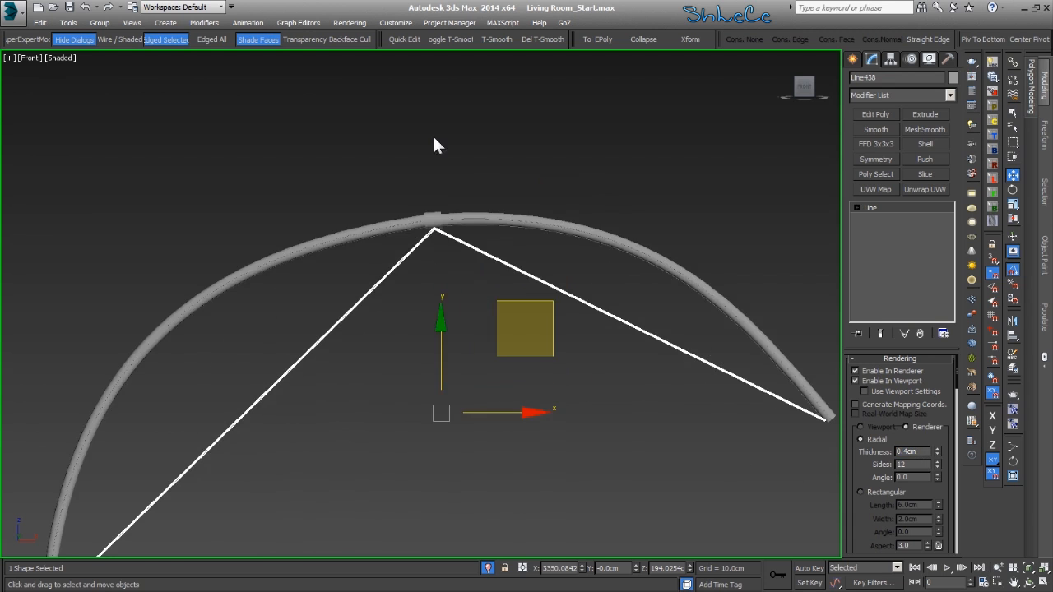
drag(483, 212, 416, 292)
scroll(411, 333, up, 4)
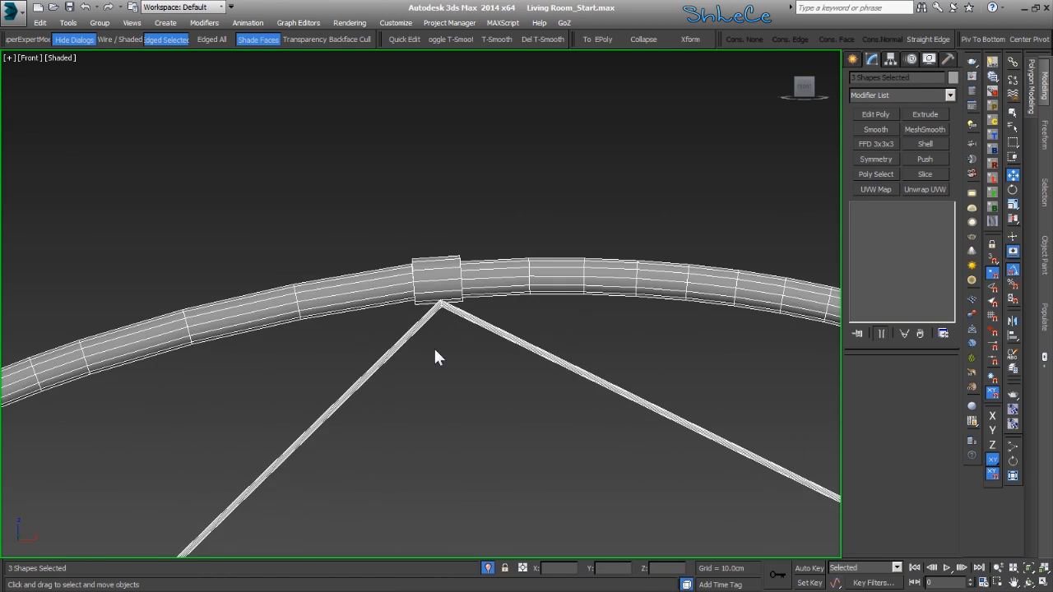
click(419, 329)
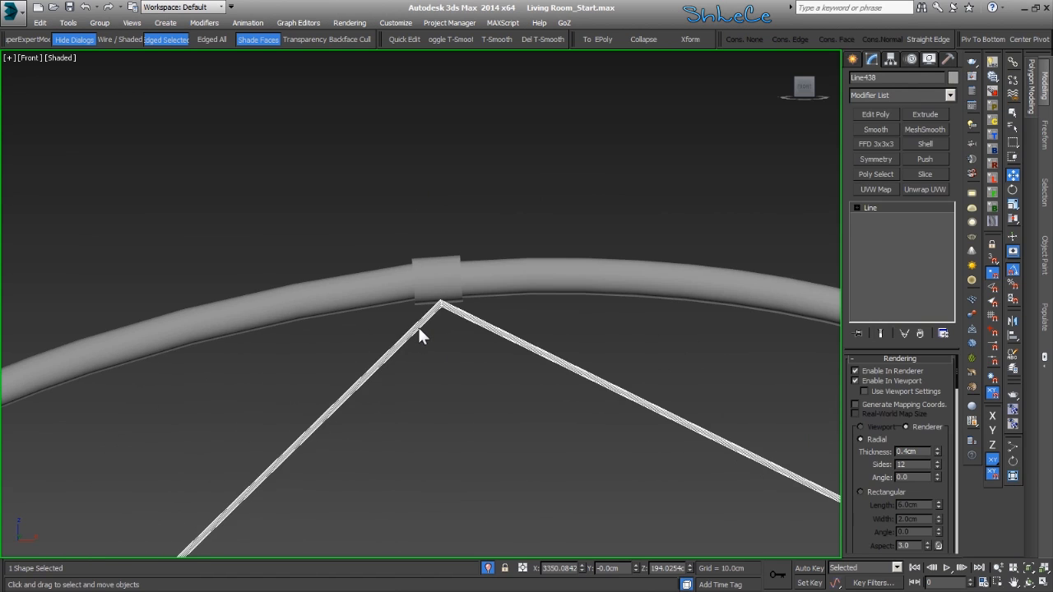
drag(534, 204, 439, 245)
scroll(444, 261, down, 2)
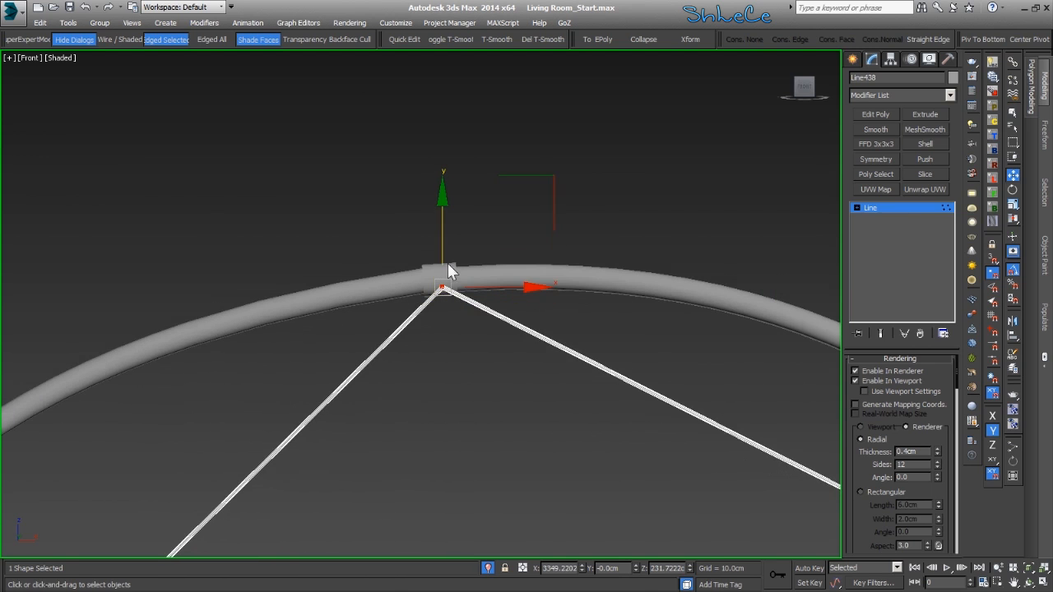
scroll(441, 247, down, 2)
scroll(486, 339, down, 2)
middle_drag(538, 418, 530, 407)
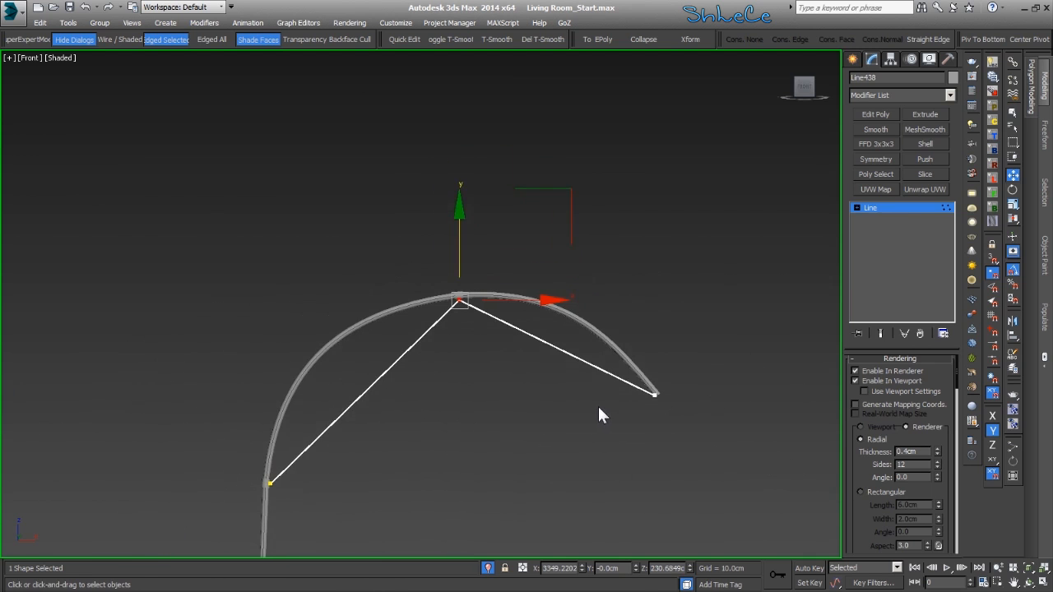
scroll(595, 404, up, 1)
click(870, 208)
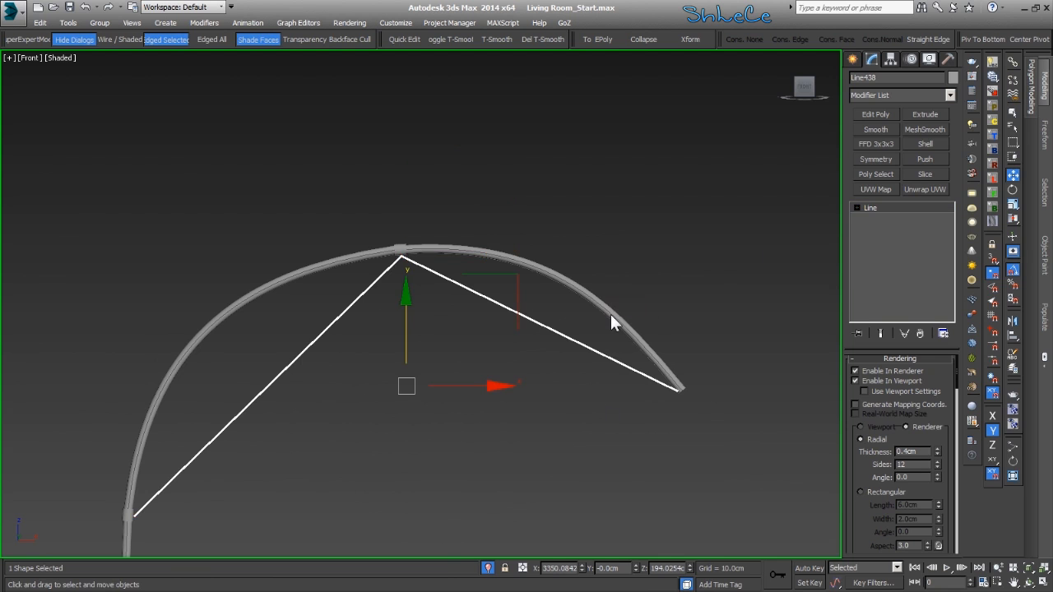
- Move the thin line in depth in the top view so it lines up with the arched pole's axis
key(t)
scroll(519, 297, down, 5)
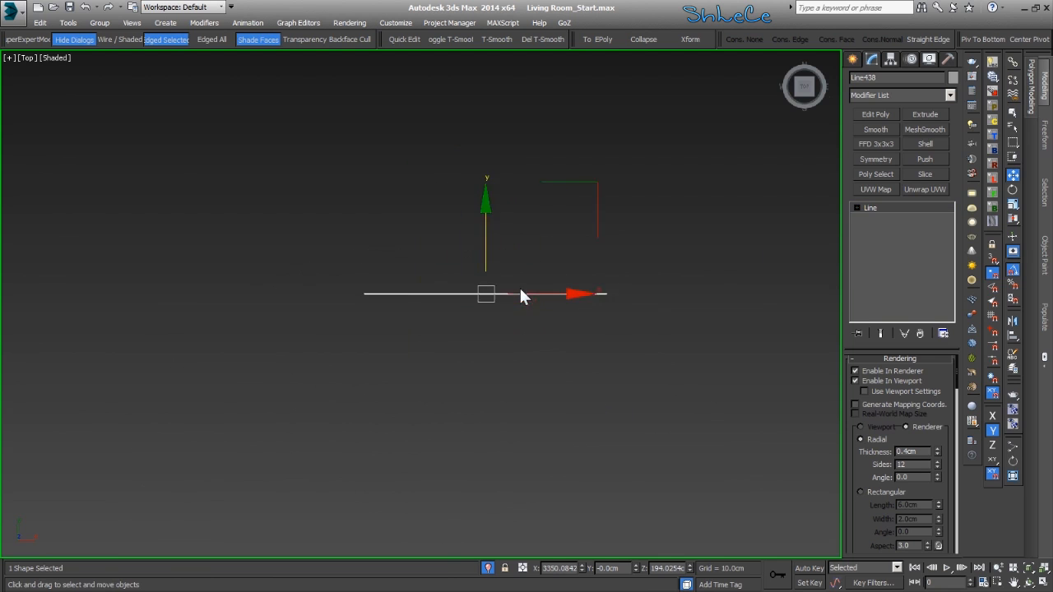
middle_drag(541, 246, 506, 234)
scroll(507, 239, up, 3)
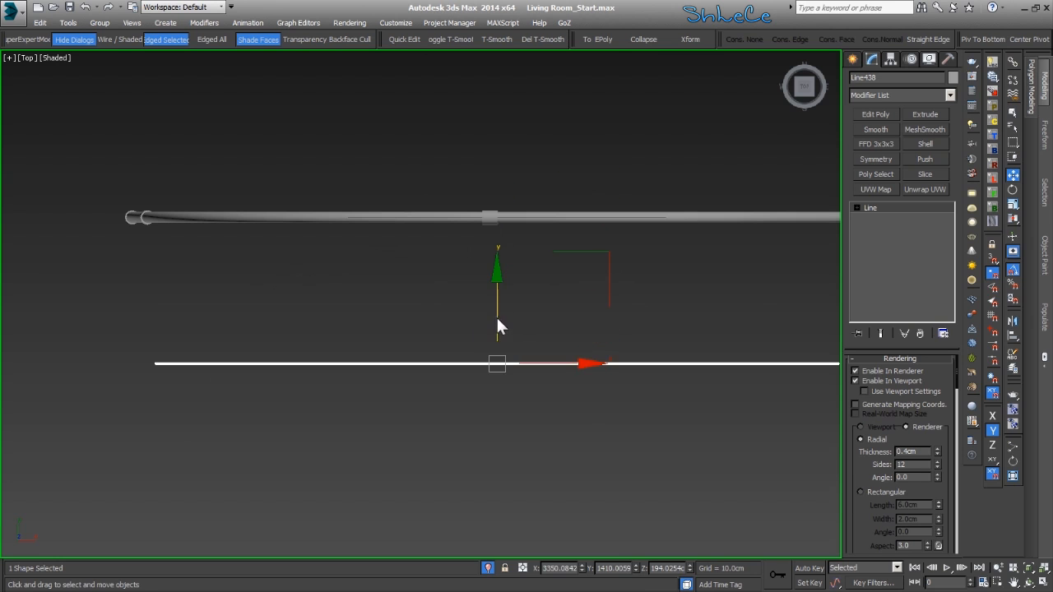
drag(498, 327, 523, 177)
key(z)
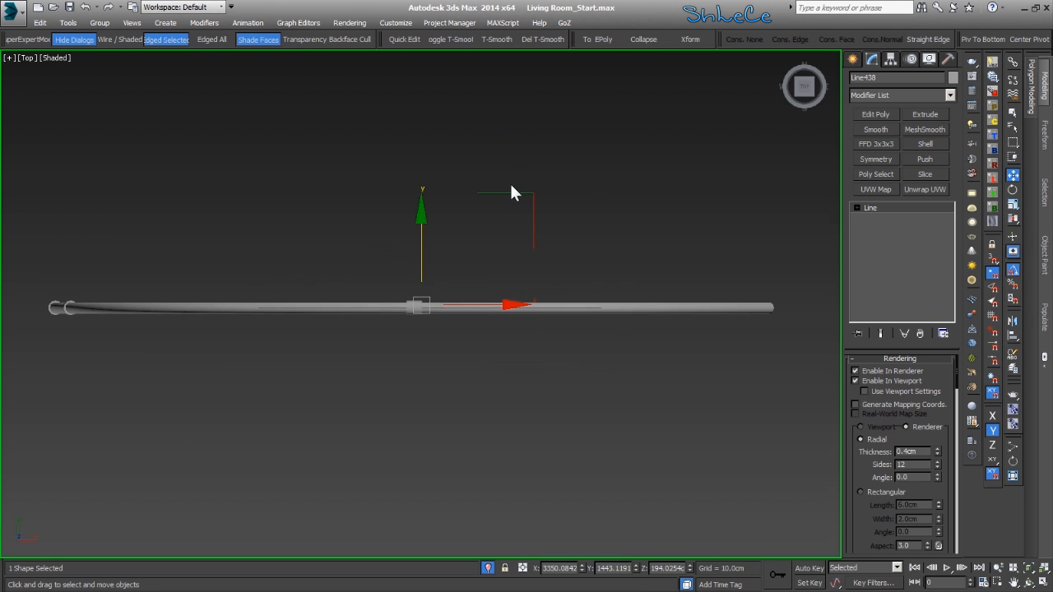
- Move the thin line's lower end vertex in the perspective view so it reaches into the lower collar
key(p)
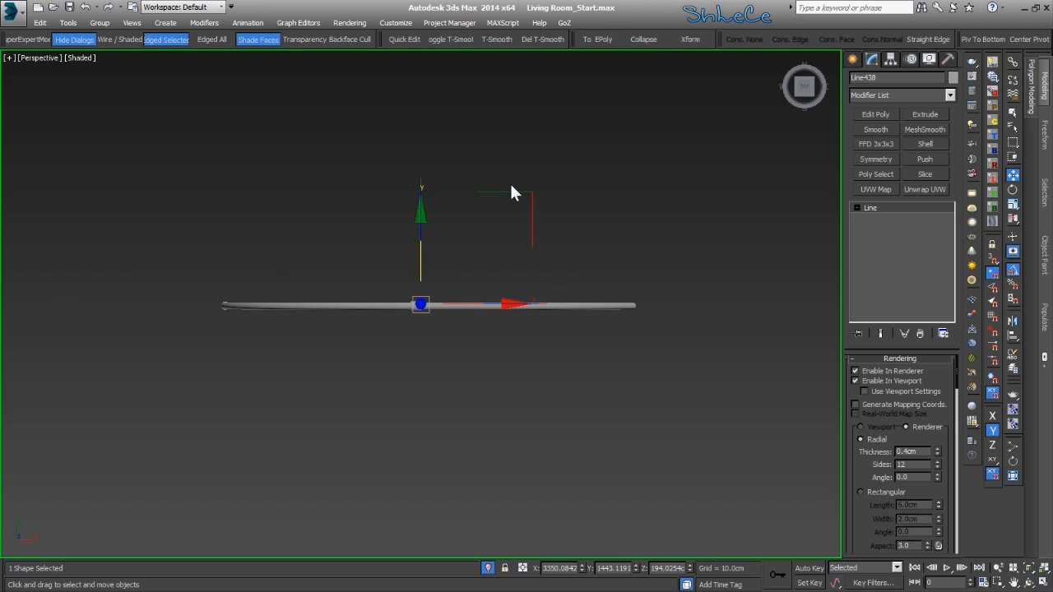
alt+middle_drag(406, 212, 453, 171)
scroll(452, 170, up, 5)
middle_drag(433, 136, 384, 170)
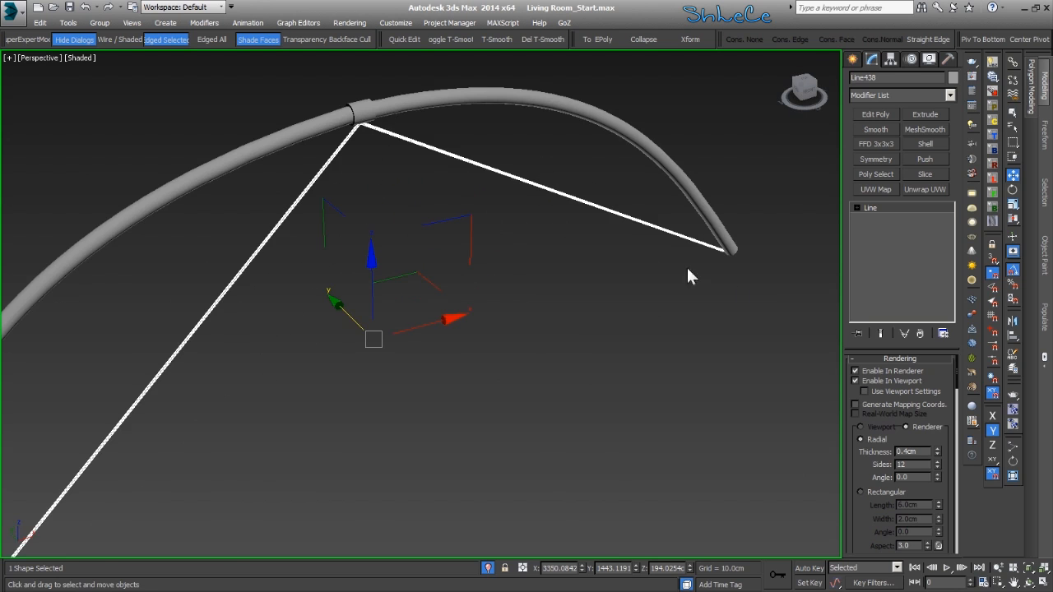
scroll(690, 276, down, 10)
middle_drag(465, 402, 412, 395)
scroll(218, 432, up, 5)
middle_drag(218, 432, 295, 393)
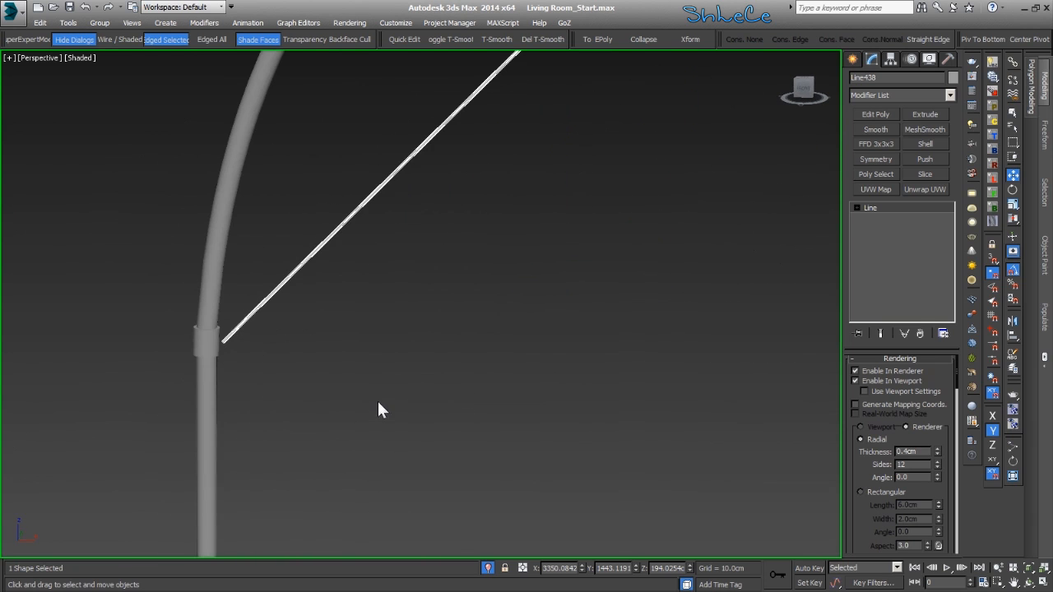
key(1)
click(223, 341)
scroll(303, 354, up, 3)
drag(227, 331, 208, 333)
alt+middle_drag(228, 350, 135, 353)
drag(190, 328, 181, 327)
- Examine the thin line at the pole's free end and top collar, and display the view in wireframe
scroll(195, 346, down, 3)
scroll(367, 364, down, 5)
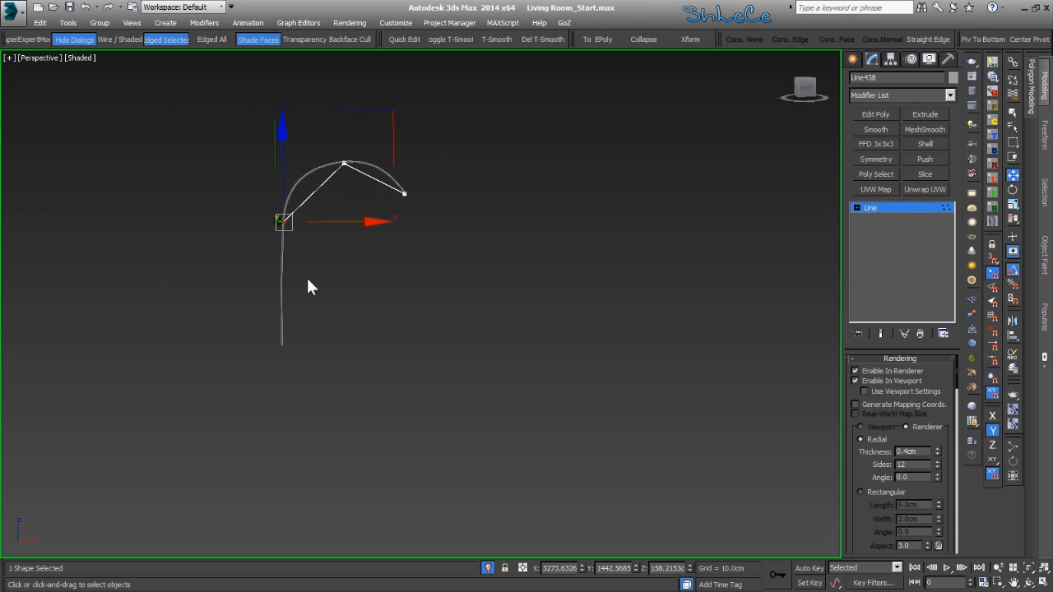
scroll(377, 272, up, 5)
scroll(423, 286, up, 8)
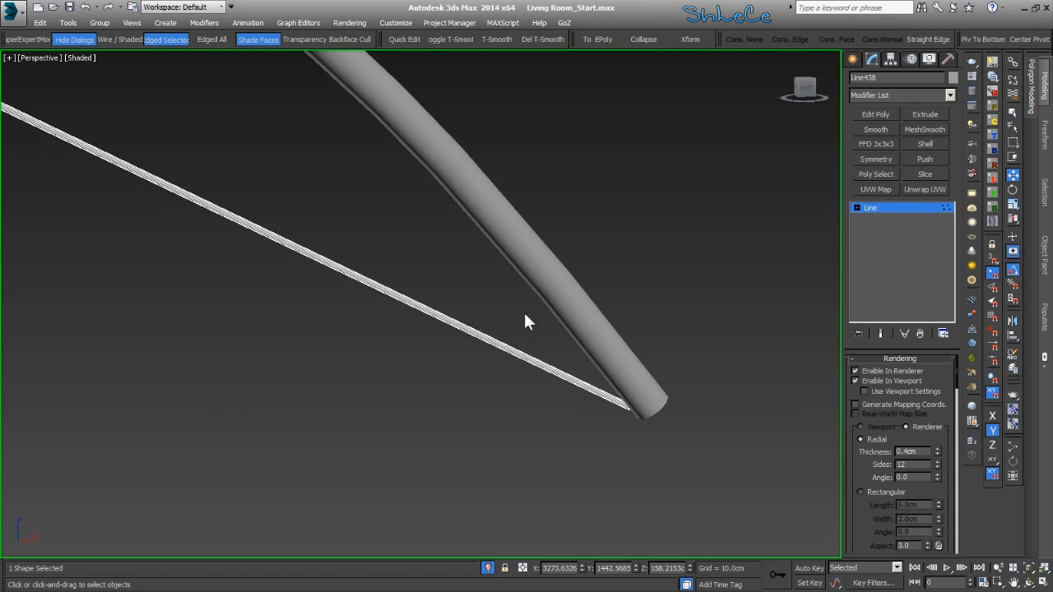
scroll(283, 239, down, 6)
scroll(431, 317, up, 6)
middle_drag(254, 263, 371, 335)
scroll(371, 334, up, 4)
middle_drag(242, 221, 268, 245)
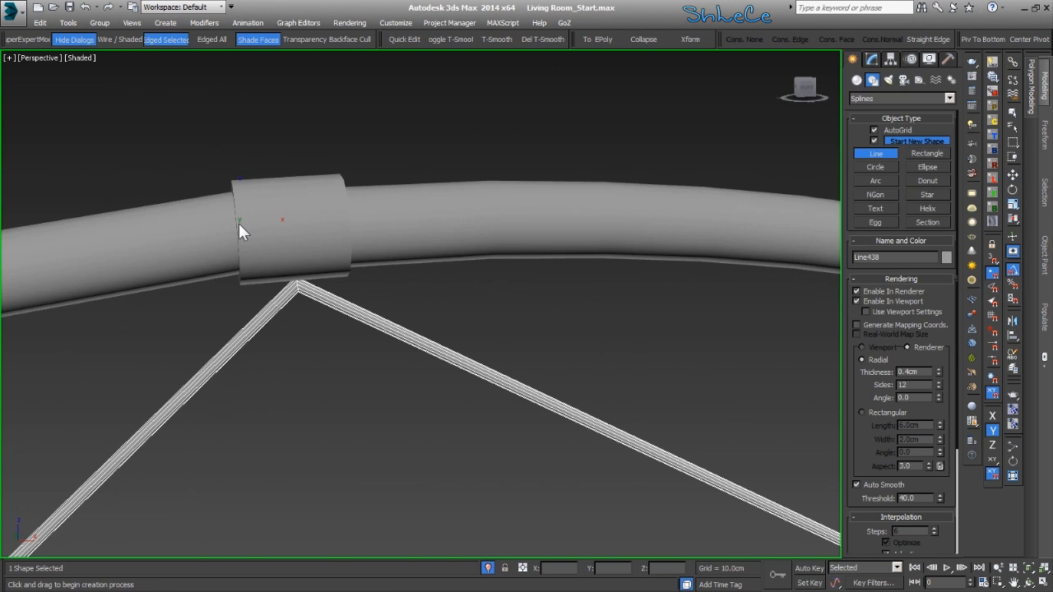
key(F3)
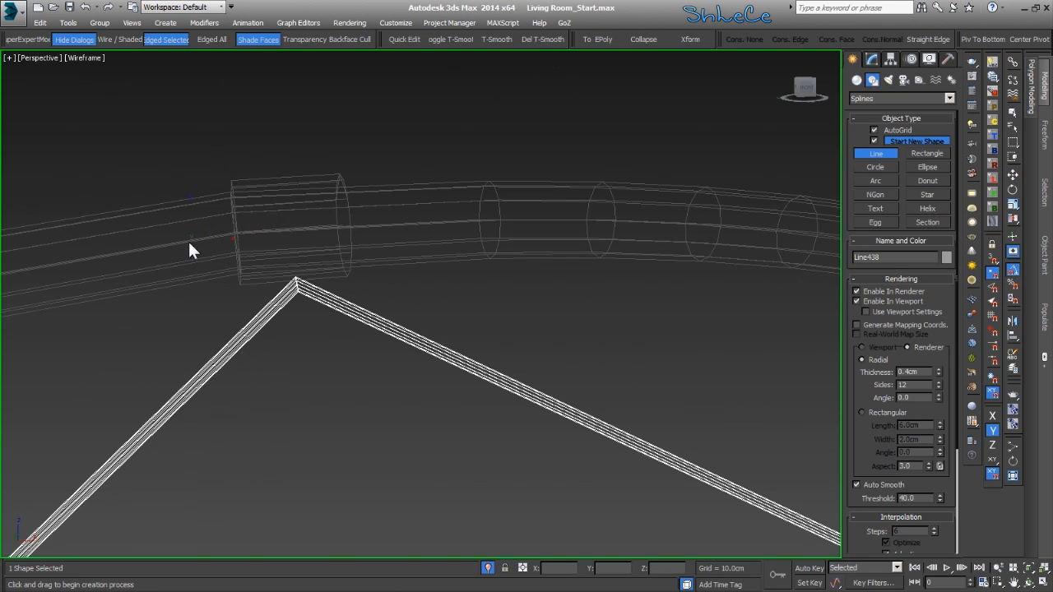
click(190, 241)
click(398, 222)
right_click(399, 220)
alt+middle_drag(421, 270, 410, 291)
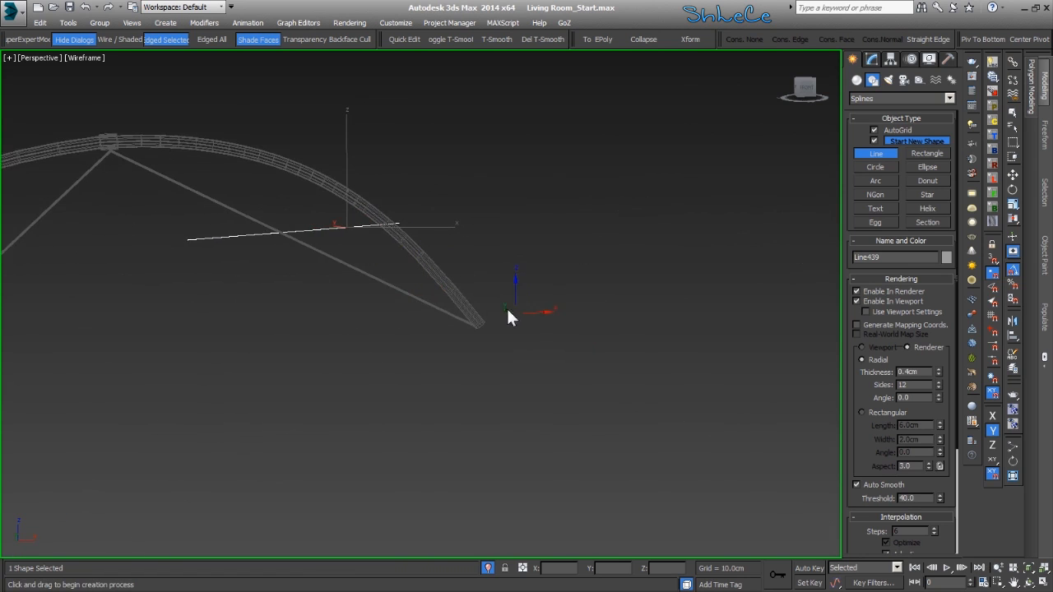
scroll(478, 319, up, 2)
scroll(474, 346, down, 2)
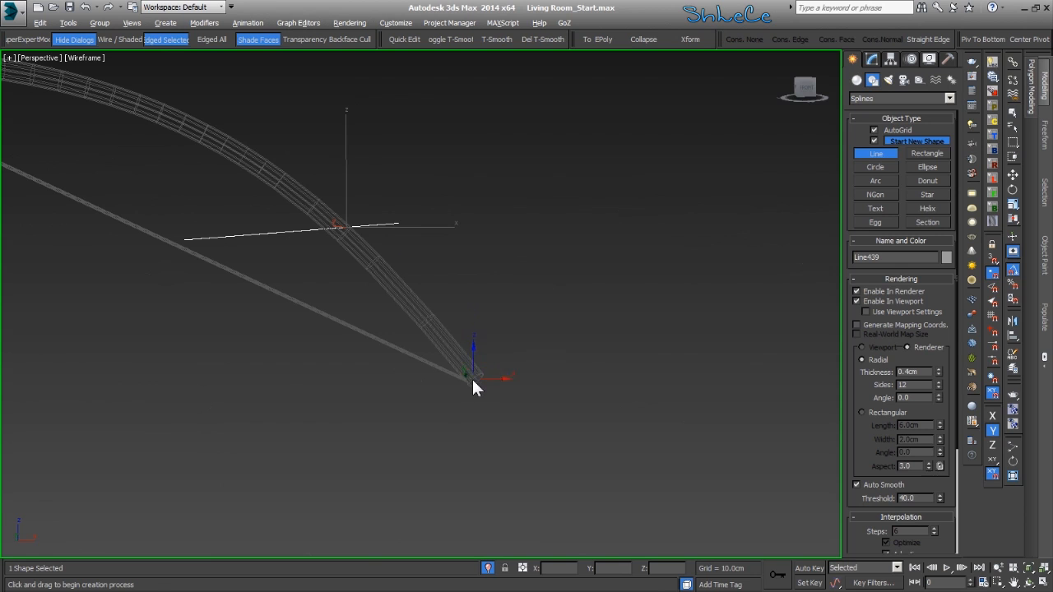
scroll(473, 378, up, 3)
click(477, 387)
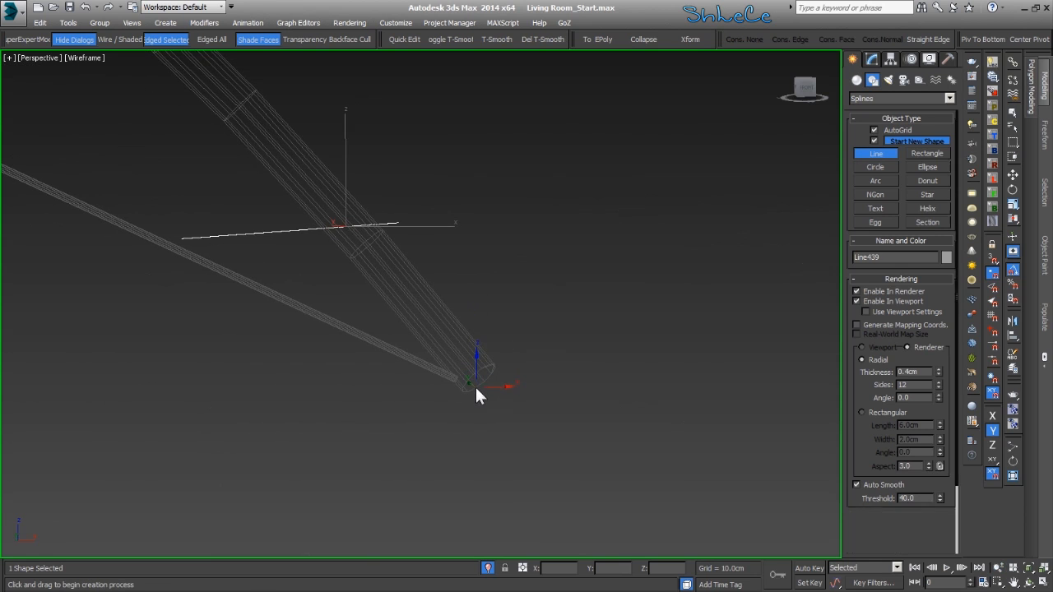
click(429, 327)
right_click(429, 328)
scroll(451, 359, down, 3)
key(w)
alt+middle_drag(370, 375, 335, 375)
key(Delete)
click(363, 232)
key(Delete)
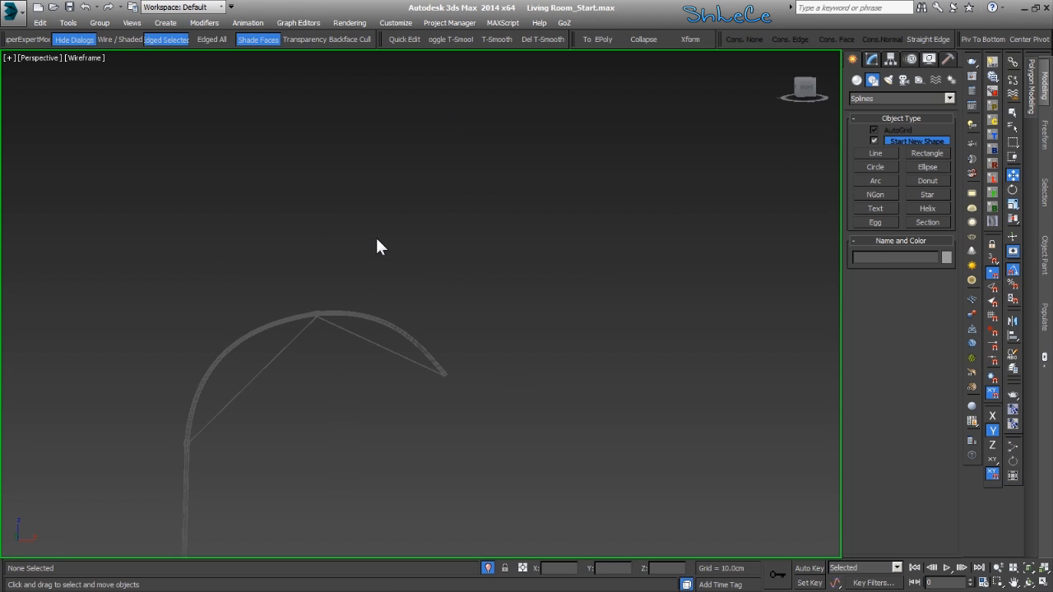
- Draw a short straight line in the front view along the inside of the arched pole's free end
key(f)
middle_drag(376, 244, 418, 315)
scroll(388, 258, up, 2)
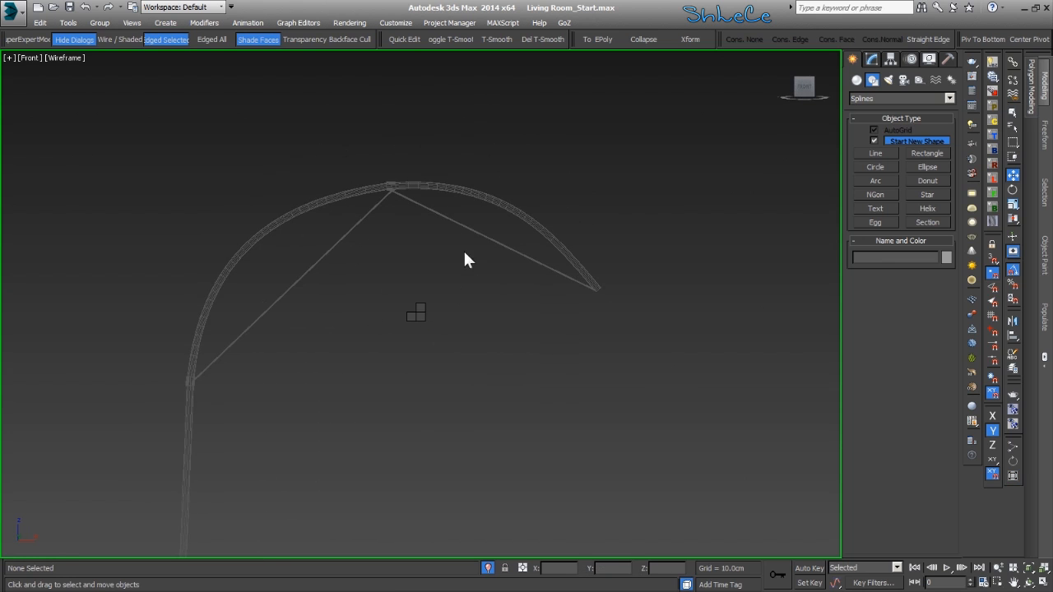
key(l)
scroll(599, 292, up, 5)
click(585, 278)
click(507, 186)
right_click(509, 185)
- Draw a short straight line lengthwise through the pole's top collar
scroll(386, 326, down, 6)
middle_drag(327, 296, 639, 378)
middle_drag(174, 107, 322, 241)
scroll(275, 214, up, 5)
click(403, 312)
click(522, 299)
right_click(519, 307)
- Draw a short straight line lengthwise through the lower collar where the thin line meets the pole
scroll(518, 329, down, 6)
middle_drag(444, 502, 483, 224)
scroll(297, 317, up, 4)
click(305, 277)
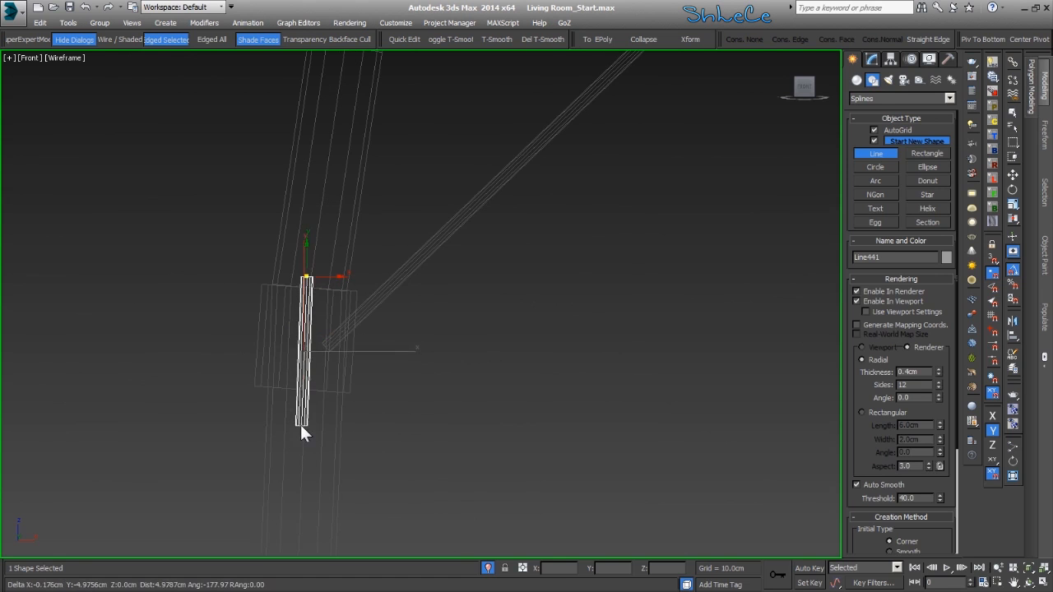
click(296, 407)
scroll(303, 412, down, 4)
right_click(326, 454)
- Draw a short vertical line from inside the collar at the pole's foot up into the pole
scroll(359, 482, down, 5)
middle_drag(368, 487, 378, 190)
mouse_move(354, 329)
middle_down()
mouse_move(393, 294)
mouse_move(350, 313)
middle_up()
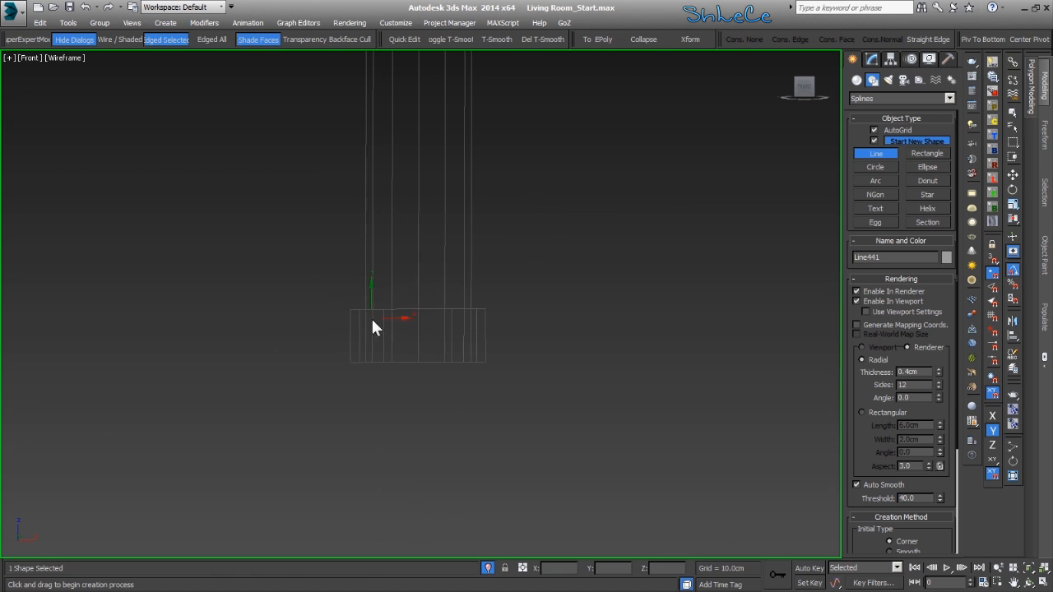
click(417, 348)
click(418, 260)
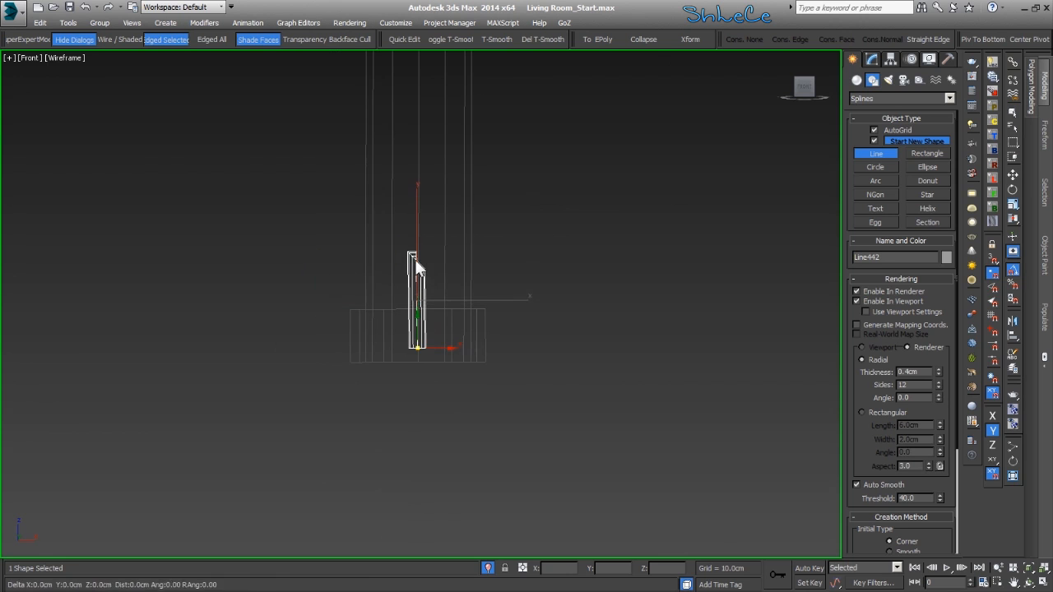
right_click(449, 262)
scroll(465, 288, down, 2)
scroll(482, 291, down, 8)
middle_drag(567, 215, 417, 323)
scroll(464, 222, up, 4)
key(w)
- Select the four short lines at the pole's foot, lower collar, top collar and free end, and isolate them
scroll(449, 339, down, 3)
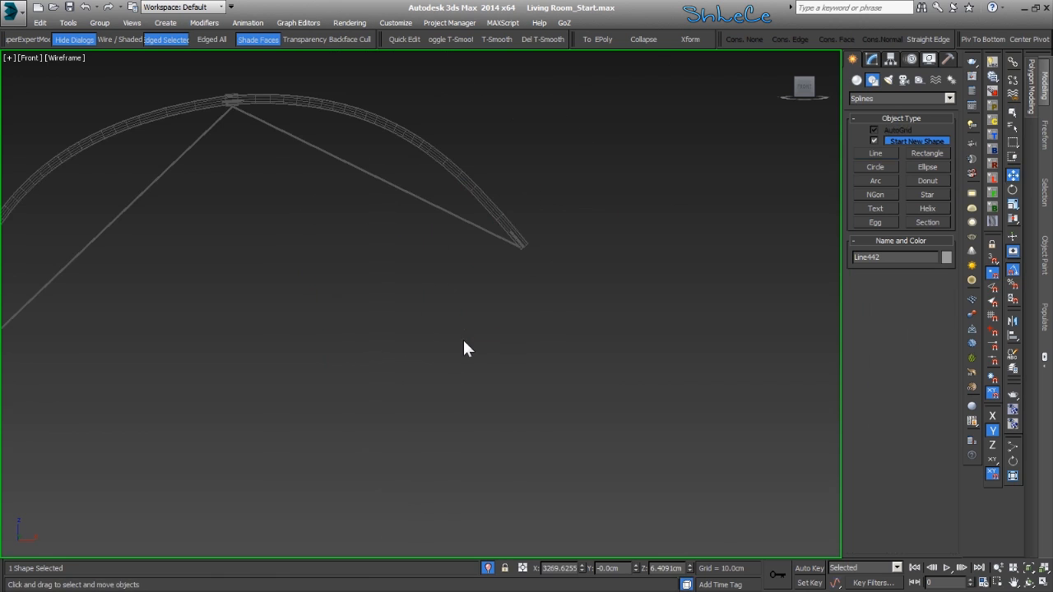
scroll(282, 357, up, 10)
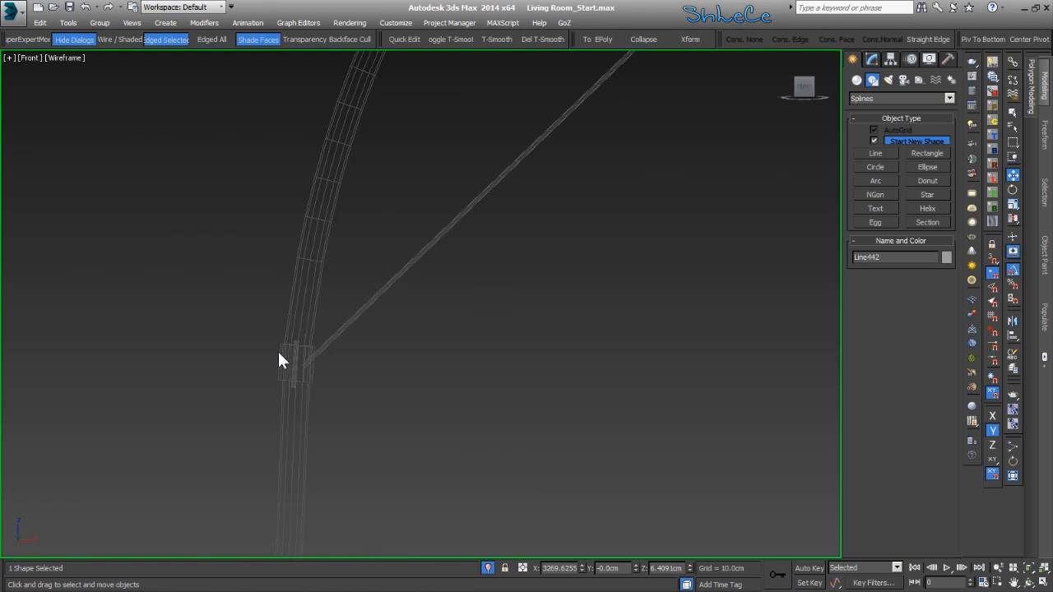
scroll(313, 378, up, 5)
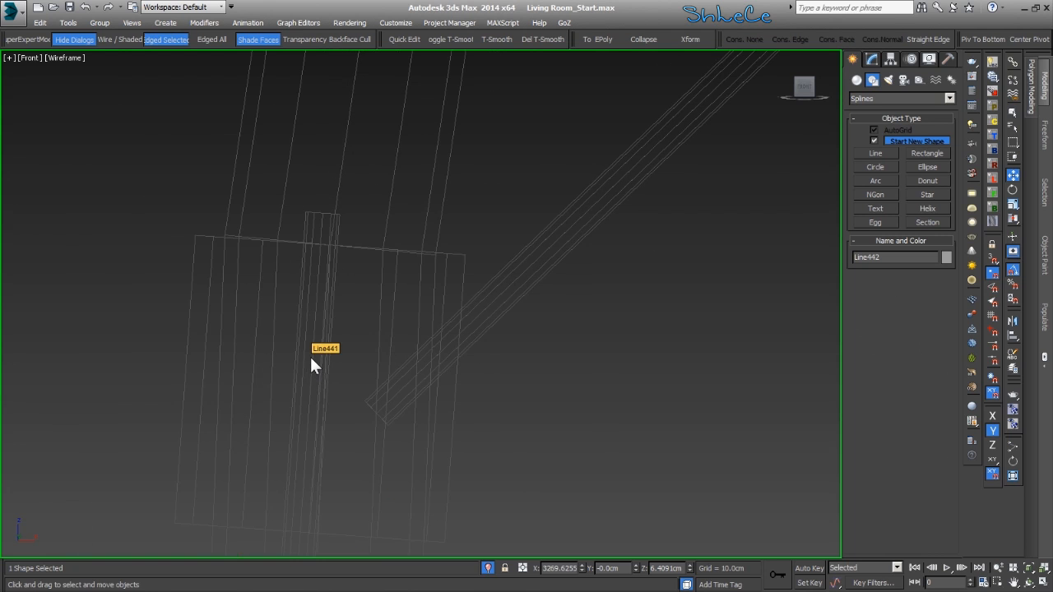
scroll(342, 311, down, 6)
ctrl+click(333, 306)
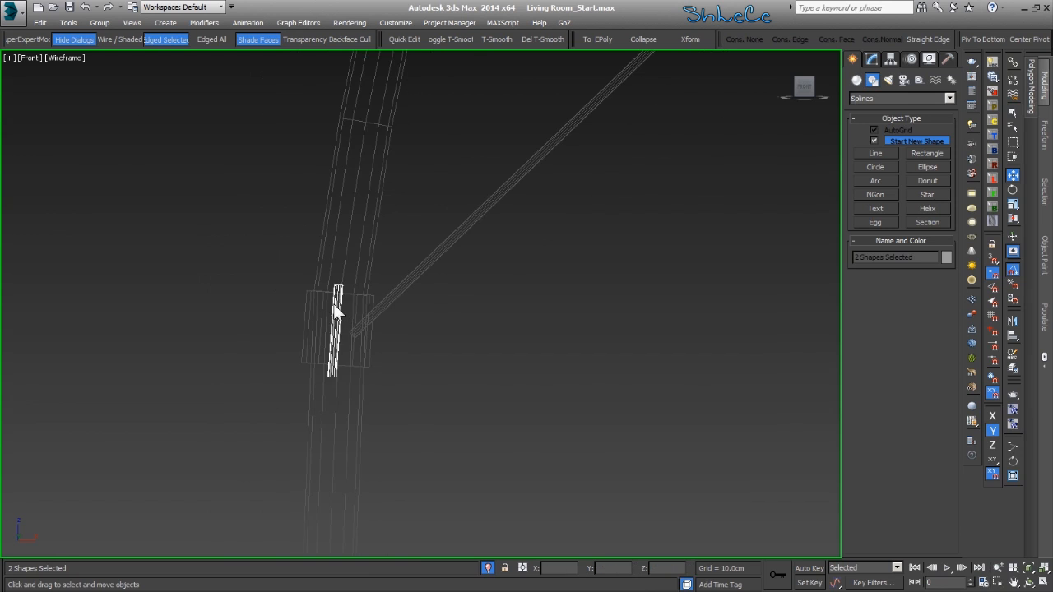
scroll(370, 286, down, 4)
middle_drag(480, 112, 298, 426)
middle_drag(731, 103, 580, 249)
scroll(580, 249, up, 7)
ctrl+click(487, 291)
scroll(487, 291, down, 8)
middle_drag(560, 315, 257, 319)
scroll(566, 465, up, 6)
middle_drag(566, 466, 379, 346)
scroll(380, 346, up, 4)
ctrl+click(376, 403)
key(alt+q)
key(alt+q)
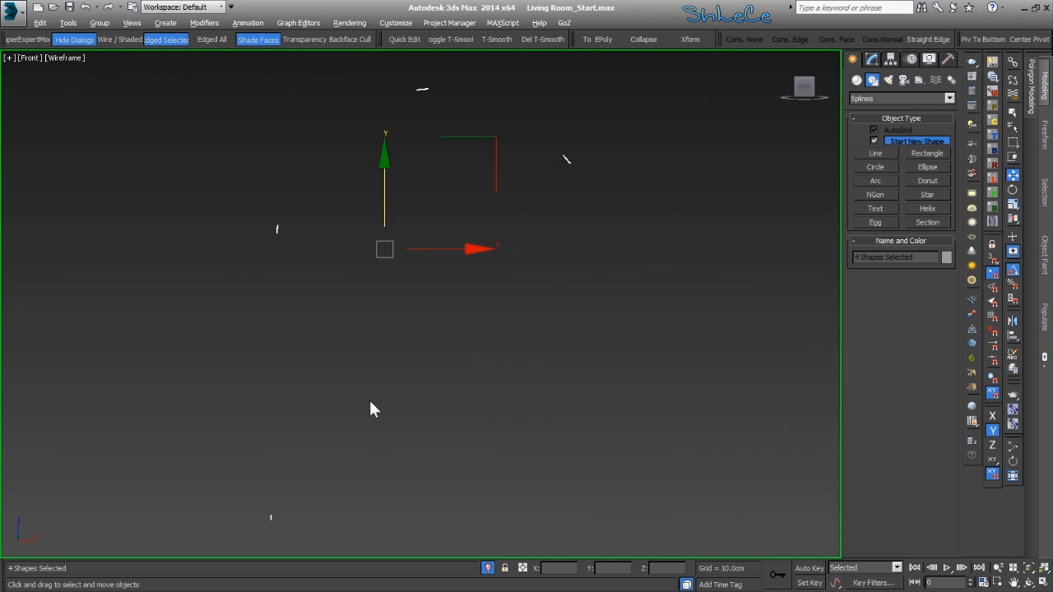
- Attach the other three short lines to the short line at the arc's free end, making one shape
click(434, 353)
click(564, 161)
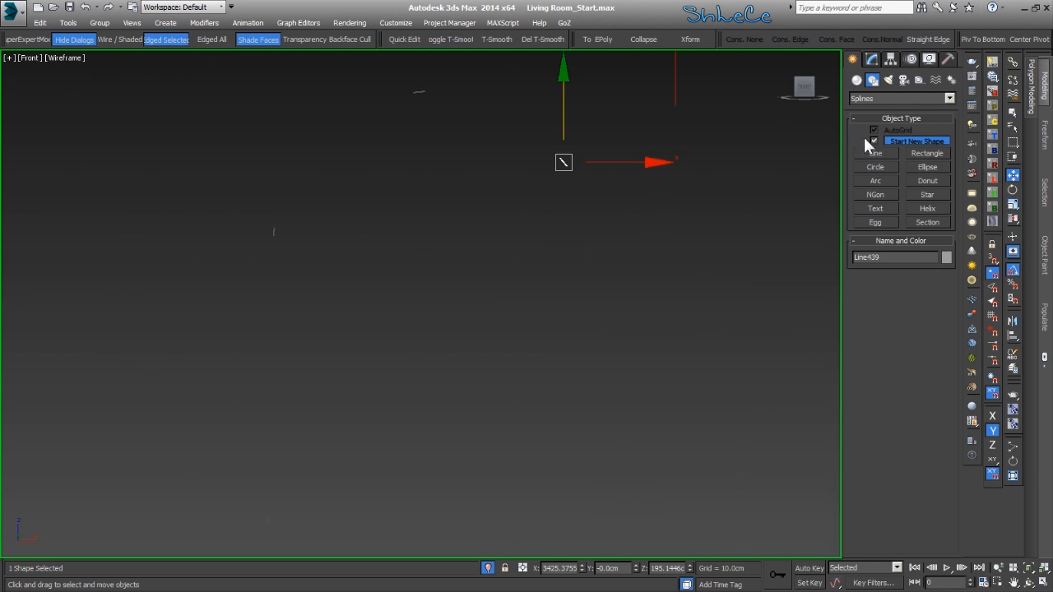
click(872, 59)
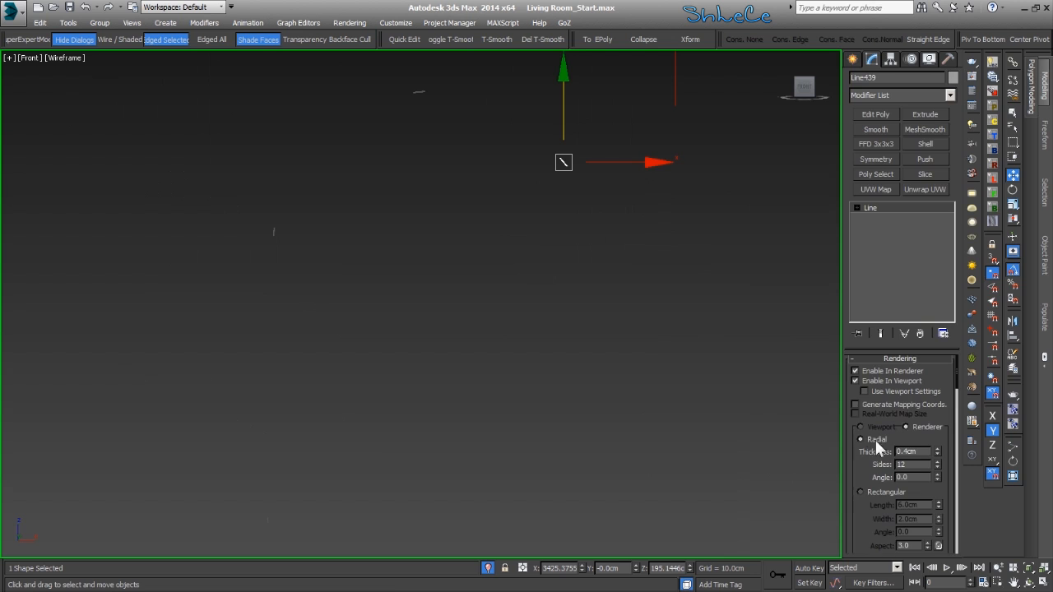
scroll(856, 444, down, 2)
scroll(856, 444, down, 10)
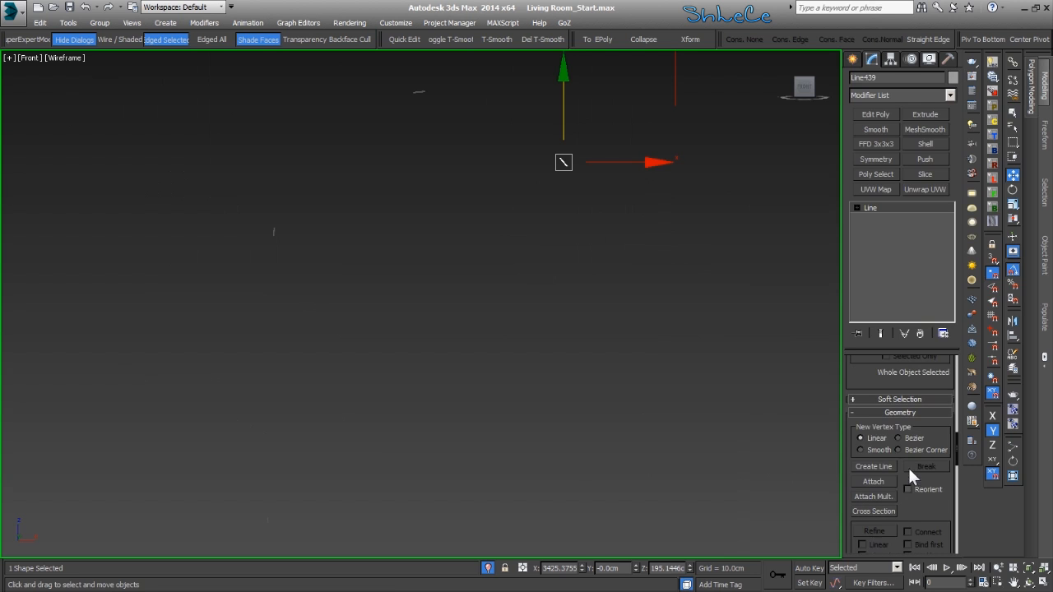
click(877, 481)
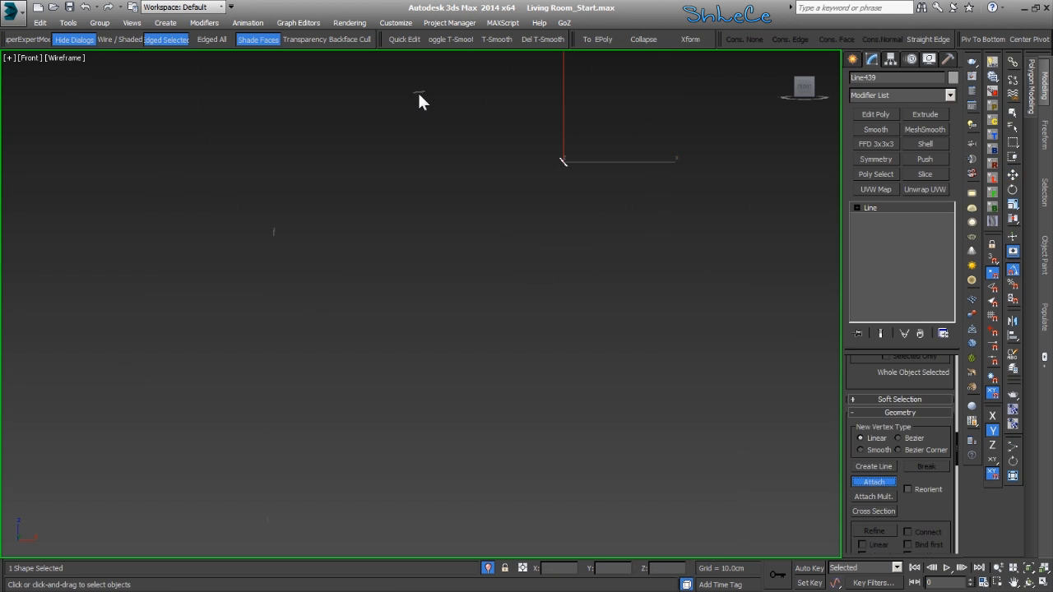
click(274, 233)
middle_drag(267, 512, 323, 384)
right_click(320, 401)
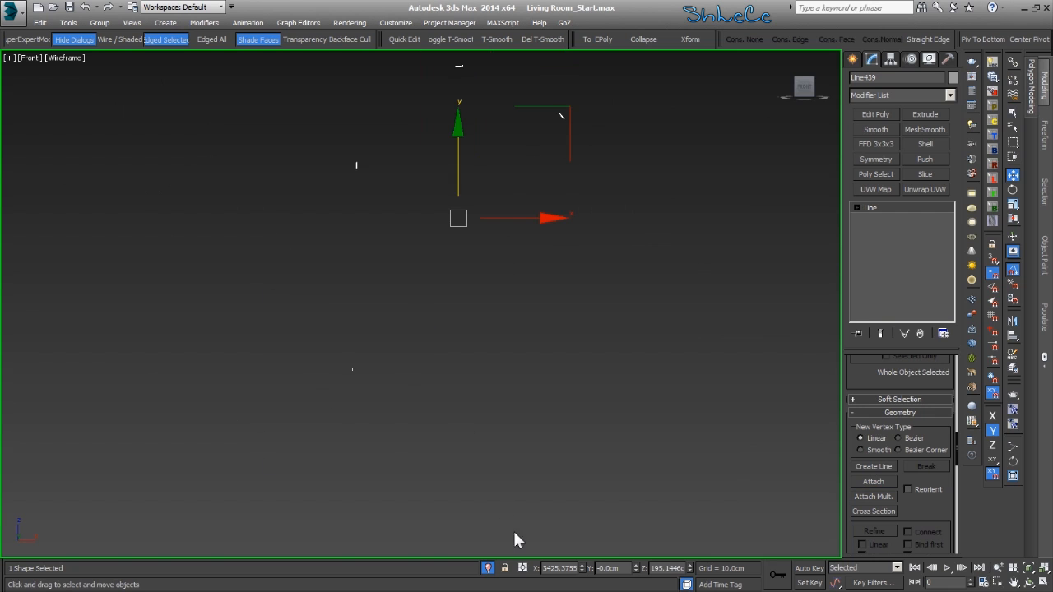
- End the isolation and show the whole scene again, shaded around the lamp pole
click(488, 567)
middle_drag(440, 190, 444, 248)
scroll(447, 257, down, 3)
middle_drag(441, 367, 441, 260)
key(F3)
scroll(431, 314, up, 2)
alt+middle_drag(395, 323, 390, 324)
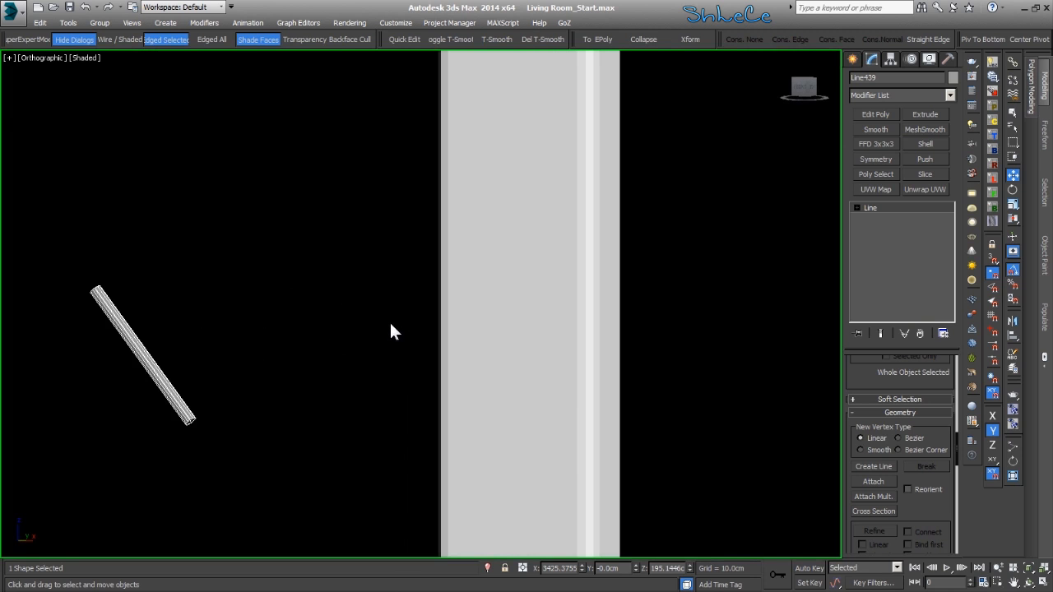
- Move the combined short lines along Y in plan to about 1442.19 cm, onto the lamp pole's centreline
key(t)
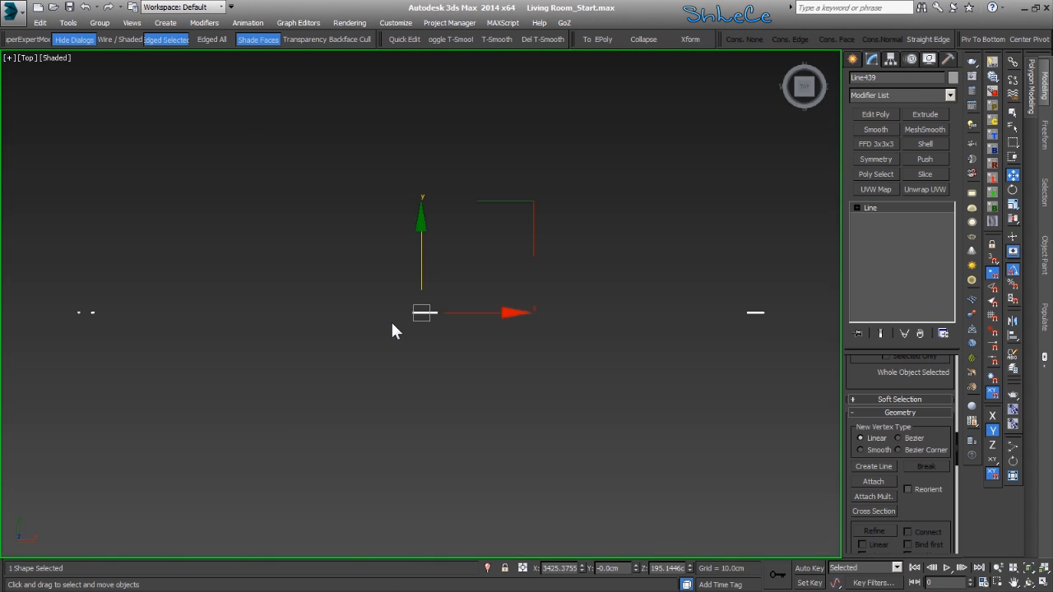
key(F3)
middle_drag(351, 291, 416, 362)
scroll(416, 355, down, 2)
drag(416, 350, 421, 215)
key(z)
scroll(430, 337, up, 5)
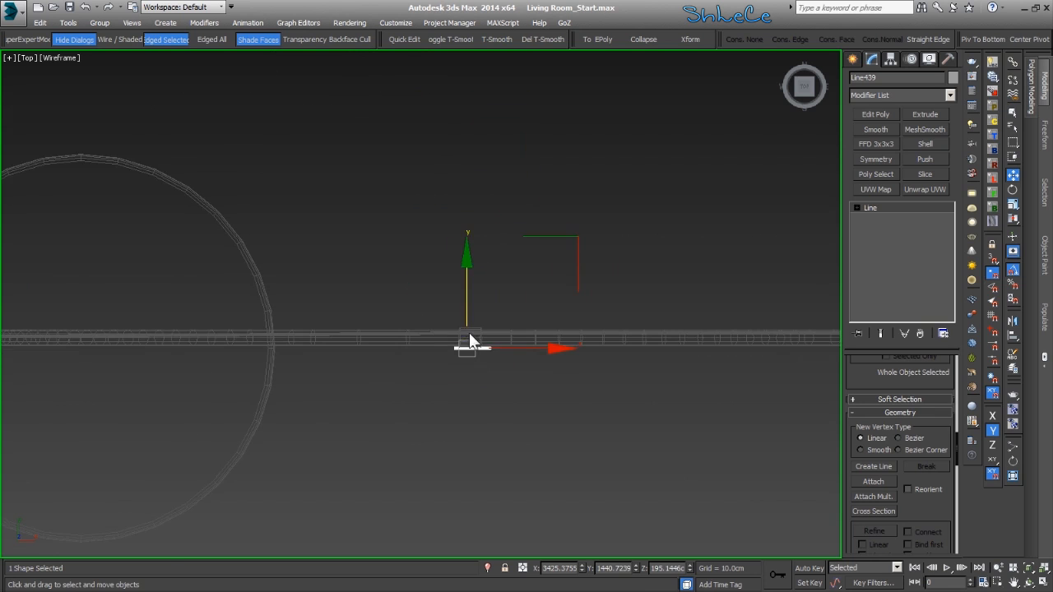
drag(461, 322, 461, 296)
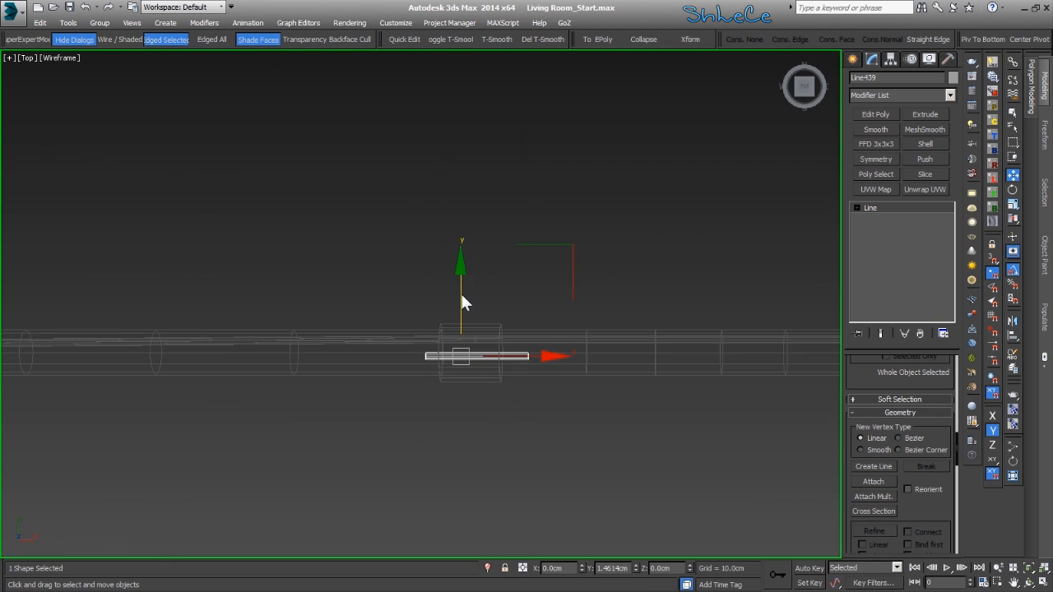
- Set the combined short lines' radial rendering thickness to 3 cm
key(p)
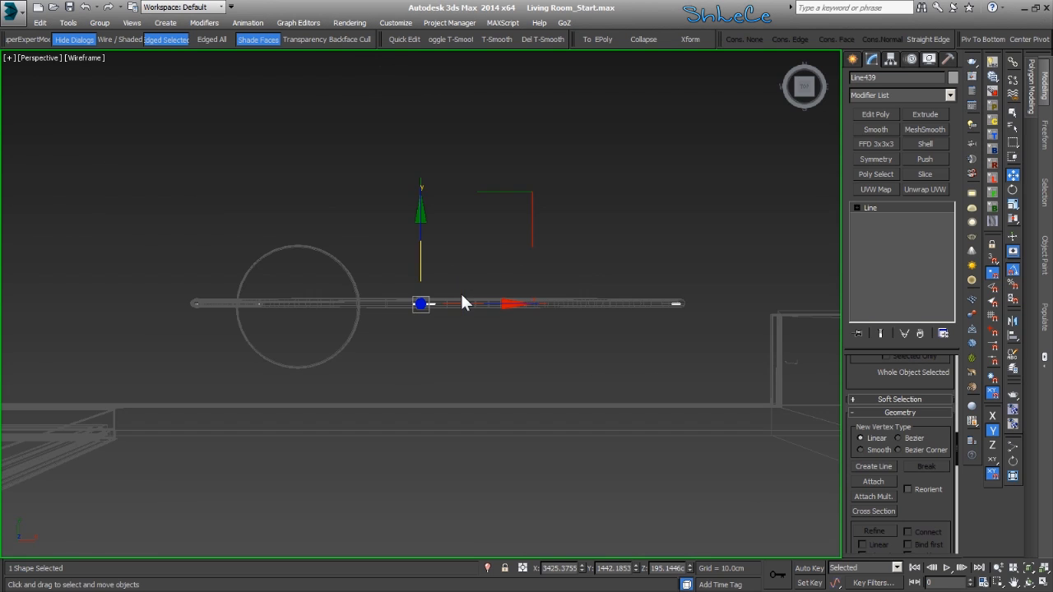
alt+middle_drag(461, 312, 568, 268)
middle_drag(568, 269, 546, 314)
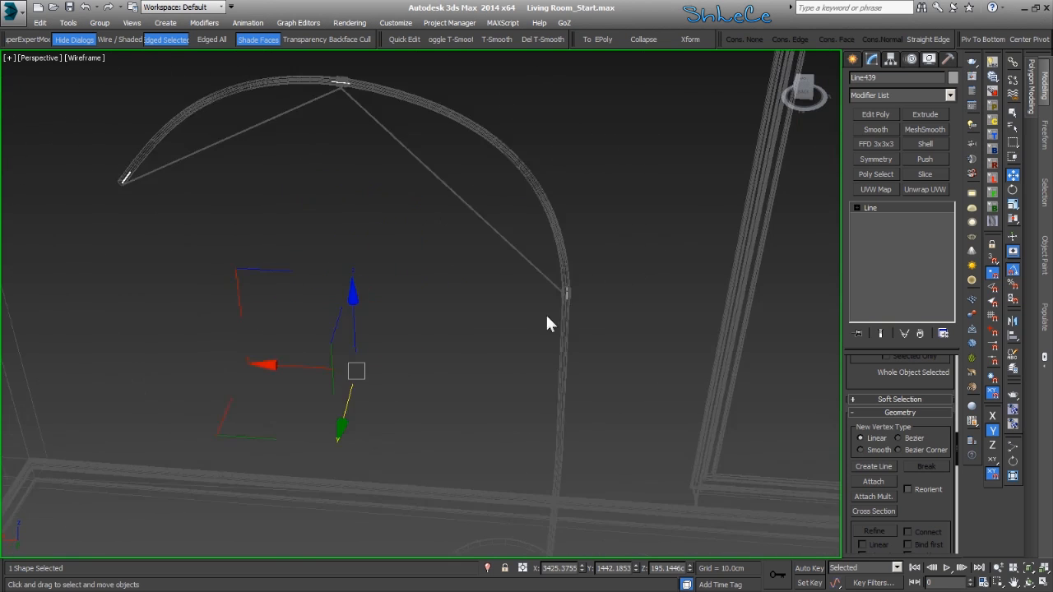
scroll(564, 309, up, 6)
scroll(891, 419, up, 10)
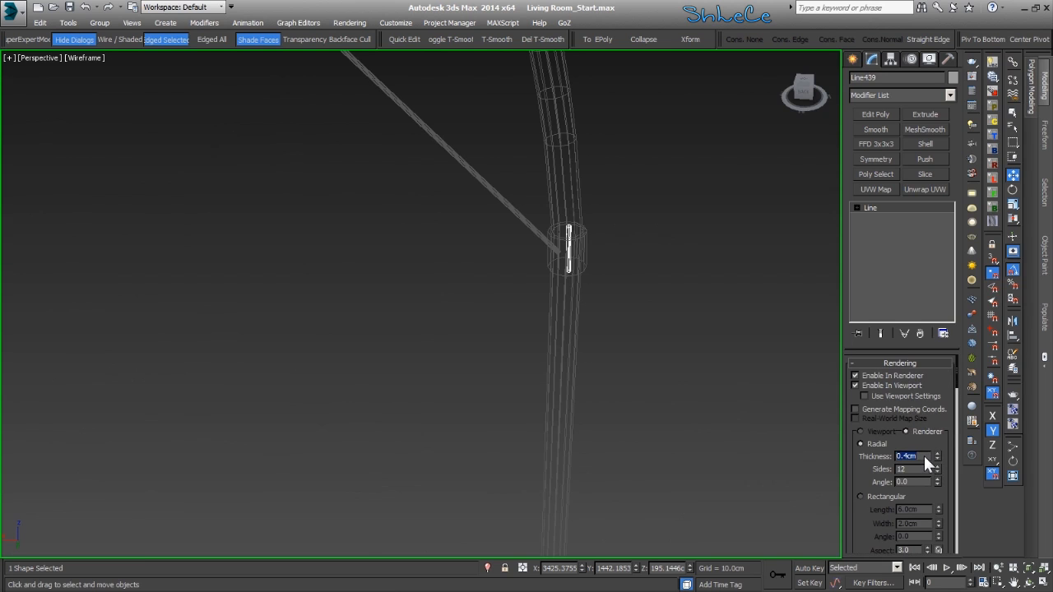
click(913, 456)
text(3)
key(Return)
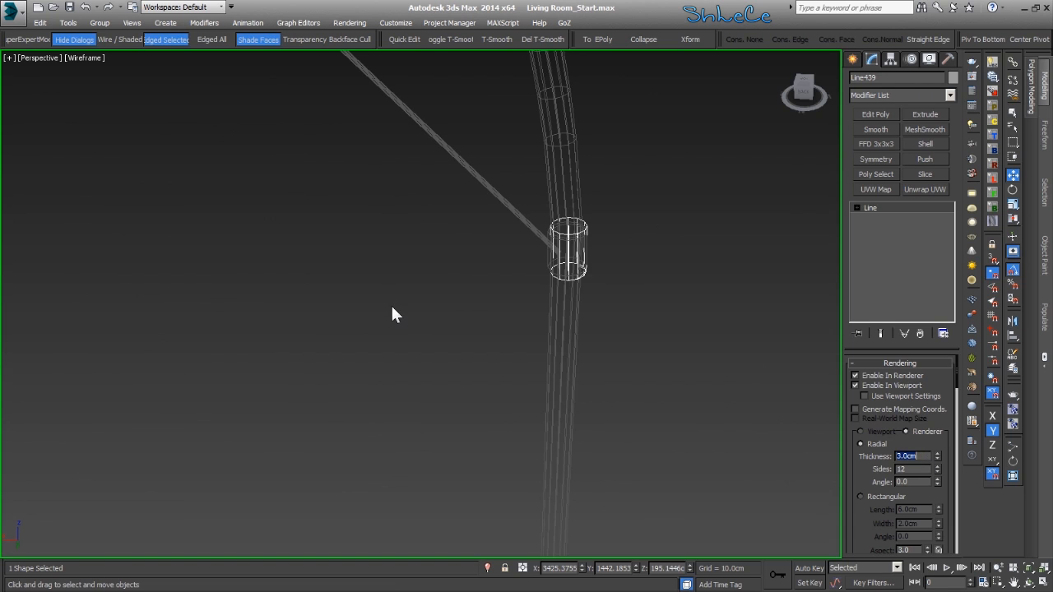
- Move the sleeve segment at the pole's lower collar about 0.16 cm along X to centre it on the pole
key(F3)
mouse_move(621, 246)
middle_down()
mouse_move(570, 251)
mouse_move(526, 238)
mouse_move(513, 177)
middle_up()
scroll(568, 242, up, 5)
click(858, 207)
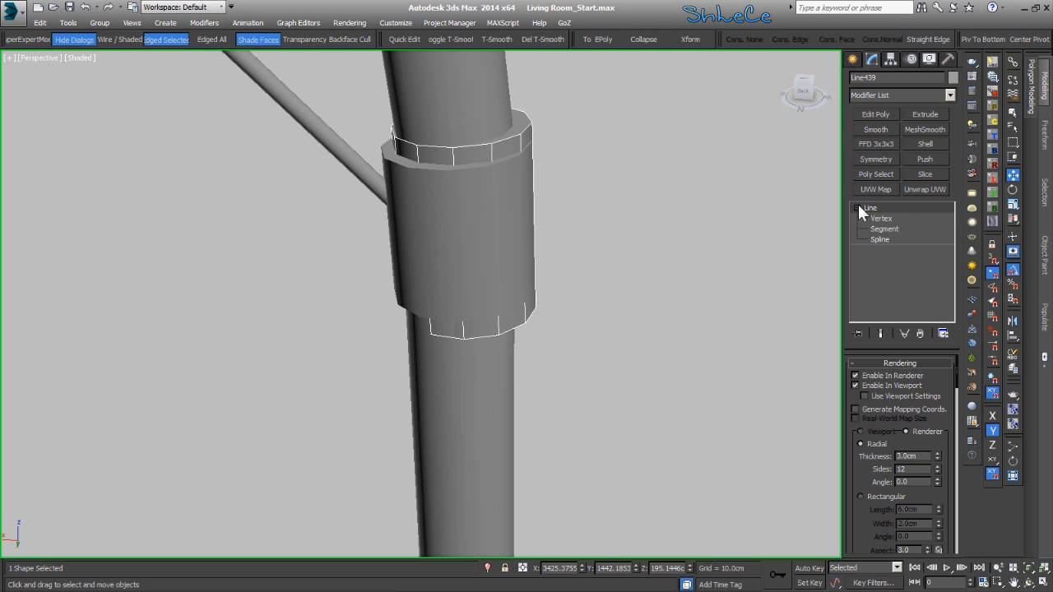
click(885, 228)
drag(378, 268, 377, 269)
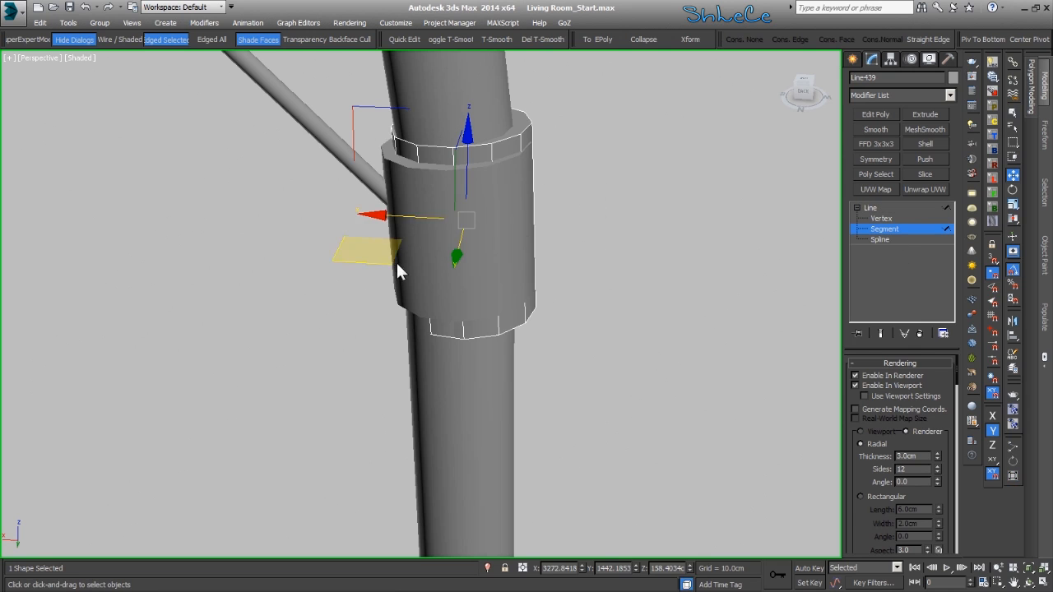
drag(406, 217, 404, 218)
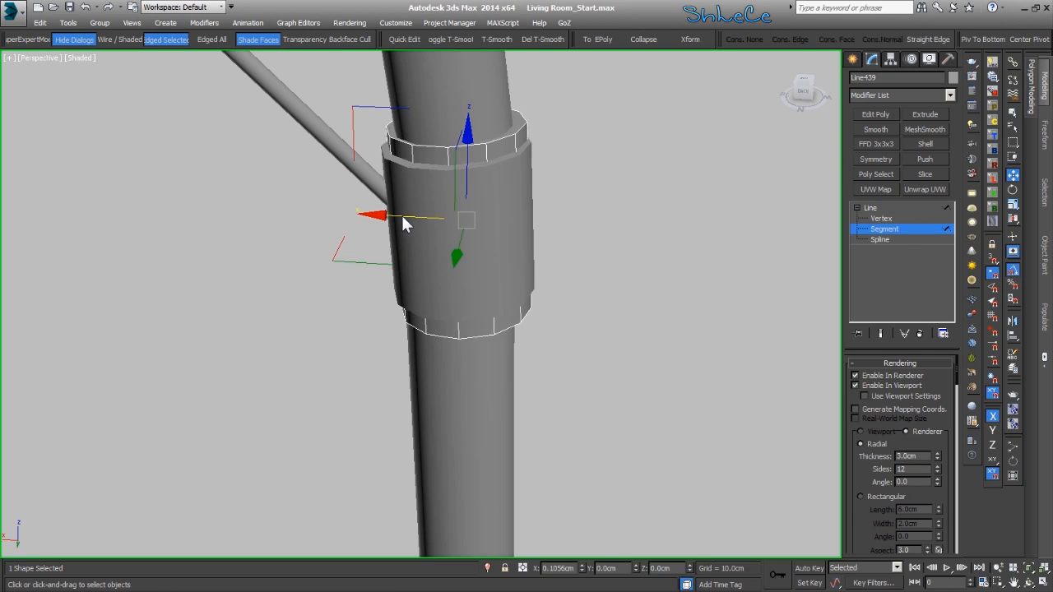
- Shift the sleeve segment at the top collar slightly in height and along X to centre it around the arched pole
scroll(407, 222, down, 6)
middle_drag(309, 131, 371, 284)
scroll(371, 285, down, 2)
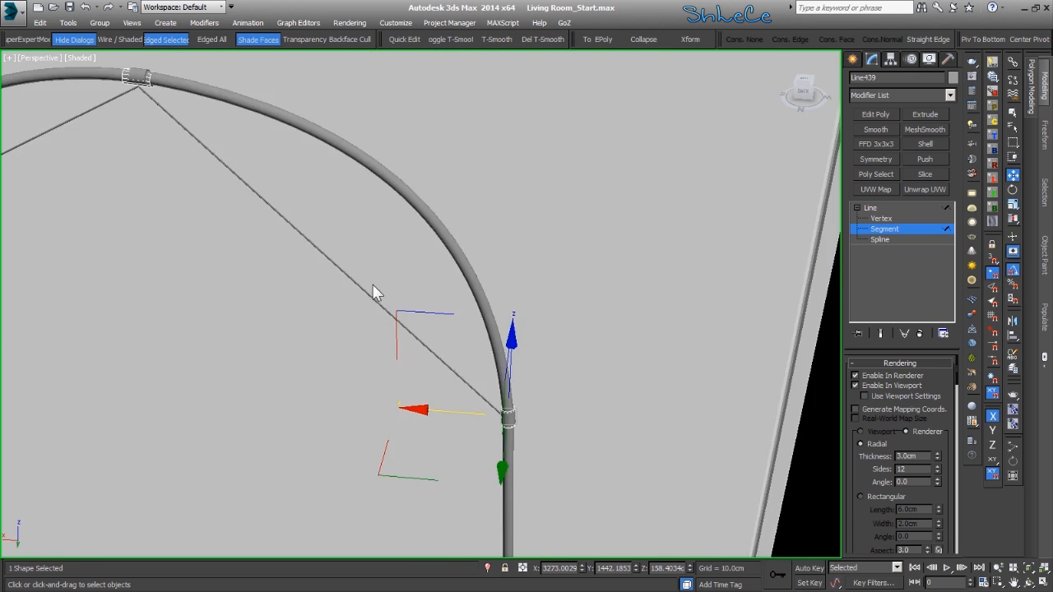
middle_drag(280, 205, 447, 309)
scroll(321, 189, up, 8)
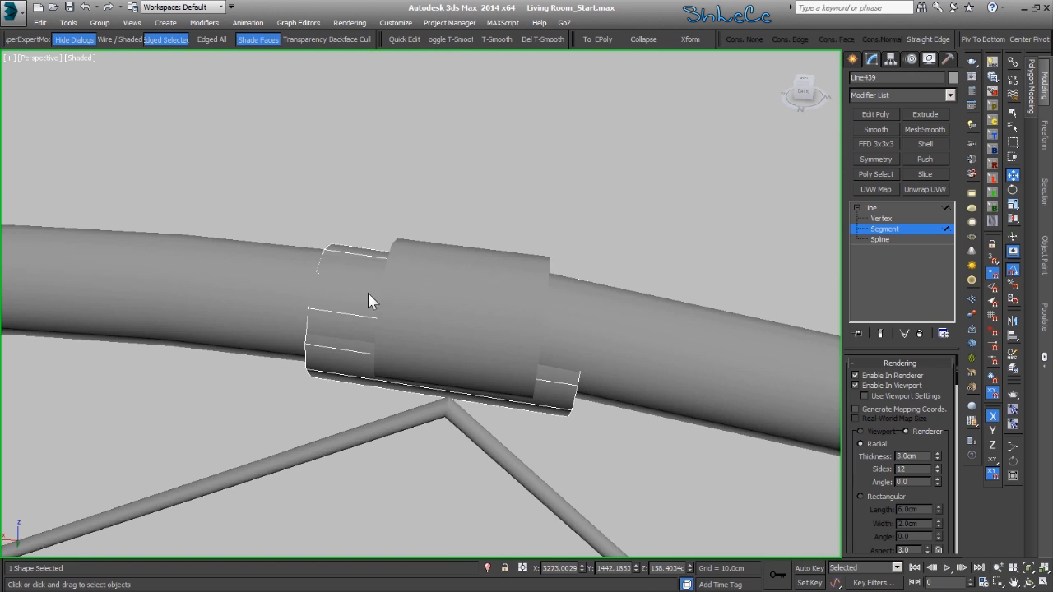
click(376, 223)
drag(449, 274, 451, 261)
drag(375, 310, 383, 309)
- Nudge the sleeve segment at the arc's free end so that it surrounds the tube evenly
middle_drag(443, 465, 478, 291)
scroll(475, 189, down, 6)
middle_drag(315, 391, 416, 349)
scroll(396, 275, up, 4)
scroll(474, 240, up, 4)
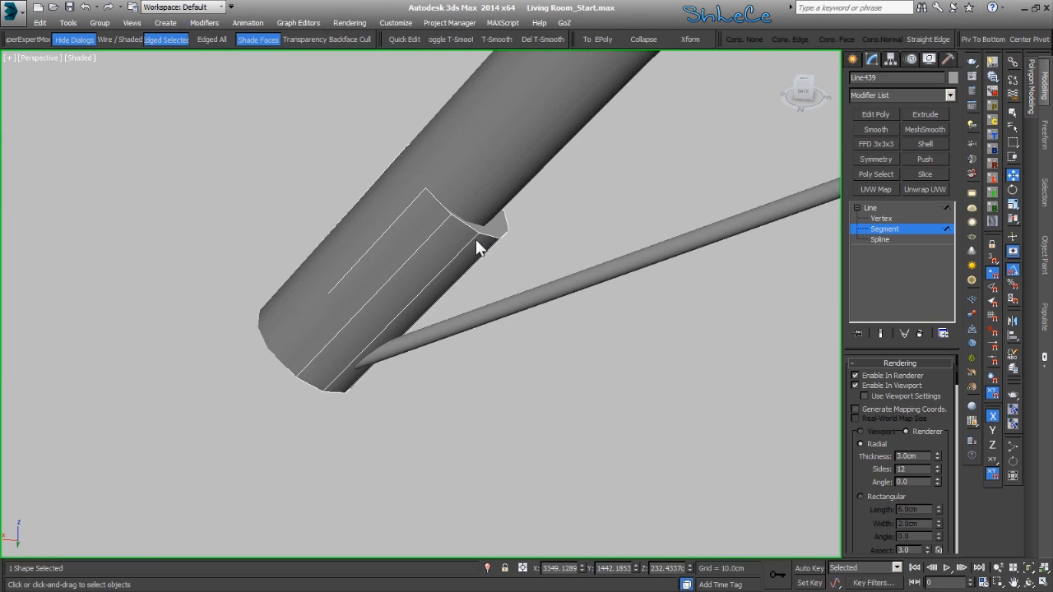
drag(204, 121, 205, 122)
drag(319, 267, 309, 263)
- Raise the sleeve segment at the pole's foot slightly along Z, and leave segment editing
scroll(548, 334, down, 8)
middle_drag(510, 354, 445, 241)
drag(464, 390, 409, 432)
key(z)
scroll(408, 430, down, 6)
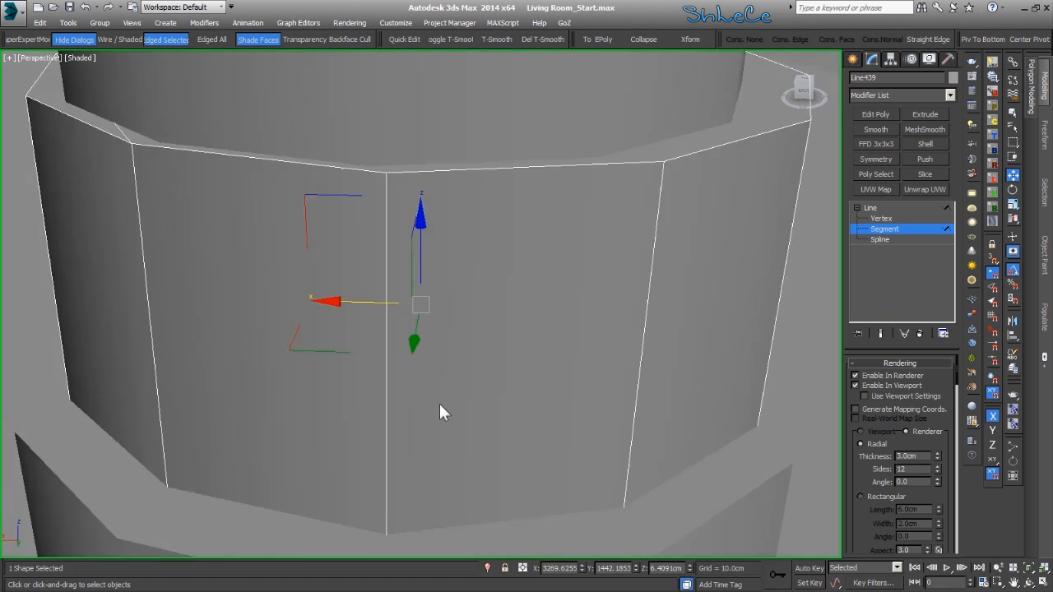
drag(426, 326, 426, 320)
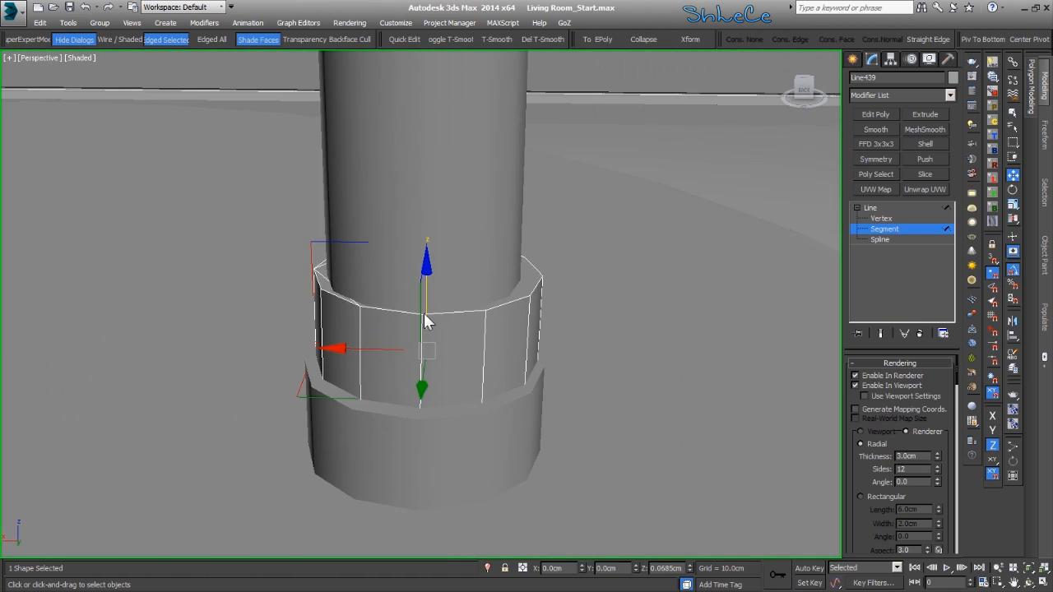
scroll(423, 313, down, 10)
middle_drag(307, 182, 413, 392)
scroll(531, 313, up, 5)
click(905, 229)
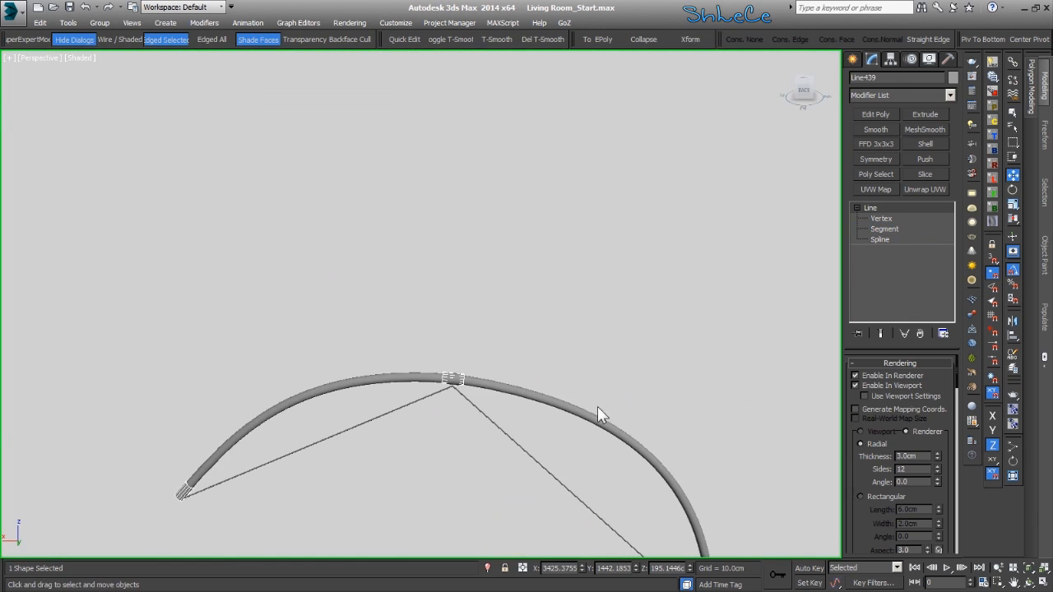
- Raise the thin cable line's middle vertex along Z until it touches the underside of the top collar
scroll(462, 367, up, 5)
click(474, 264)
middle_drag(474, 263, 501, 321)
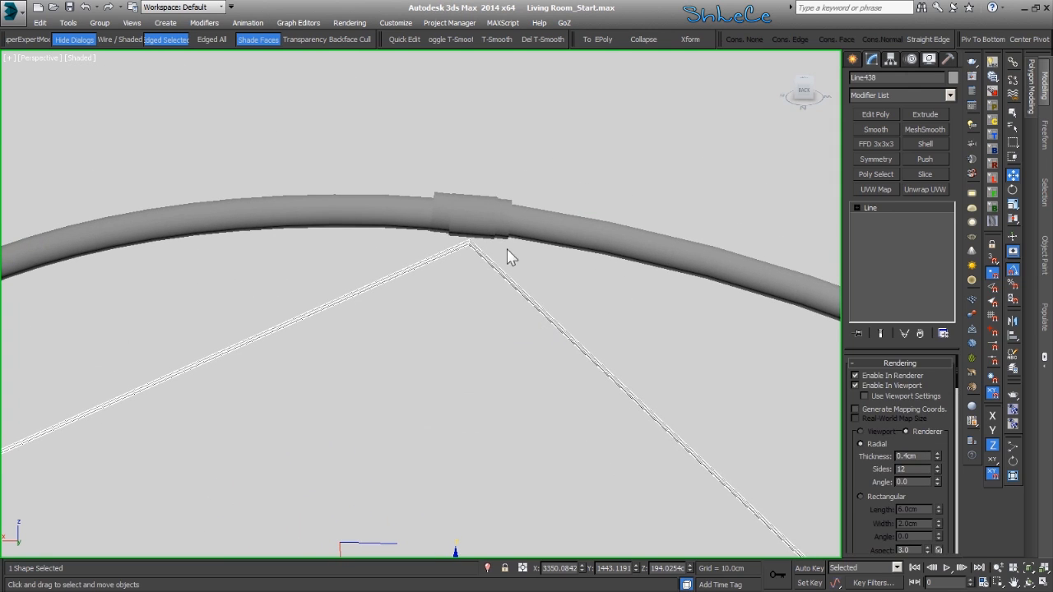
click(857, 207)
click(881, 218)
click(468, 244)
scroll(473, 263, up, 5)
scroll(474, 263, up, 2)
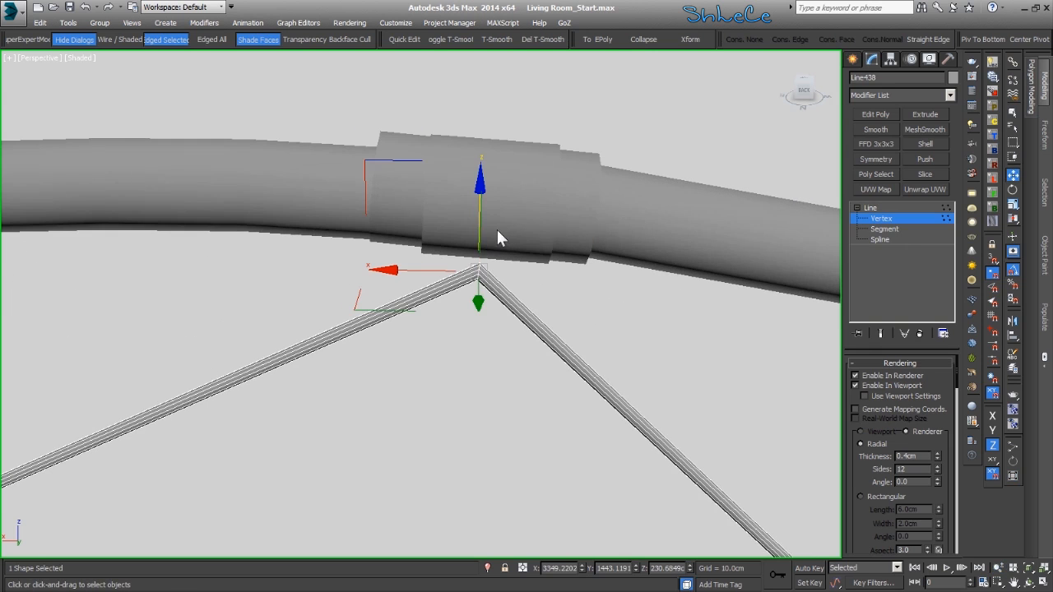
drag(477, 228, 489, 205)
scroll(489, 216, down, 5)
scroll(489, 216, down, 5)
alt+middle_drag(523, 286, 544, 286)
key(alt+z)
drag(498, 203, 500, 170)
alt+middle_drag(526, 271, 479, 259)
key(w)
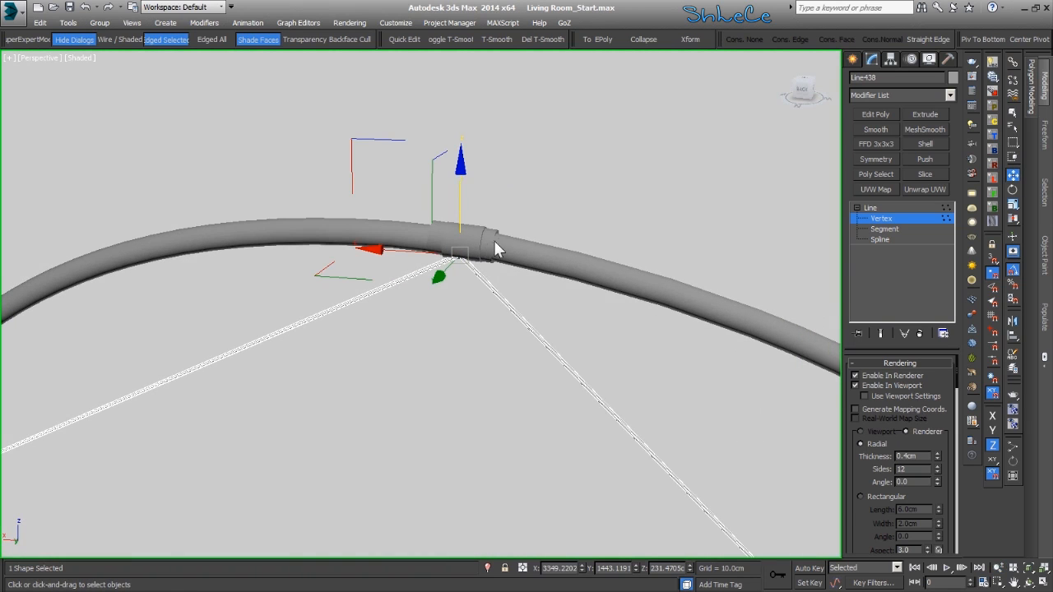
click(922, 215)
- Examine the junction between the cable and the top collar, close up and across the whole arch
key(alt+z)
drag(517, 228, 500, 217)
key(w)
scroll(547, 407, down, 10)
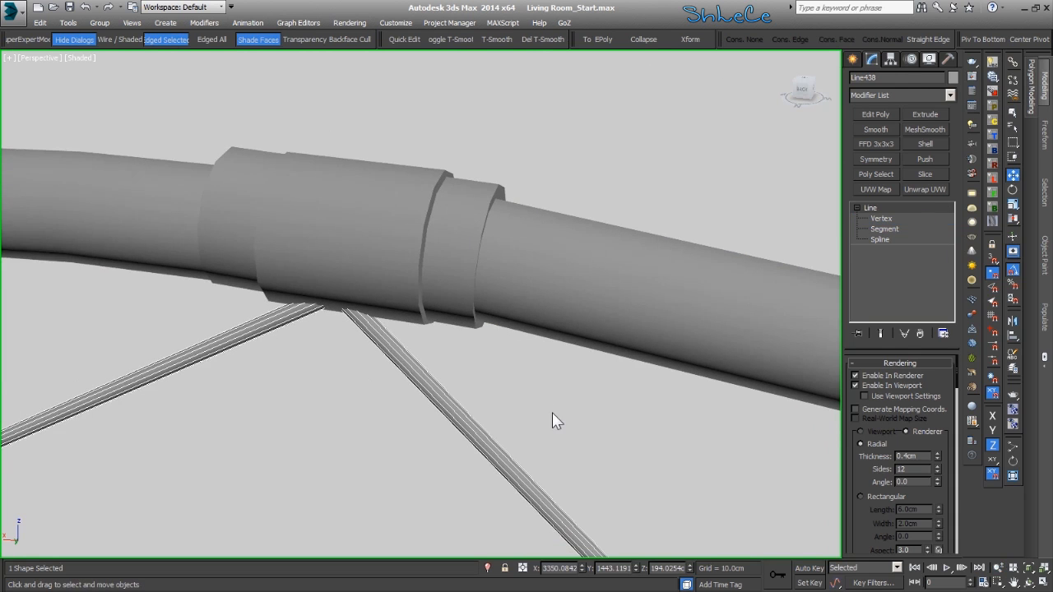
scroll(537, 342, down, 7)
middle_drag(538, 341, 557, 316)
mouse_move(613, 402)
middle_down()
mouse_move(601, 375)
mouse_move(599, 412)
middle_up()
scroll(437, 204, up, 8)
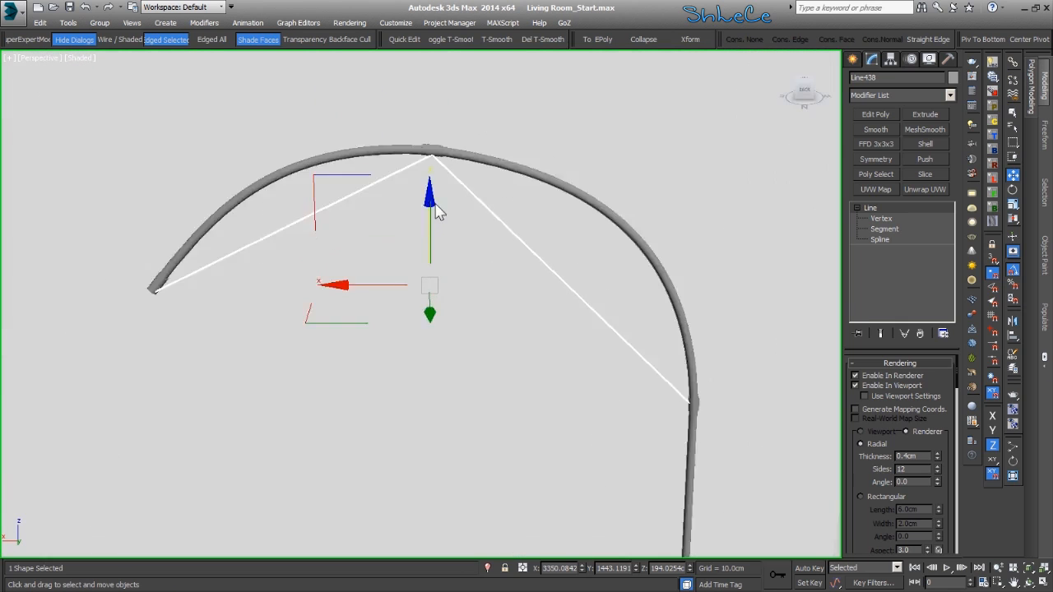
middle_drag(456, 119, 453, 217)
key(alt+z)
drag(453, 217, 440, 214)
scroll(442, 211, up, 5)
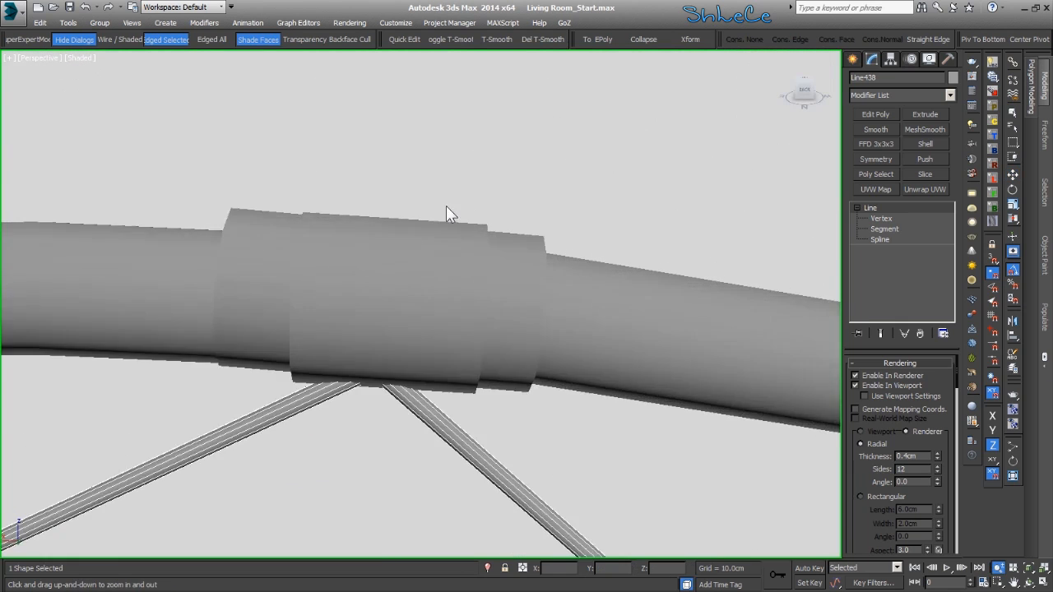
scroll(446, 205, down, 1)
- Move the cable's vertices at the arc's free end along Y and up about 0.44 cm to meet the sleeve centrally
alt+middle_drag(456, 303, 324, 400)
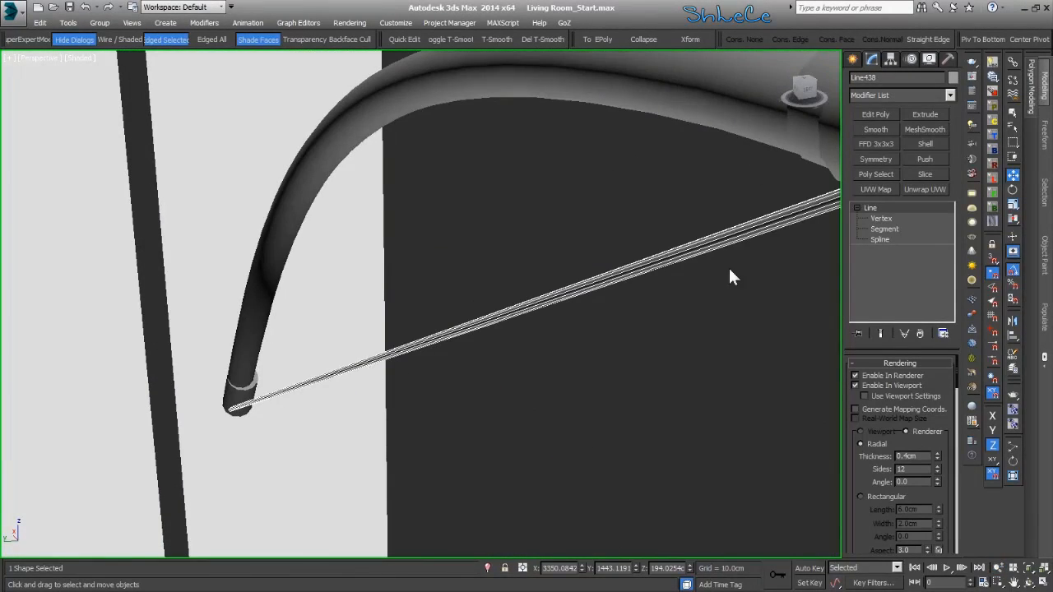
click(890, 219)
drag(296, 376, 142, 479)
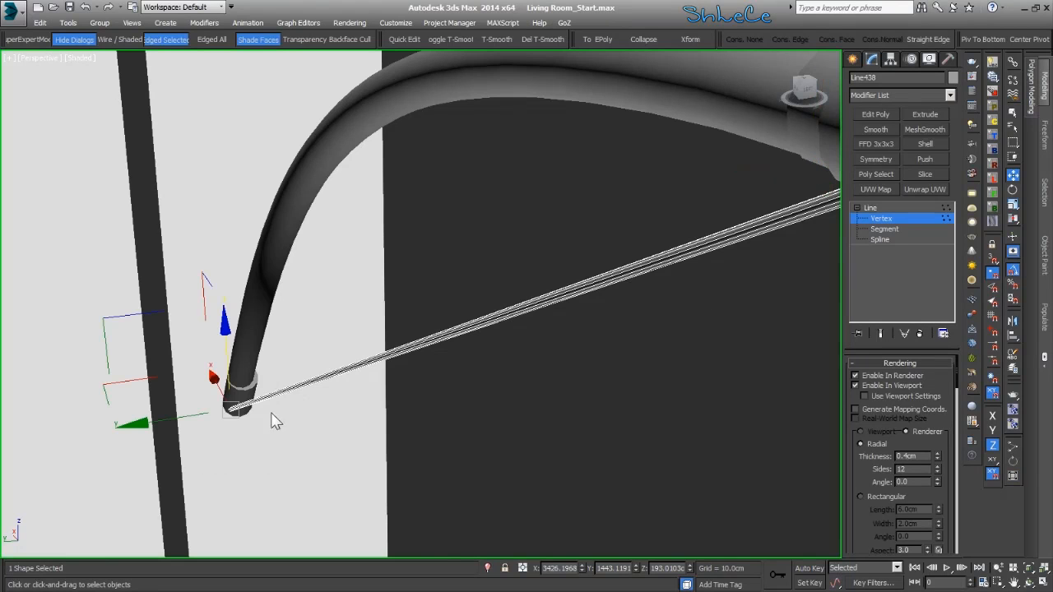
drag(153, 429, 168, 416)
drag(238, 381, 238, 372)
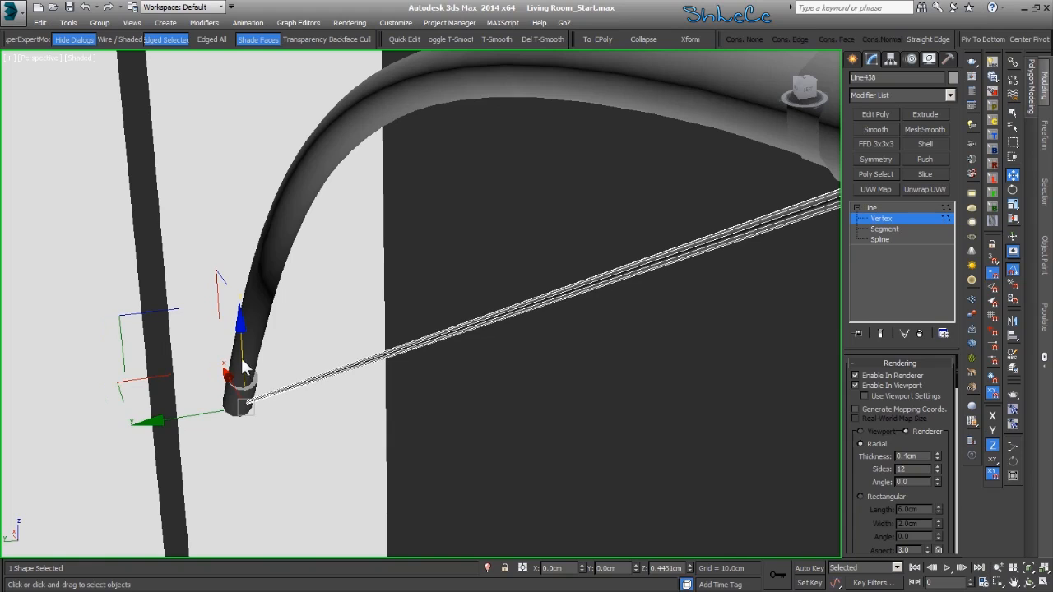
click(908, 217)
- Move the sleeve segment at the arc's free end about 0.17 cm along Y to centre it on the tube
click(238, 401)
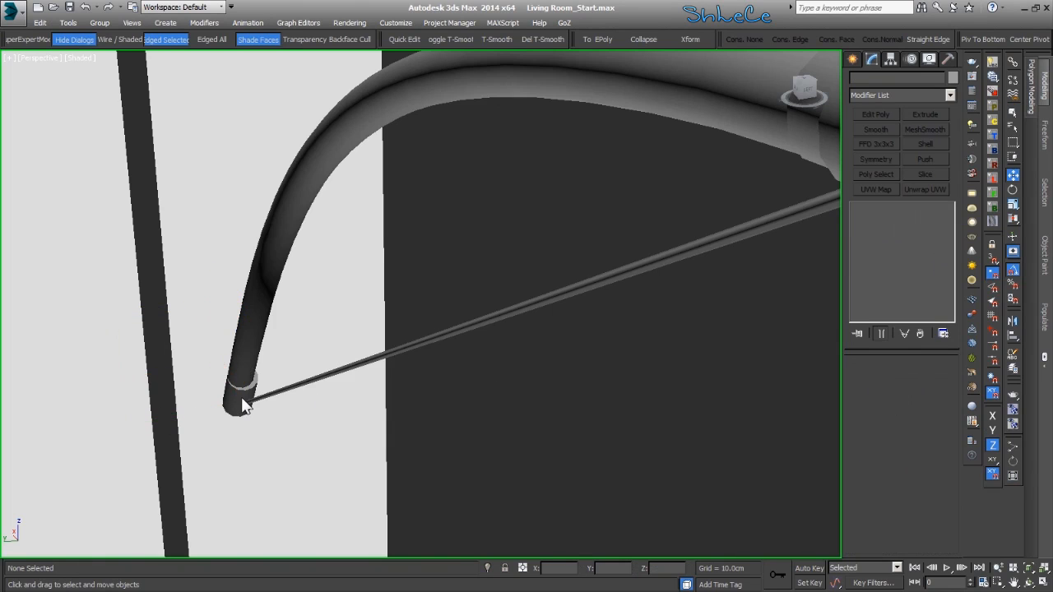
click(239, 401)
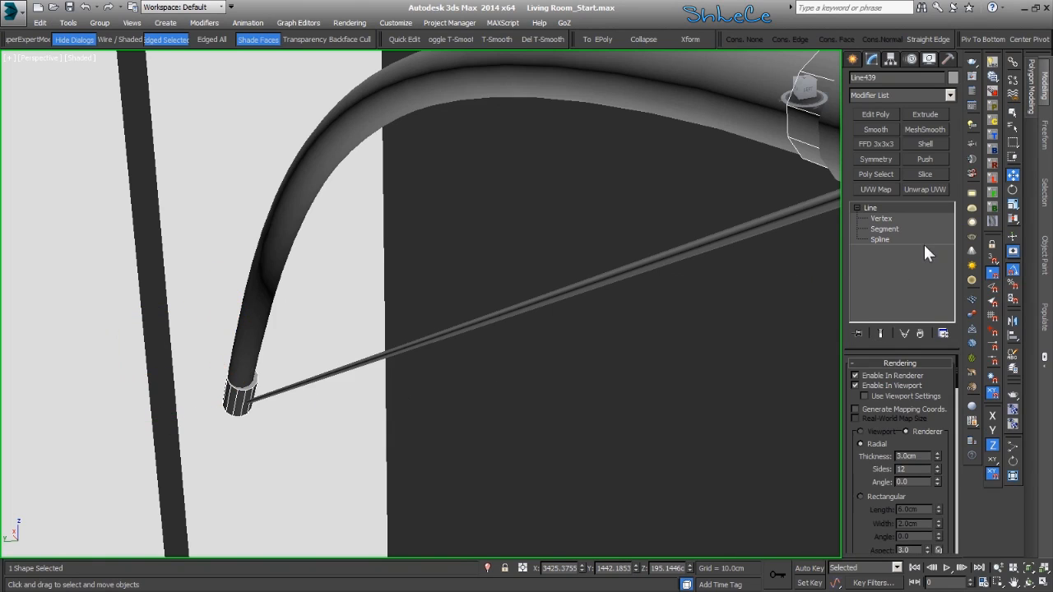
click(884, 228)
click(239, 402)
scroll(223, 412, up, 2)
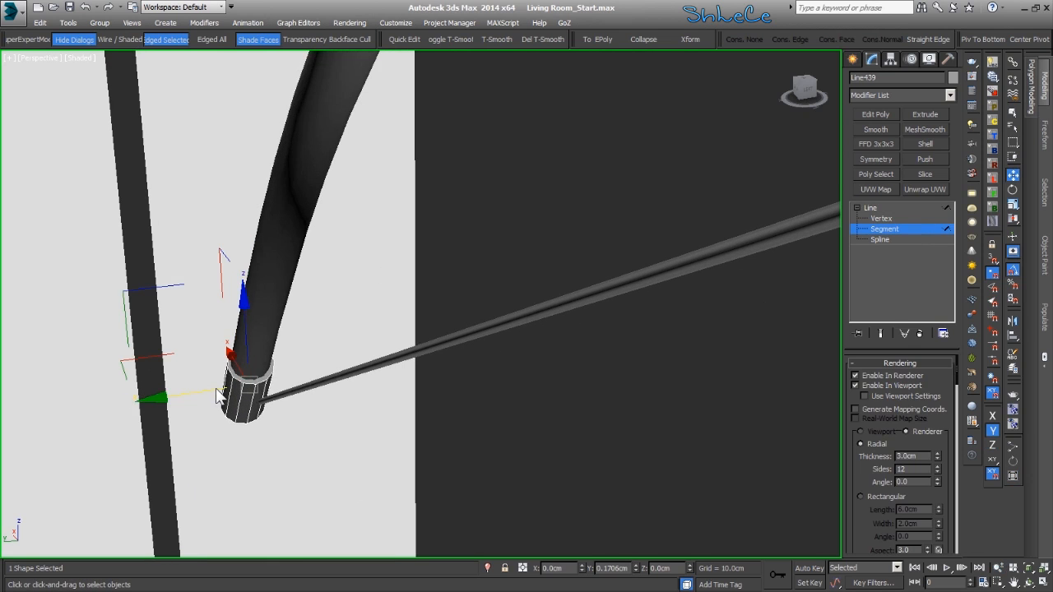
scroll(313, 398, down, 5)
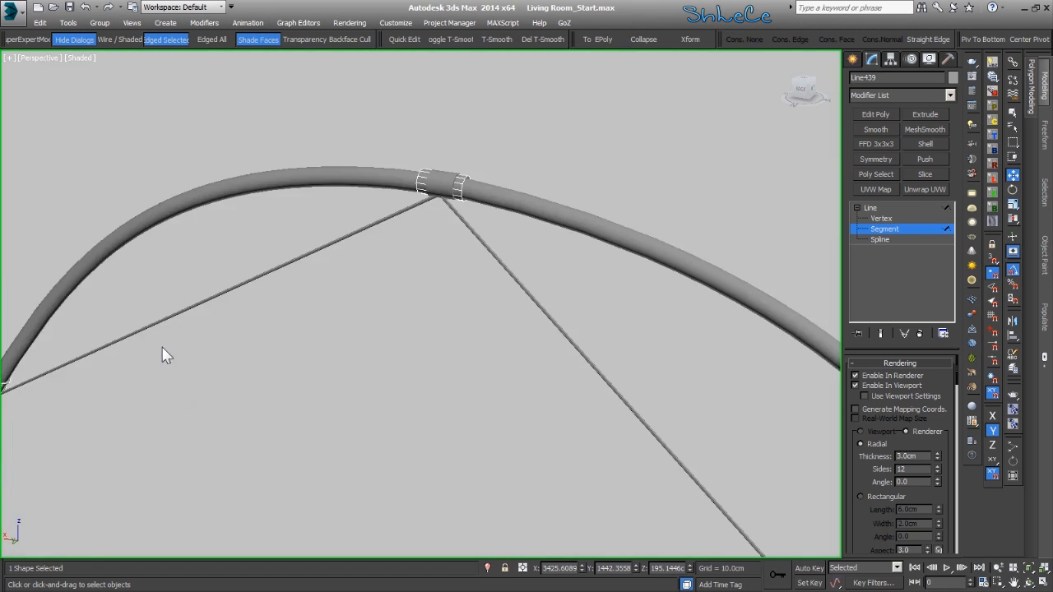
- Isolate the arched pole together with its sleeves and show the arc's free end from the front
scroll(272, 347, down, 3)
click(885, 229)
scroll(120, 265, down, 5)
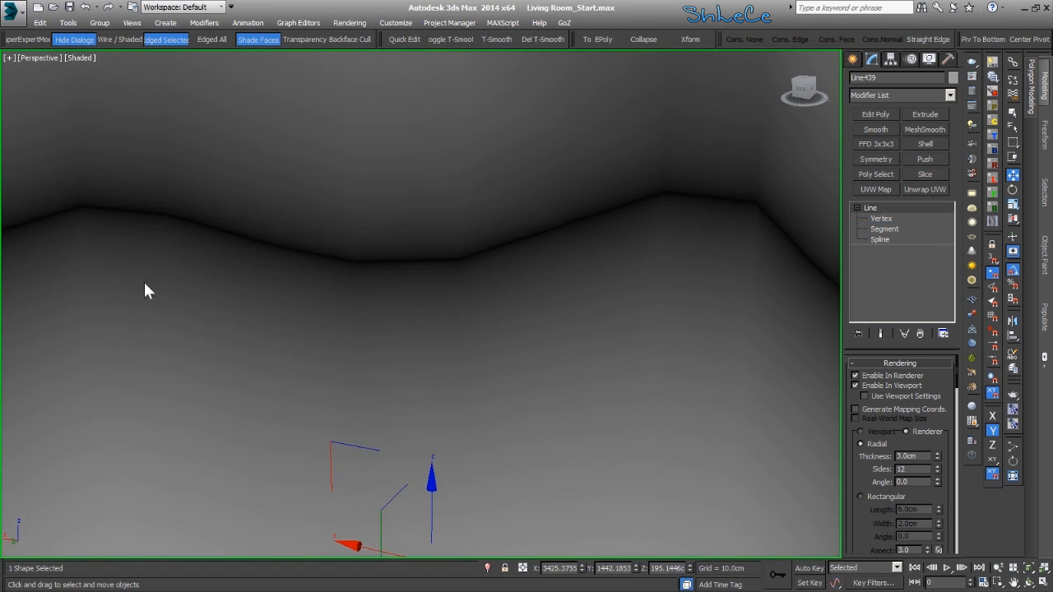
click(442, 282)
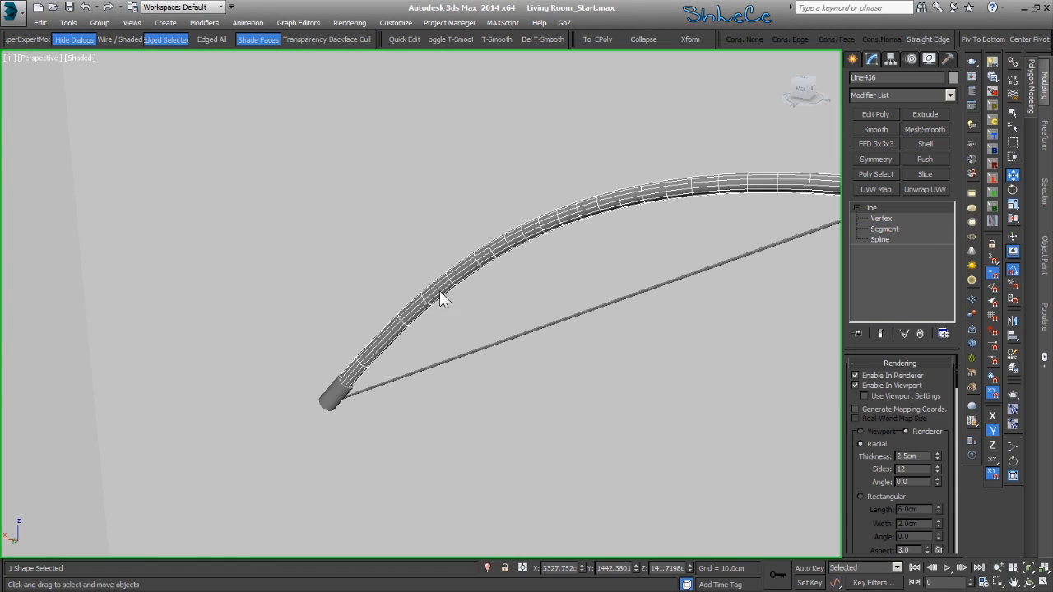
ctrl+click(337, 396)
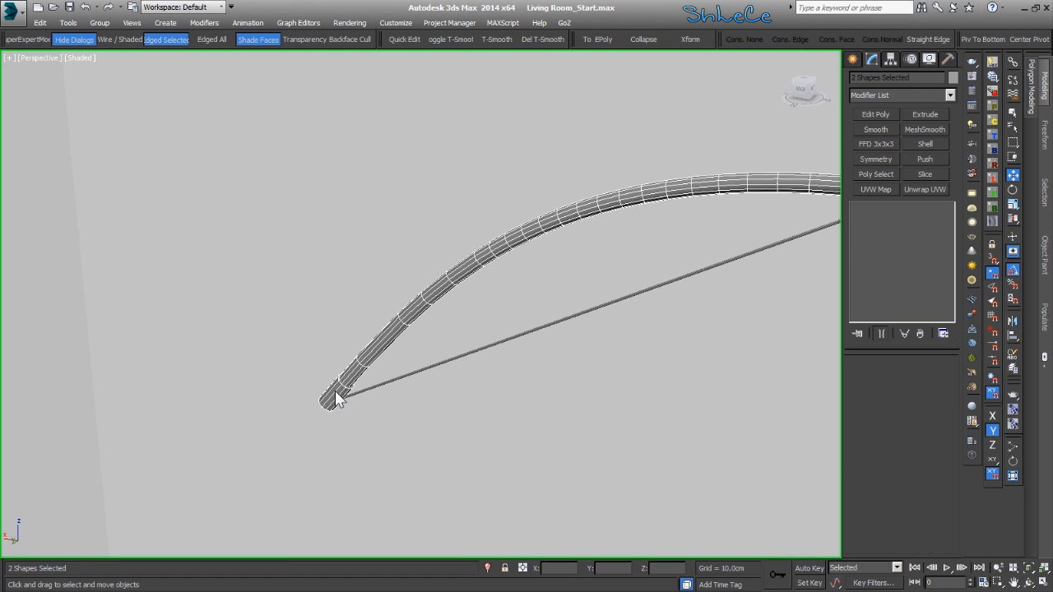
key(alt+q)
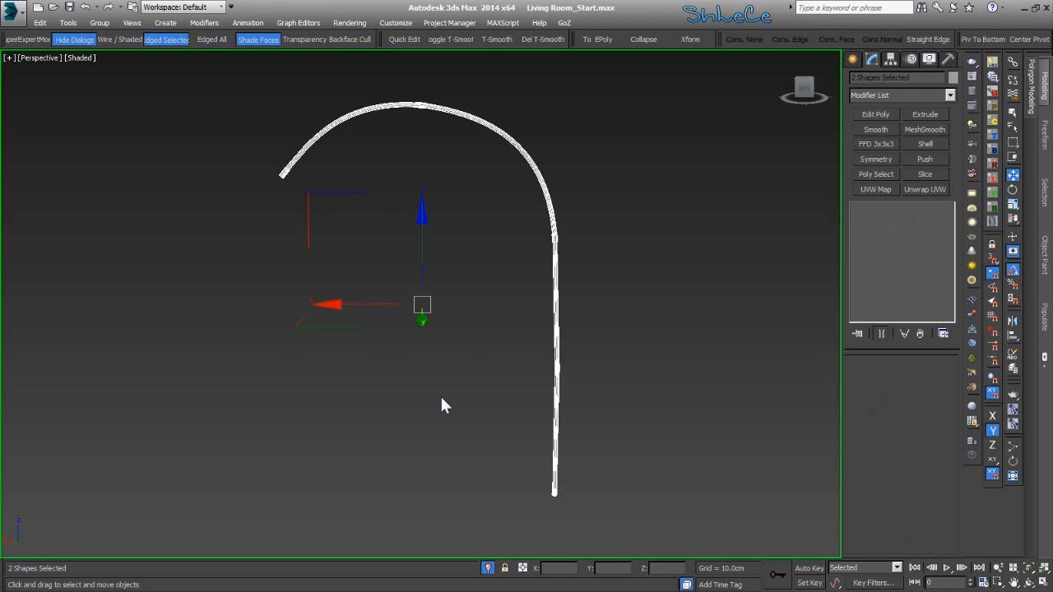
key(f)
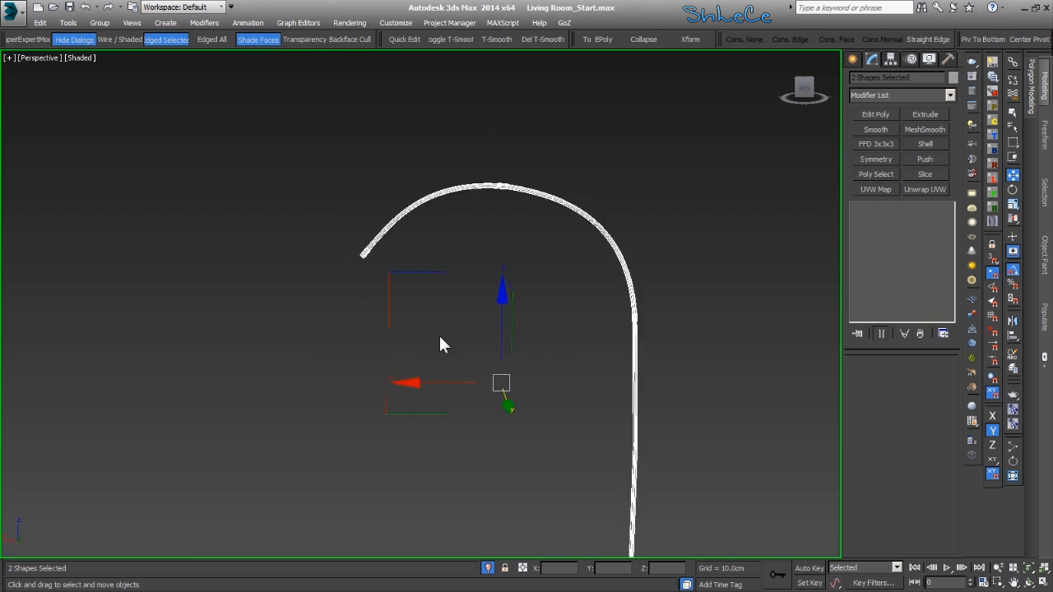
scroll(452, 305, up, 4)
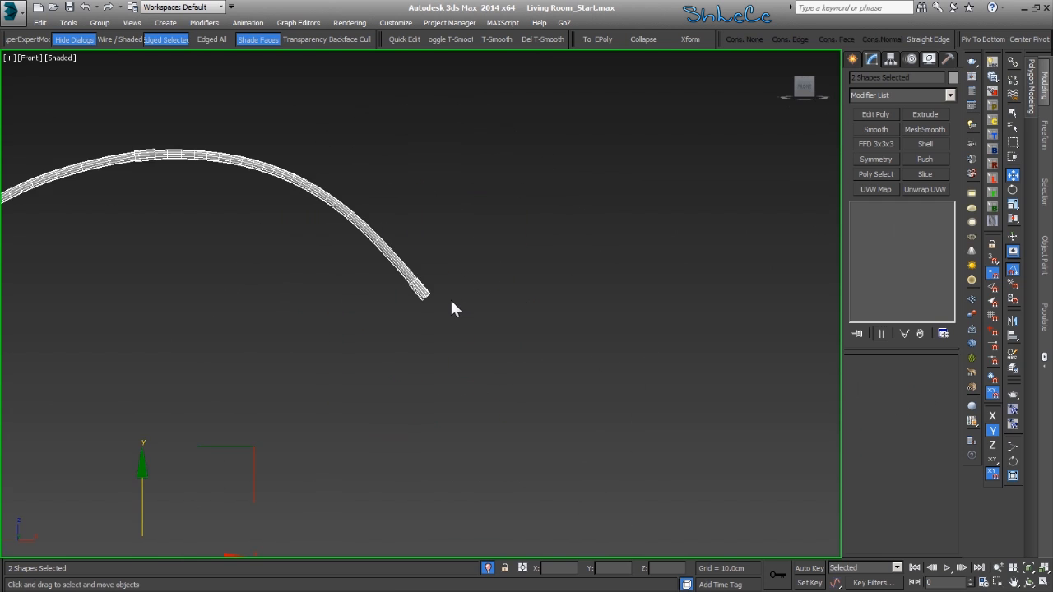
- Create a GeoSphere with a radius of about 21.6 cm at the arc's free end
click(444, 303)
click(853, 60)
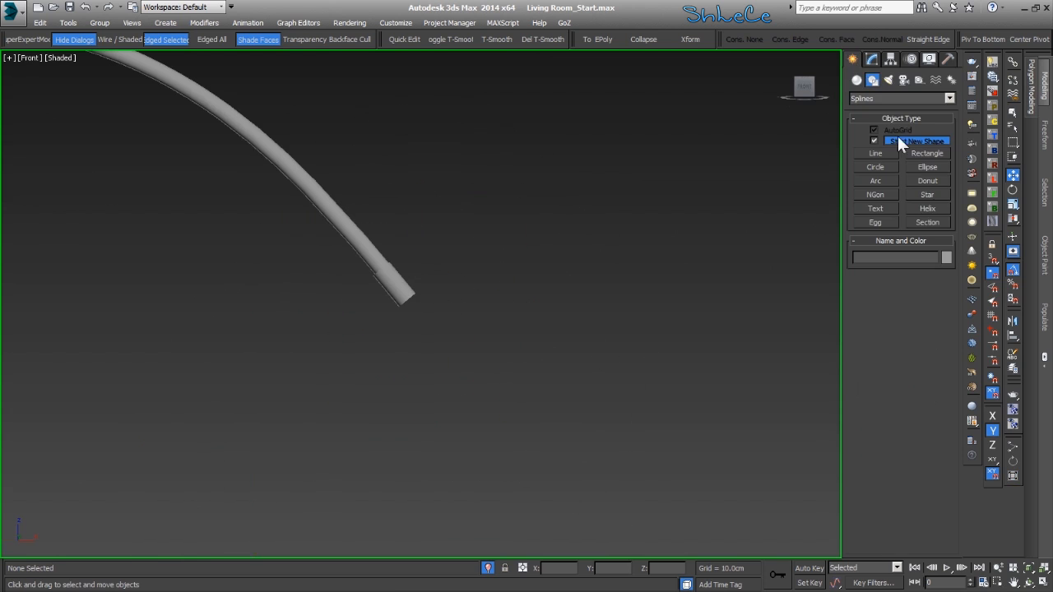
click(854, 80)
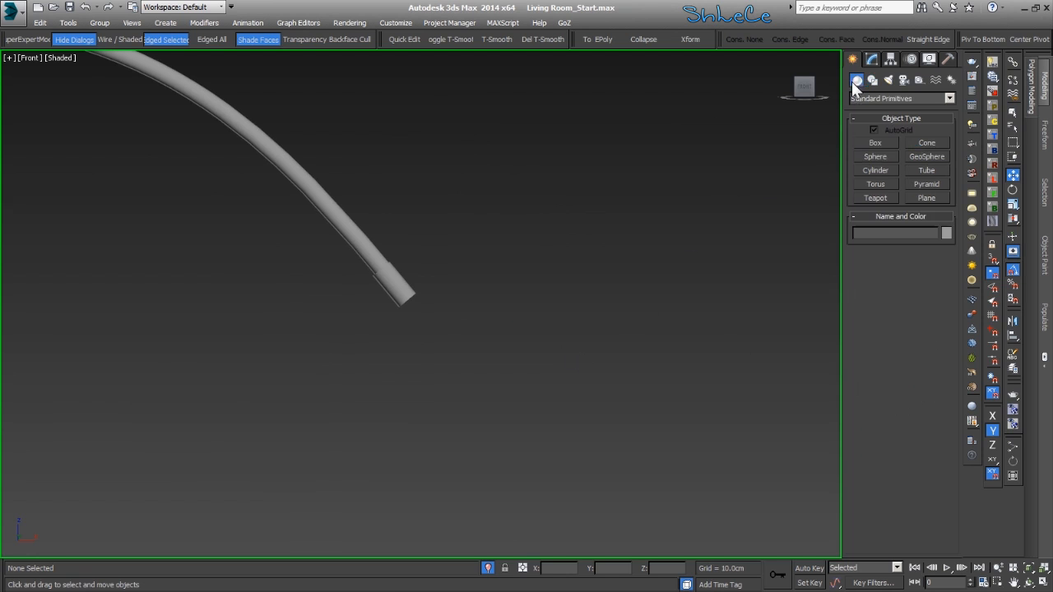
click(877, 97)
click(872, 115)
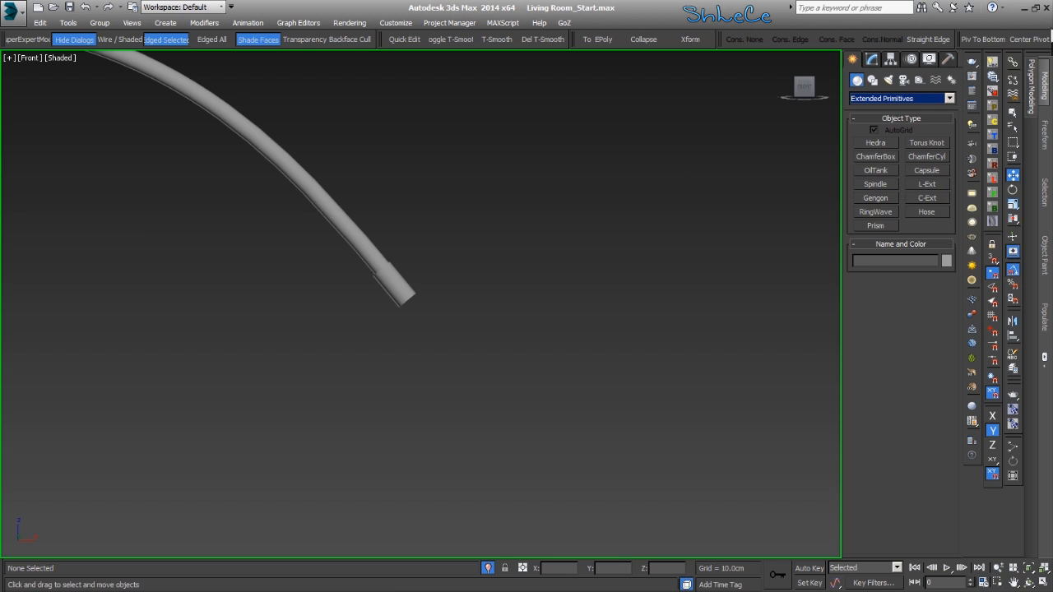
click(914, 98)
click(903, 110)
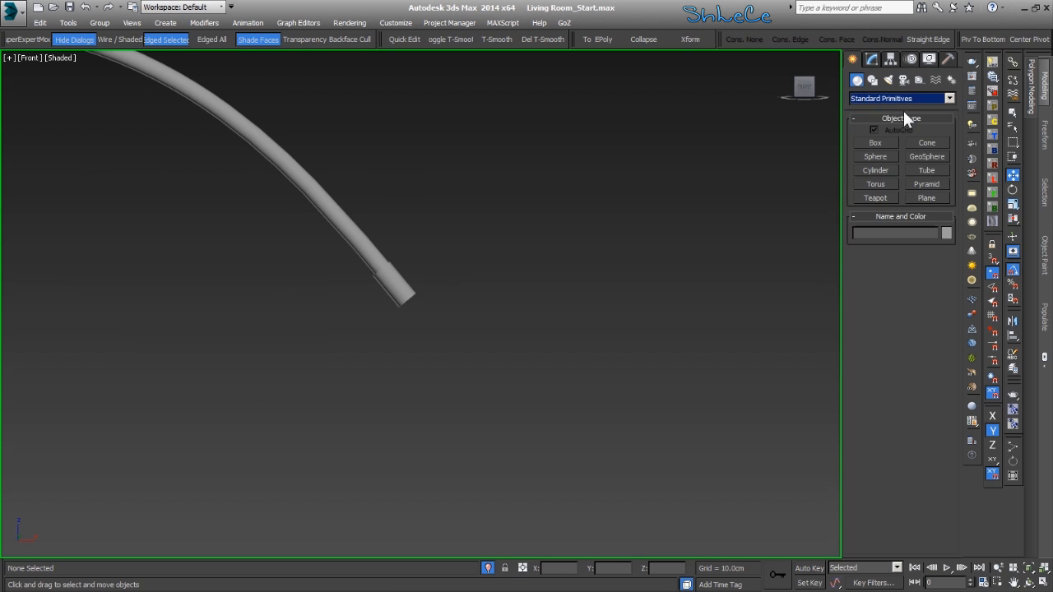
click(927, 157)
scroll(407, 329, up, 2)
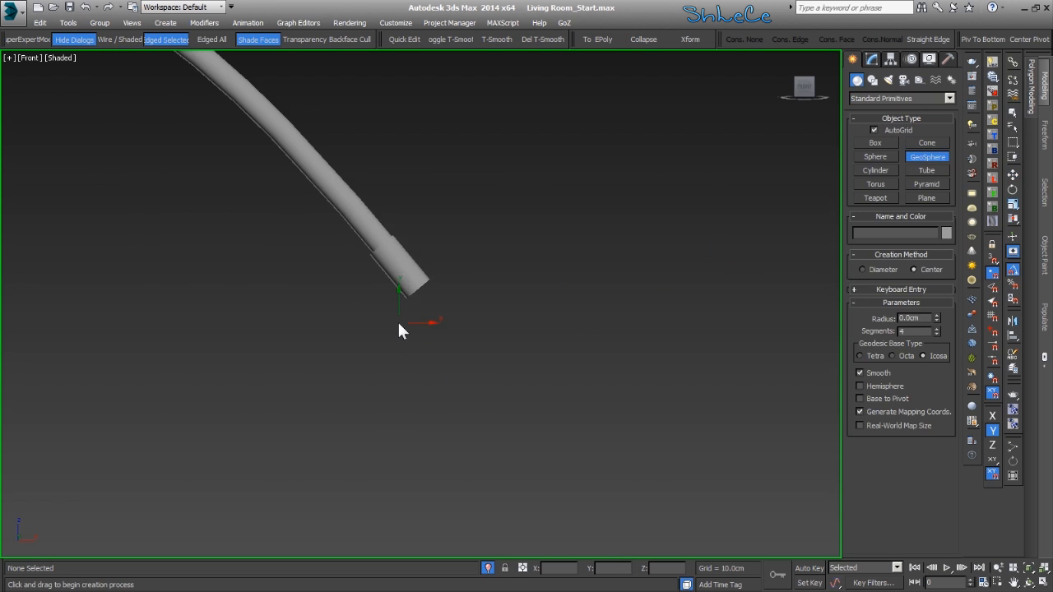
drag(418, 300, 554, 473)
scroll(543, 440, down, 4)
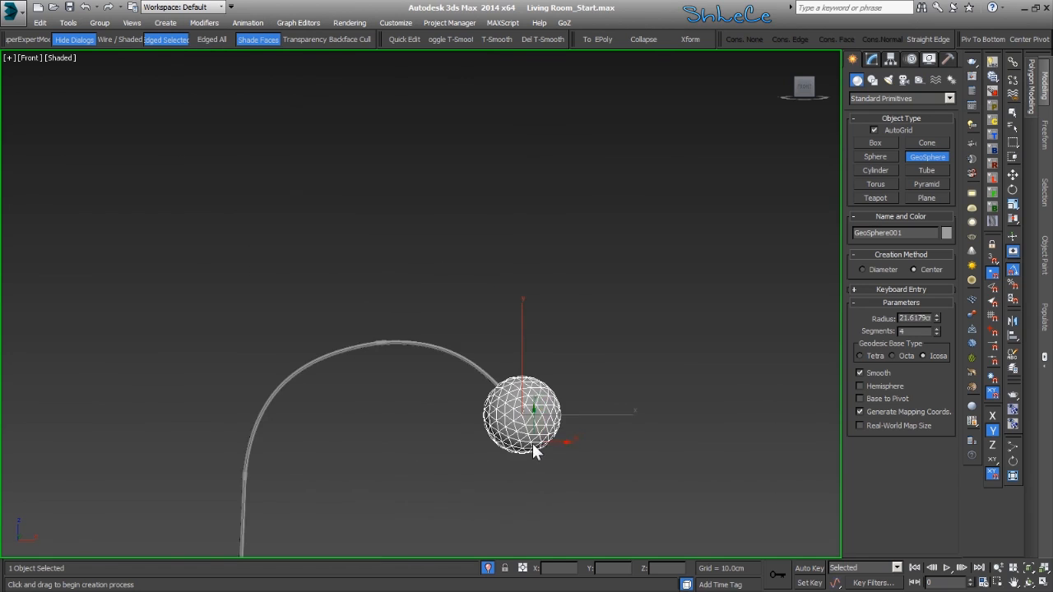
- Lower the geosphere about 19 cm so that its top meets the sleeve at the arc's free end
middle_drag(542, 440, 503, 313)
scroll(503, 314, up, 2)
key(w)
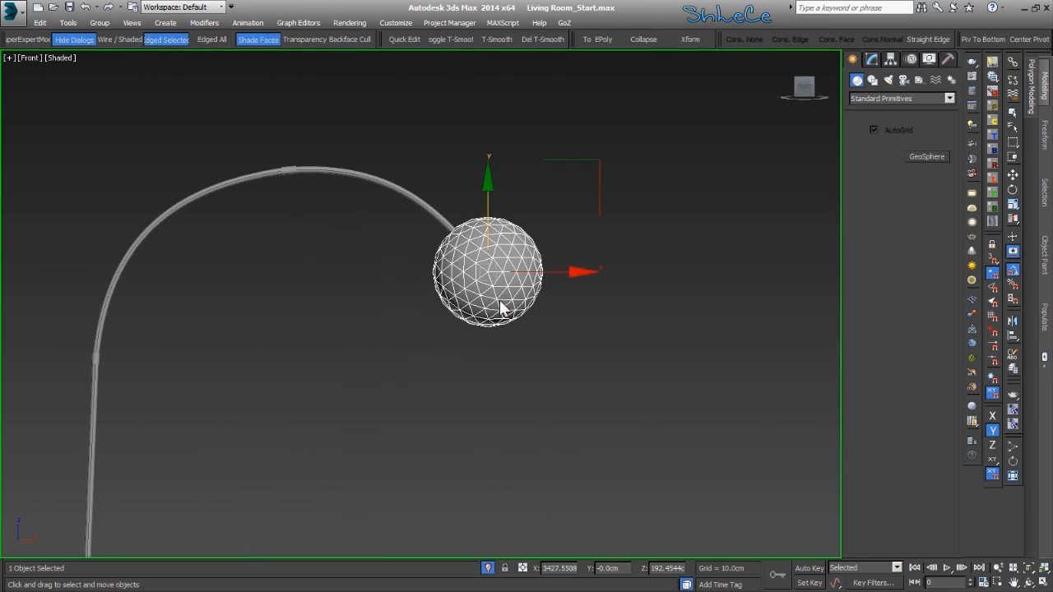
drag(492, 224, 492, 278)
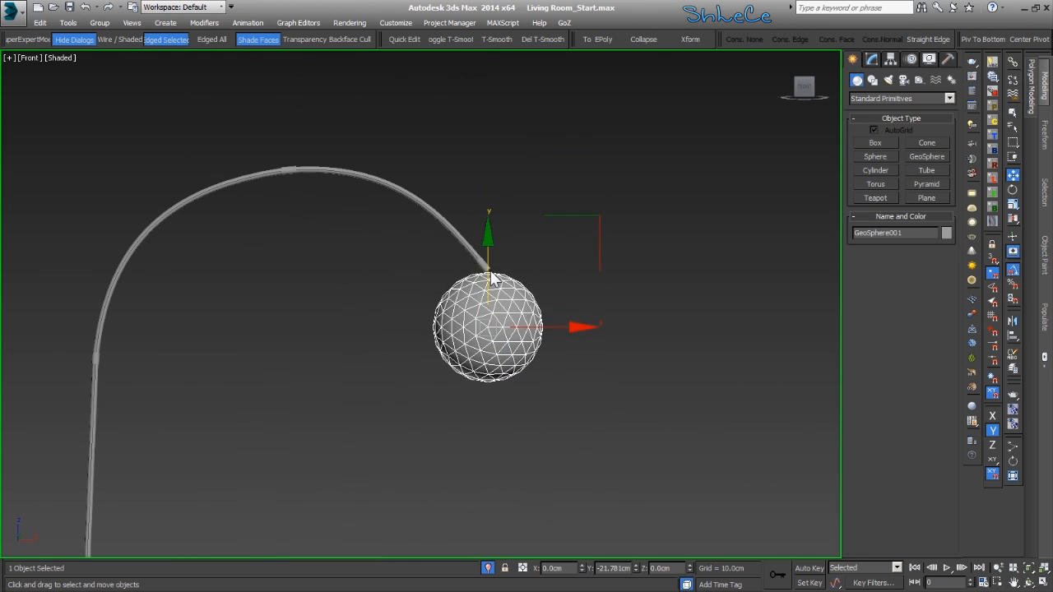
scroll(510, 294, up, 4)
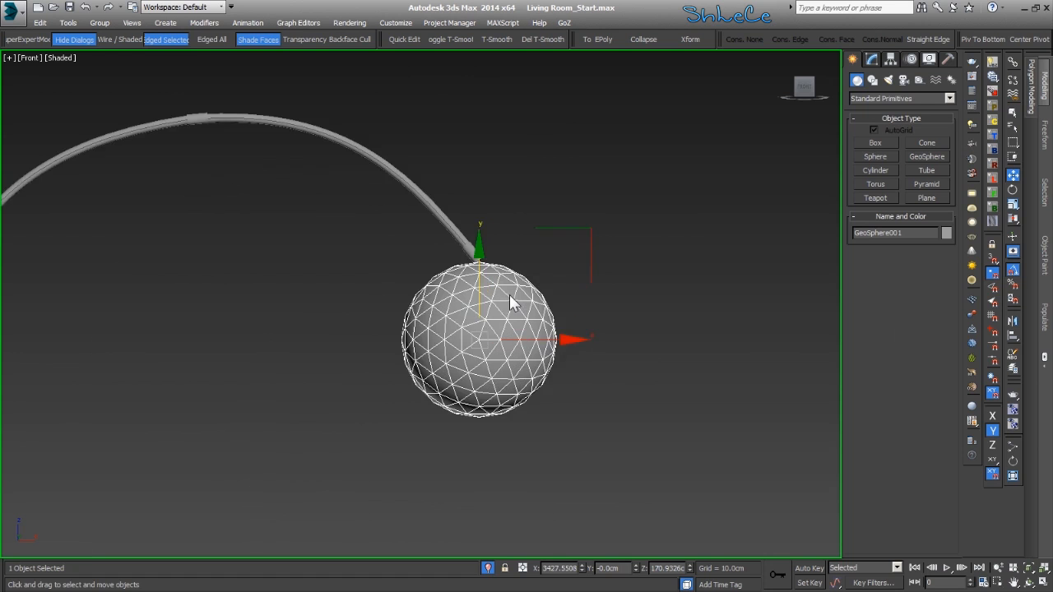
drag(470, 294, 472, 284)
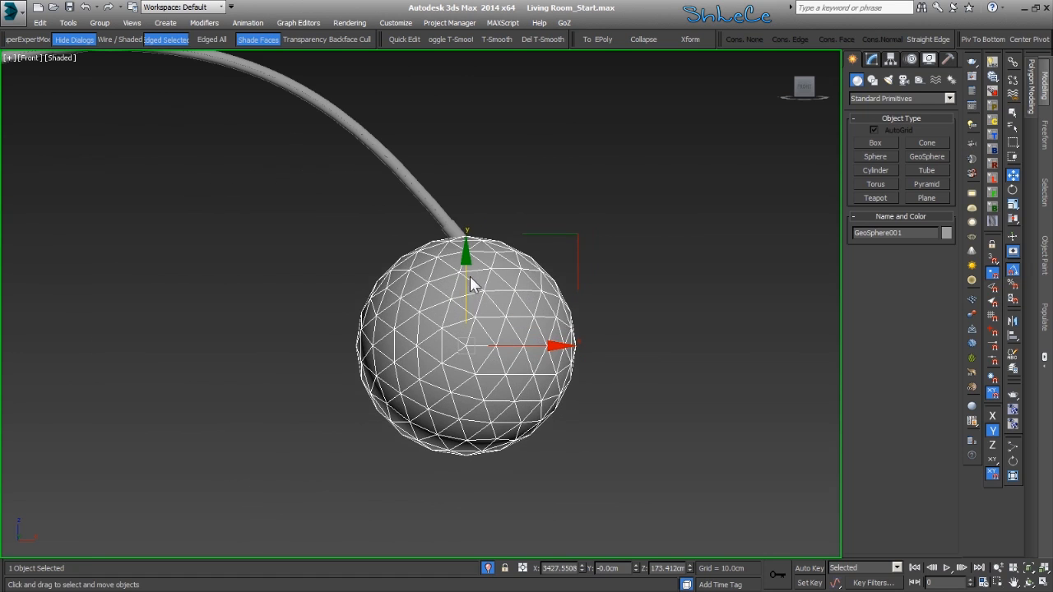
- Move the geosphere along Y to about 1443.1 cm so that it lines up with the lamp's arc
alt+middle_drag(487, 286, 513, 368)
scroll(513, 369, down, 10)
scroll(591, 389, down, 3)
alt+middle_drag(594, 393, 481, 344)
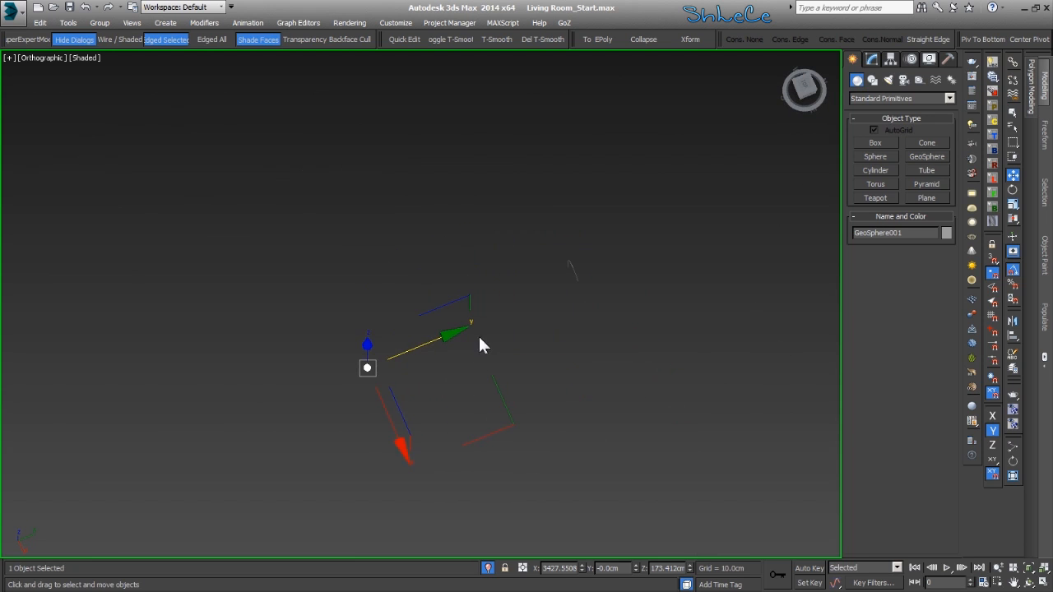
drag(445, 337, 657, 253)
drag(525, 306, 477, 333)
alt+middle_drag(477, 333, 595, 234)
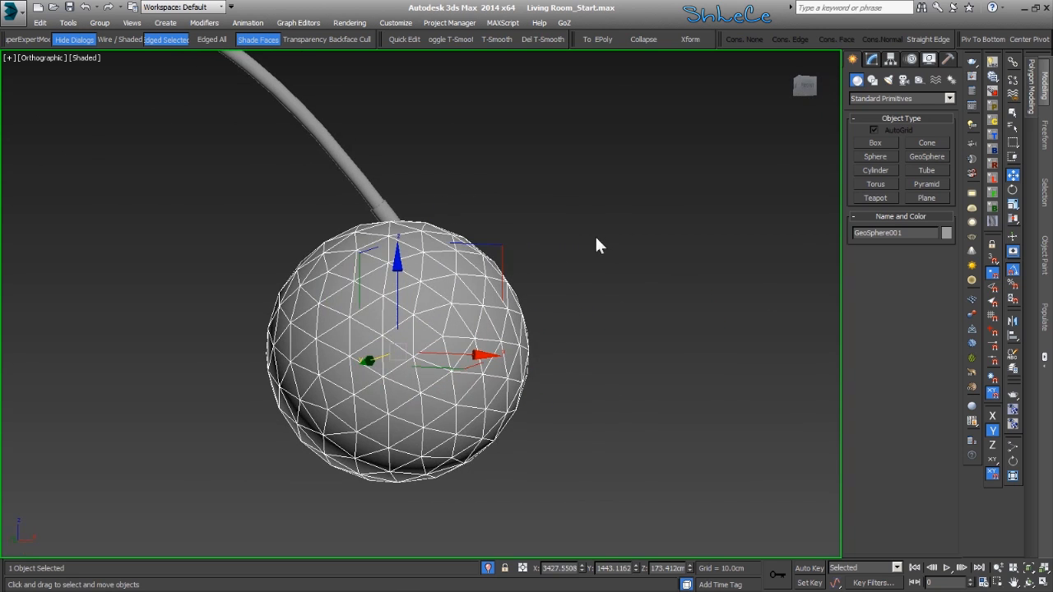
- Set the geosphere's radius to 30 cm and lower it about 7 cm to meet the arc's end
click(871, 60)
drag(937, 379, 925, 376)
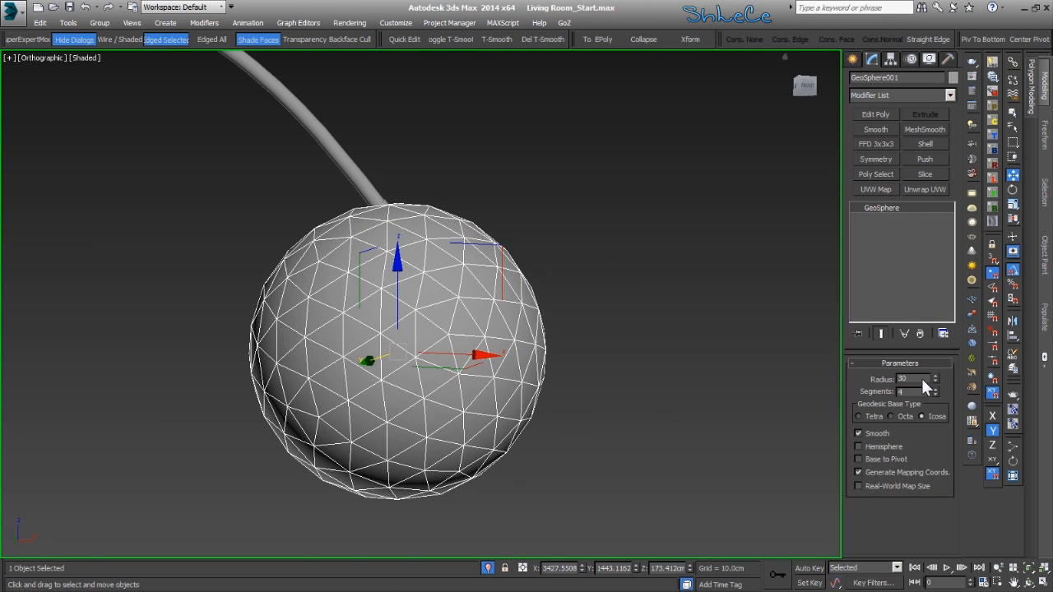
key(Return)
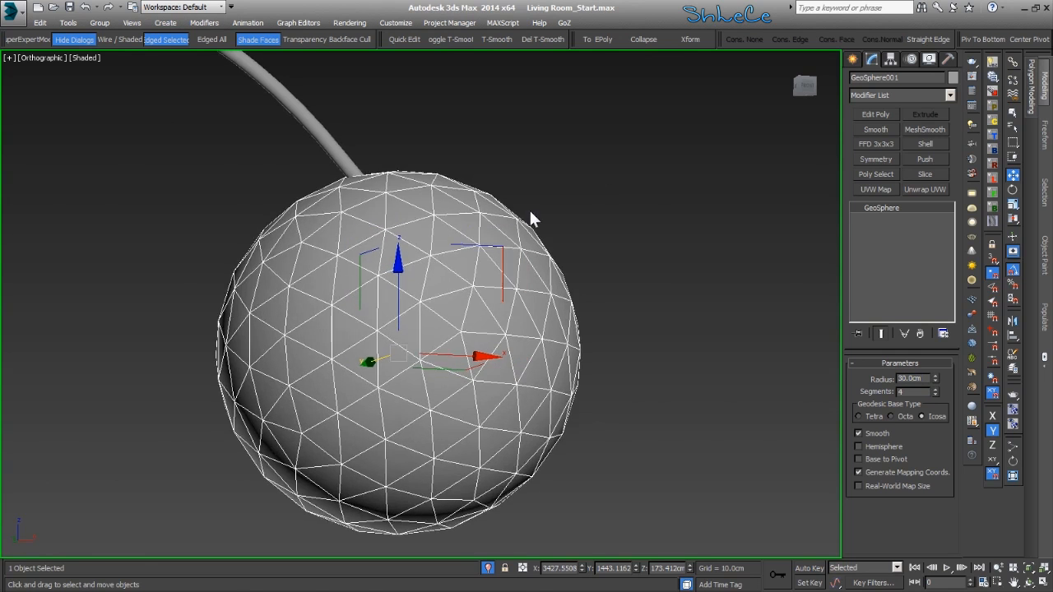
scroll(536, 217, down, 4)
mouse_move(470, 230)
mouse_down()
mouse_move(467, 281)
mouse_move(471, 247)
mouse_up()
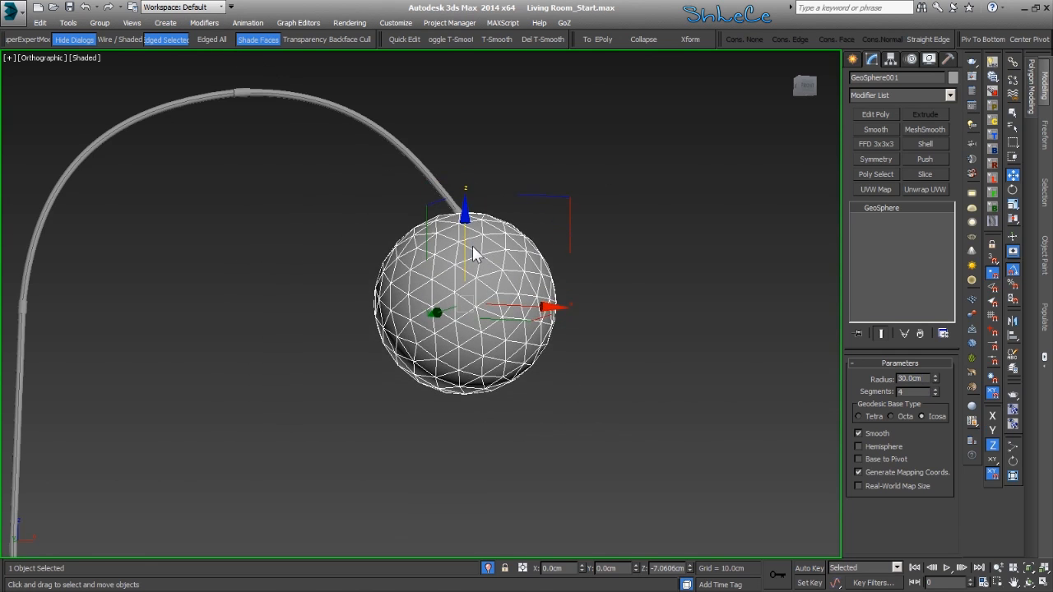
- Reduce the geosphere's segments to 3
alt+middle_drag(501, 274, 511, 301)
drag(511, 301, 474, 277)
key(w)
click(935, 395)
alt+middle_drag(839, 368, 596, 362)
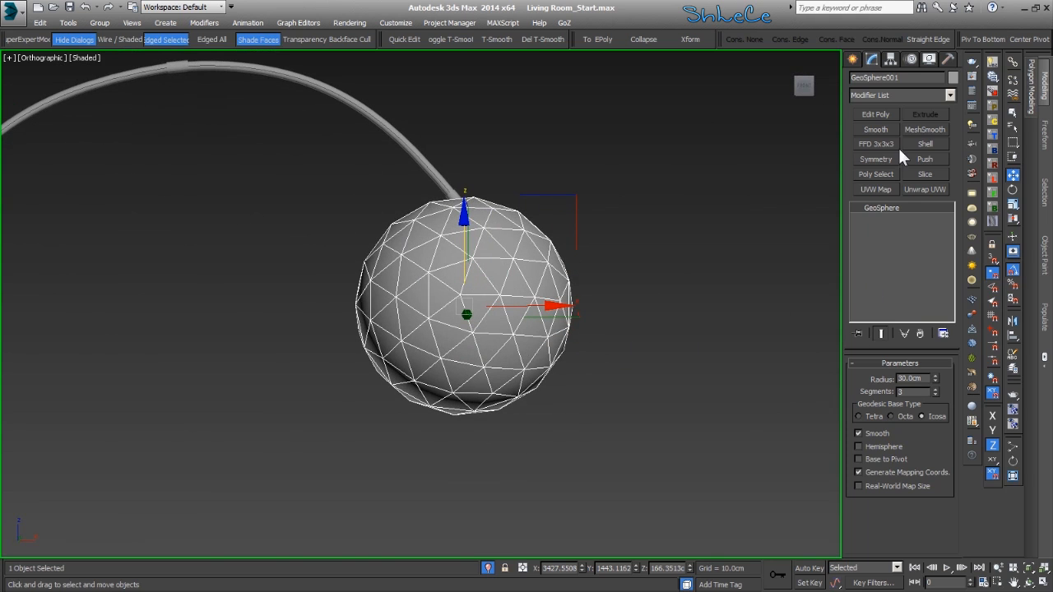
- Apply Edit Poly to the geosphere and generate a procedural topology that merges its triangles into irregular, mostly four-sided faces
click(874, 112)
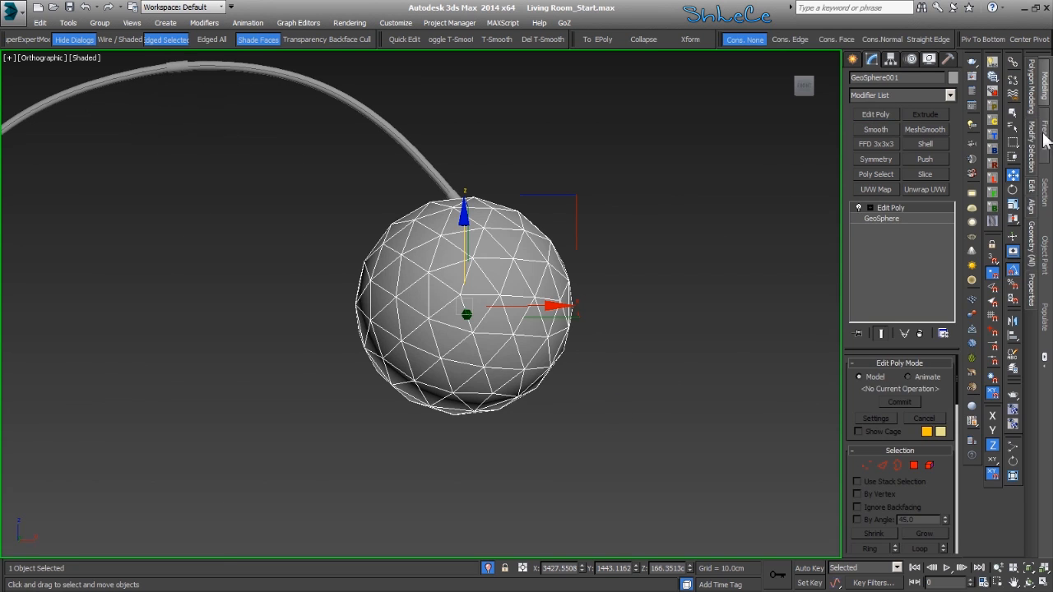
mouse_move(1039, 91)
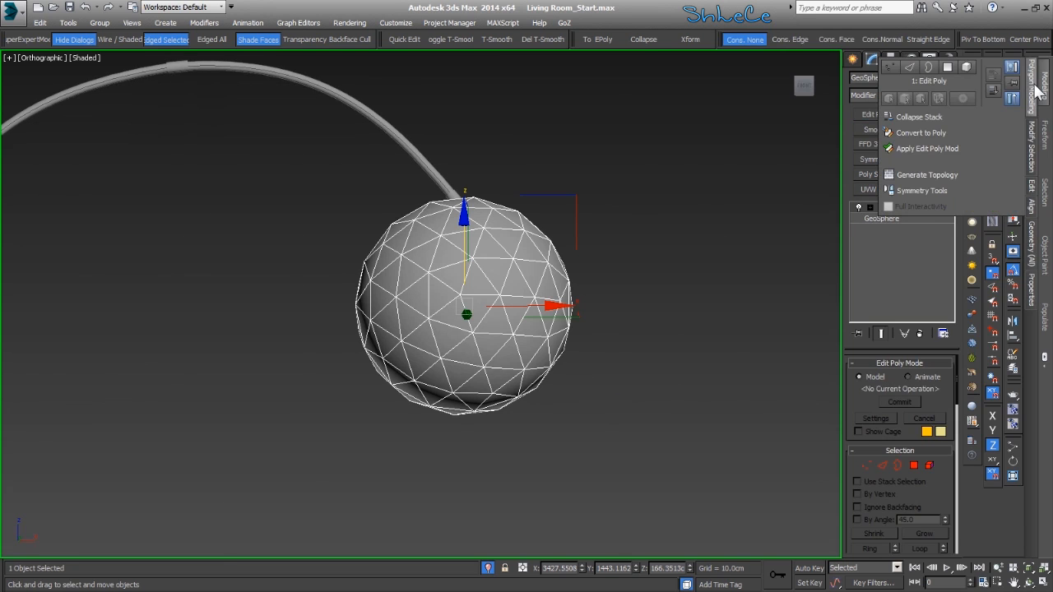
click(910, 176)
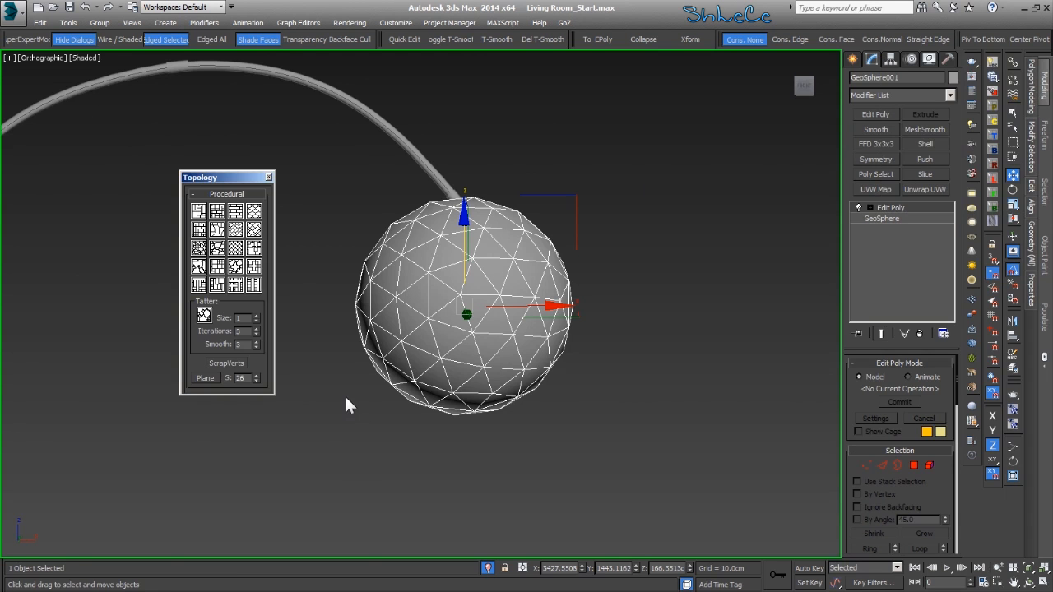
click(252, 287)
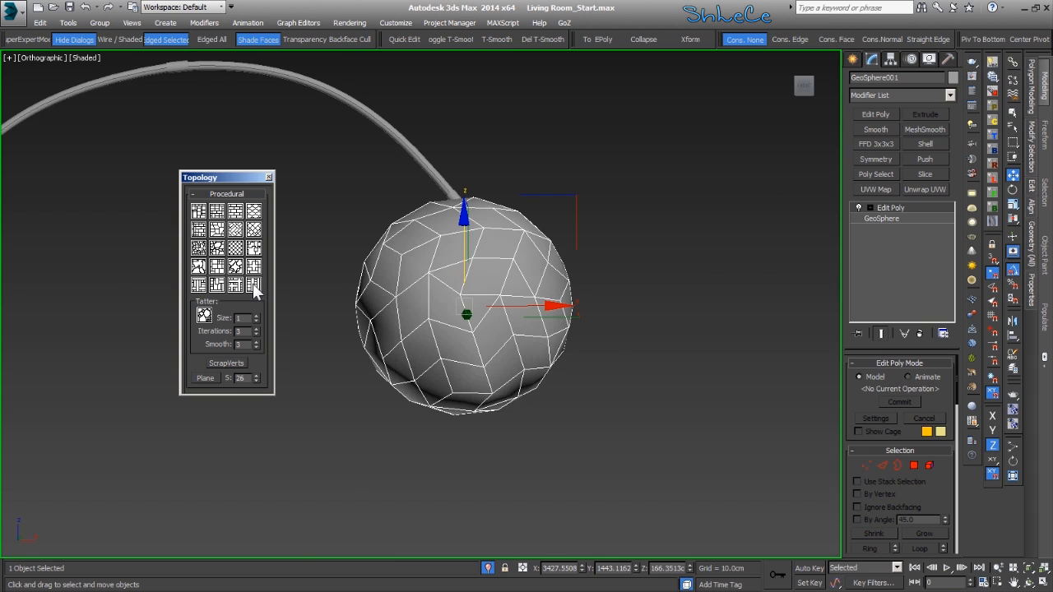
alt+middle_drag(588, 360, 568, 382)
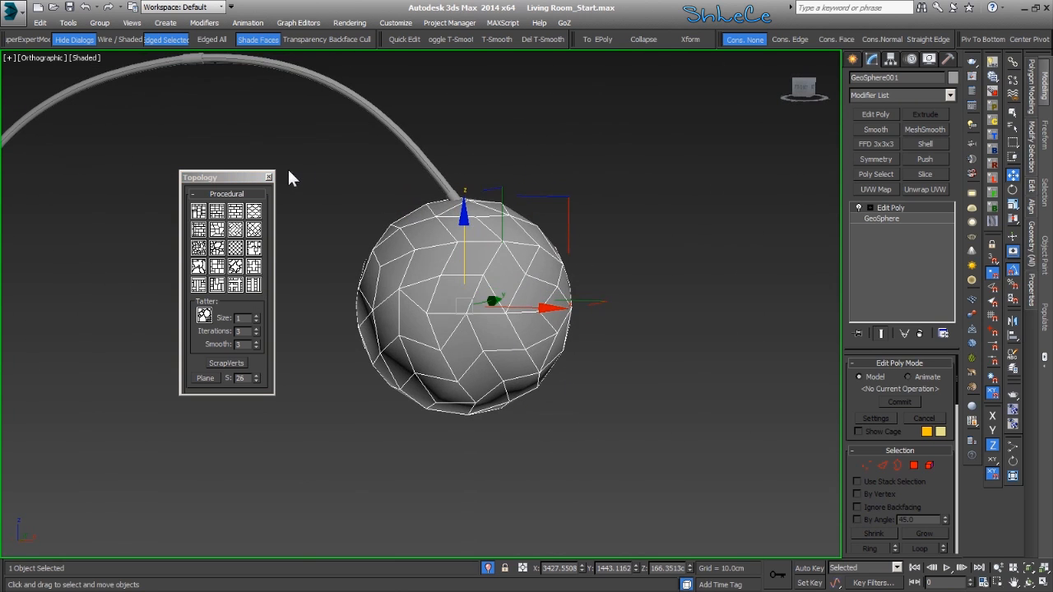
click(269, 178)
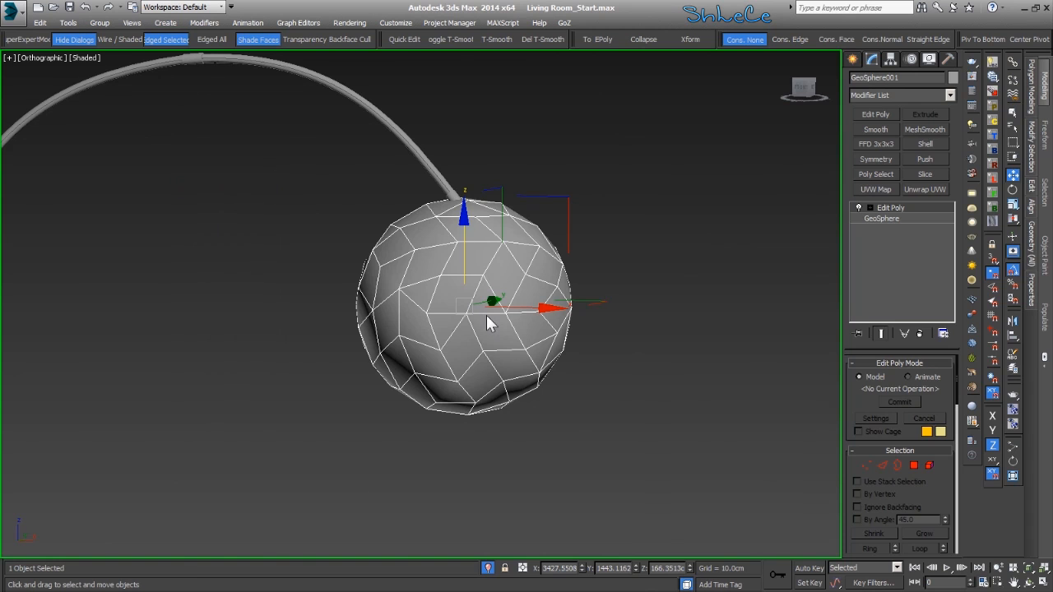
- Add a Slice modifier on top of the geosphere's Edit Poly modifier
click(893, 94)
scroll(894, 103, down, 15)
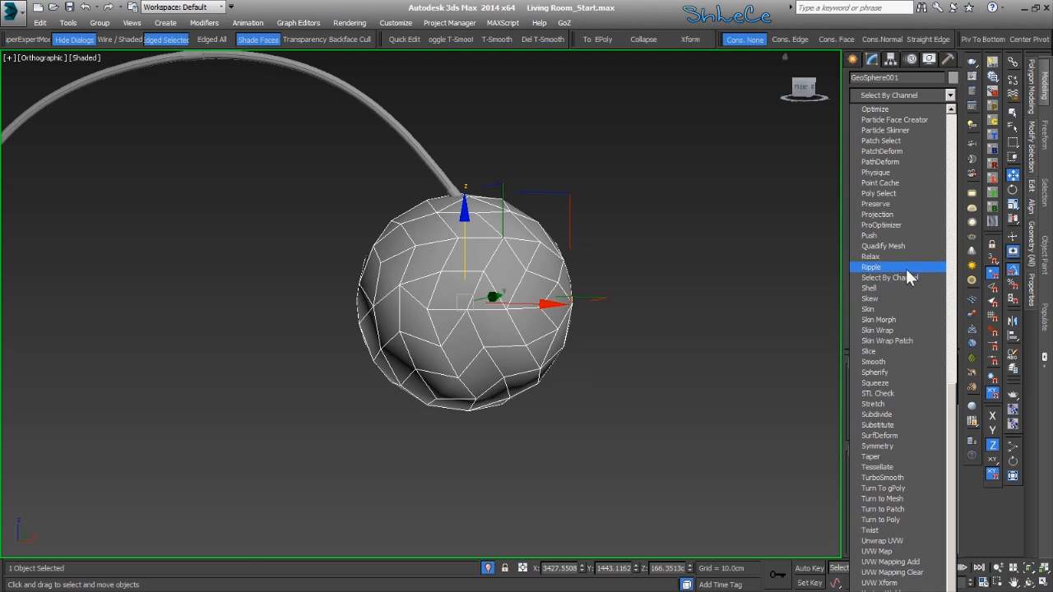
click(894, 352)
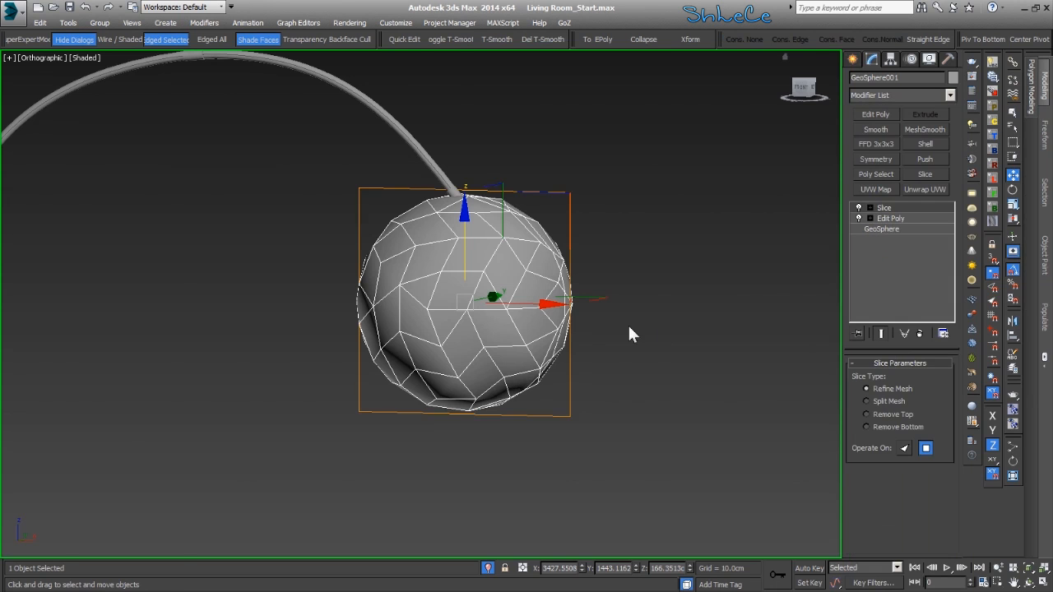
alt+middle_drag(583, 326, 527, 327)
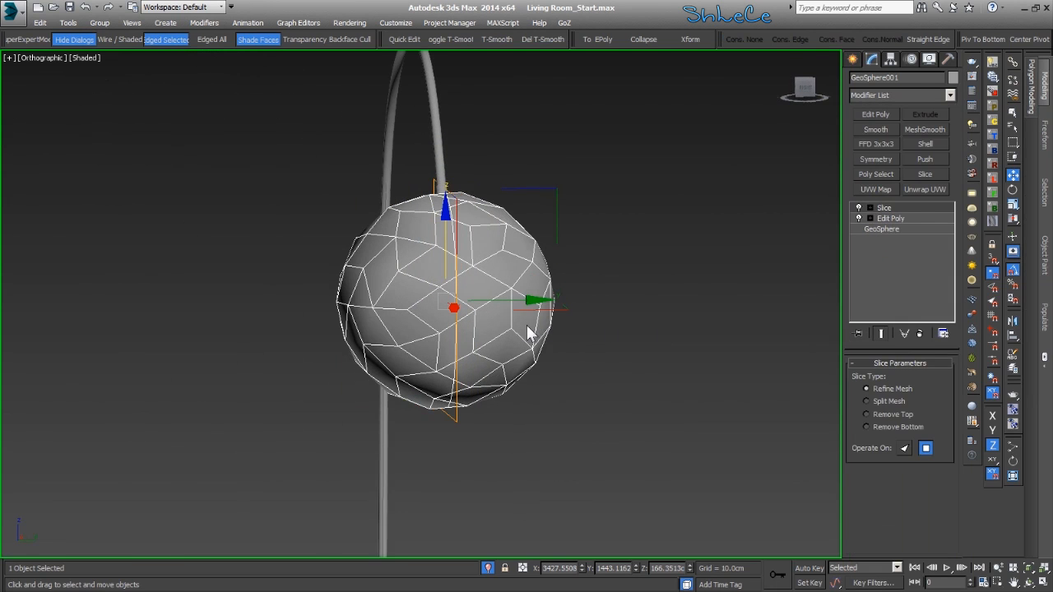
- Rotate the slice plane 90° about X to lie horizontally and remove the bottom part, keeping the upper dome
key(1)
key(e)
drag(495, 234, 678, 484)
alt+middle_drag(520, 339, 765, 333)
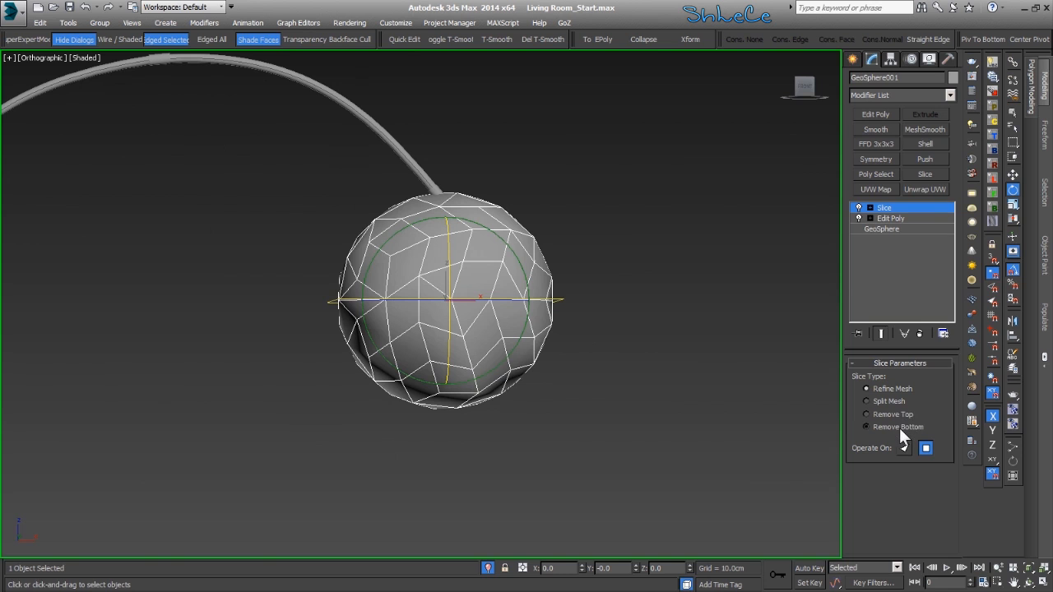
click(867, 427)
alt+middle_drag(445, 337, 746, 288)
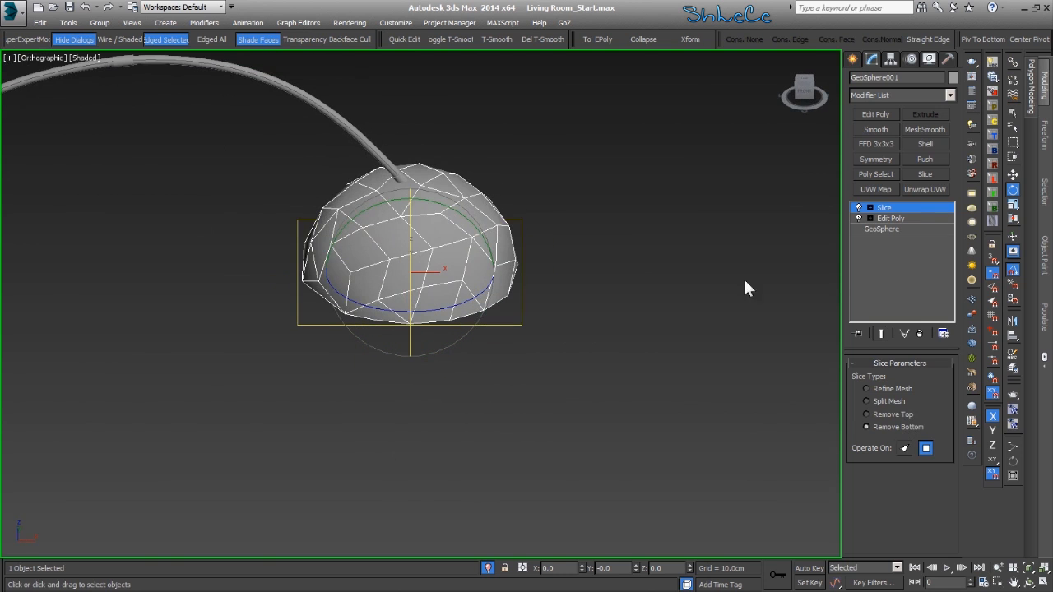
- Add an Edit Poly modifier above Slice, select all edges of the dome and extrude them outward as raised ridges
click(875, 113)
alt+middle_drag(617, 261, 543, 317)
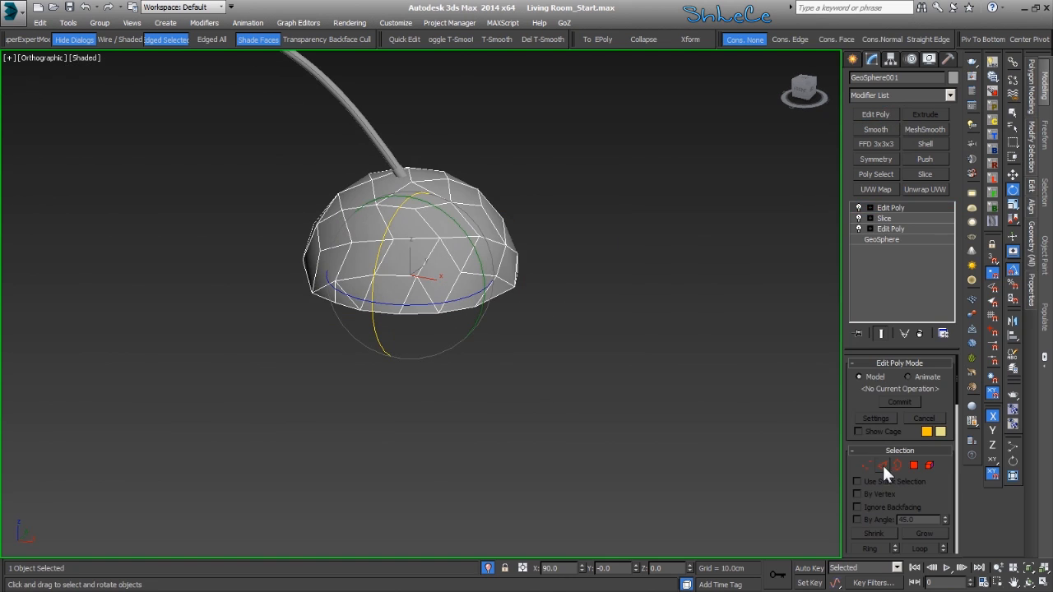
click(882, 466)
alt+middle_drag(472, 252, 535, 227)
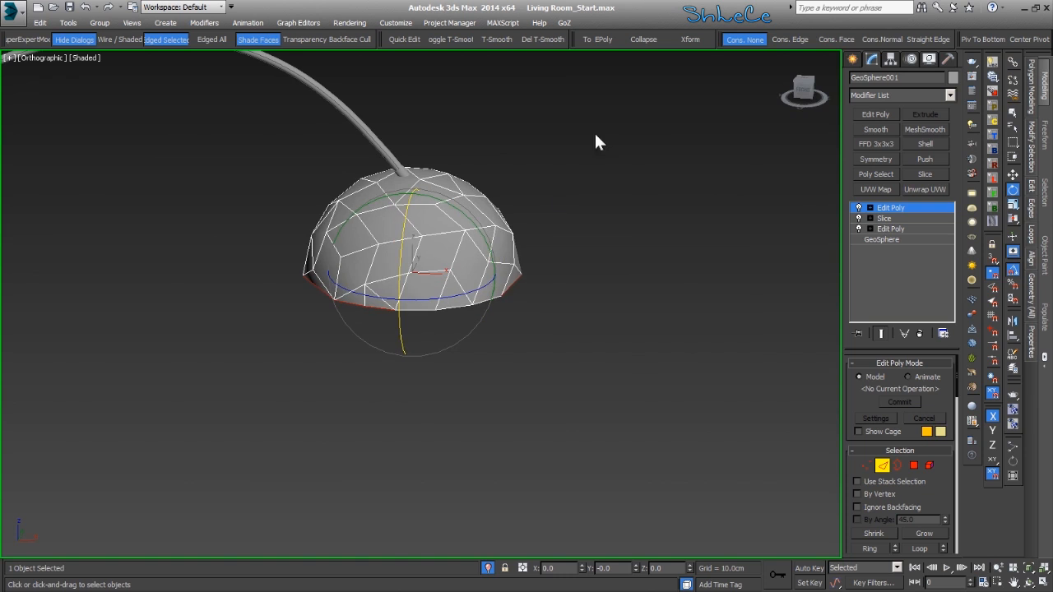
drag(110, 390, 111, 390)
alt+middle_drag(110, 390, 395, 258)
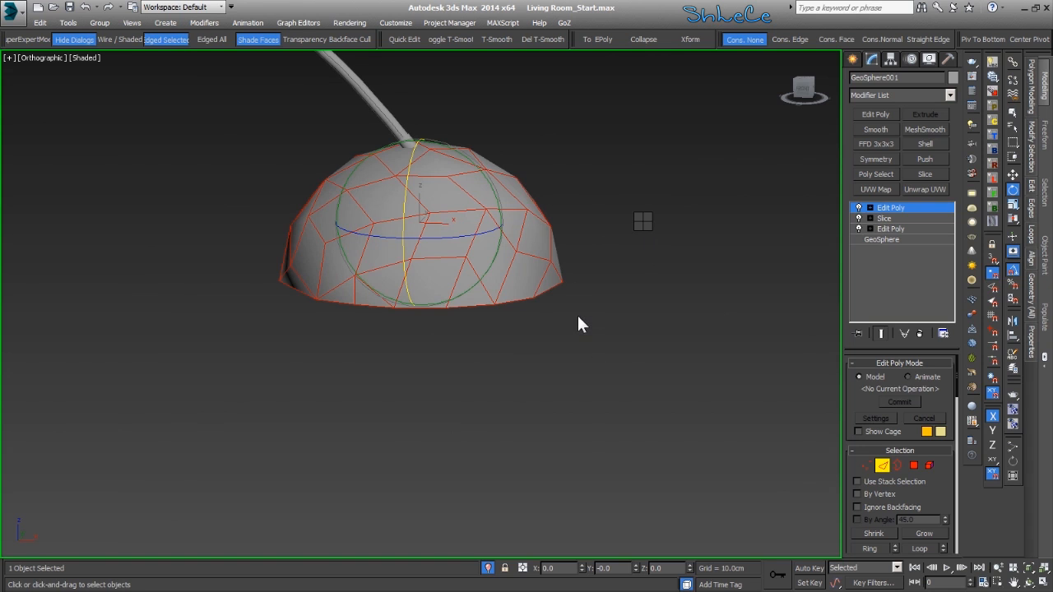
key(shift+e)
drag(434, 311, 437, 297)
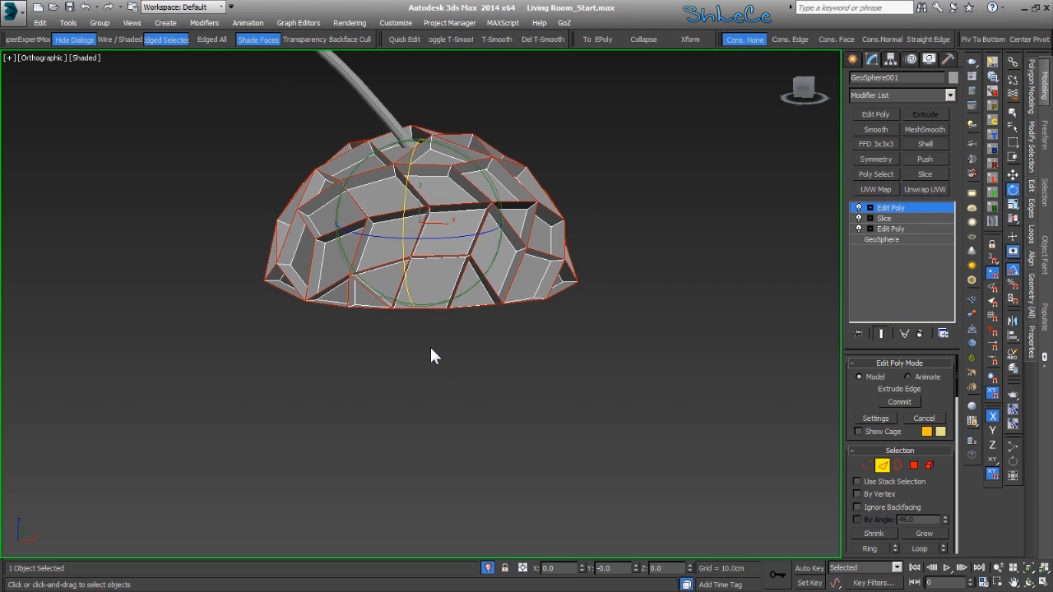
alt+middle_drag(487, 353, 461, 317)
- Add a TurboSmooth modifier to the dome above the Edit Poly and set its iterations to 4
click(905, 229)
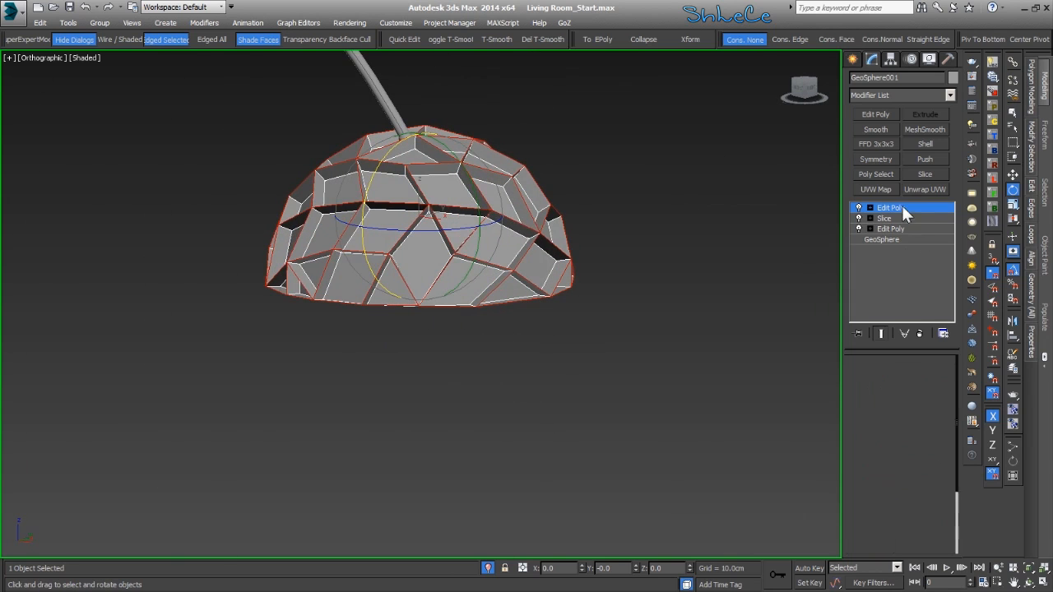
click(896, 95)
key(t)
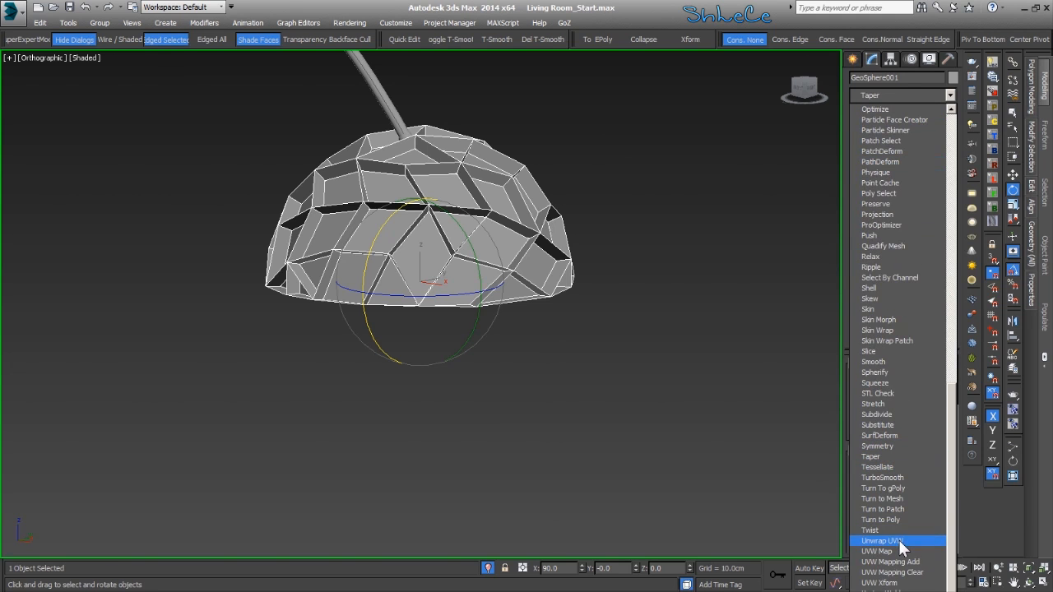
click(894, 478)
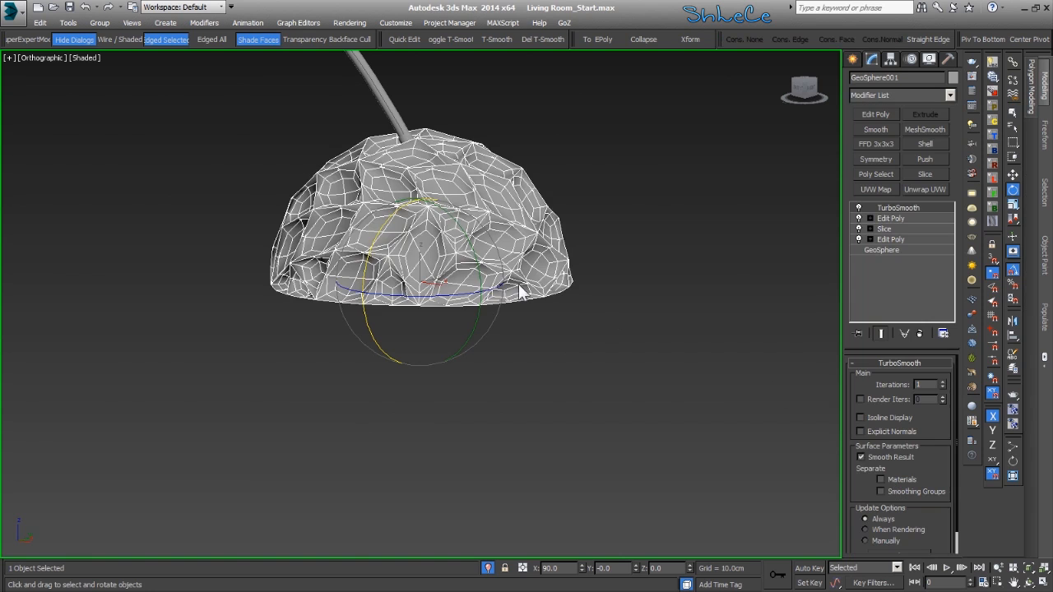
middle_drag(491, 260, 492, 282)
scroll(495, 281, up, 2)
middle_drag(617, 293, 633, 311)
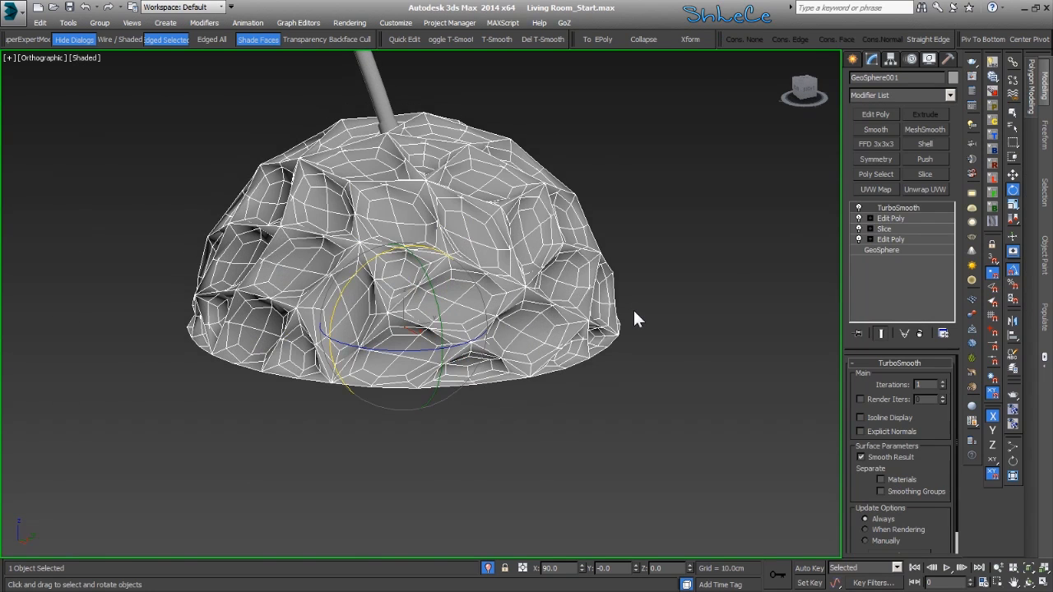
click(943, 381)
click(943, 382)
click(943, 382)
click(943, 382)
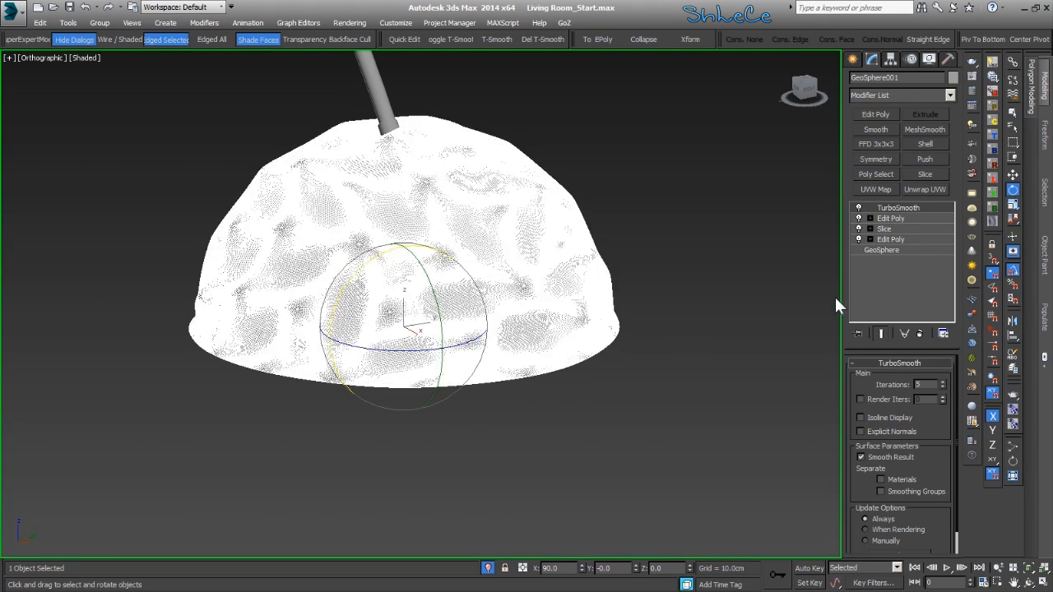
click(943, 388)
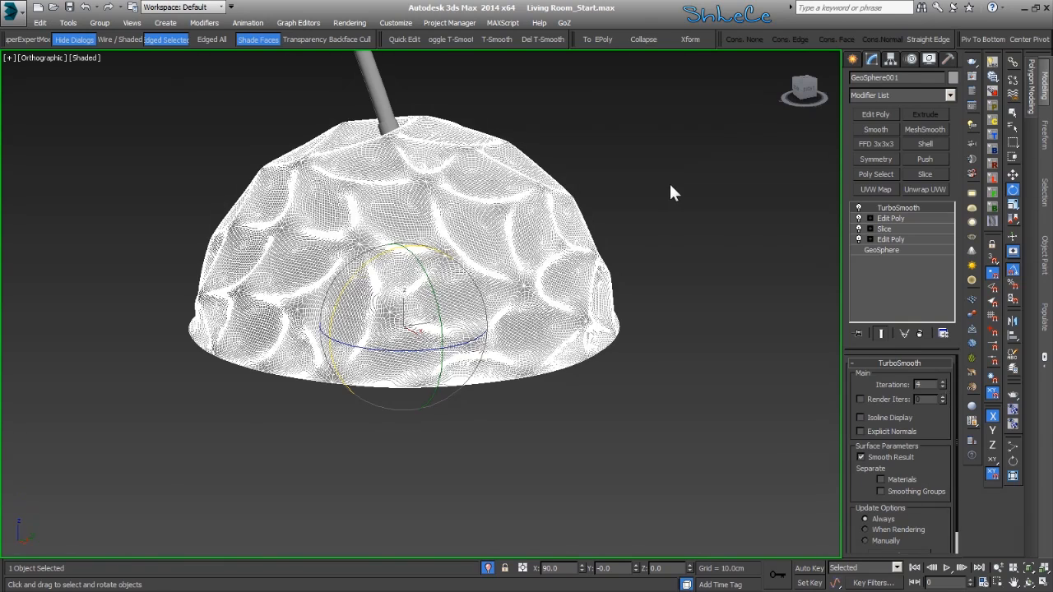
- Examine the smoothed lampshade's shape from several angles together with the arched lamp arm
click(669, 184)
scroll(613, 219, down, 2)
alt+middle_drag(615, 220, 536, 248)
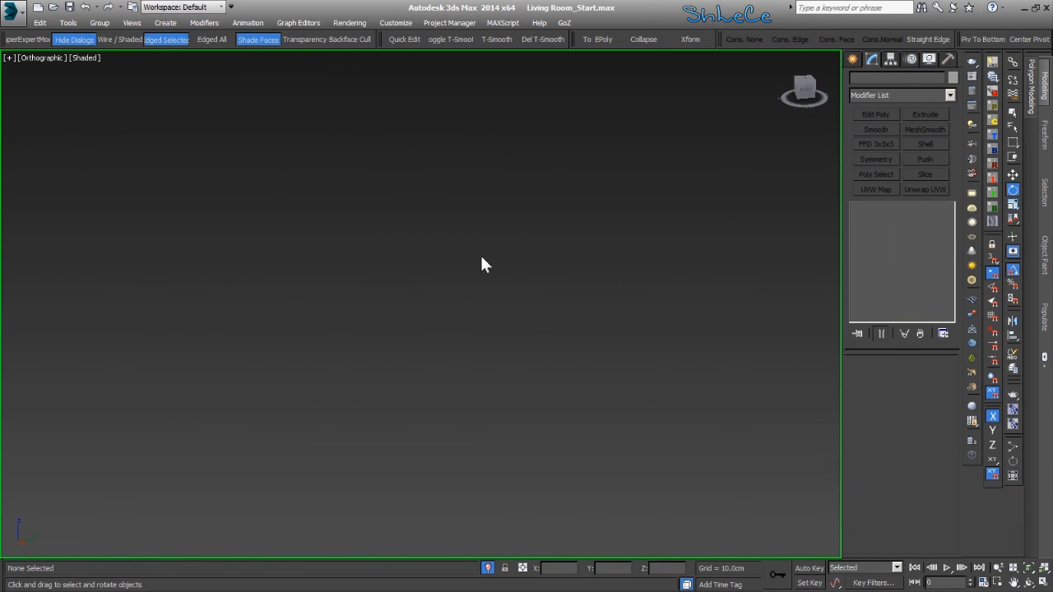
alt+middle_drag(172, 266, 573, 285)
scroll(606, 228, up, 3)
scroll(510, 302, up, 3)
scroll(511, 304, up, 2)
alt+middle_drag(522, 332, 691, 409)
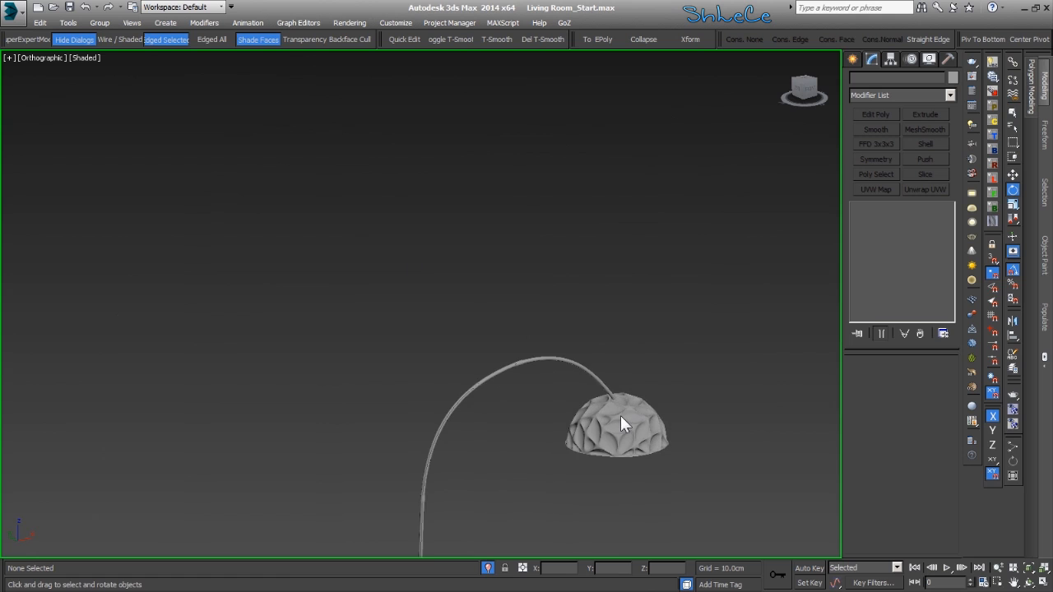
alt+middle_drag(620, 415, 459, 195)
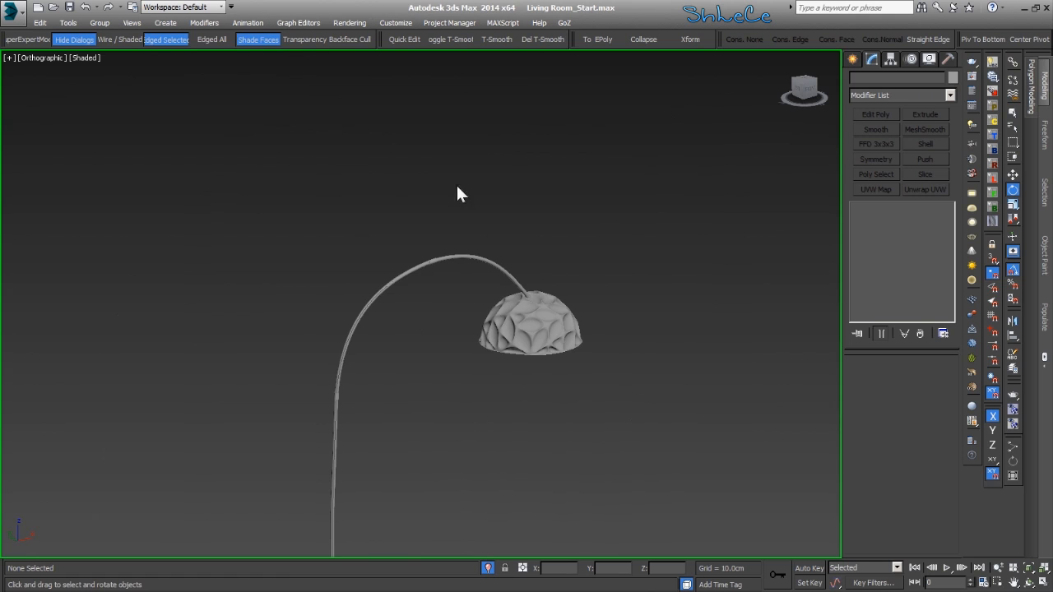
click(558, 336)
key(z)
mouse_move(539, 339)
alt+middle_down()
mouse_move(502, 346)
mouse_move(543, 331)
alt+middle_up()
click(707, 213)
alt+middle_drag(706, 216, 462, 349)
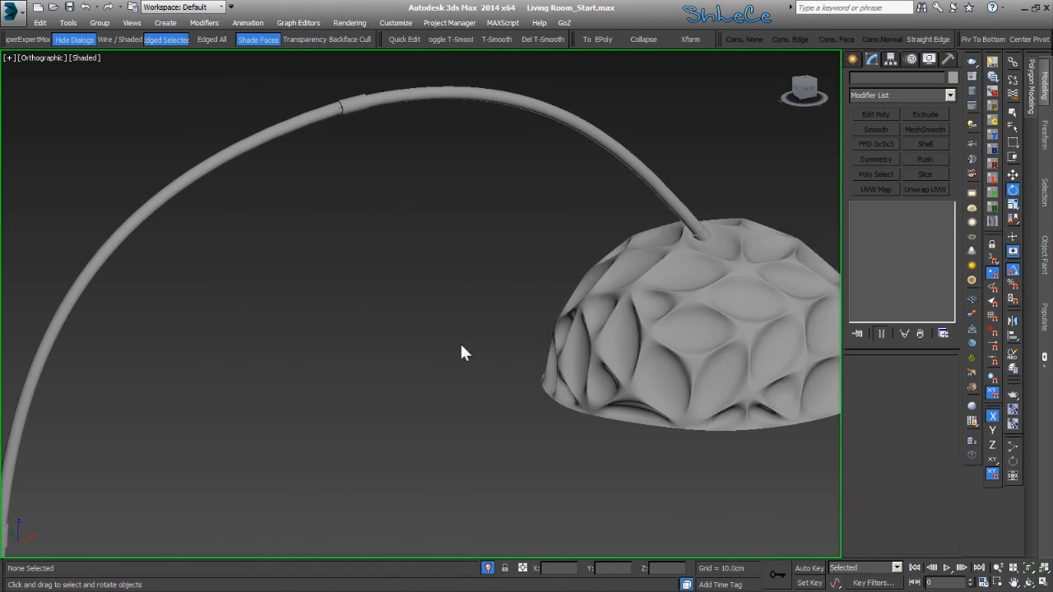
- Set the dome's TurboSmooth iterations to 0 and enable render iterations with a value of 4
click(784, 319)
alt+middle_drag(673, 325, 599, 306)
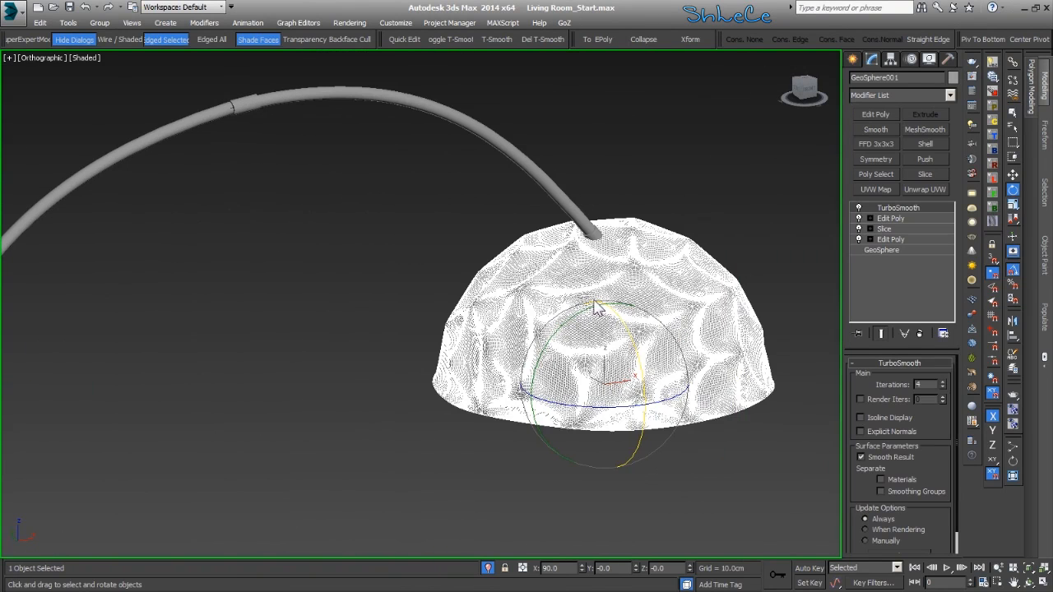
right_click(944, 386)
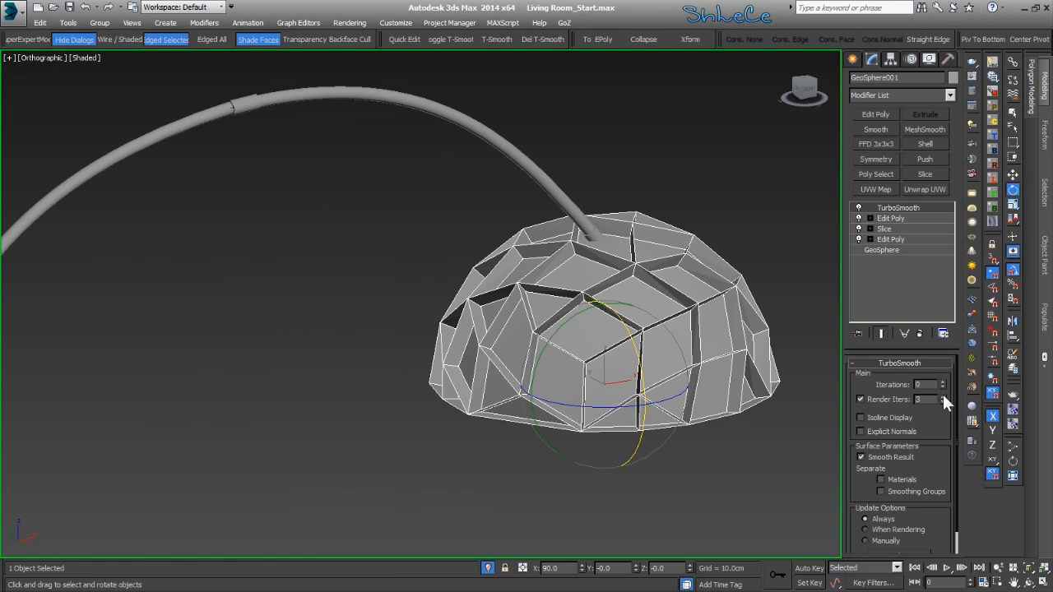
click(943, 397)
- Nudge the dome horizontally and lower it slightly so its top fits the end of the lamp arm
alt+middle_drag(722, 294, 511, 436)
key(w)
drag(591, 357, 596, 355)
click(526, 290)
drag(524, 285, 525, 287)
alt+middle_drag(491, 405, 507, 282)
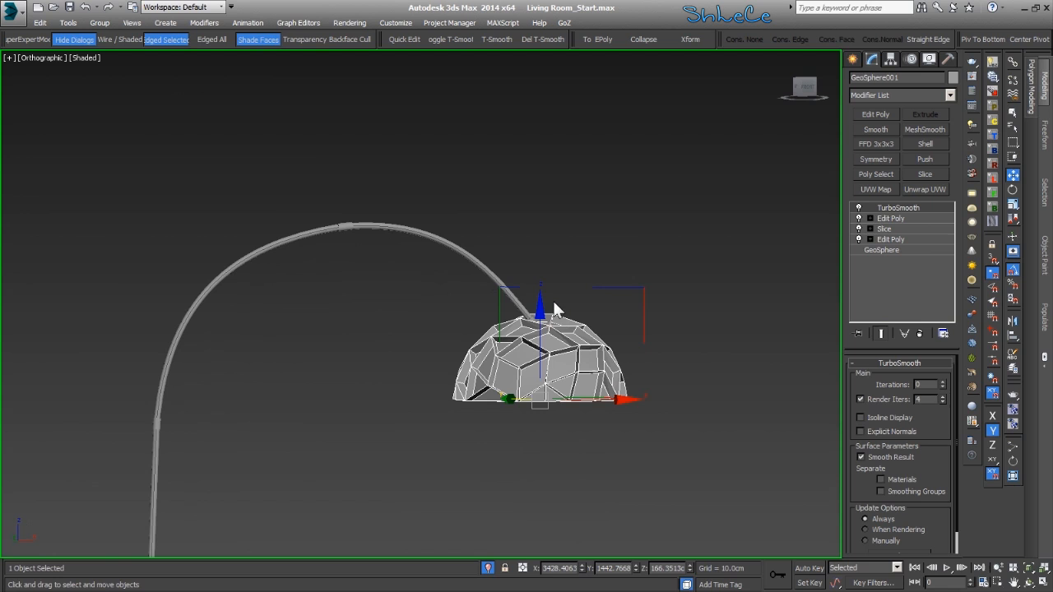
drag(541, 311, 540, 315)
- Add an Edit Poly modifier above TurboSmooth and select an edge on the dome's bottom rim at edge level
alt+middle_drag(540, 316, 529, 464)
scroll(486, 430, up, 2)
scroll(529, 463, up, 3)
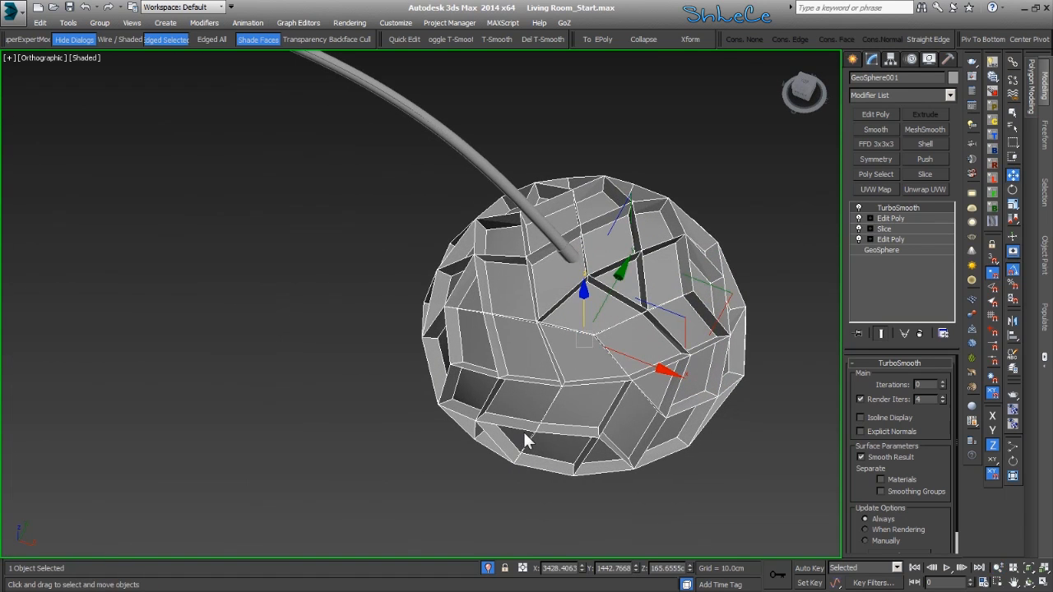
click(877, 114)
click(882, 466)
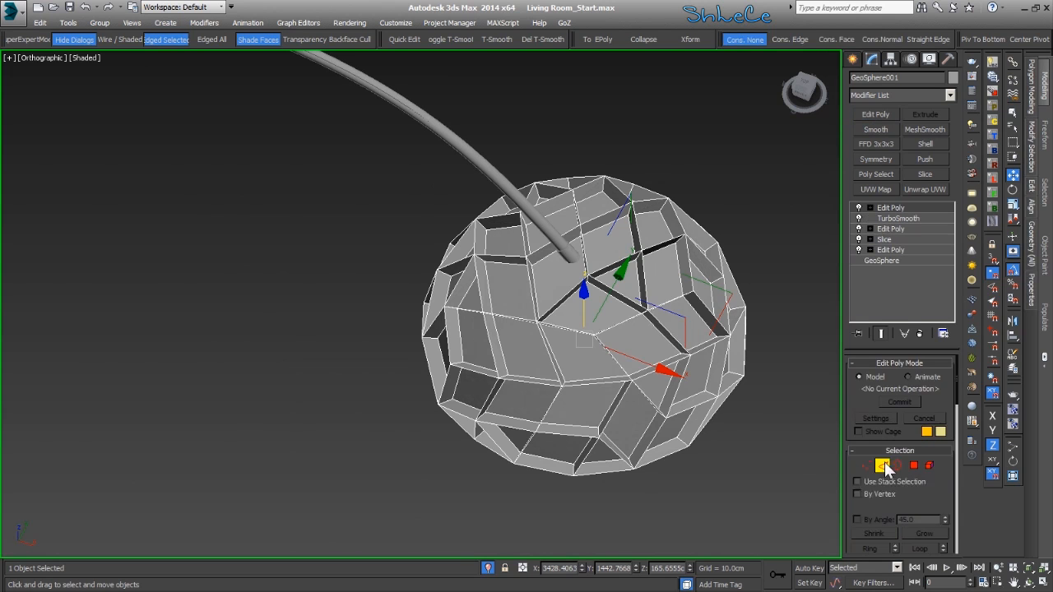
key(ctrl+a)
click(534, 467)
alt+middle_drag(534, 467, 577, 462)
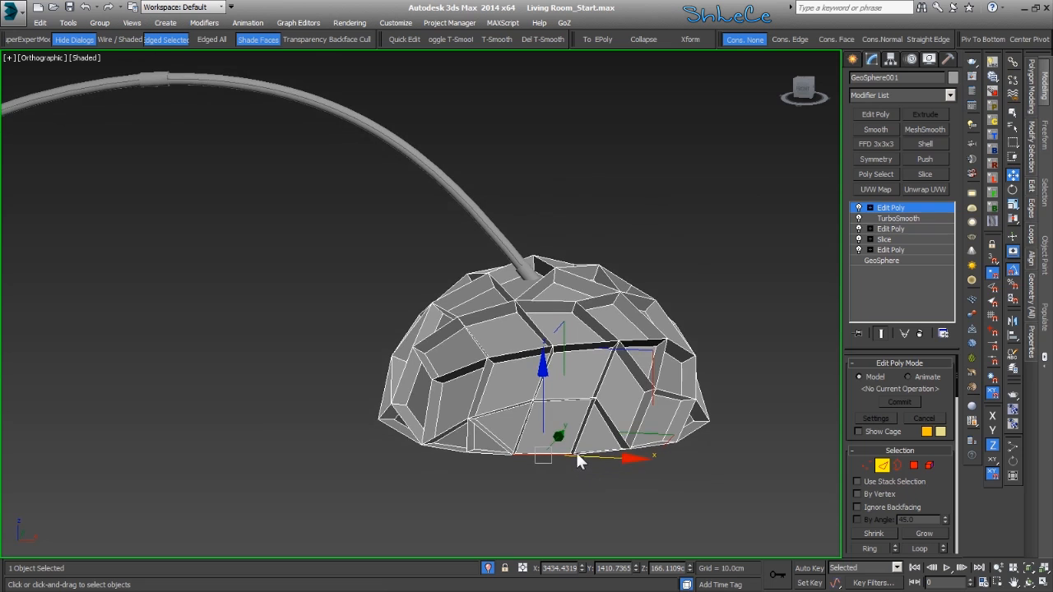
- Select all edges along the dome's bottom rim from the front view
key(f)
scroll(482, 415, down, 10)
drag(133, 362, 688, 276)
alt+middle_drag(688, 277, 446, 413)
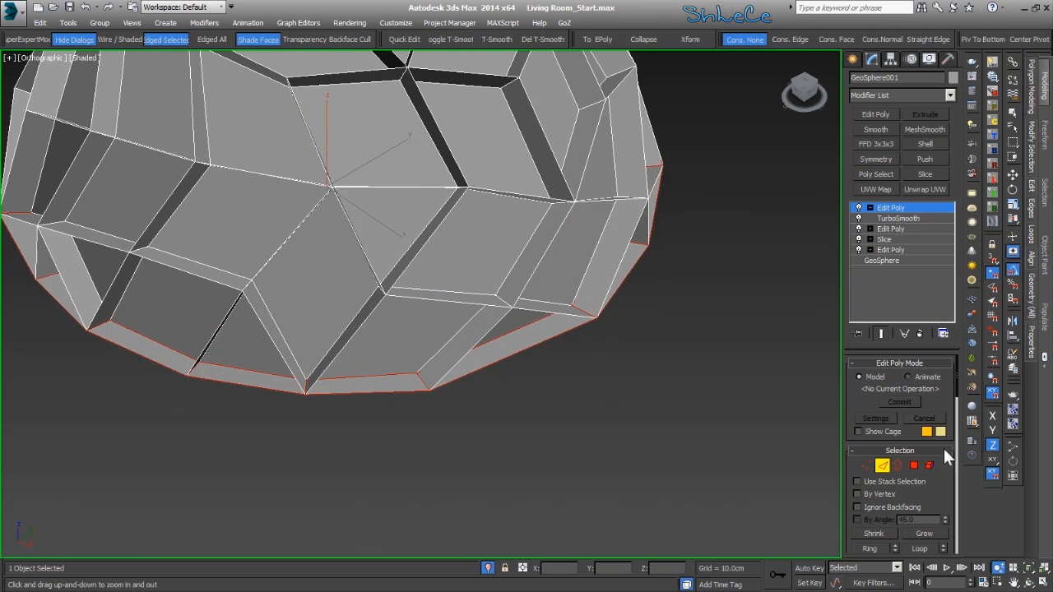
alt+middle_drag(553, 379, 520, 333)
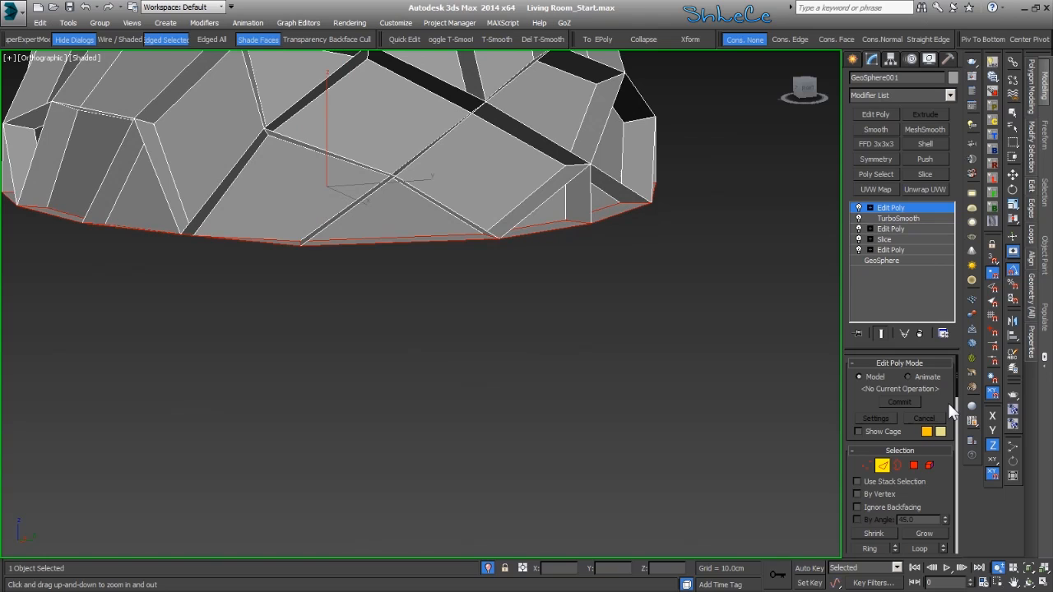
key(w)
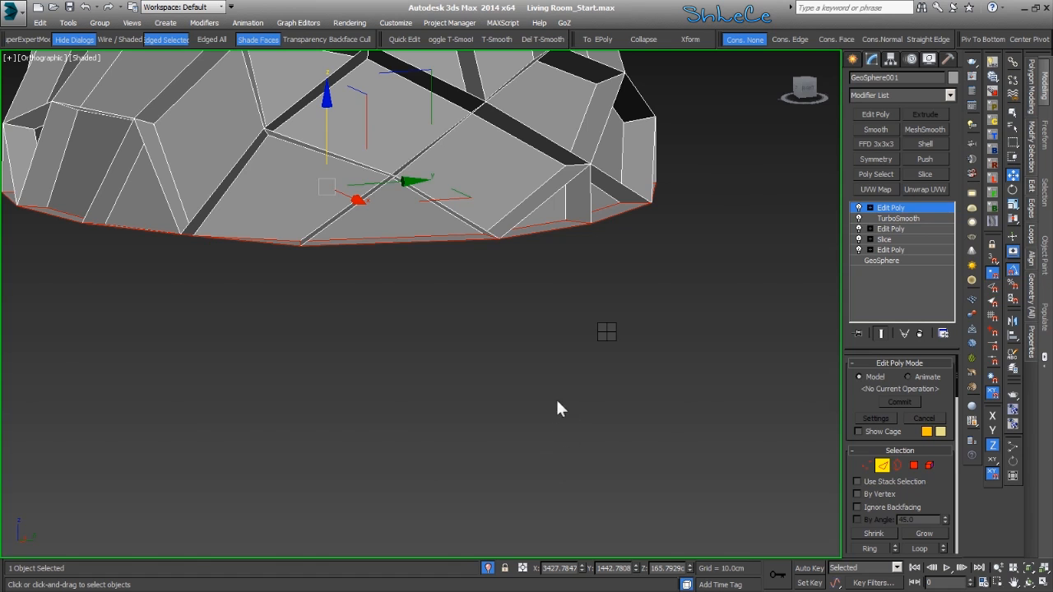
- Detach the selected rim geometry as a clone into a separate object and remove the dome's top Edit Poly modifier
click(1043, 359)
click(1044, 360)
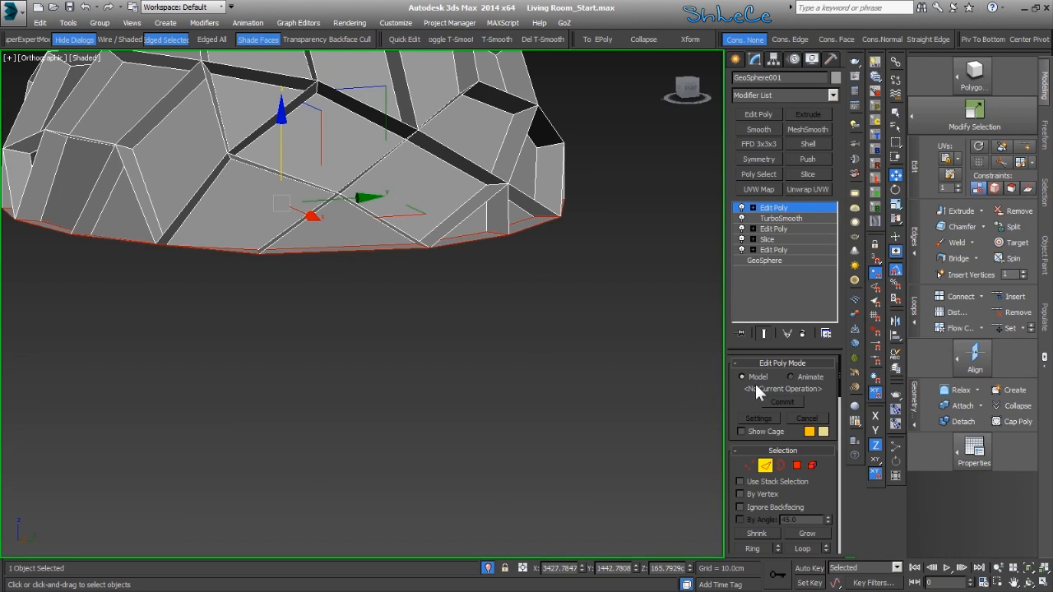
click(964, 422)
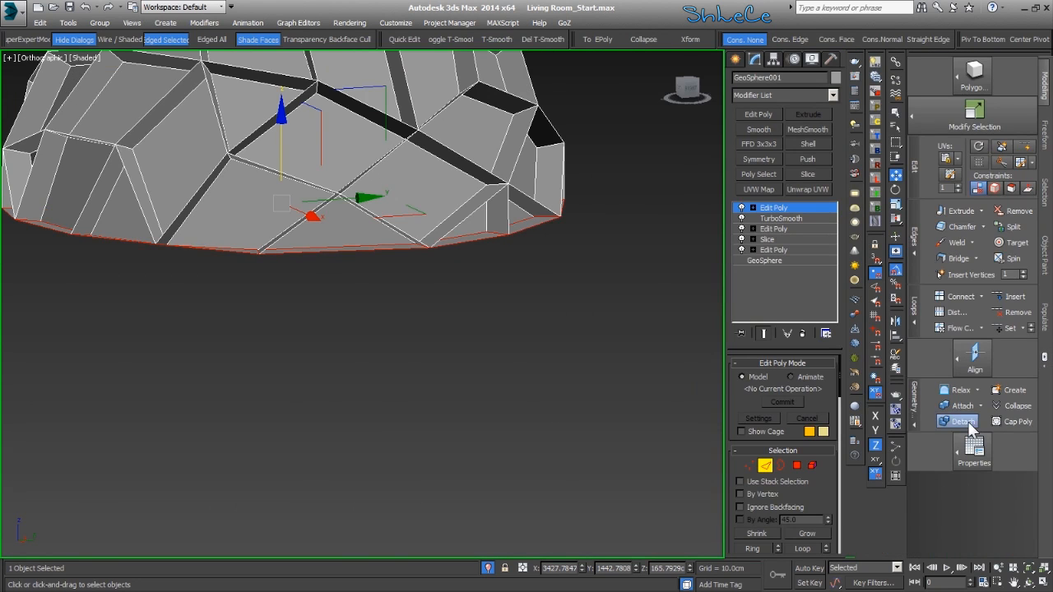
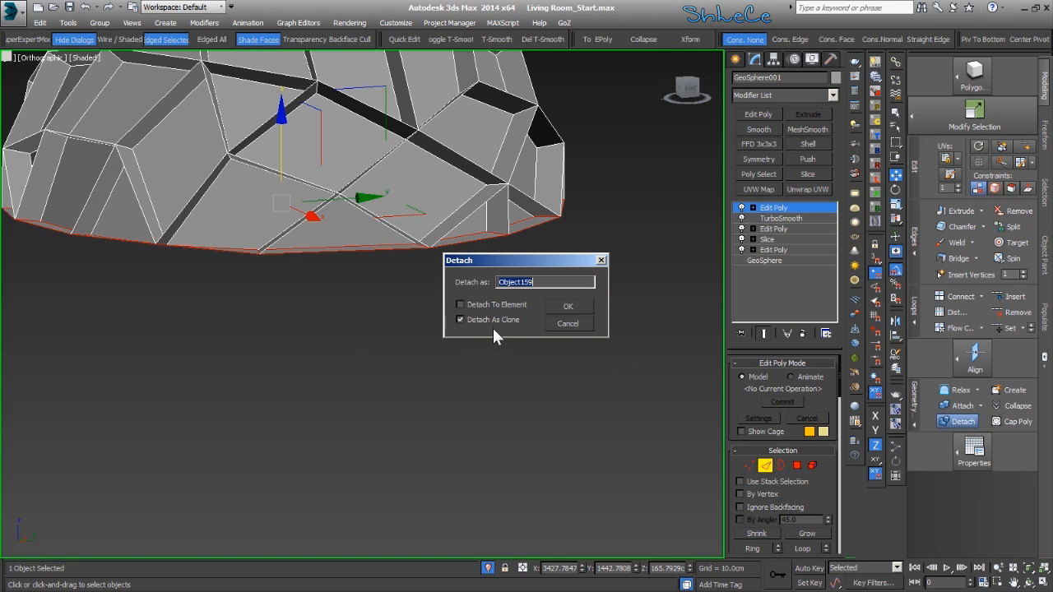
click(571, 307)
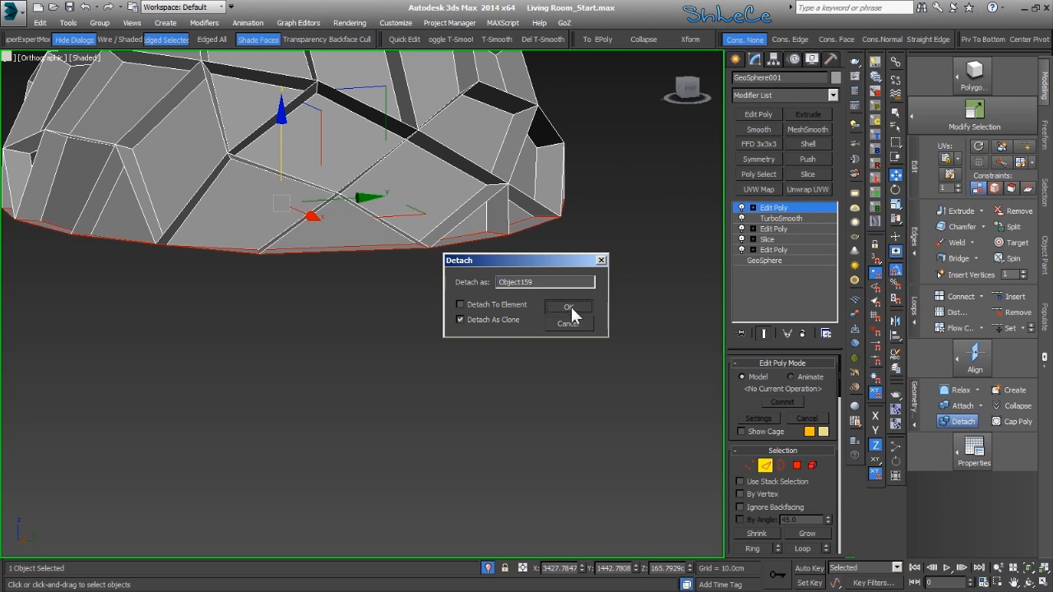
click(802, 333)
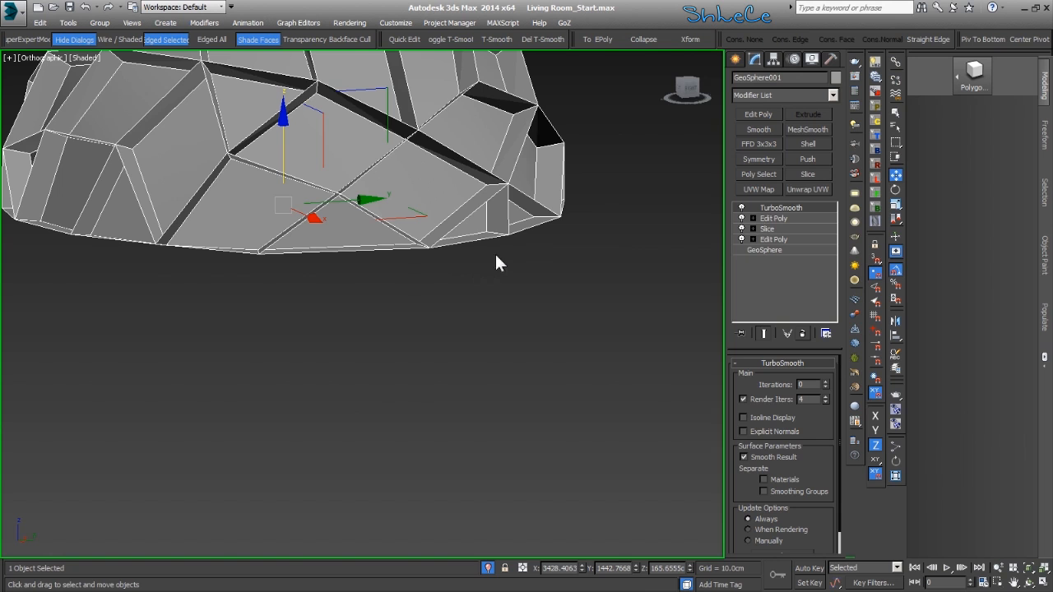
- Select the detached rim object and isolate it in the front view
middle_drag(376, 266, 412, 308)
click(398, 289)
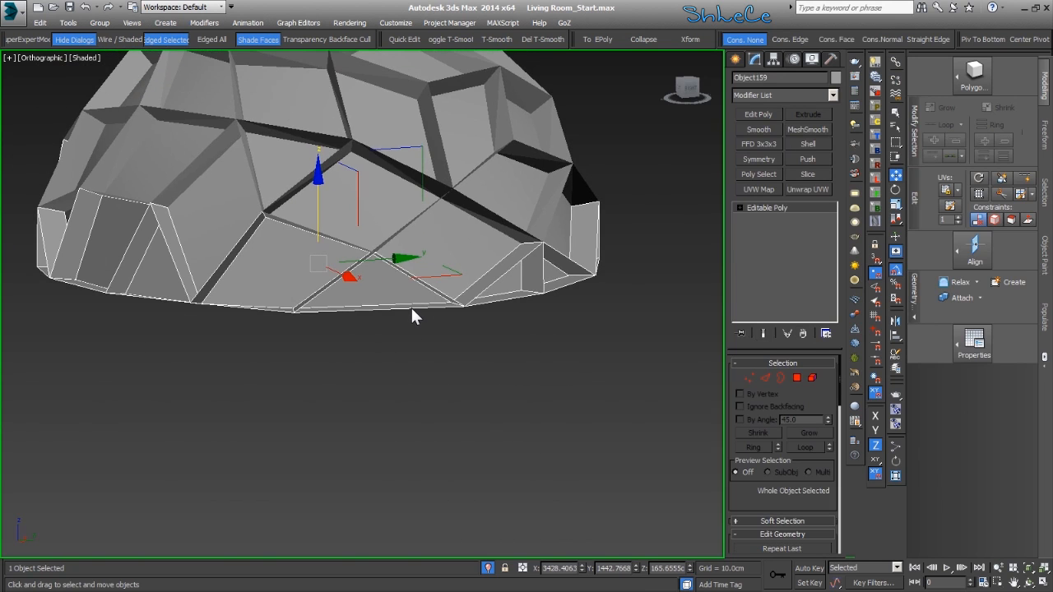
key(alt+q)
alt+middle_drag(404, 326, 403, 297)
key(f)
key(z)
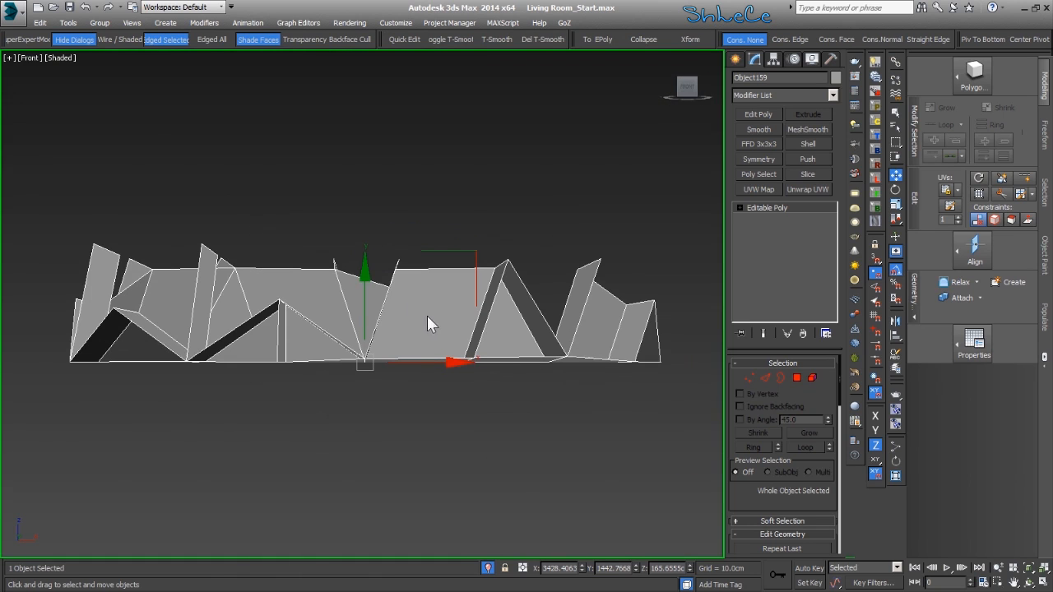
- Delete all vertices of the rim object above its bottom row, keeping only the flat bottom ring
click(751, 378)
scroll(625, 185, down, 3)
key(1)
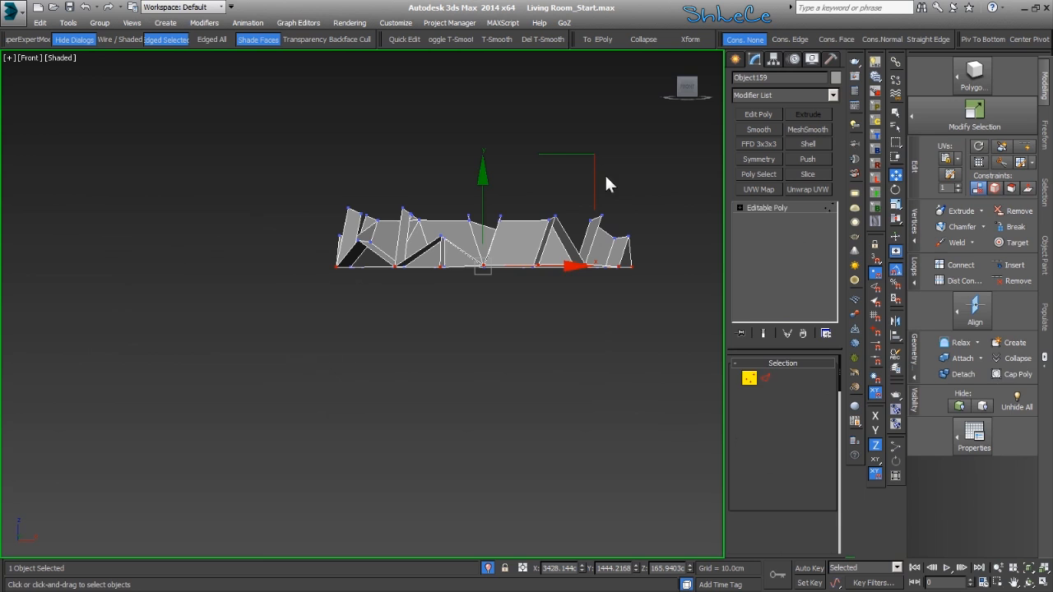
drag(230, 224, 229, 261)
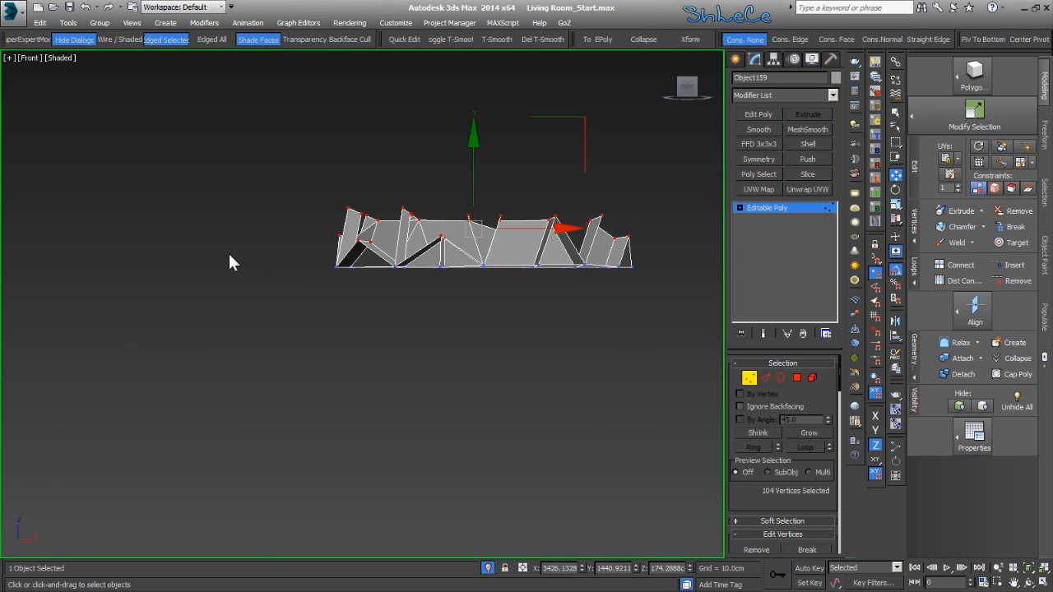
key(Delete)
- Select all polygons of the flat rim ring and exit isolation to show it under the dome in perspective
alt+middle_drag(339, 234, 359, 298)
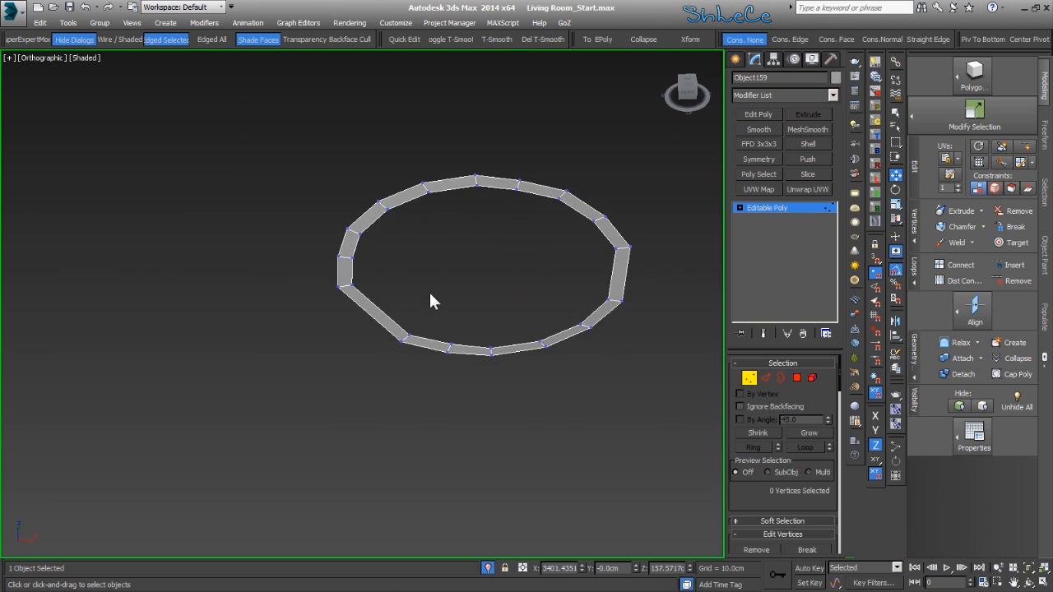
scroll(428, 290, up, 2)
click(796, 377)
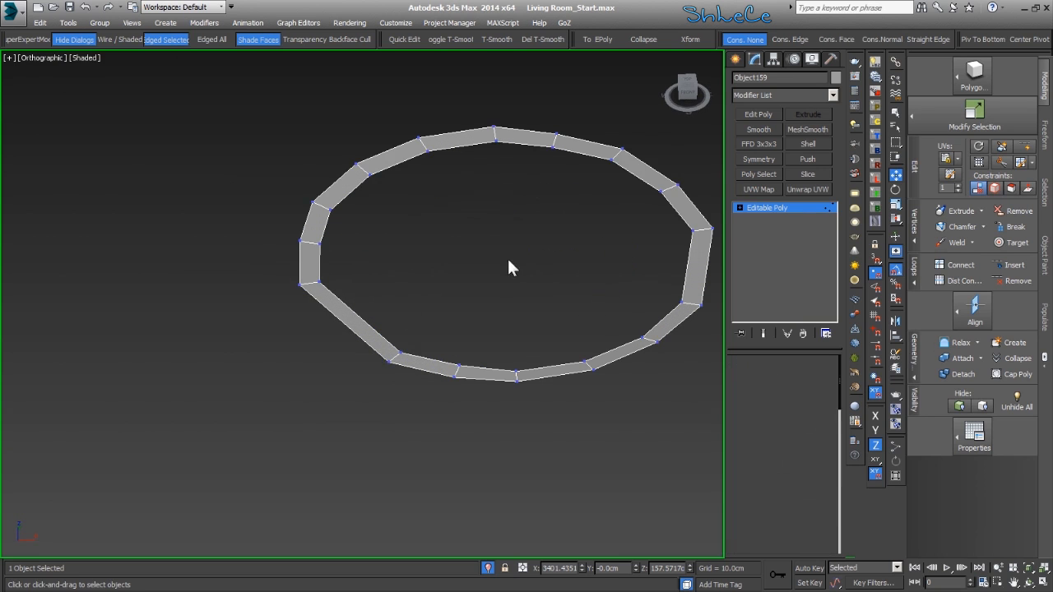
key(ctrl+a)
middle_drag(429, 294, 423, 287)
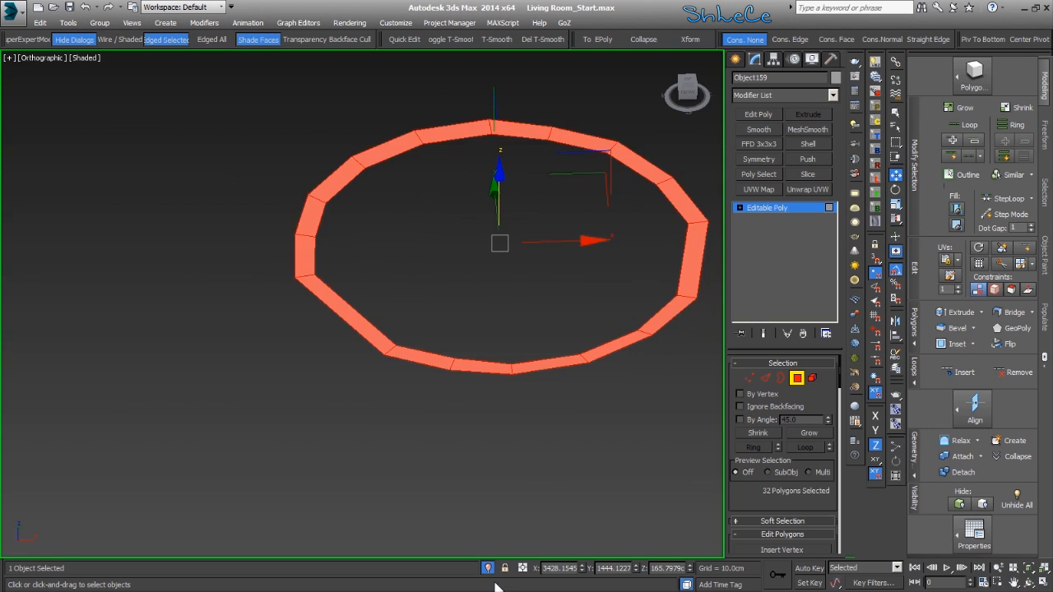
click(487, 568)
alt+middle_drag(488, 318, 350, 323)
key(p)
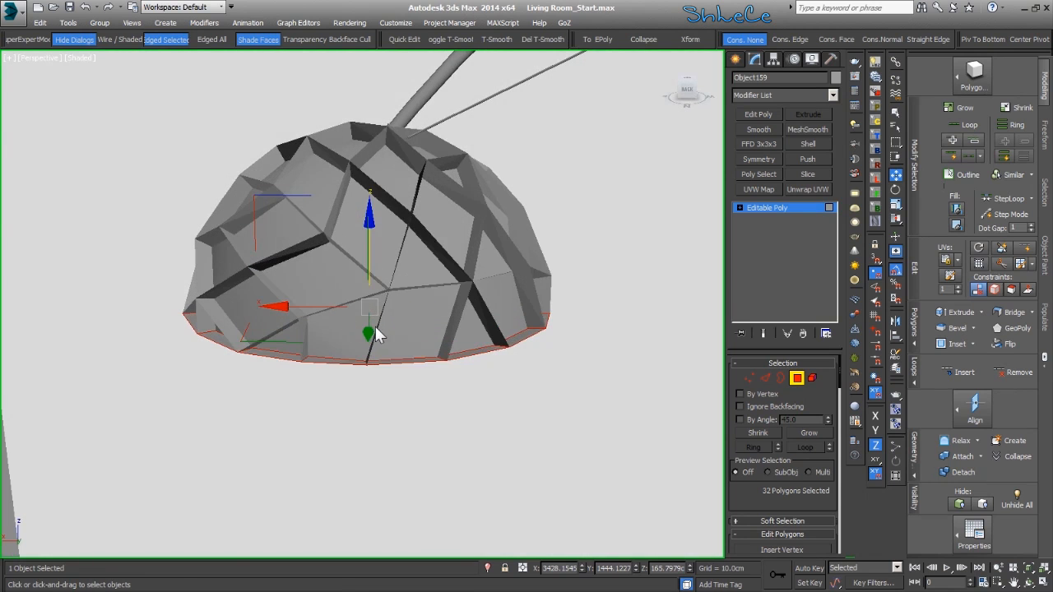
- Extrude the selected ring polygons slightly downward to form a thin band beneath the dome
click(775, 97)
click(774, 94)
key(shift+e)
drag(376, 332, 376, 336)
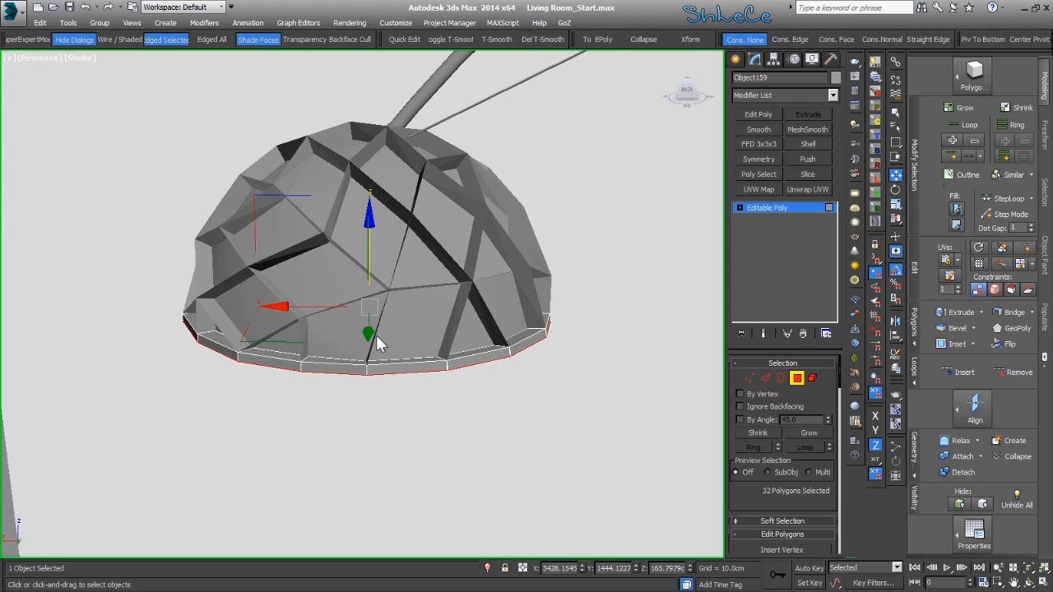
alt+middle_drag(382, 407, 368, 390)
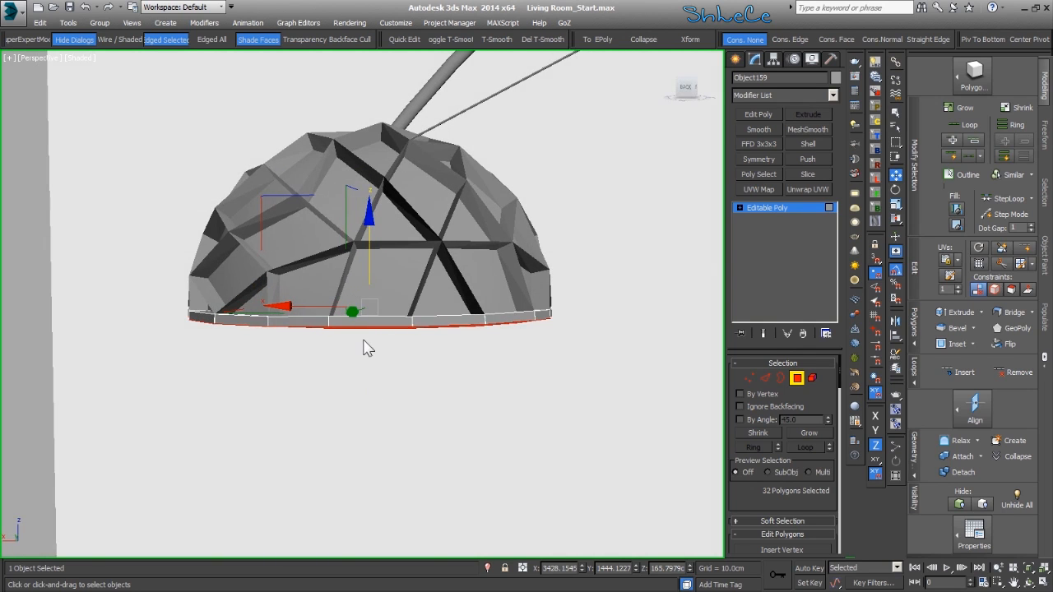
drag(369, 334, 369, 335)
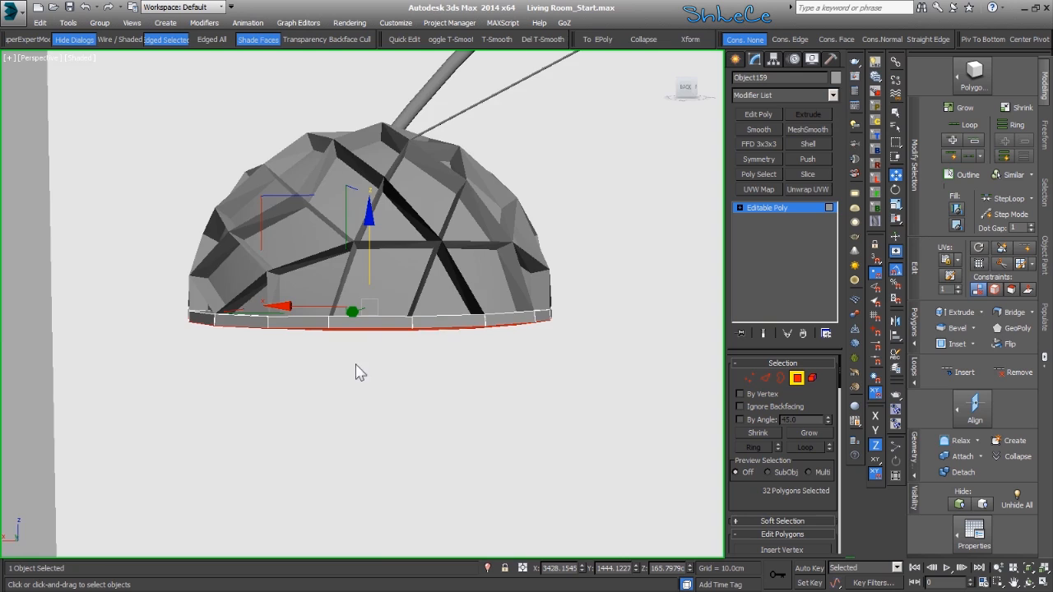
alt+middle_drag(357, 369, 344, 432)
alt+middle_drag(367, 347, 434, 402)
ctrl+alt+middle_drag(434, 402, 436, 383)
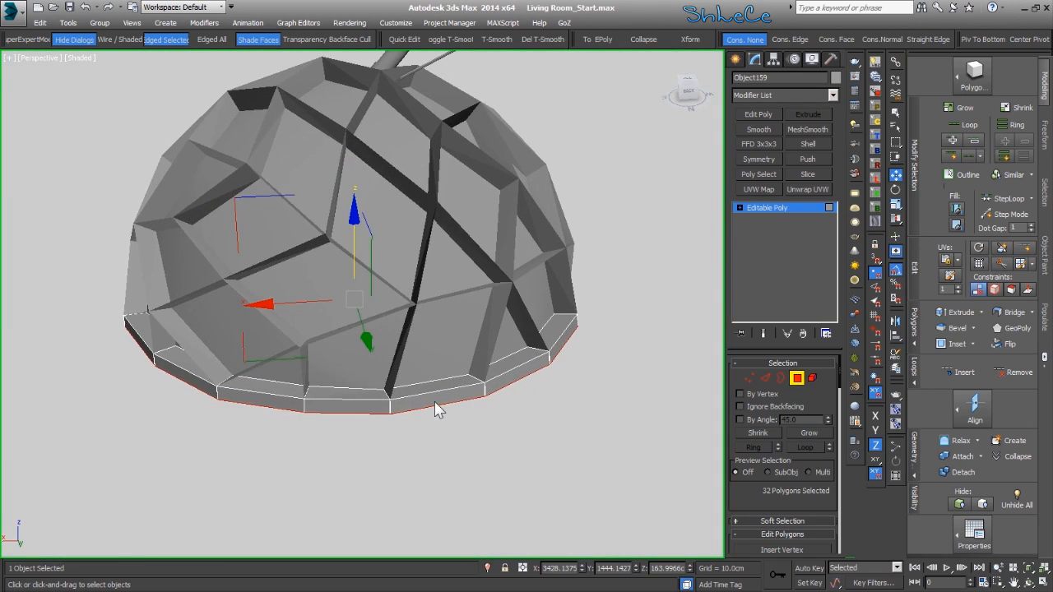
- Select five adjoining outer side polygons of the extruded rim ring
click(429, 398)
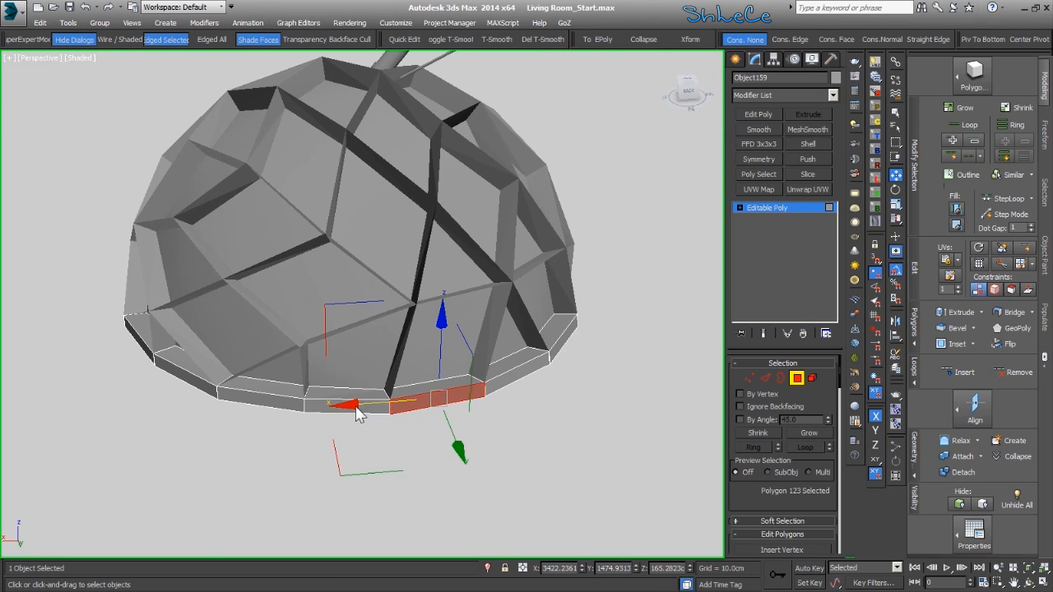
ctrl+click(359, 411)
ctrl+click(254, 407)
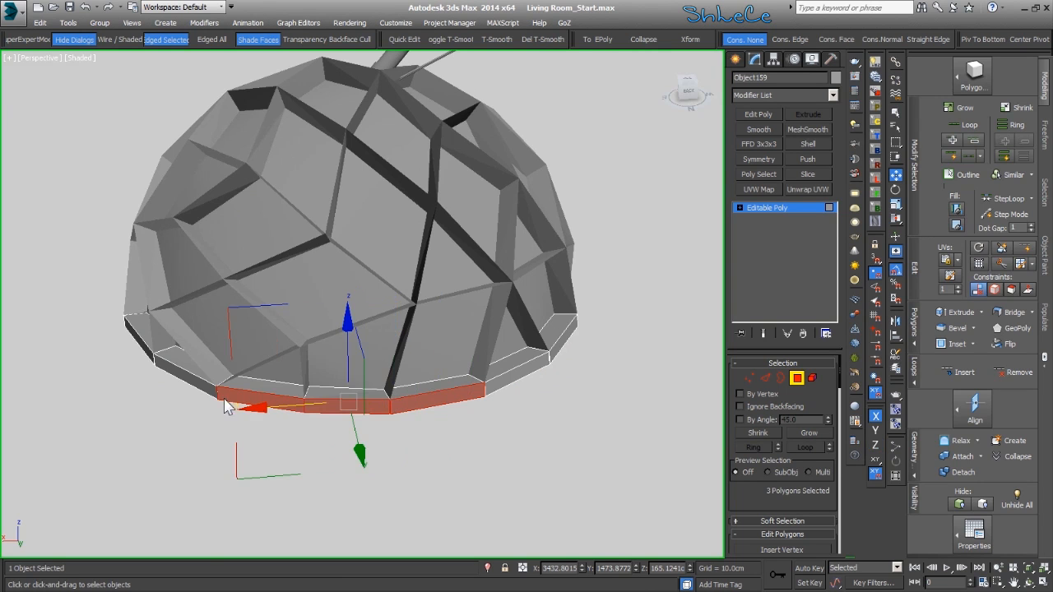
ctrl+click(199, 387)
alt+middle_drag(198, 392, 181, 430)
ctrl+click(183, 430)
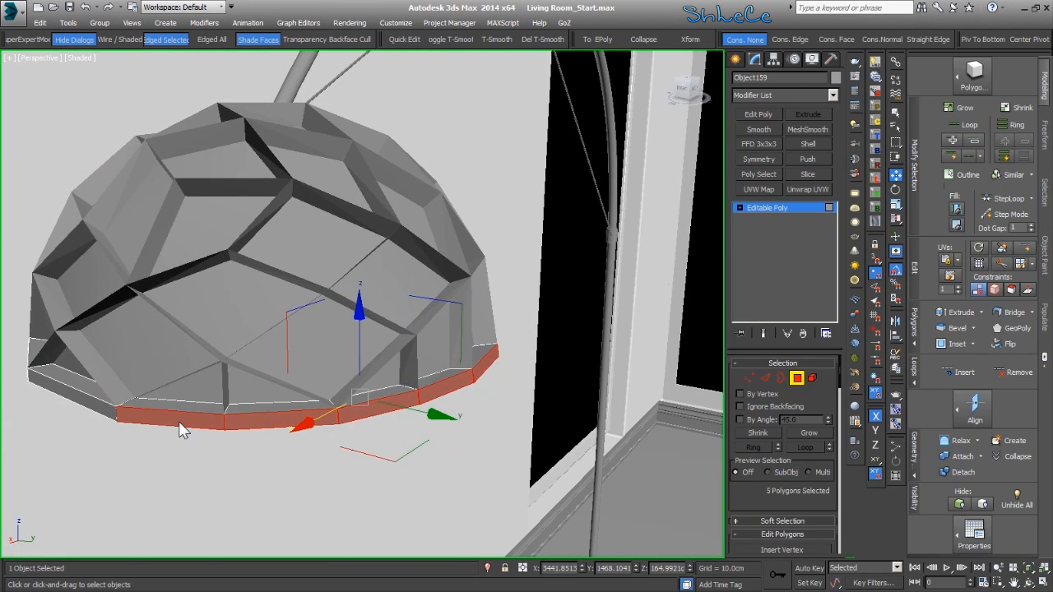
- Isolate the rim ring and delete the polygons region-selected across its width in the front view
key(alt+q)
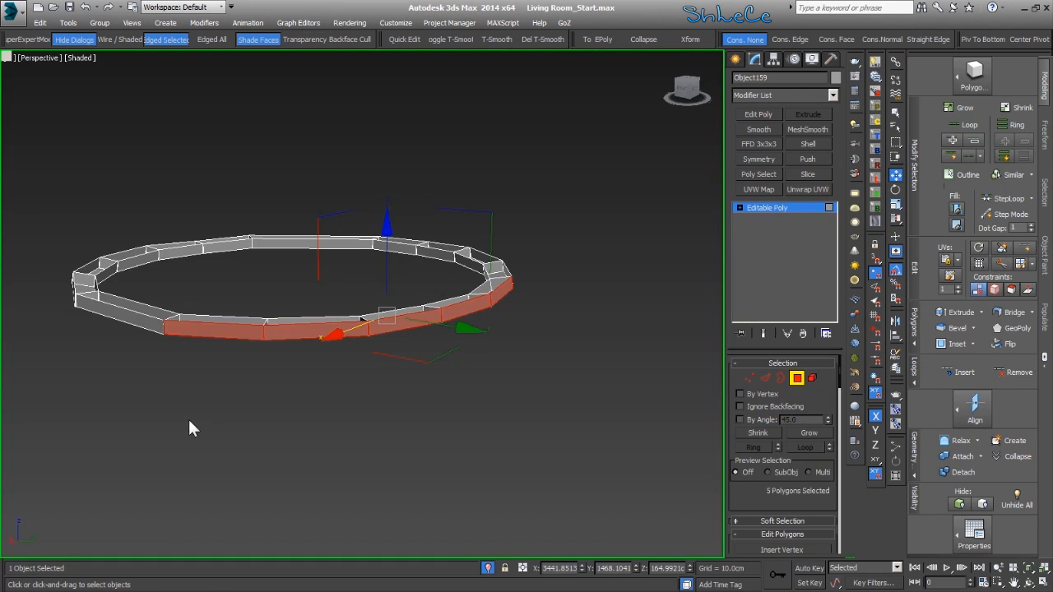
key(f)
click(609, 351)
drag(609, 344, 81, 346)
alt+middle_drag(81, 346, 523, 487)
key(Delete)
alt+middle_drag(586, 383, 565, 302)
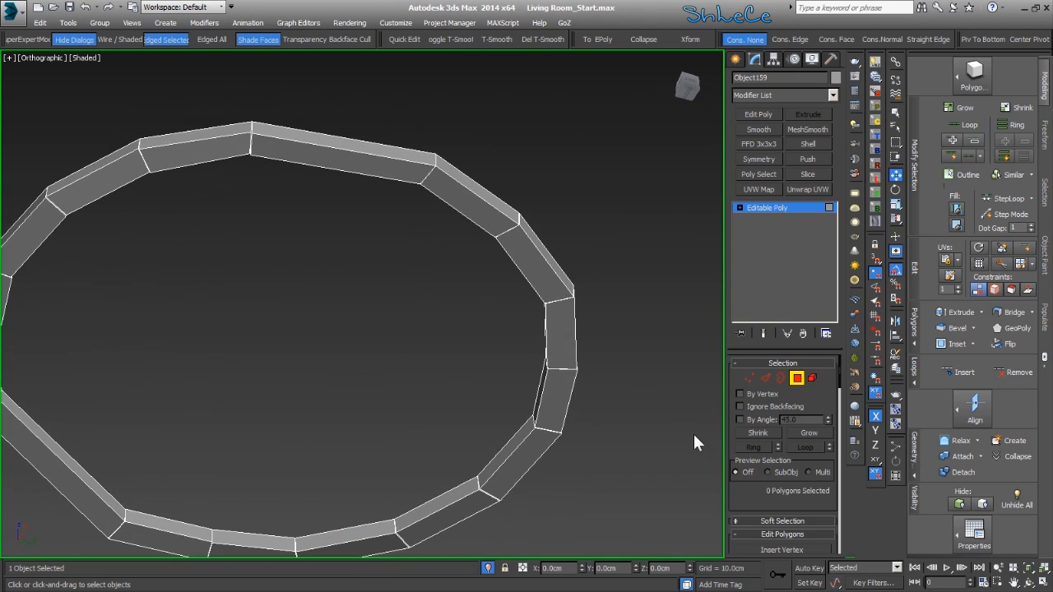
- Try selecting the ring's flat face polygons by angle, raising the angle threshold to 25.7676
right_click(829, 418)
drag(831, 418, 831, 403)
click(531, 275)
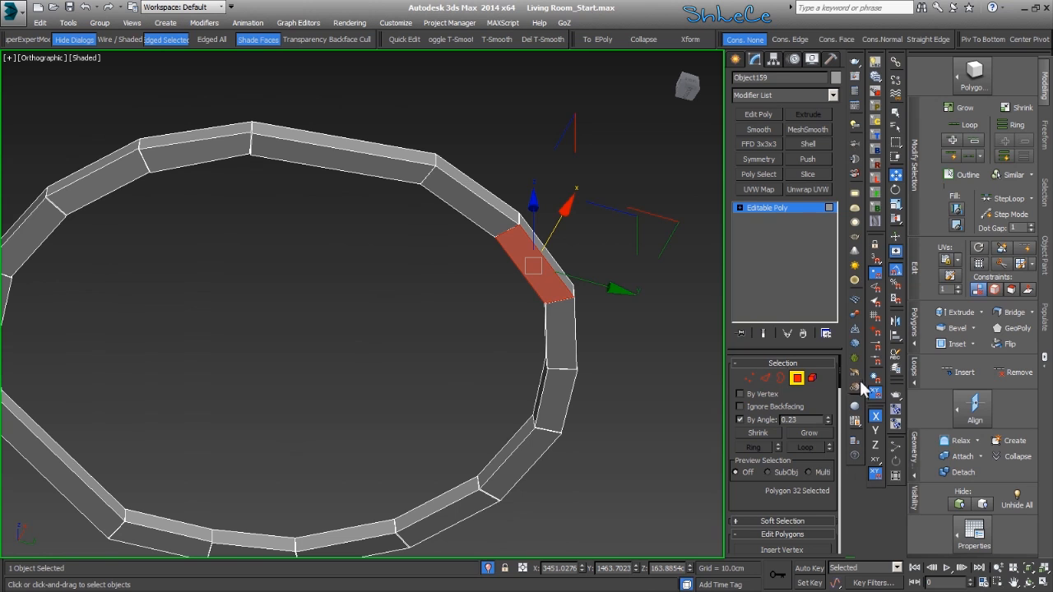
drag(825, 416, 831, 378)
click(564, 337)
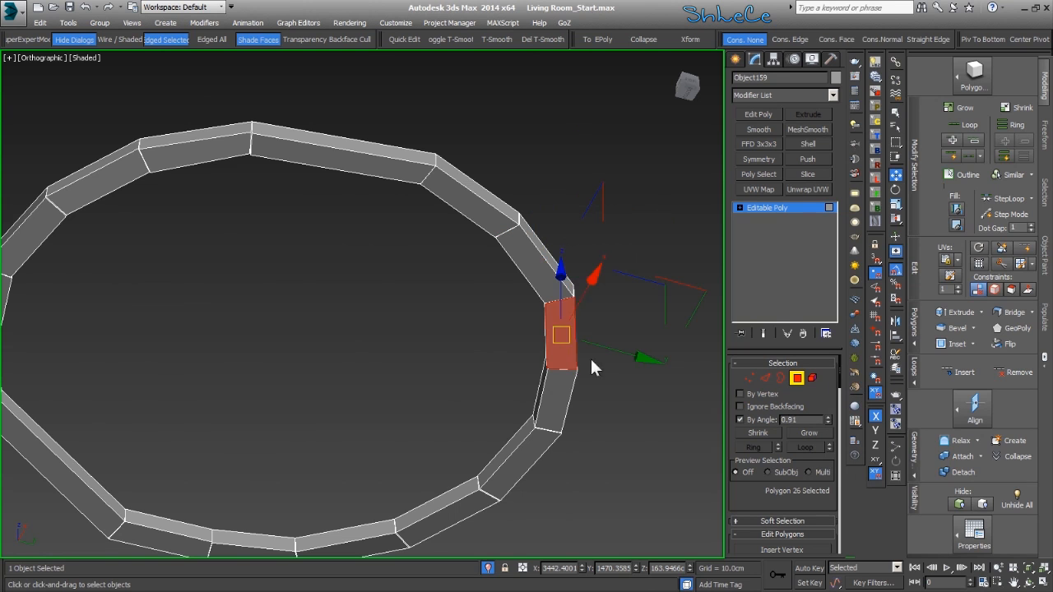
drag(830, 420, 821, 205)
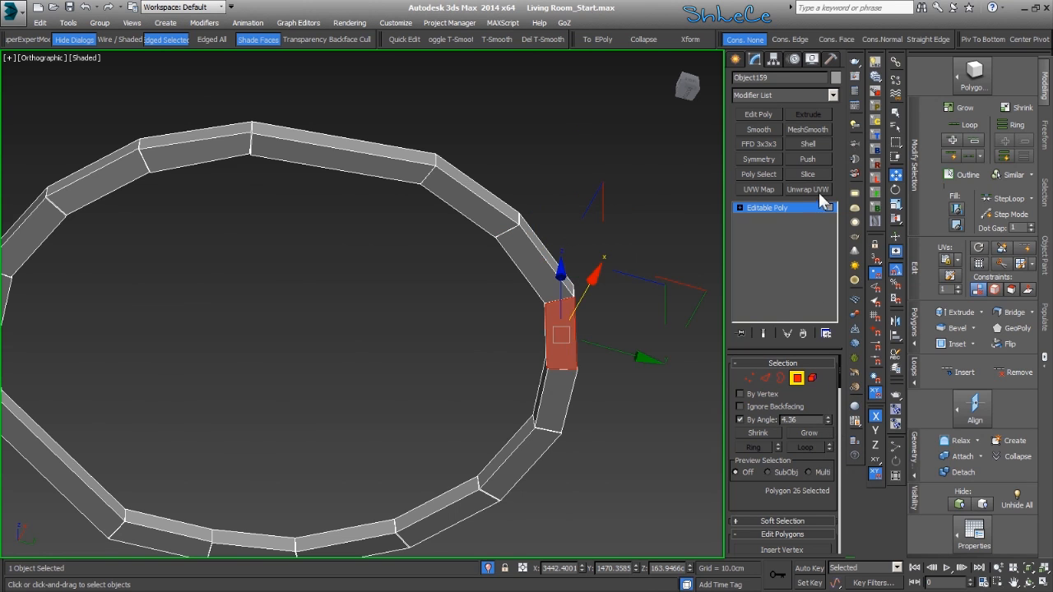
click(562, 384)
drag(826, 422, 827, 112)
click(542, 264)
click(561, 341)
click(556, 395)
click(532, 265)
alt+middle_drag(532, 266, 532, 295)
alt+middle_drag(409, 186, 375, 189)
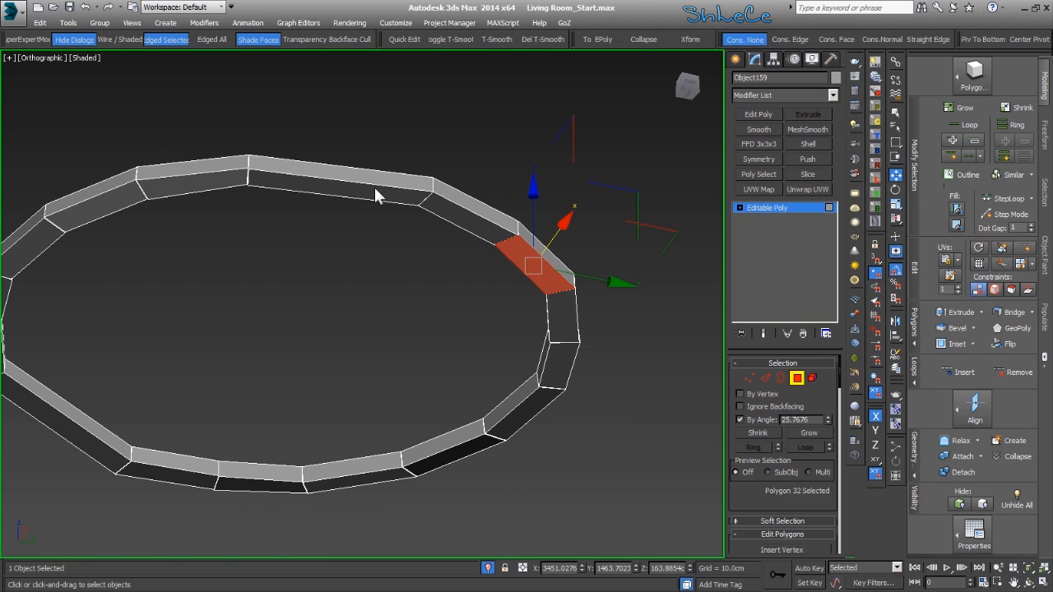
- Select all vertices of the rim ring
click(750, 376)
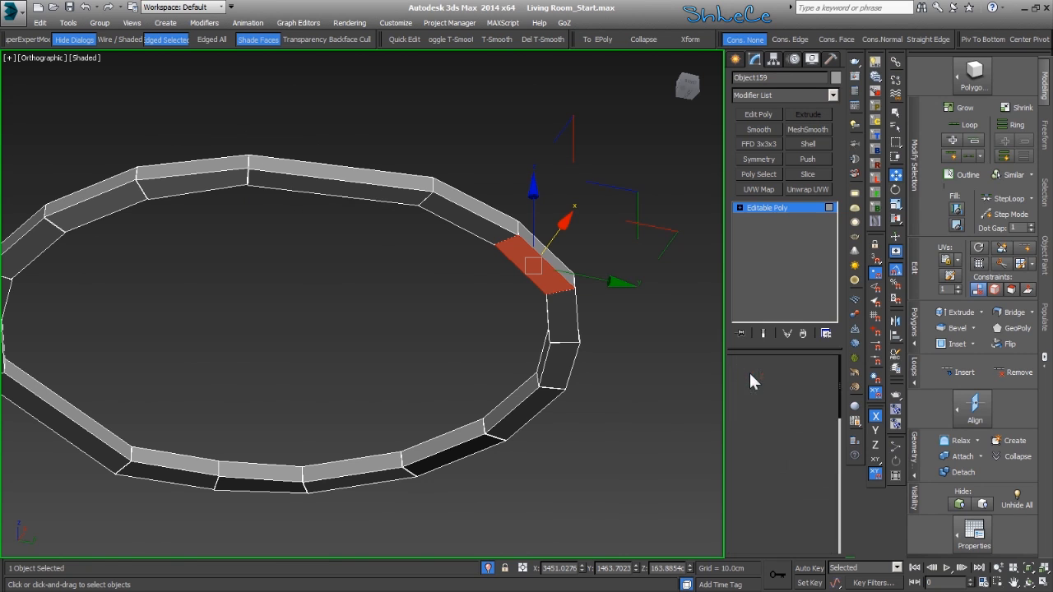
key(ctrl+a)
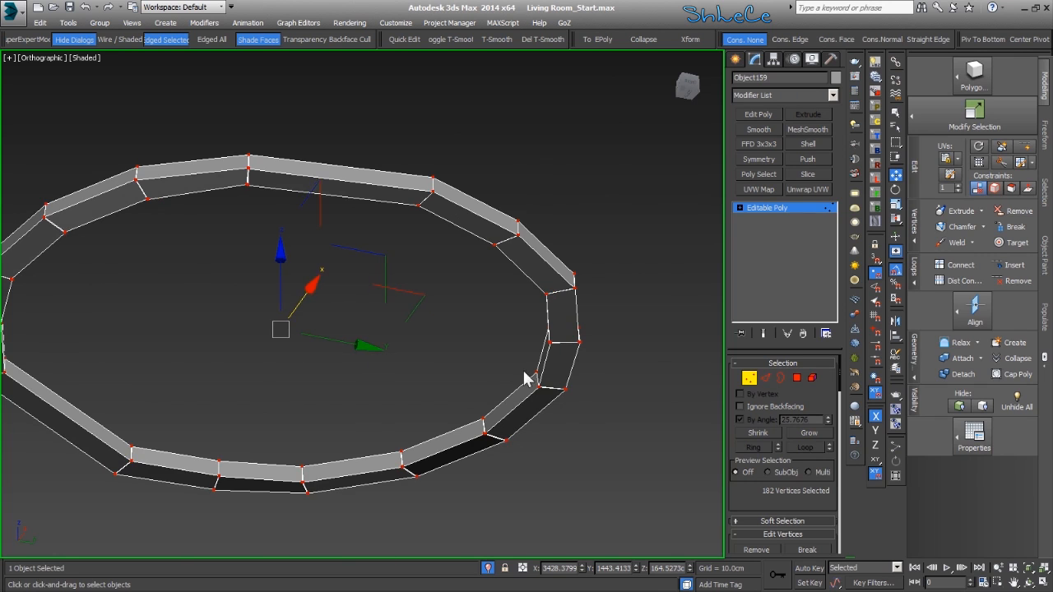
alt+middle_drag(524, 371, 525, 380)
- Delete the small internal dividing polygons at the segment joints, working around the whole ring
click(798, 381)
alt+middle_drag(648, 256, 604, 451)
middle_drag(604, 451, 512, 313)
drag(485, 313, 560, 349)
middle_drag(589, 353, 548, 398)
key(Delete)
drag(455, 243, 569, 302)
key(Delete)
middle_drag(533, 290, 550, 417)
drag(472, 266, 548, 336)
key(Delete)
middle_drag(546, 334, 643, 405)
drag(479, 266, 562, 380)
key(Delete)
middle_drag(441, 333, 505, 355)
drag(378, 240, 505, 375)
key(Delete)
middle_drag(370, 374, 520, 304)
drag(398, 217, 466, 285)
key(Delete)
drag(265, 278, 361, 338)
key(Delete)
middle_drag(360, 366, 419, 266)
drag(278, 268, 382, 310)
key(Delete)
drag(264, 373, 385, 406)
key(Delete)
middle_drag(396, 402, 401, 282)
middle_drag(421, 384, 374, 297)
click(334, 339)
mouse_move(272, 321)
mouse_down()
mouse_move(271, 330)
mouse_move(422, 375)
mouse_up()
key(Delete)
middle_drag(491, 418, 395, 338)
drag(395, 314, 453, 430)
drag(510, 280, 572, 412)
middle_drag(572, 411, 422, 427)
drag(438, 318, 503, 415)
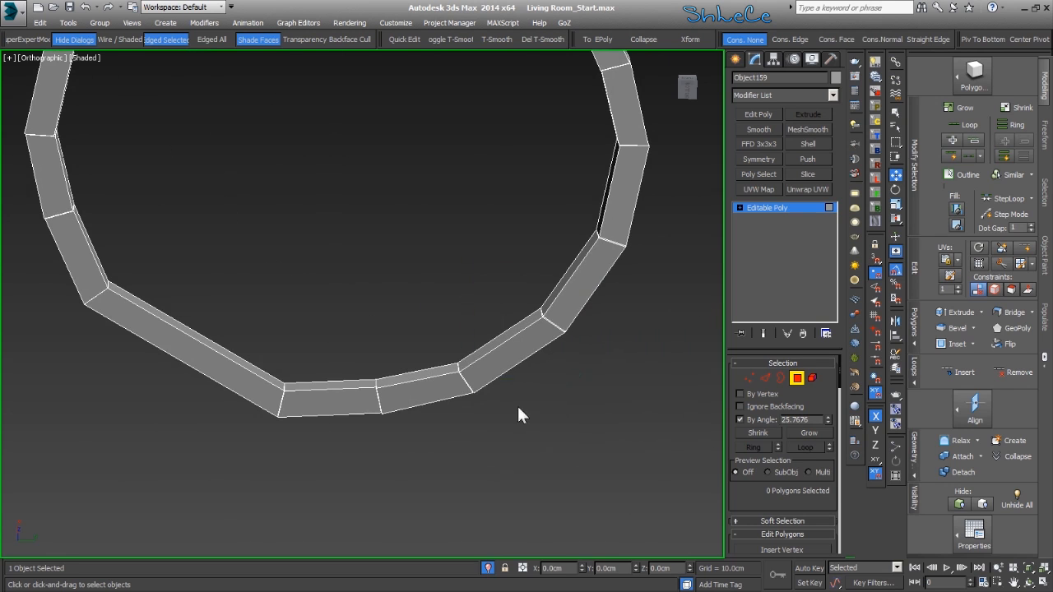
key(Delete)
middle_drag(488, 310, 453, 352)
drag(464, 332, 543, 387)
key(Delete)
middle_drag(569, 375, 451, 450)
drag(404, 336, 531, 381)
drag(446, 239, 524, 275)
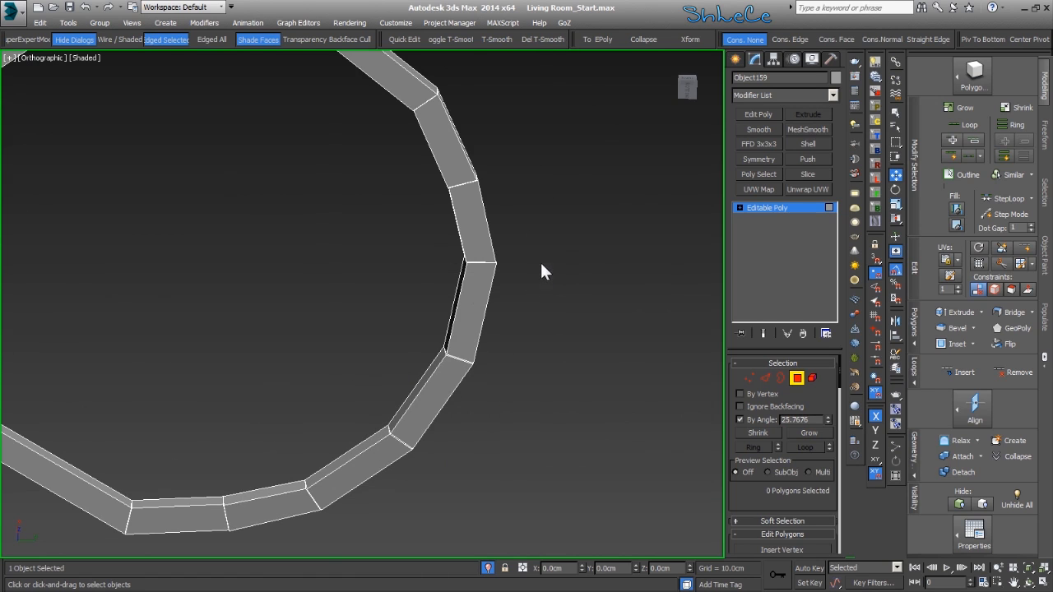
- Select all of the ring's vertices again and weld them
click(753, 376)
alt+middle_drag(455, 314, 468, 342)
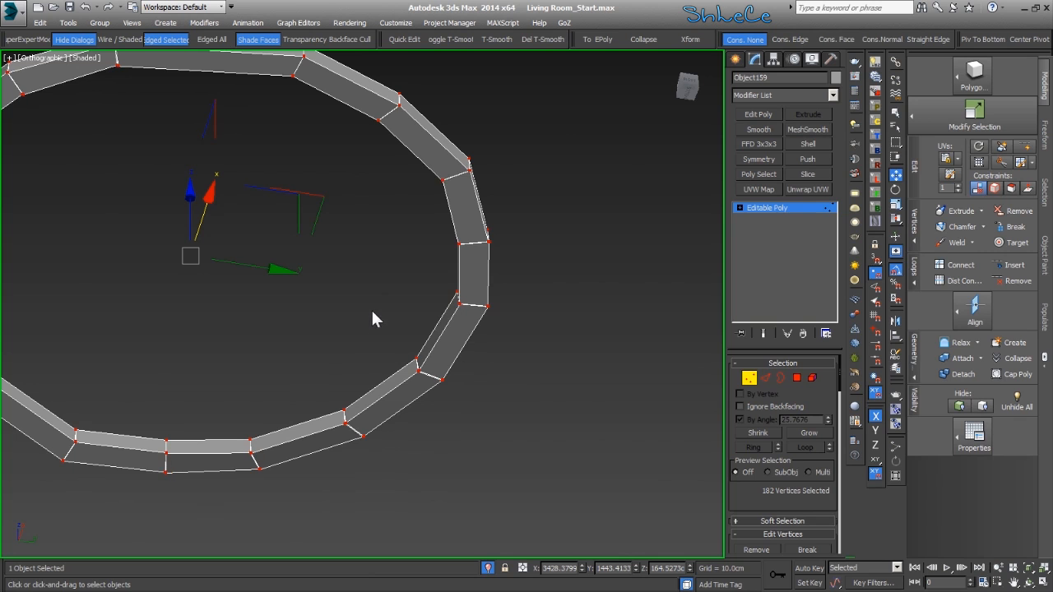
key(ctrl+shift+w)
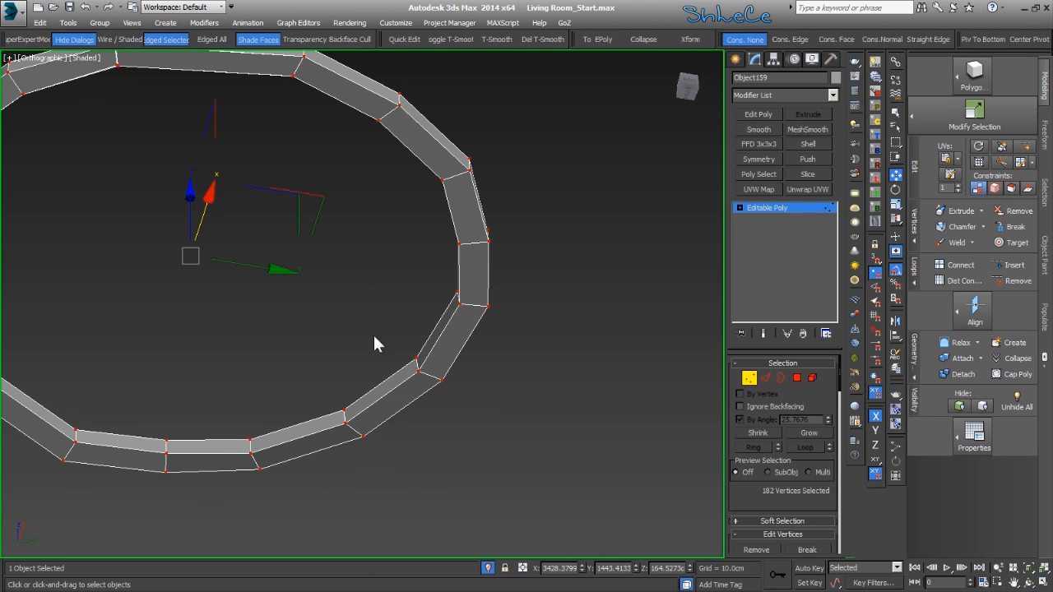
- Select the vertices at one corner of the ring and examine the joint up close for unwelded points
middle_drag(352, 349, 322, 301)
middle_drag(322, 301, 456, 397)
scroll(120, 170, up, 4)
scroll(344, 270, up, 2)
alt+middle_drag(392, 260, 401, 258)
click(447, 334)
drag(403, 211, 364, 125)
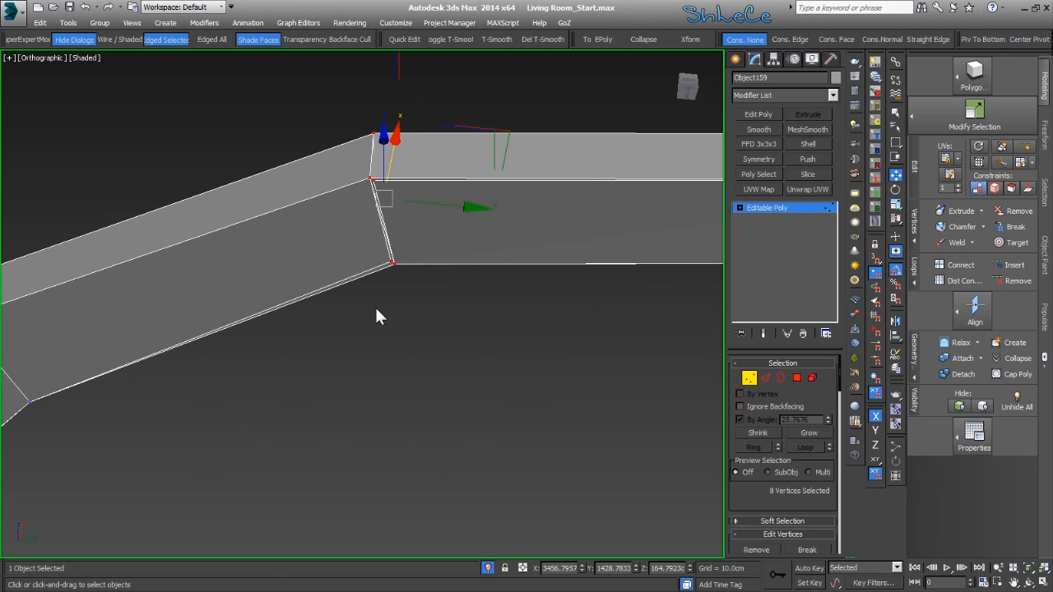
alt+middle_drag(395, 216, 410, 362)
middle_drag(365, 194, 245, 311)
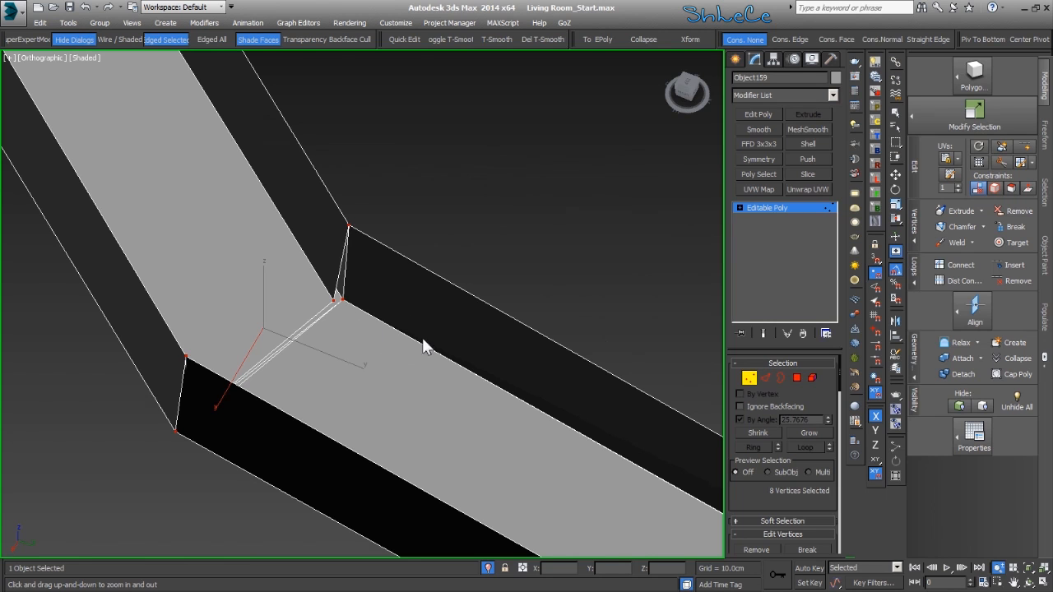
scroll(435, 369, down, 9)
alt+middle_drag(436, 358, 453, 280)
scroll(419, 383, up, 5)
scroll(409, 352, down, 5)
alt+middle_drag(490, 397, 671, 344)
- Try selecting the ring's outer side polygons with the by-angle selection
click(795, 379)
scroll(572, 356, down, 4)
alt+middle_drag(499, 377, 481, 326)
click(431, 273)
alt+middle_drag(338, 282, 411, 266)
click(423, 308)
click(414, 276)
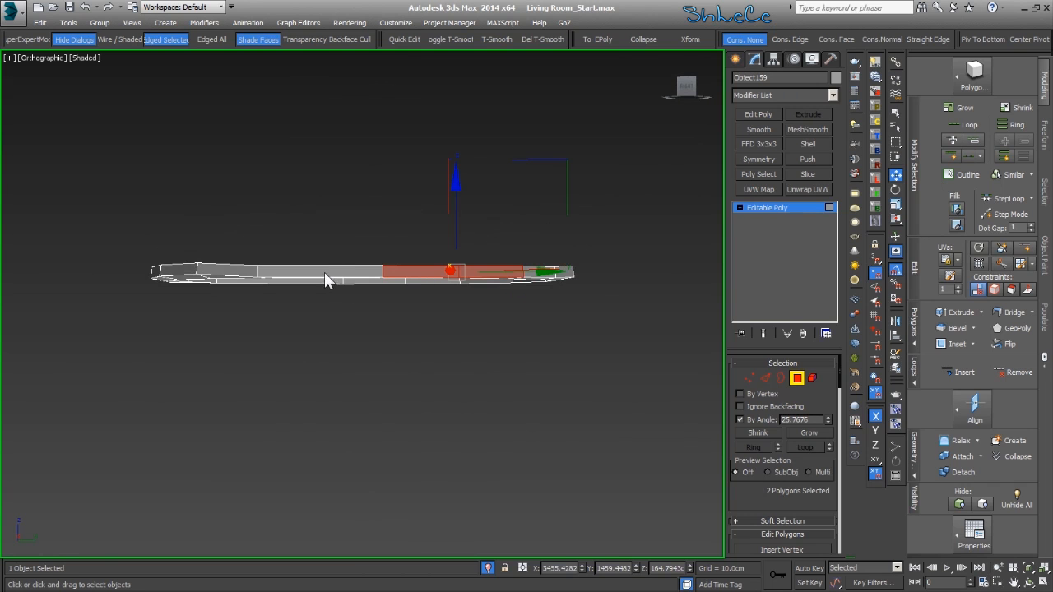
alt+middle_drag(324, 272, 328, 263)
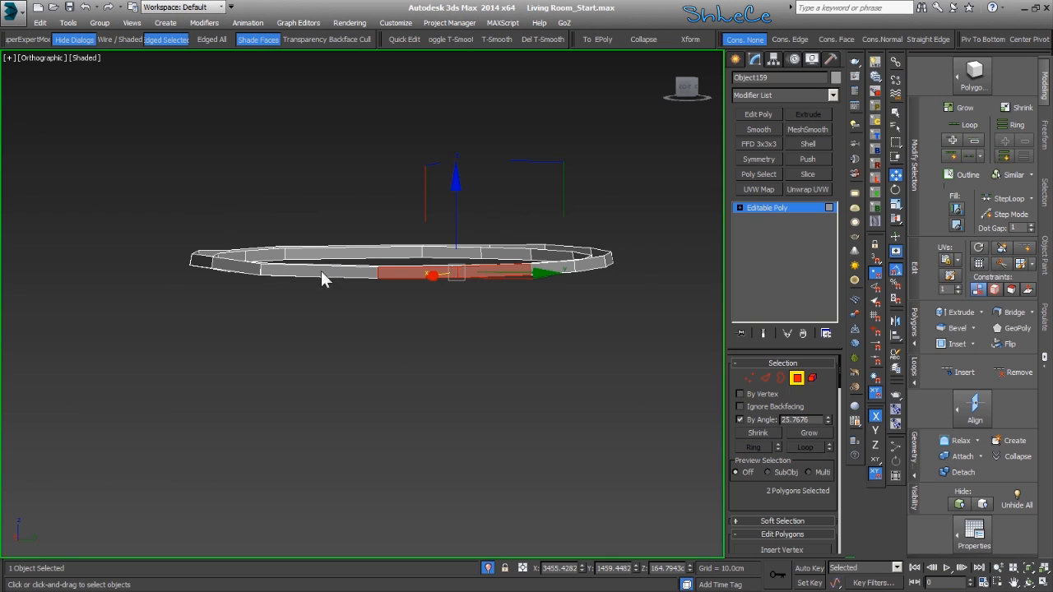
ctrl+click(364, 273)
ctrl+click(249, 267)
alt+middle_drag(314, 329, 484, 357)
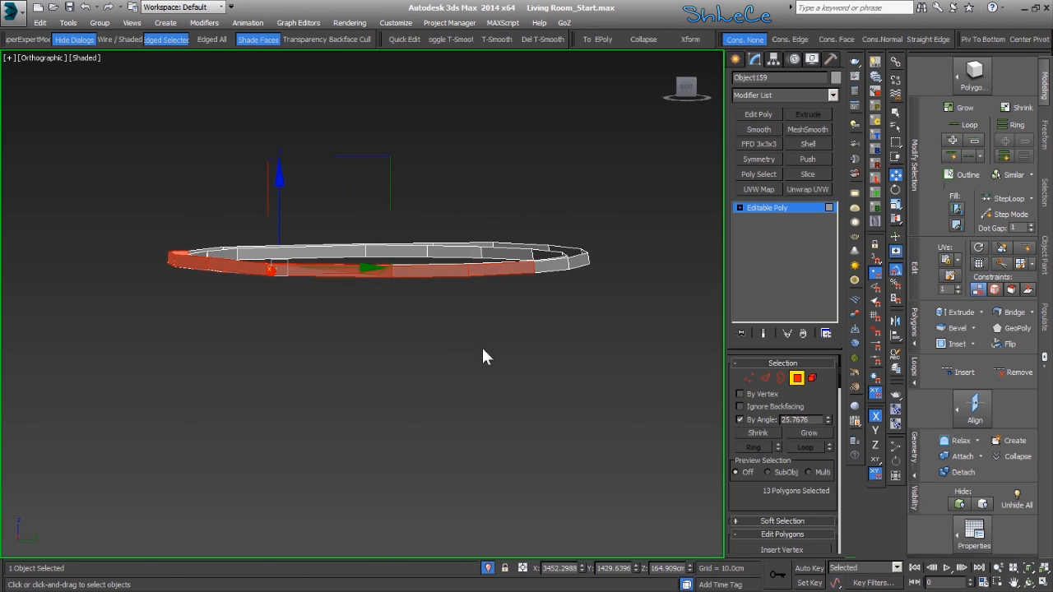
- Turn off by-angle selection and select the outer side polygons one by one around the ring
click(741, 419)
alt+middle_drag(689, 399, 536, 336)
click(547, 269)
ctrl+click(518, 267)
ctrl+click(423, 269)
ctrl+click(349, 270)
alt+middle_drag(280, 269, 298, 283)
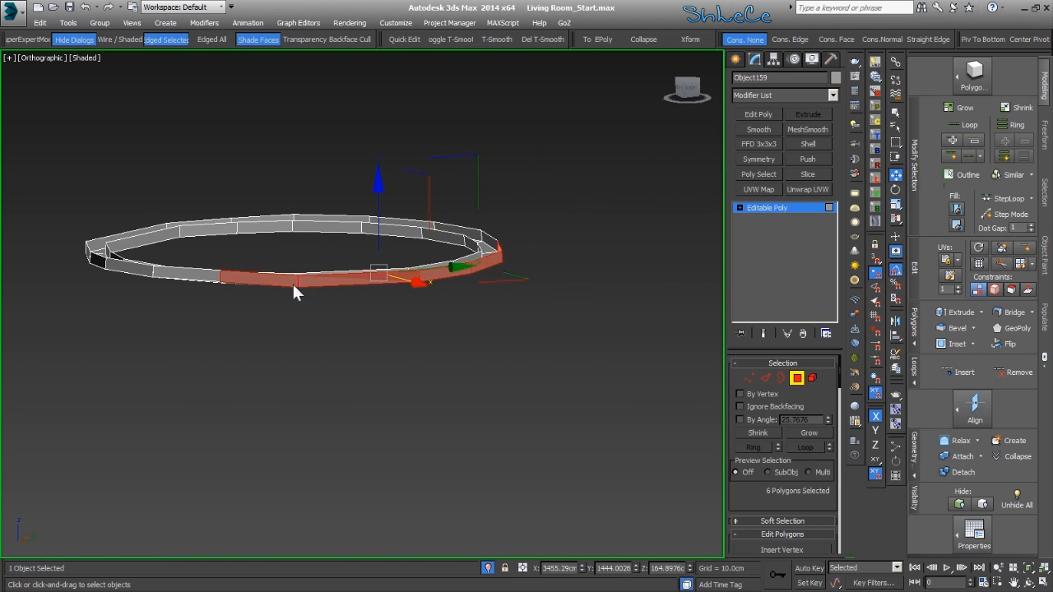
alt+middle_drag(292, 281, 311, 284)
ctrl+click(241, 284)
ctrl+click(149, 285)
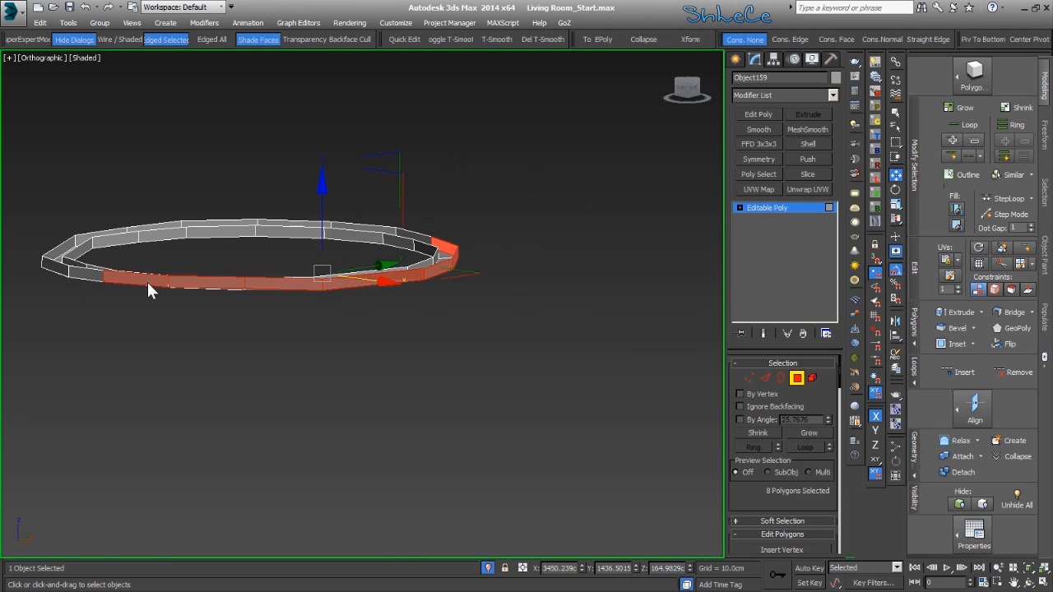
ctrl+click(73, 275)
alt+middle_drag(73, 275, 218, 337)
ctrl+click(63, 283)
alt+middle_drag(218, 336, 283, 342)
ctrl+click(172, 331)
alt+middle_drag(173, 339, 269, 427)
ctrl+click(126, 352)
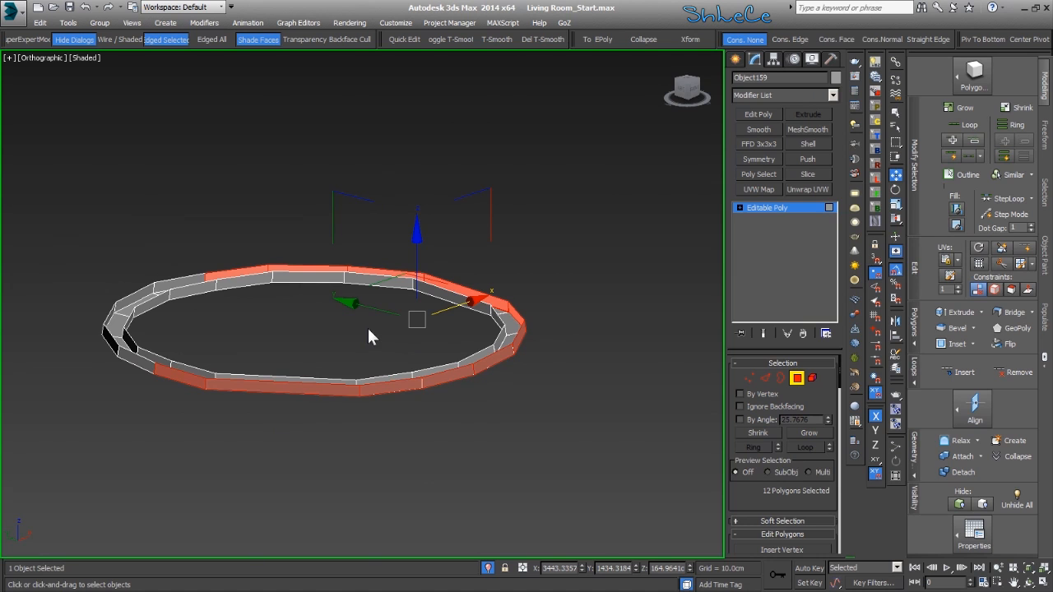
- Select all polygons of the rim ring and flip their normals
middle_drag(417, 292, 414, 267)
drag(623, 162, 87, 451)
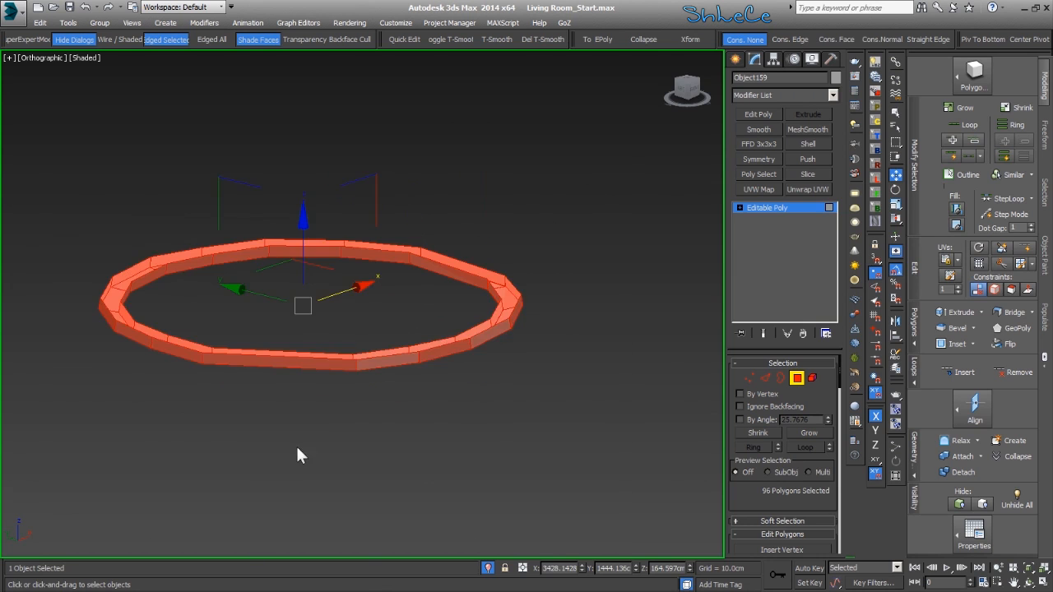
middle_drag(297, 455, 338, 415)
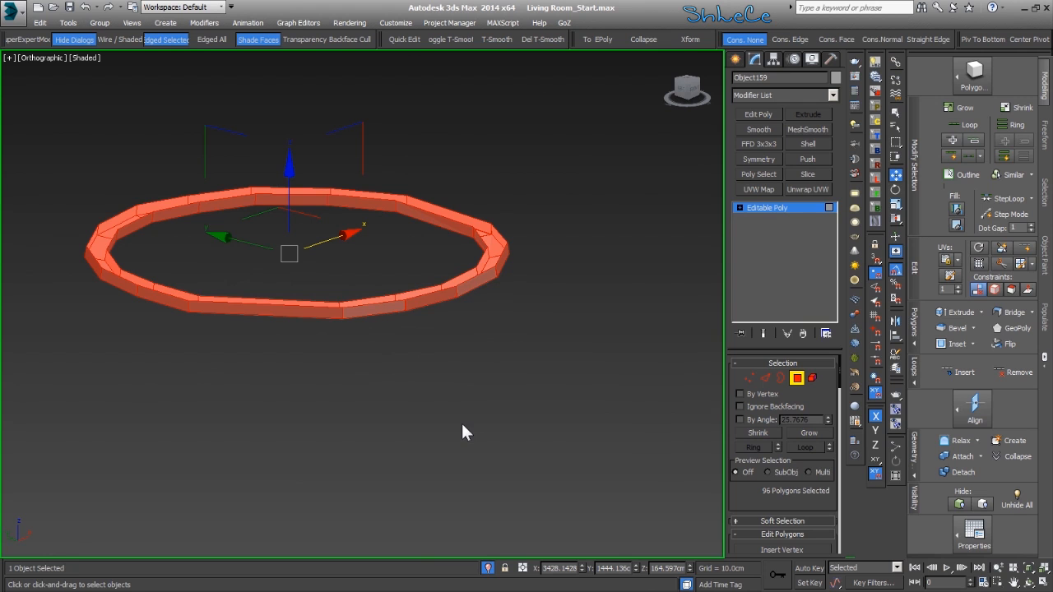
scroll(779, 454, down, 5)
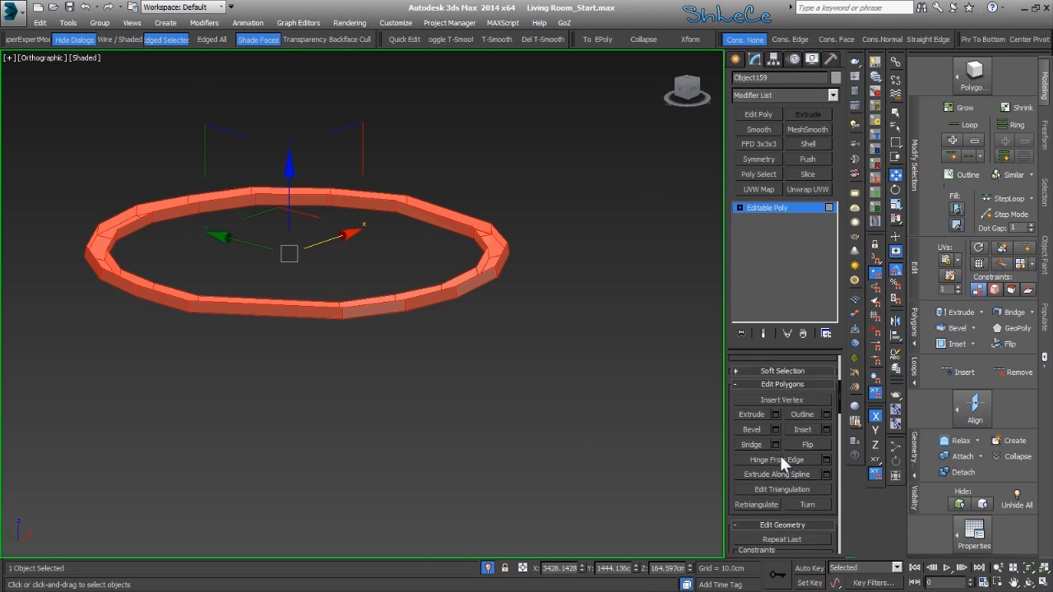
click(800, 425)
alt+middle_drag(500, 378, 476, 385)
click(465, 381)
- Select all the vertical side polygons of the rim ring, inner and outer, from the front view
click(395, 318)
alt+middle_drag(395, 317, 380, 310)
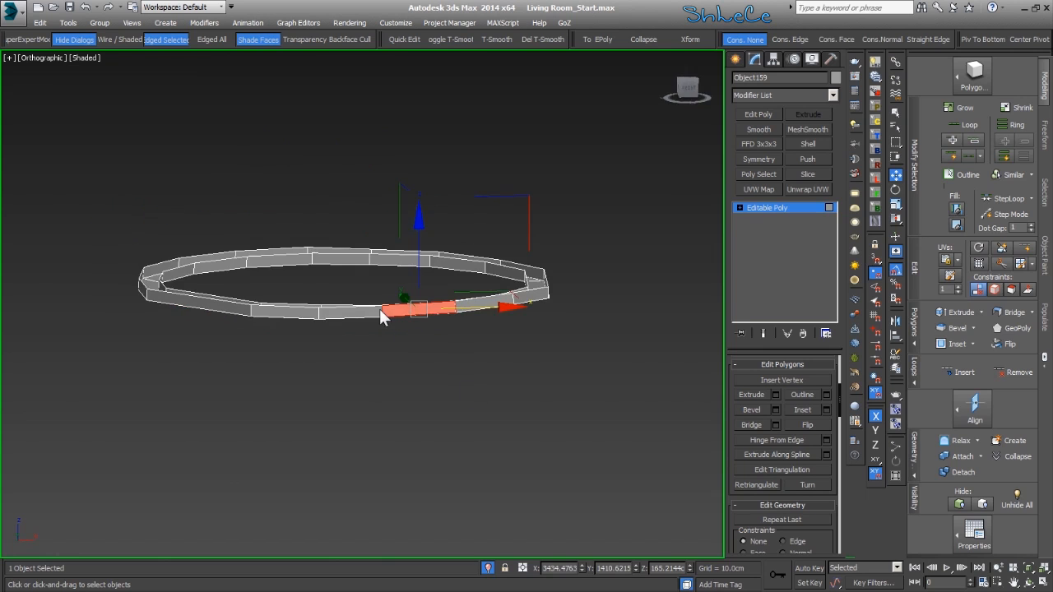
key(f)
key(z)
scroll(387, 333, down, 6)
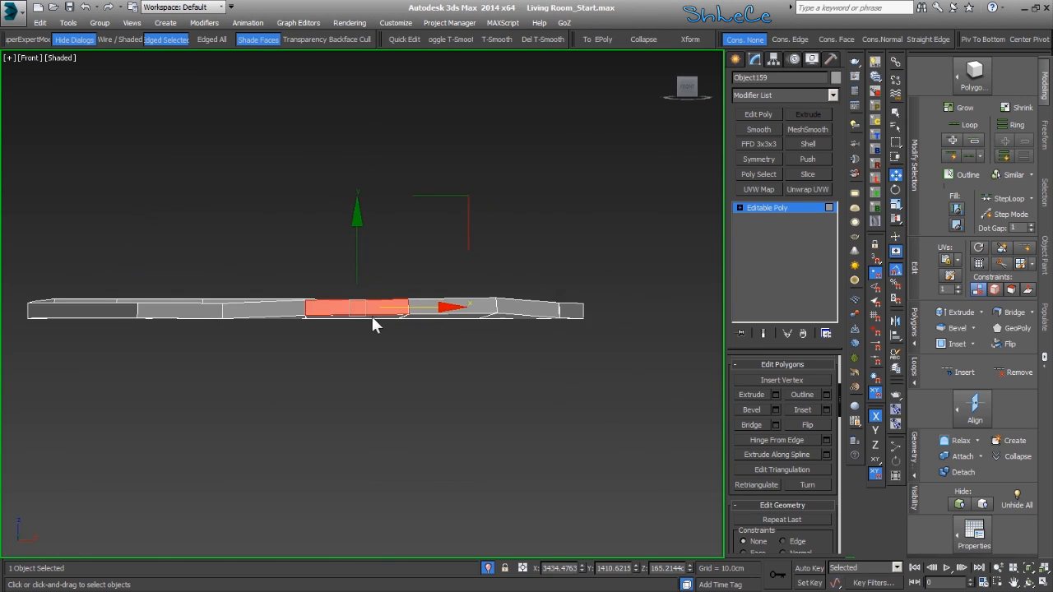
click(517, 347)
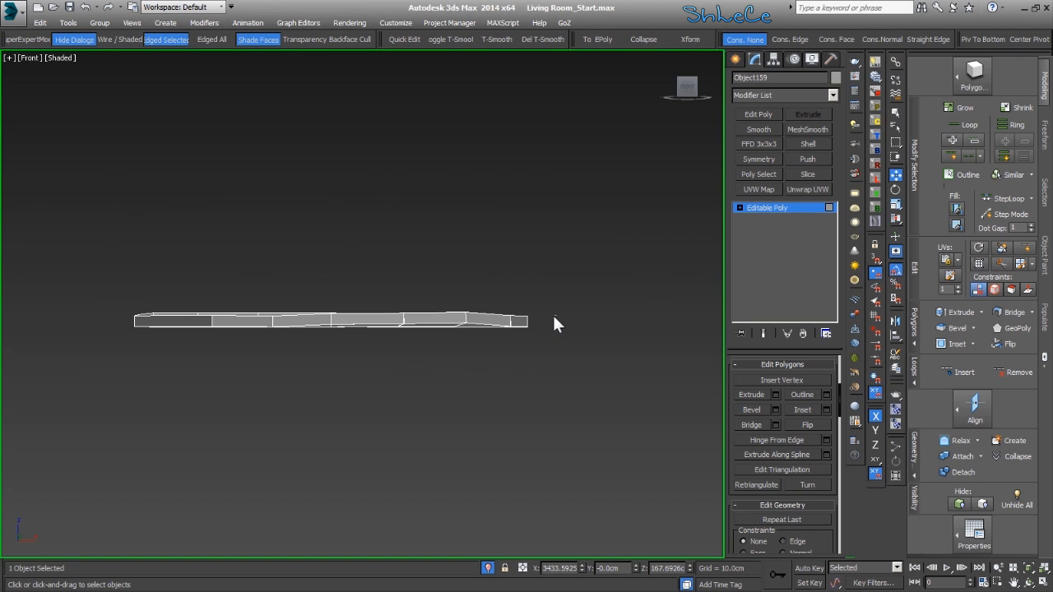
drag(543, 324, 380, 323)
middle_drag(493, 373, 511, 379)
click(512, 379)
scroll(544, 341, up, 3)
drag(559, 304, 143, 304)
middle_drag(162, 312, 515, 330)
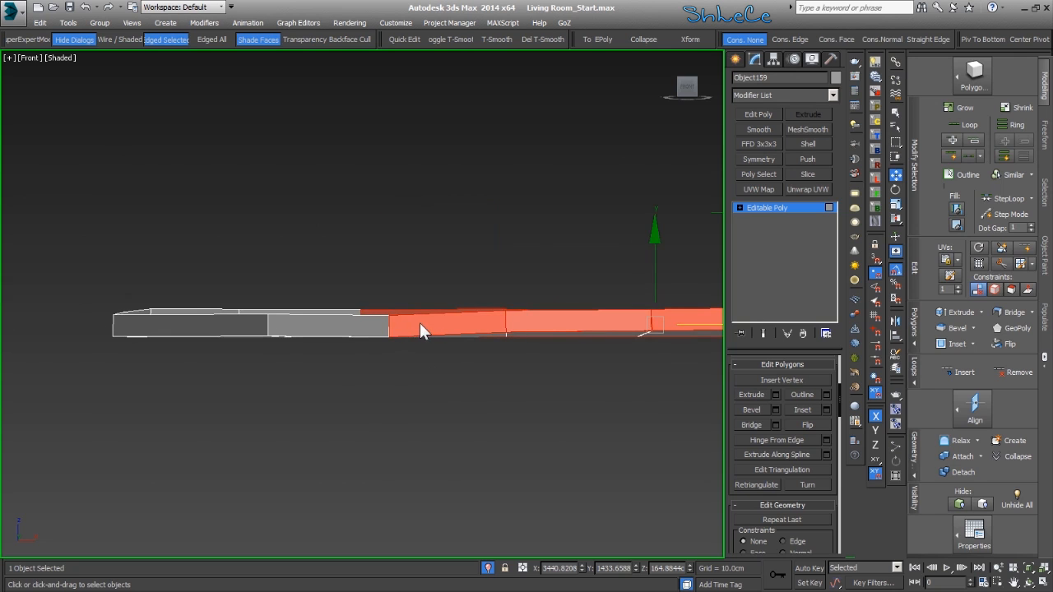
key(q)
drag(408, 323, 90, 325)
- Deselect the inner side polygons along the upper arc of the ring in the top view
alt+middle_drag(348, 371, 358, 399)
key(t)
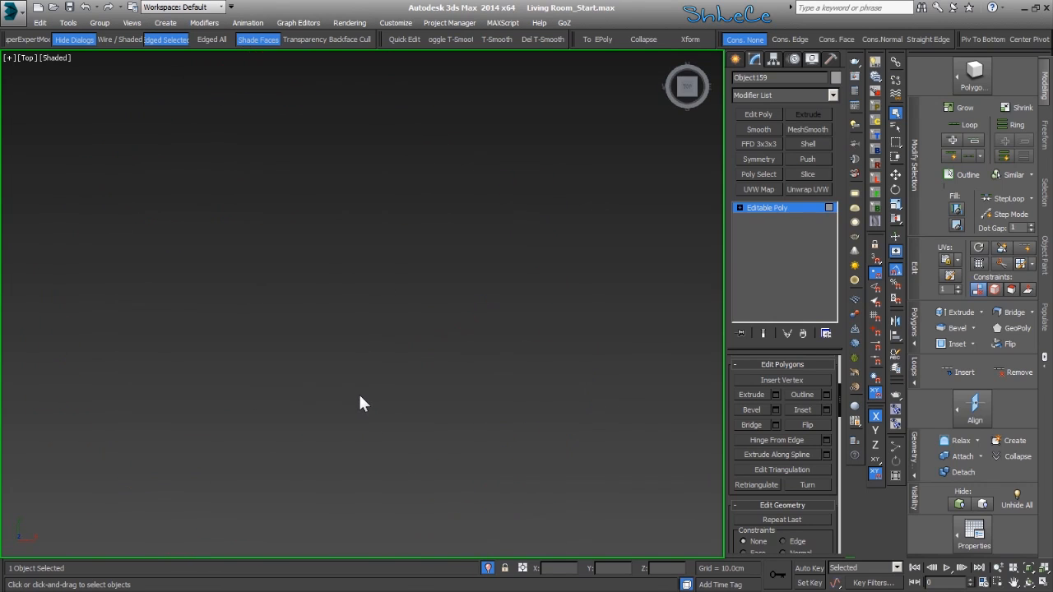
scroll(458, 264, up, 3)
middle_drag(485, 92, 410, 350)
alt+drag(418, 319, 391, 357)
middle_drag(324, 340, 436, 366)
alt+drag(337, 265, 284, 304)
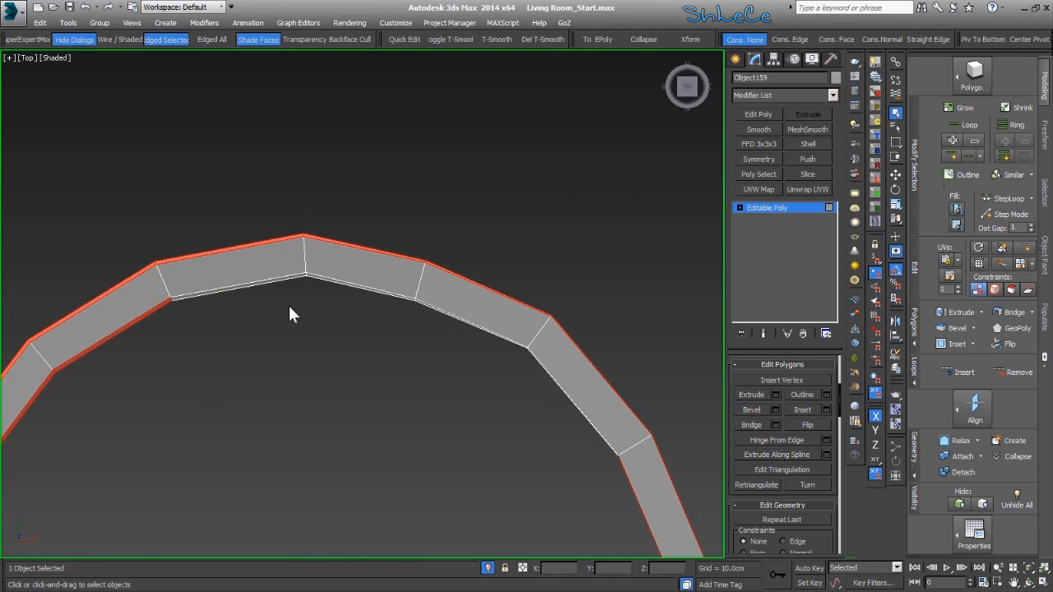
middle_drag(286, 302, 411, 293)
alt+drag(307, 283, 262, 328)
middle_drag(264, 328, 397, 209)
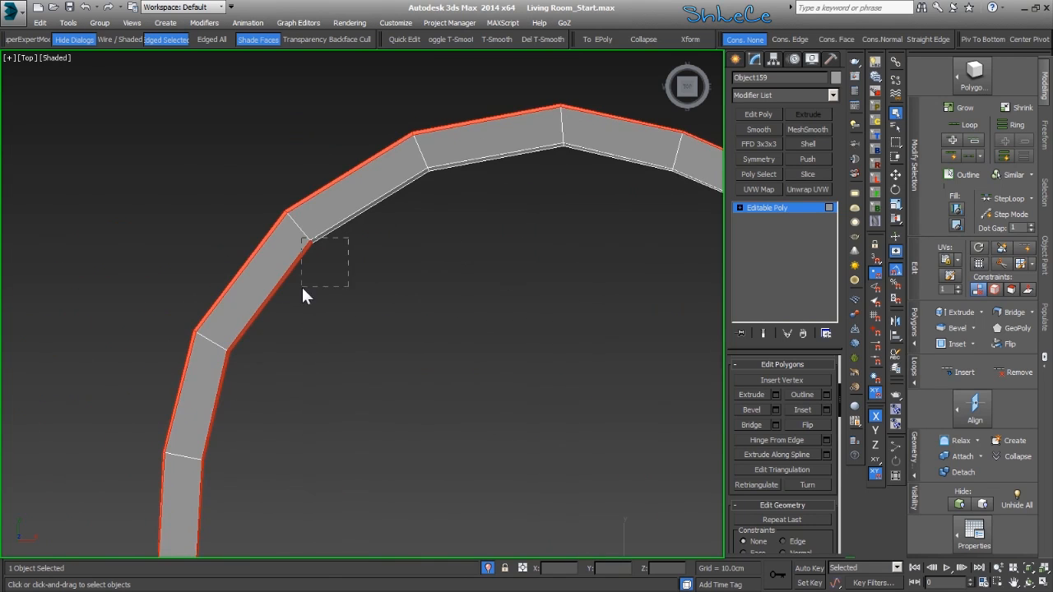
- Deselect the inner side polygons down the left side of the ring to its lower-left corner
alt+drag(348, 240, 303, 288)
middle_drag(305, 289, 406, 109)
alt+drag(305, 279, 306, 281)
middle_drag(391, 447, 366, 341)
alt+drag(290, 253, 266, 308)
middle_drag(457, 408, 320, 298)
alt+drag(322, 445, 339, 458)
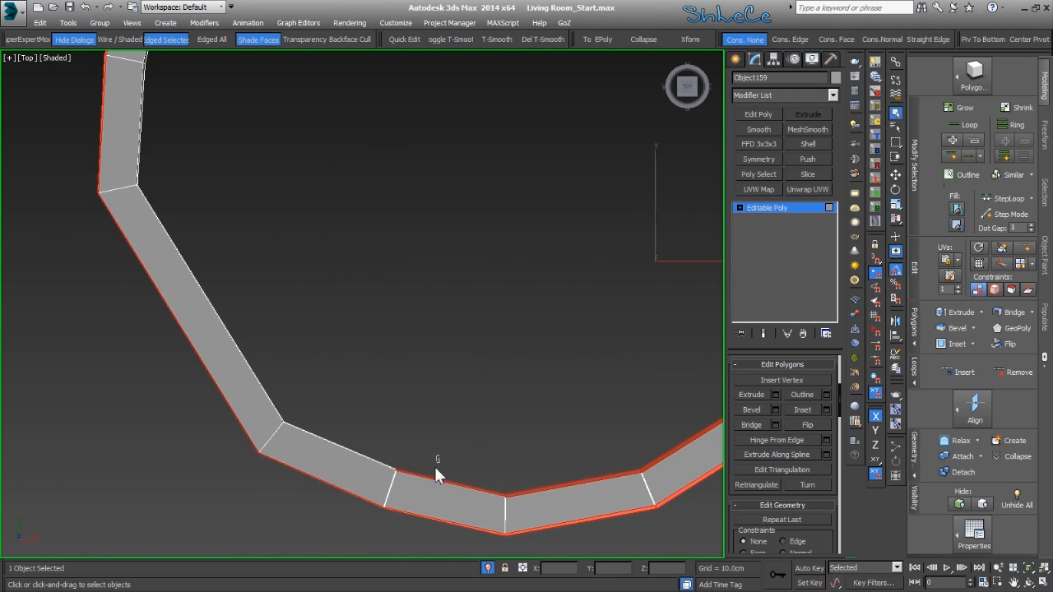
- Deselect the remaining inner side polygons along the ring's lower arc and right side, keeping only the outer ones selected
alt+drag(418, 480, 414, 481)
middle_drag(555, 466, 383, 450)
alt+drag(411, 442, 387, 475)
alt+drag(530, 385, 553, 396)
middle_drag(576, 339, 430, 432)
alt+drag(480, 396, 446, 446)
middle_drag(556, 347, 482, 455)
alt+drag(469, 409, 467, 414)
middle_drag(472, 351, 498, 518)
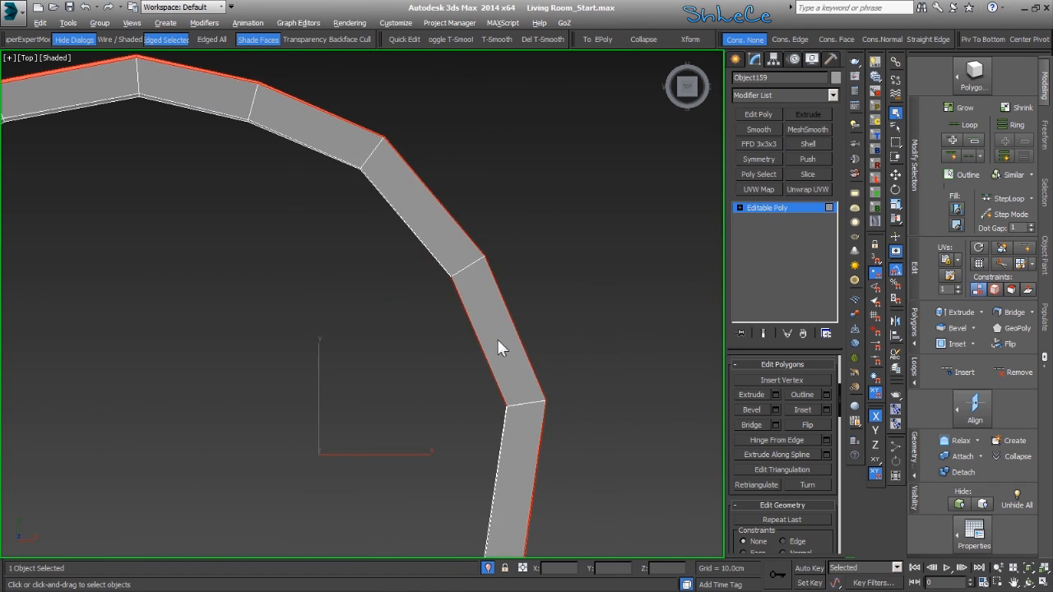
alt+drag(499, 339, 470, 360)
- Exit isolation and show the ring together with the lampshade in the perspective view
scroll(447, 387, down, 5)
alt+middle_drag(447, 388, 431, 294)
scroll(412, 380, up, 4)
alt+middle_drag(434, 450, 442, 469)
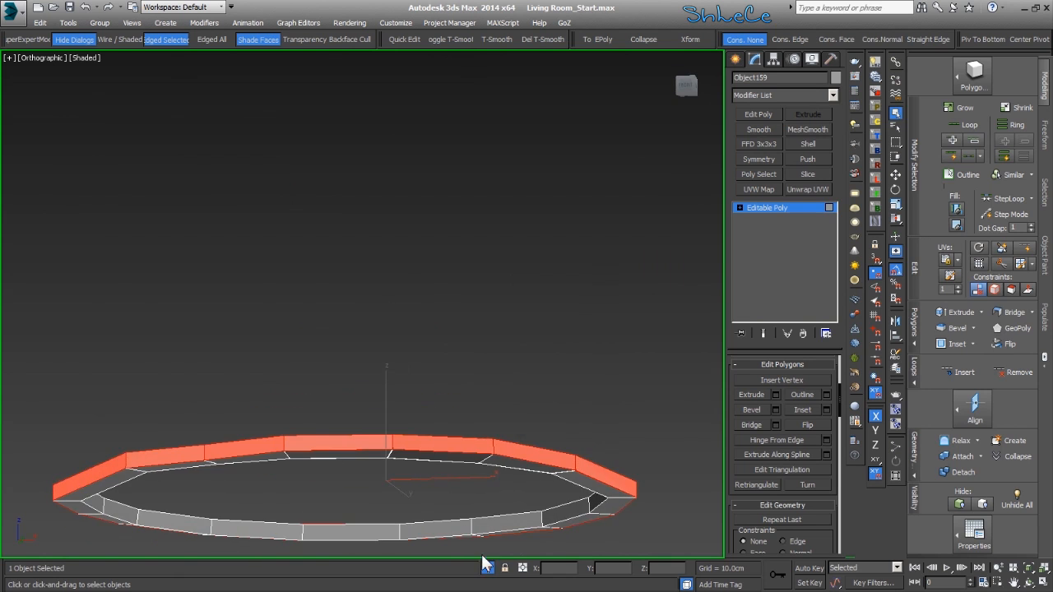
click(488, 568)
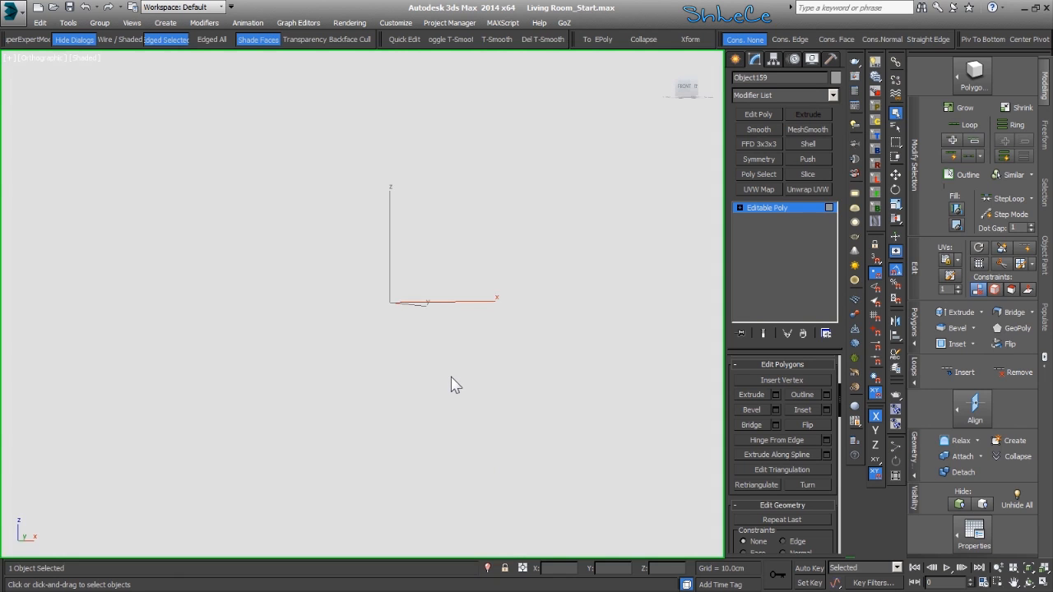
key(p)
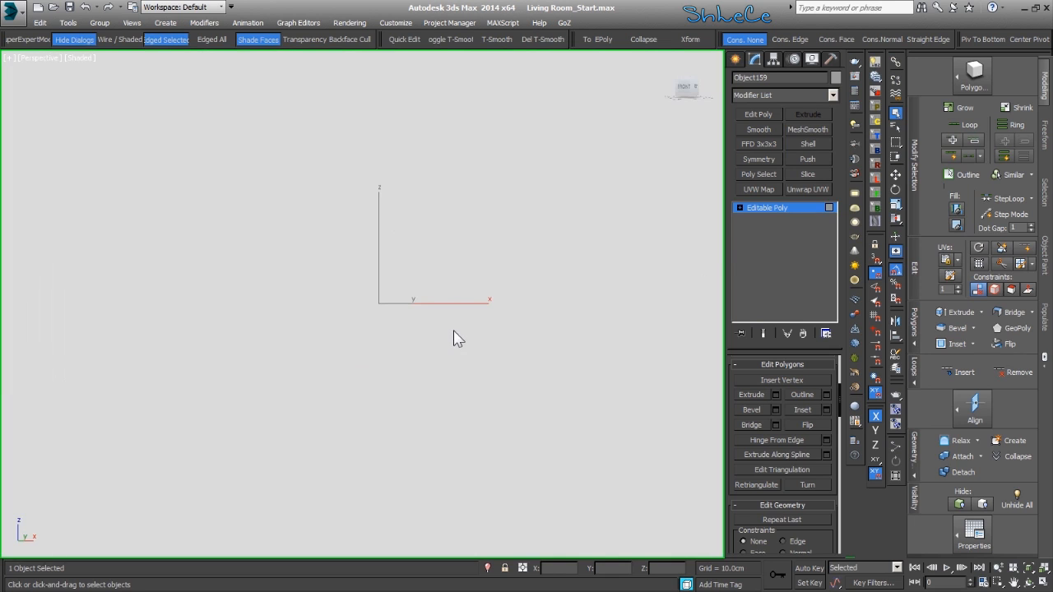
alt+middle_drag(453, 331, 419, 379)
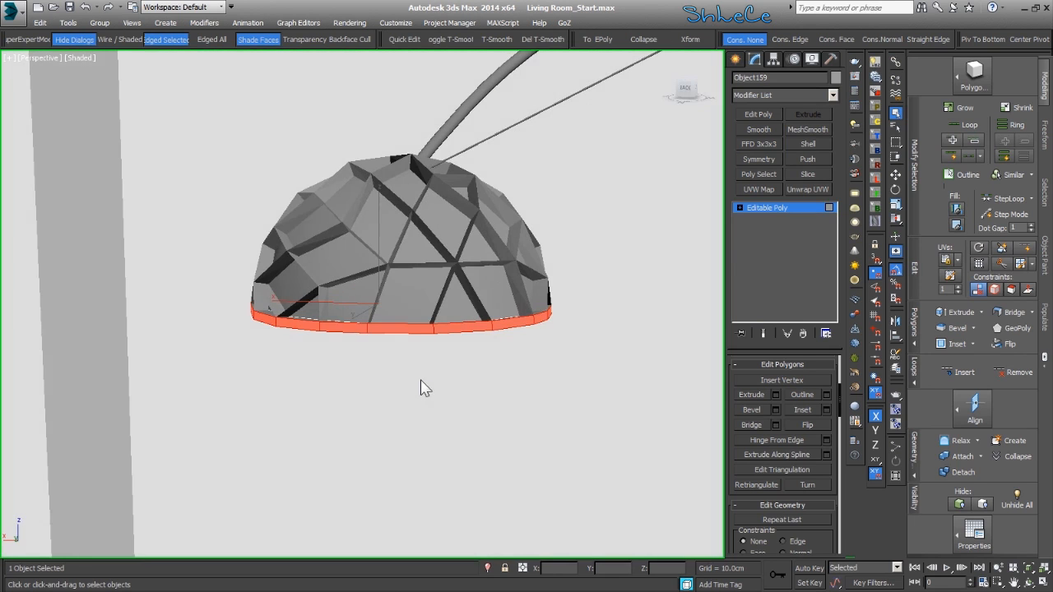
- Apply a Push modifier to the selected outer side polygons and set its push value to 0.2 cm
click(807, 159)
drag(825, 376, 829, 345)
alt+middle_drag(675, 348, 619, 390)
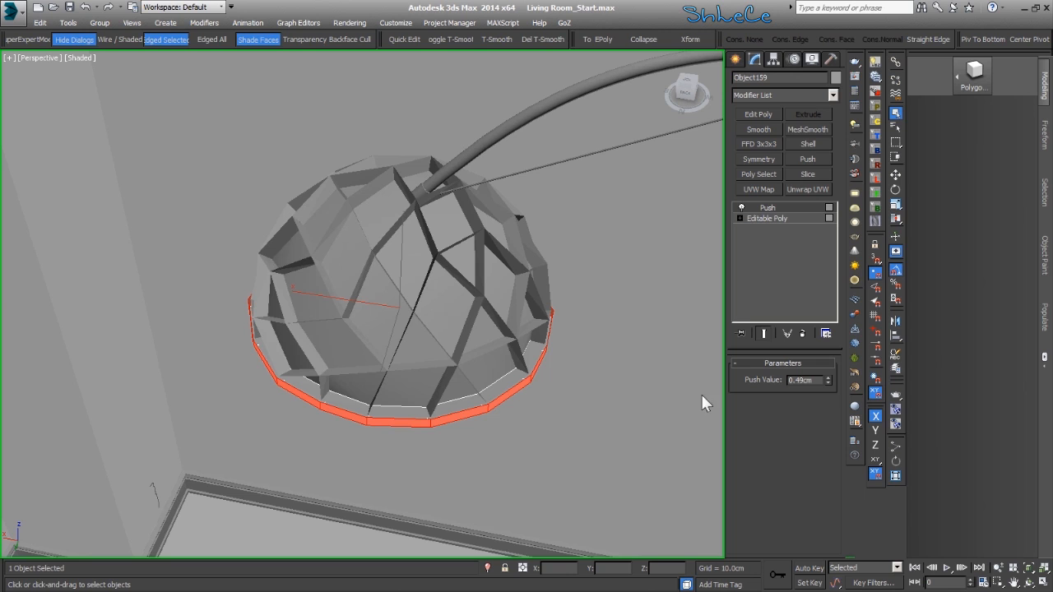
drag(827, 380, 834, 399)
alt+middle_drag(482, 401, 520, 271)
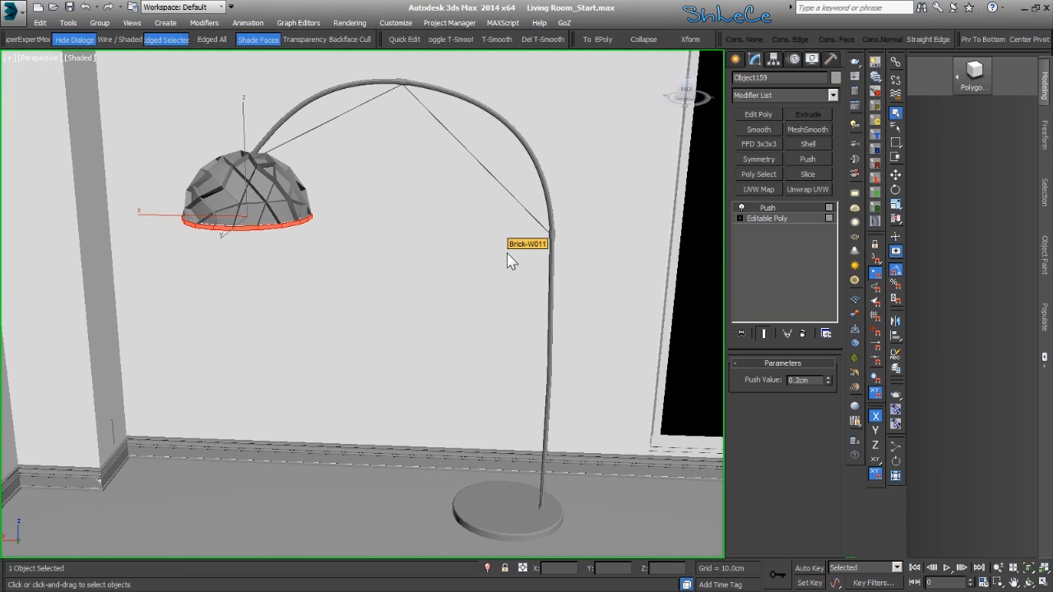